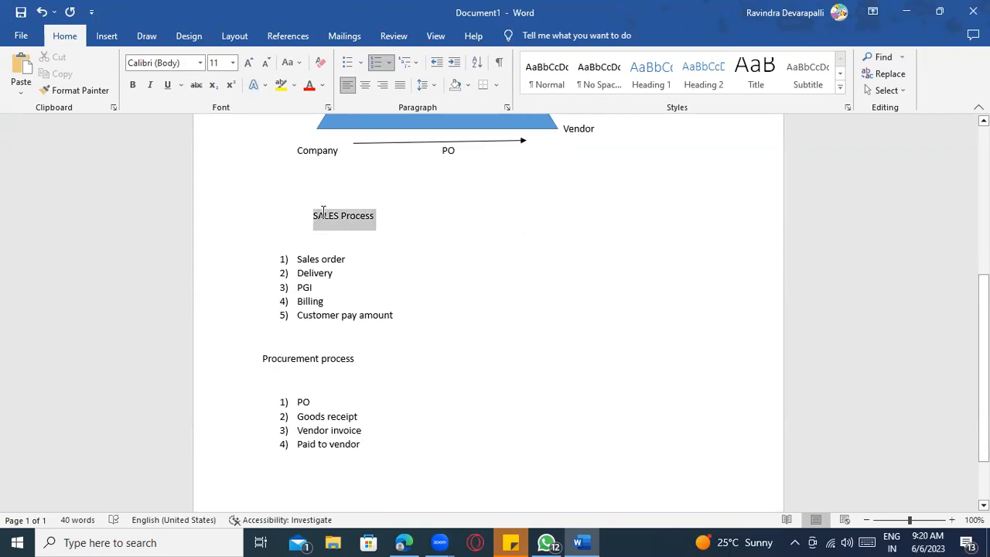
Make the "SALES Process" and "Procurement process" headings bold.
{"action": "key", "text": "ctrl+b"}
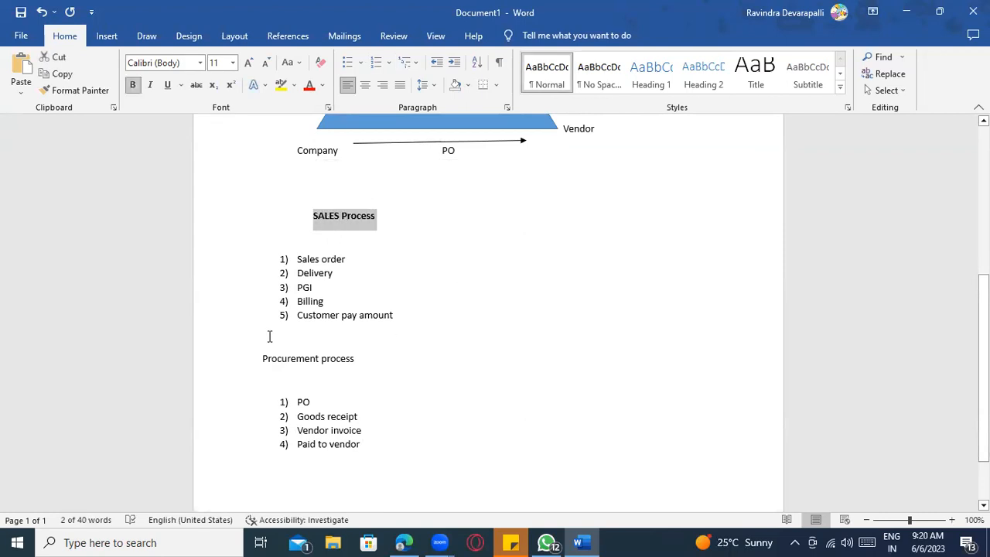
{"action": "left_click_drag", "start_coordinate": [369, 364], "coordinate": [261, 368]}
{"action": "key", "text": "ctrl+b"}
{"action": "scroll", "coordinate": [345, 338], "scroll_direction": "up", "scroll_amount": 3}
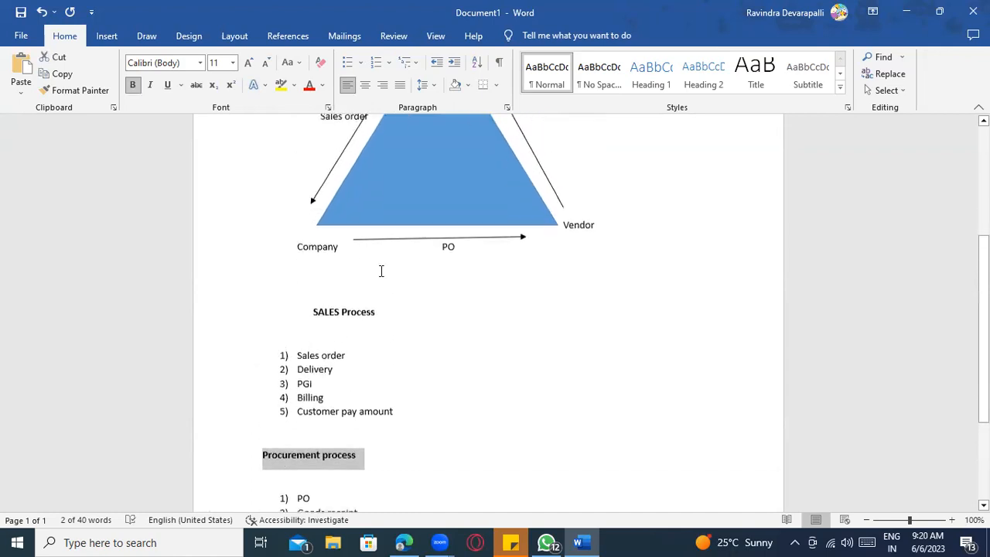
Delete the Delivery and PGI items from the numbered list under SALES Process.
{"action": "scroll", "coordinate": [358, 332], "scroll_direction": "down", "scroll_amount": 1}
{"action": "left_click", "coordinate": [353, 331]}
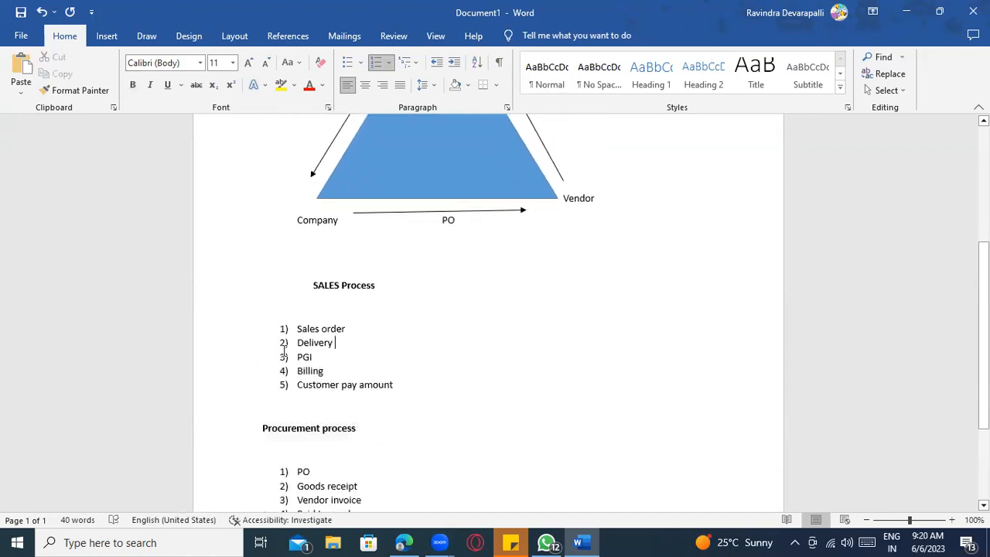
{"action": "left_click_drag", "start_coordinate": [296, 342], "coordinate": [338, 363]}
{"action": "key", "text": "Delete"}
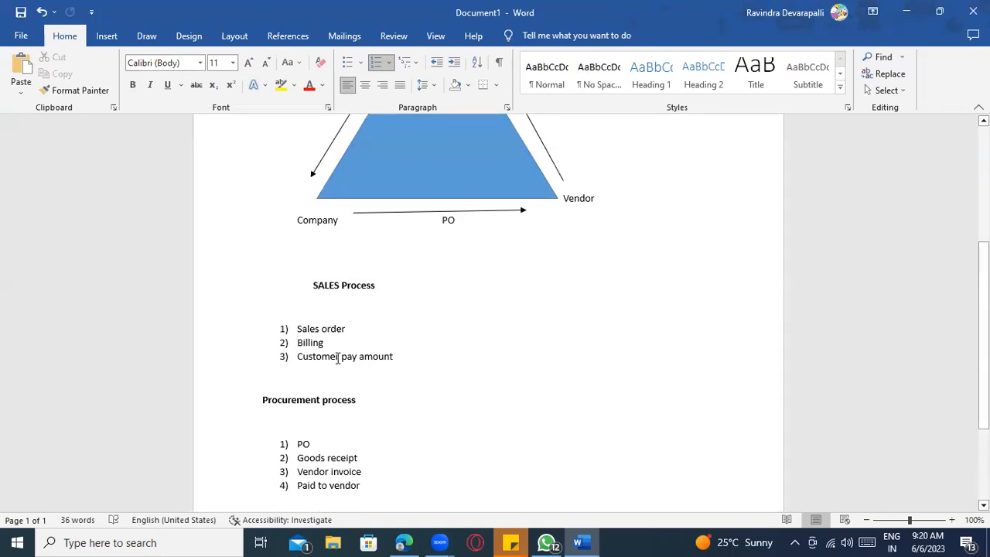
Draw an elbow arrow connector about 1.7 inches tall from the Sales order item down to the PO item.
{"action": "left_click", "coordinate": [350, 329]}
{"action": "left_click", "coordinate": [109, 37]}
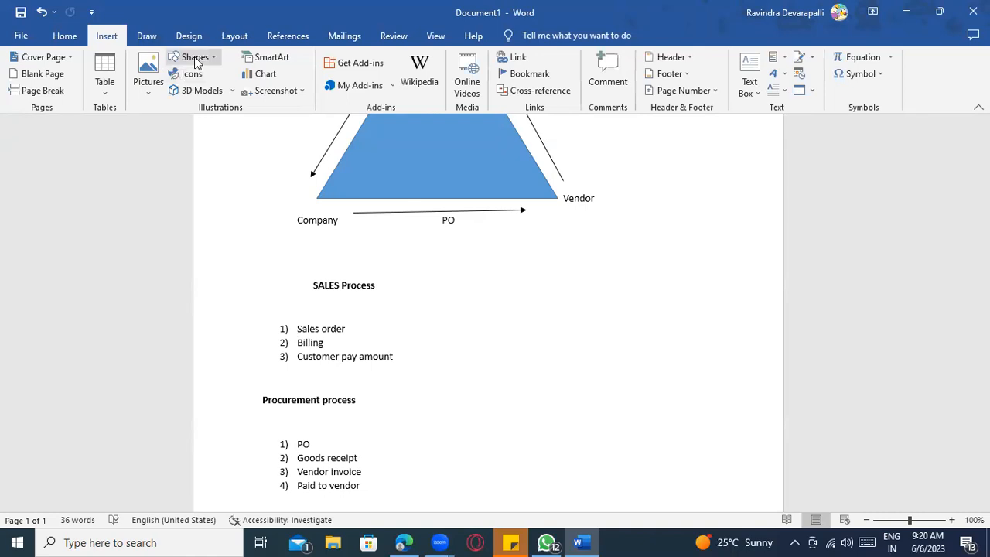
{"action": "left_click", "coordinate": [195, 57]}
{"action": "left_click", "coordinate": [204, 91]}
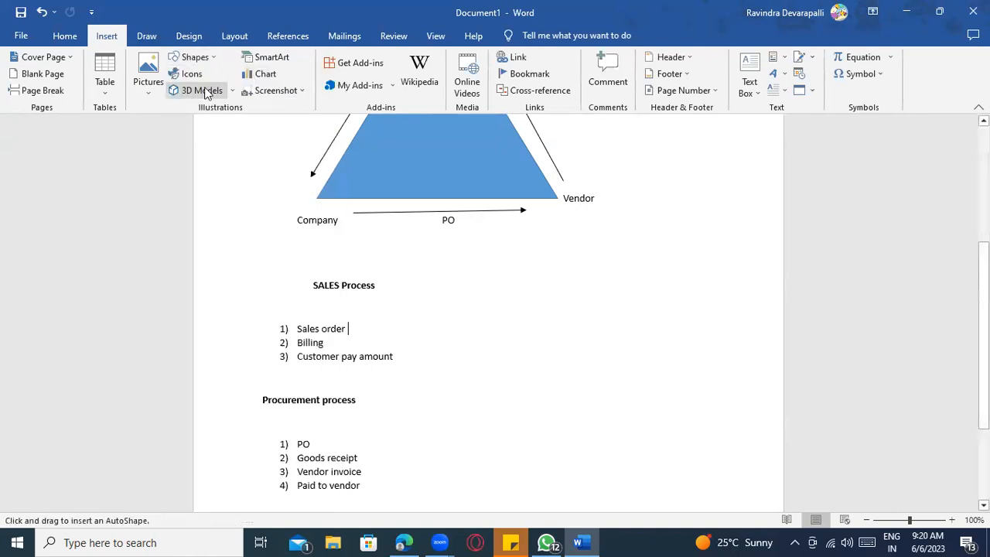
{"action": "left_click", "coordinate": [189, 59]}
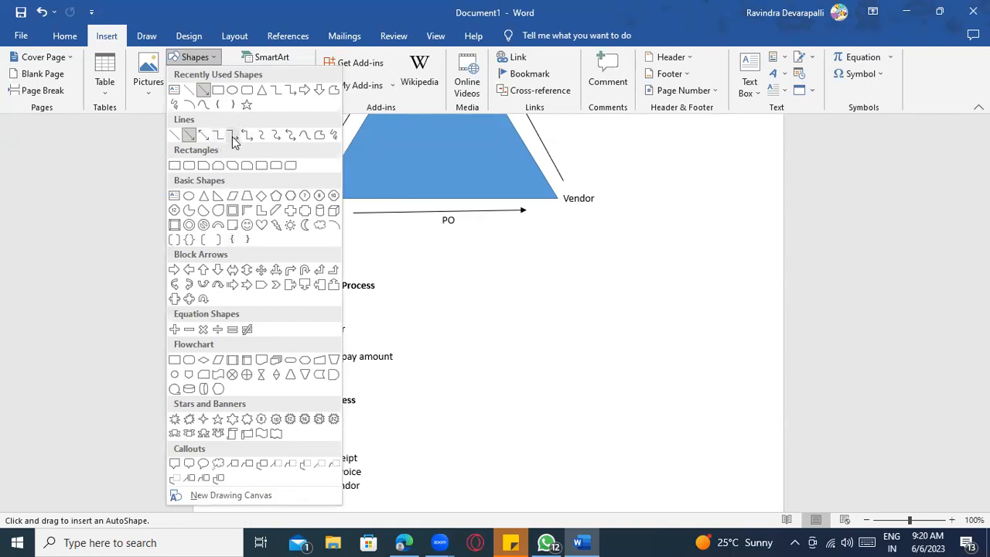
{"action": "left_click", "coordinate": [267, 164]}
{"action": "left_click_drag", "start_coordinate": [354, 328], "coordinate": [325, 445]}
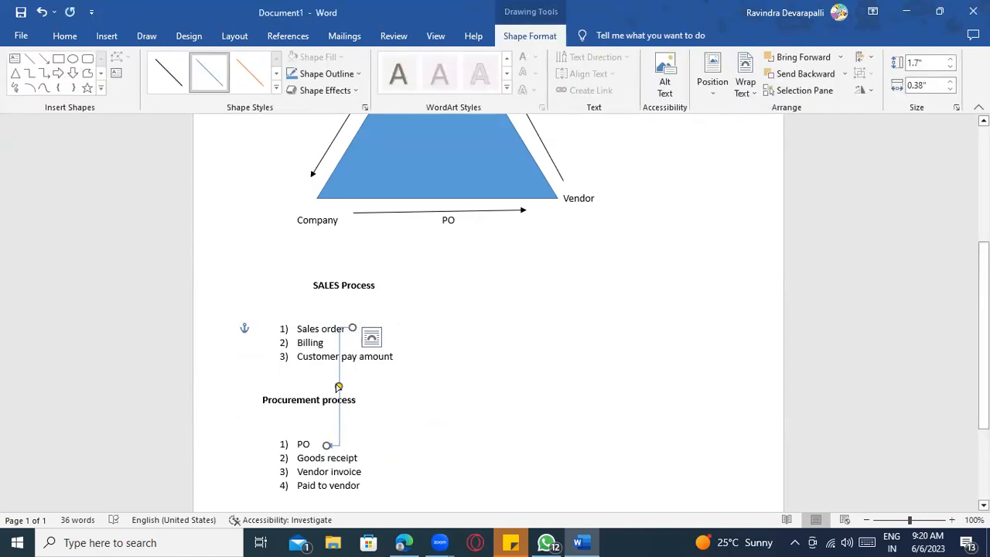
Move the elbow connector's bend out to the right of both lists and apply the black line style.
{"action": "left_click_drag", "start_coordinate": [339, 387], "coordinate": [455, 399]}
{"action": "left_click", "coordinate": [527, 404]}
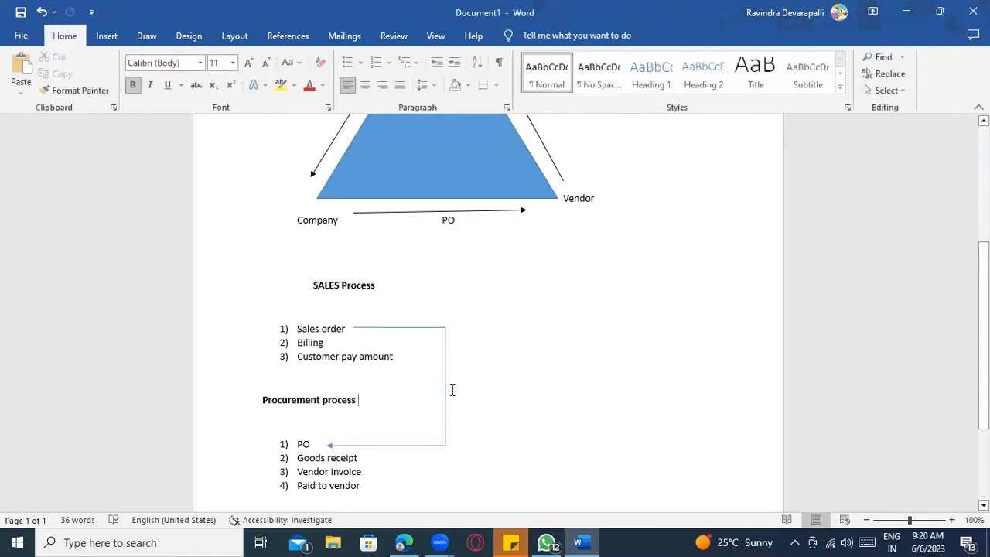
{"action": "left_click", "coordinate": [410, 331]}
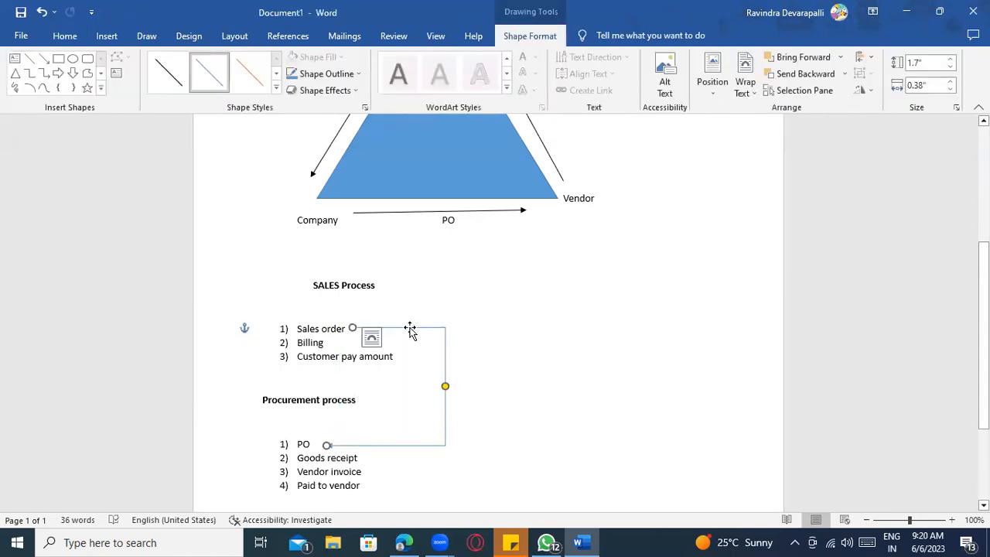
{"action": "left_click", "coordinate": [169, 72]}
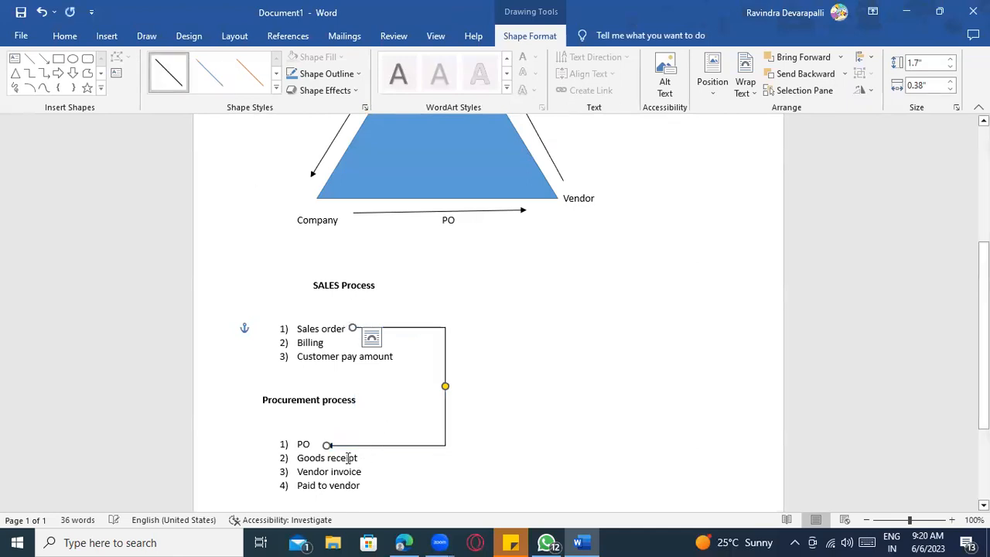
Insert "PR" as the first item of the Procurement process list, above PO.
{"action": "left_click", "coordinate": [323, 446]}
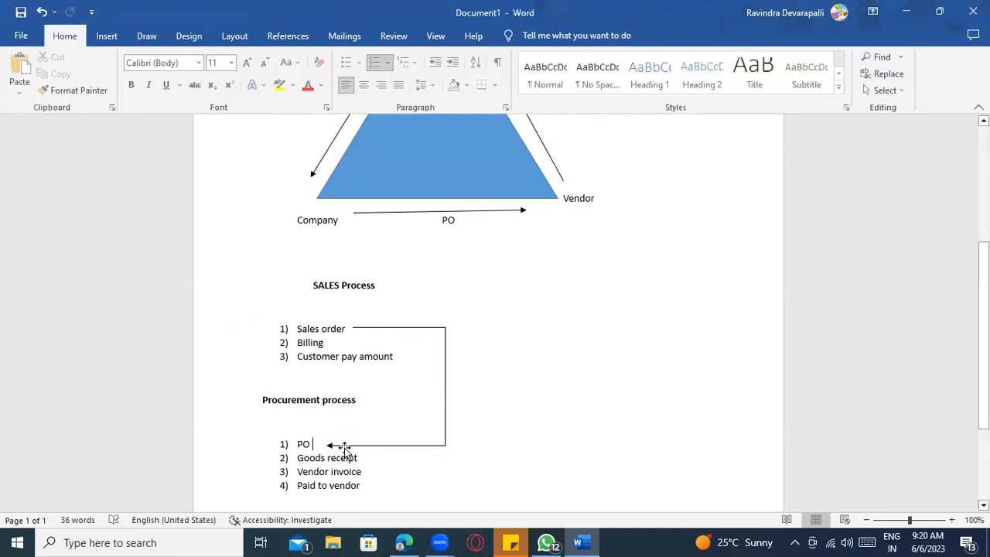
{"action": "left_click", "coordinate": [294, 443]}
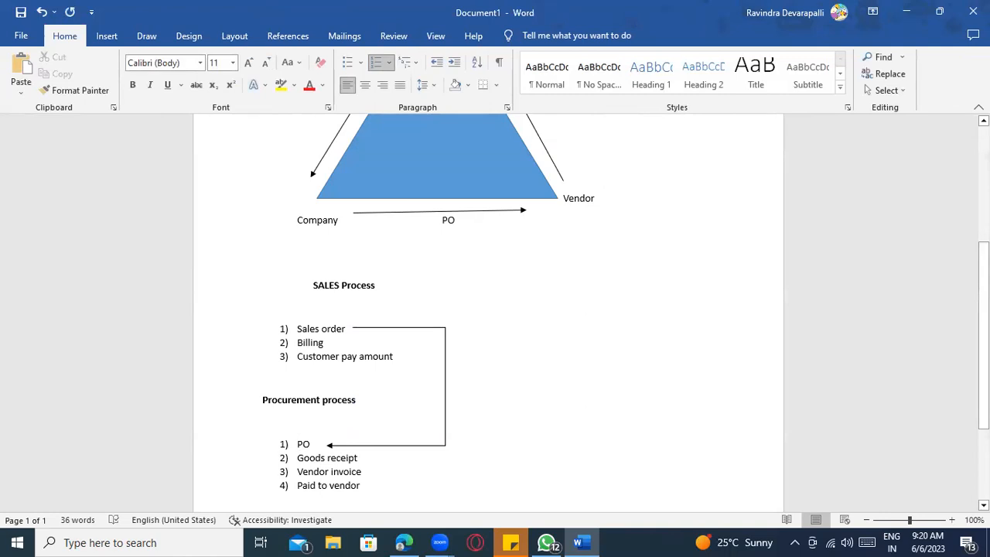
{"action": "key", "text": "Return"}
{"action": "type", "text": "PR"}
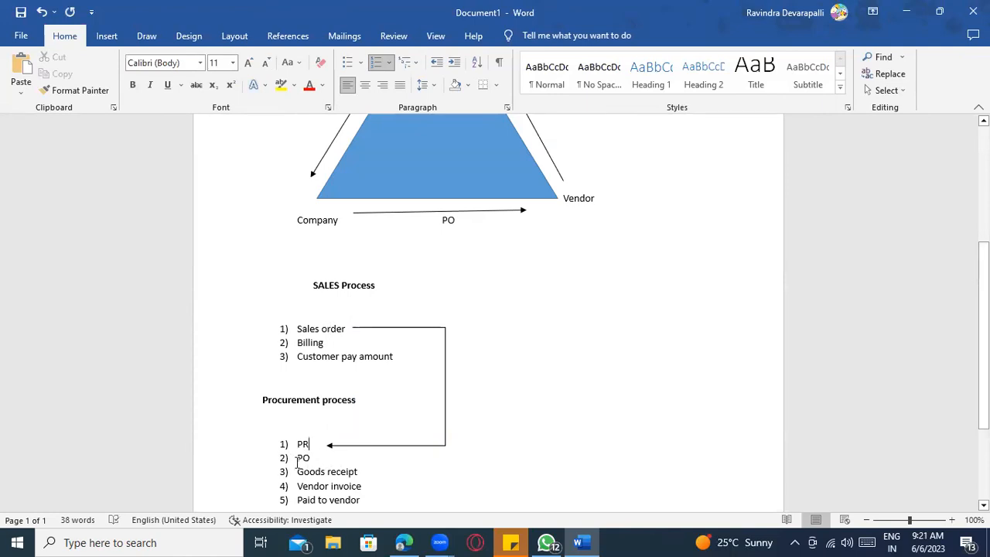
Delete the Goods receipt item from the Procurement process list.
{"action": "scroll", "coordinate": [298, 462], "scroll_direction": "down", "scroll_amount": 1}
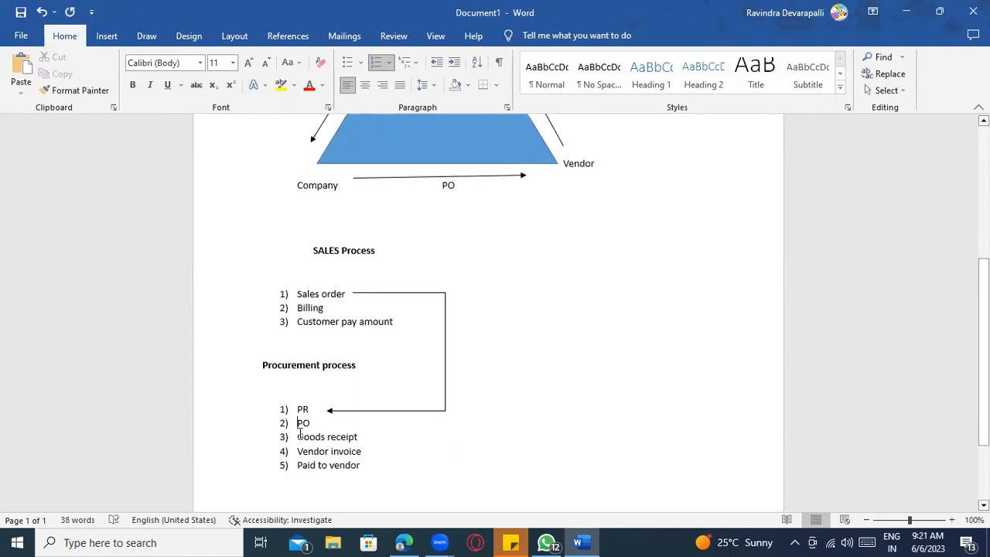
{"action": "left_click_drag", "start_coordinate": [313, 441], "coordinate": [360, 432]}
{"action": "key", "text": "BackSpace"}
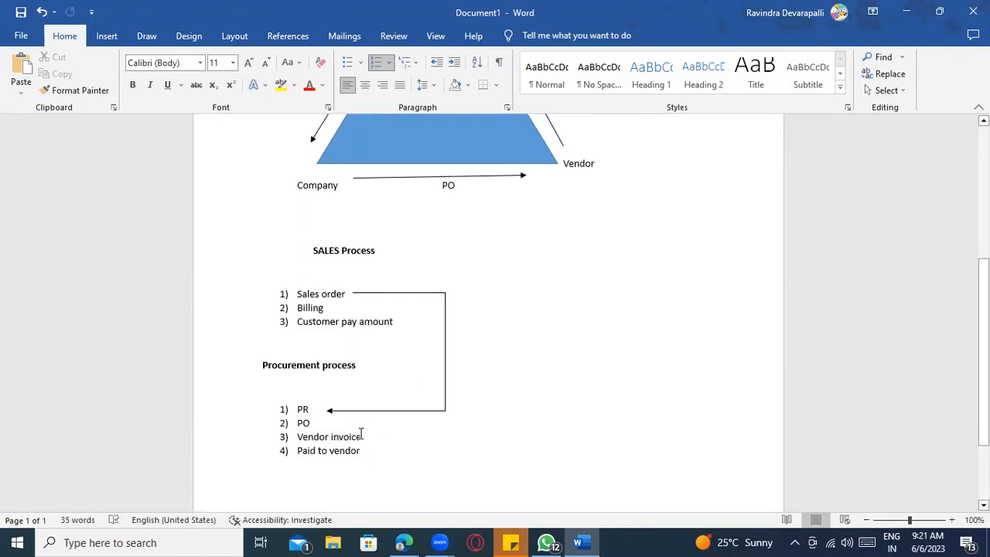
Draw a nearly horizontal line arrow about 3.1 inches long, starting beside the PO item and pointing right.
{"action": "left_click", "coordinate": [316, 423]}
{"action": "left_click", "coordinate": [147, 36]}
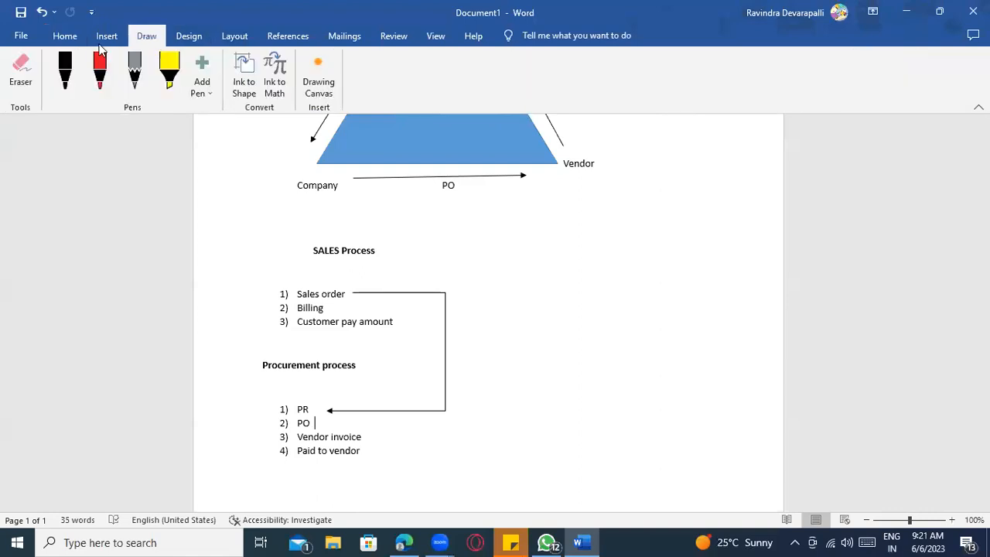
{"action": "left_click", "coordinate": [106, 36]}
{"action": "left_click", "coordinate": [190, 57]}
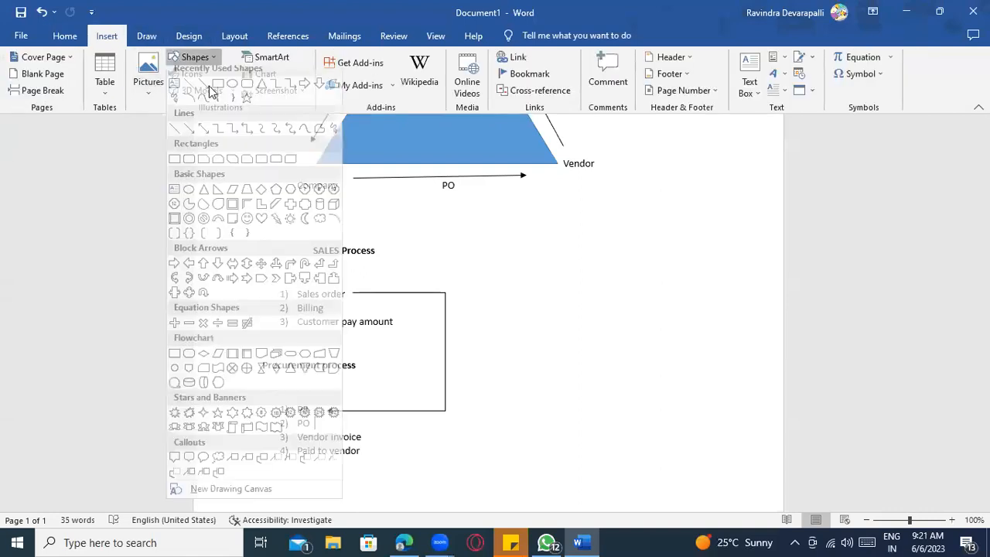
{"action": "left_click", "coordinate": [208, 89]}
{"action": "mouse_move", "coordinate": [334, 422]}
{"action": "left_mouse_down"}
{"action": "mouse_move", "coordinate": [552, 426]}
{"action": "mouse_move", "coordinate": [547, 415]}
{"action": "mouse_move", "coordinate": [552, 425]}
{"action": "left_mouse_up"}
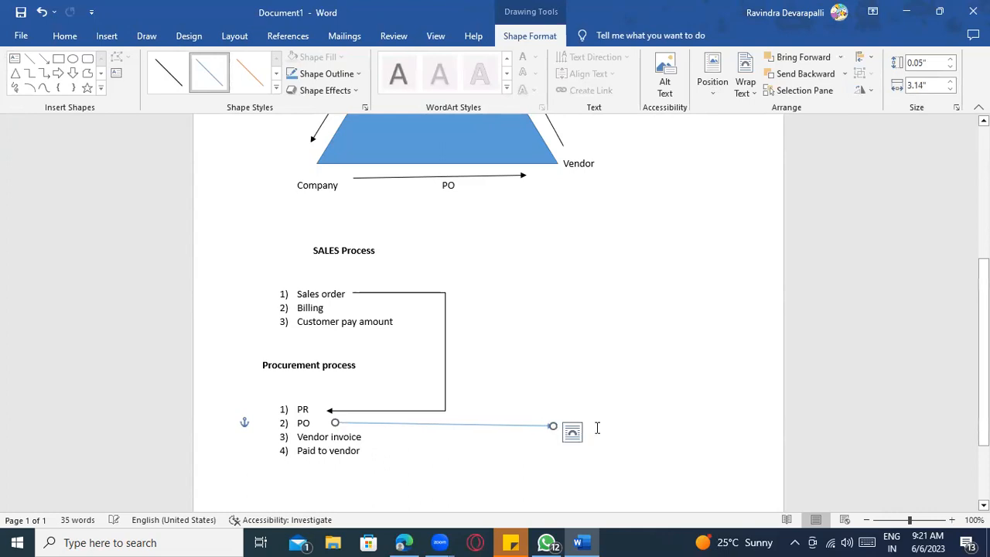
{"action": "left_click", "coordinate": [607, 425]}
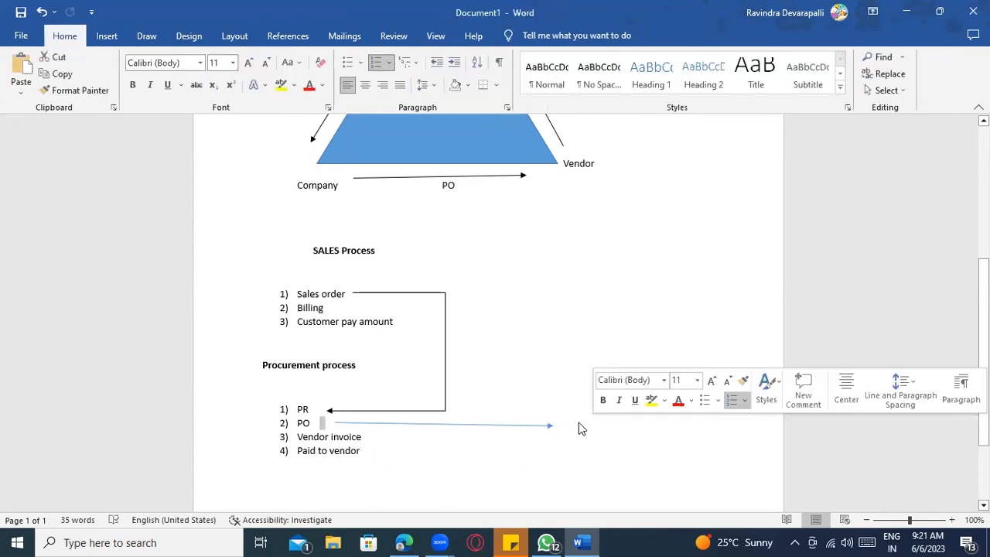
{"action": "double_click", "coordinate": [571, 435]}
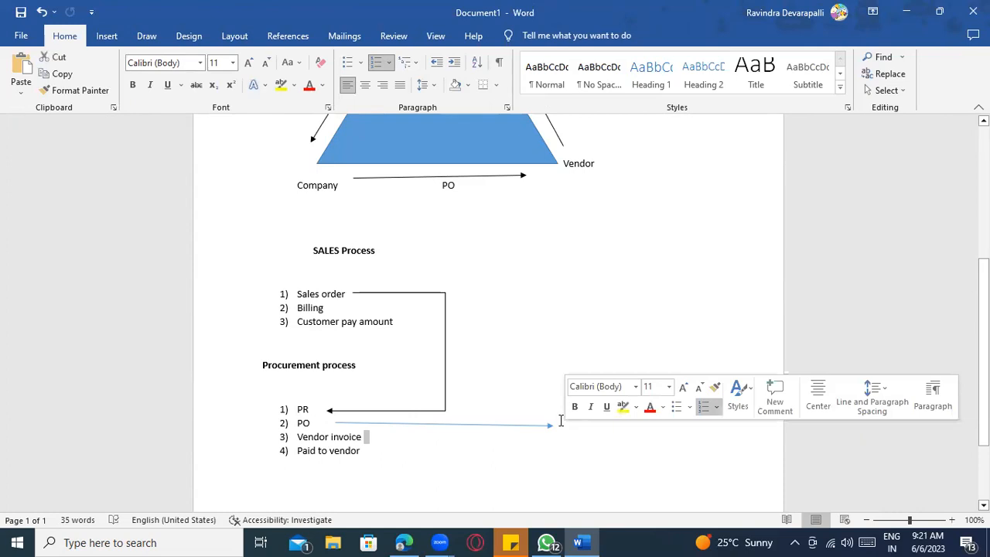
{"action": "double_click", "coordinate": [562, 426]}
{"action": "left_click", "coordinate": [462, 395]}
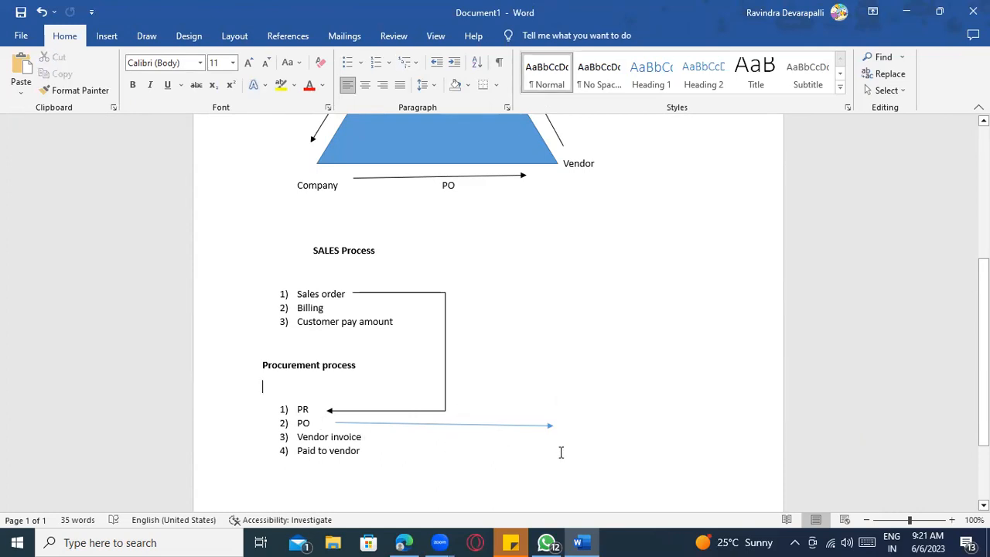
{"action": "left_click", "coordinate": [305, 441]}
{"action": "left_click", "coordinate": [317, 437]}
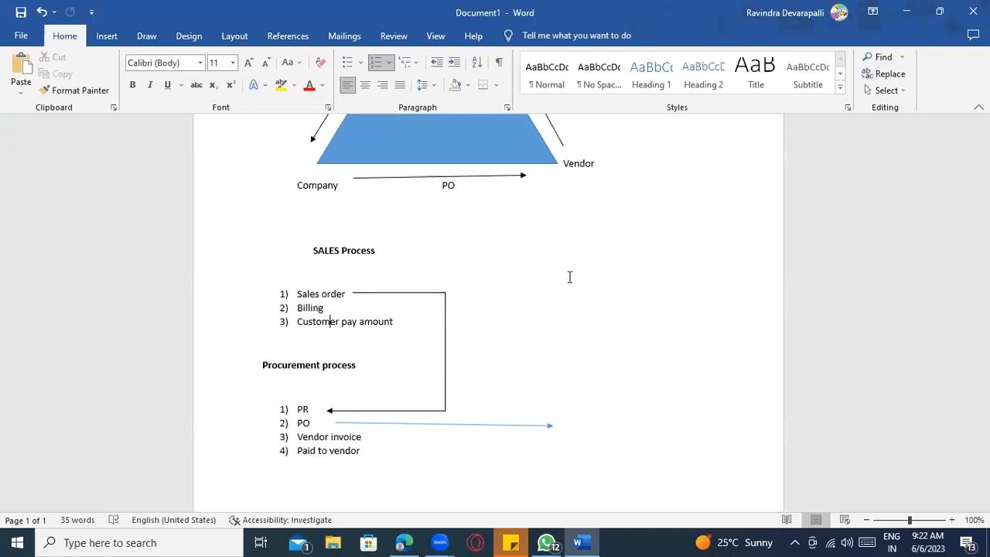
{"action": "triple_click", "coordinate": [564, 428]}
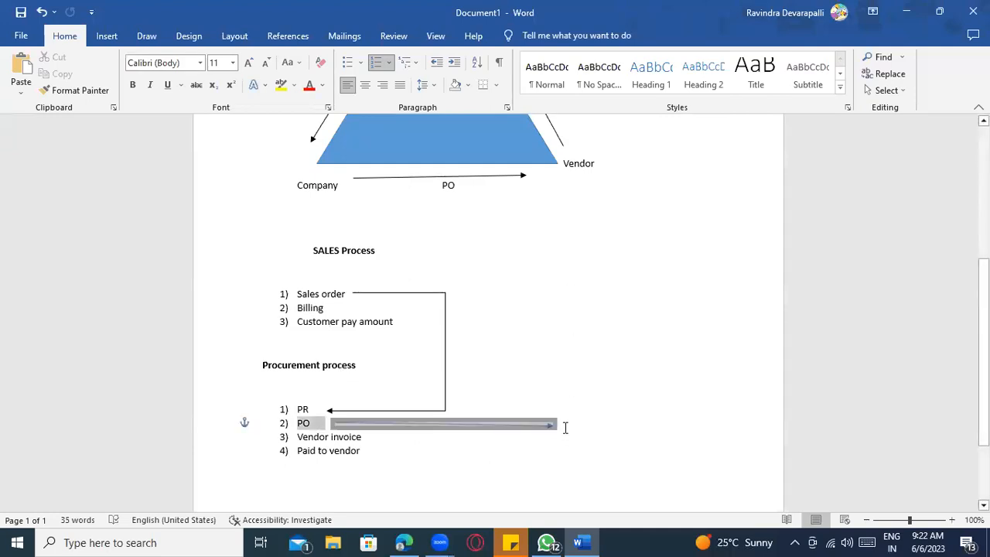
{"action": "left_click_drag", "start_coordinate": [549, 427], "coordinate": [552, 425]}
{"action": "left_click", "coordinate": [319, 421]}
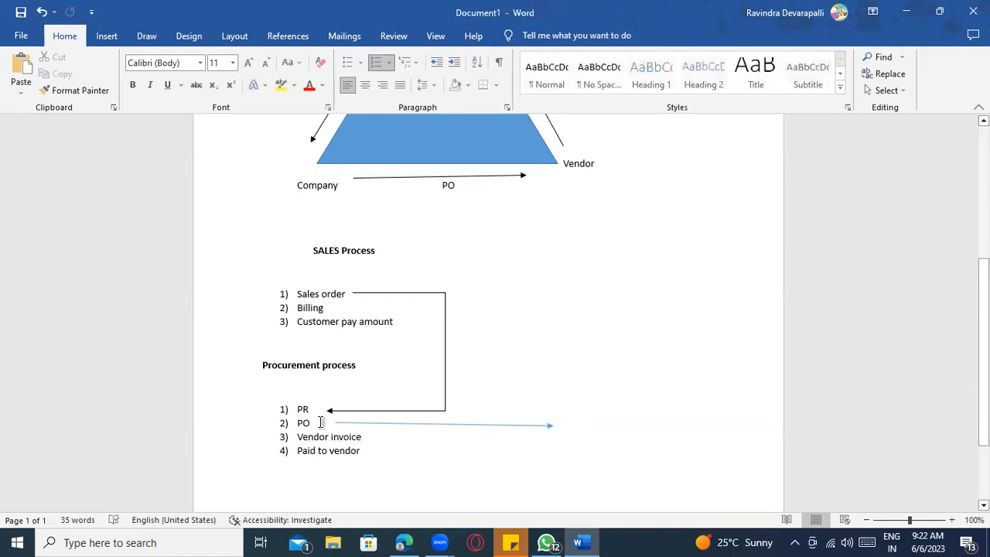
{"action": "key", "text": "Right"}
{"action": "key", "text": "Right"}
{"action": "key", "text": "Right"}
{"action": "key", "text": "Right"}
{"action": "key", "text": "Right"}
{"action": "key", "text": "Right"}
{"action": "key", "text": "Right"}
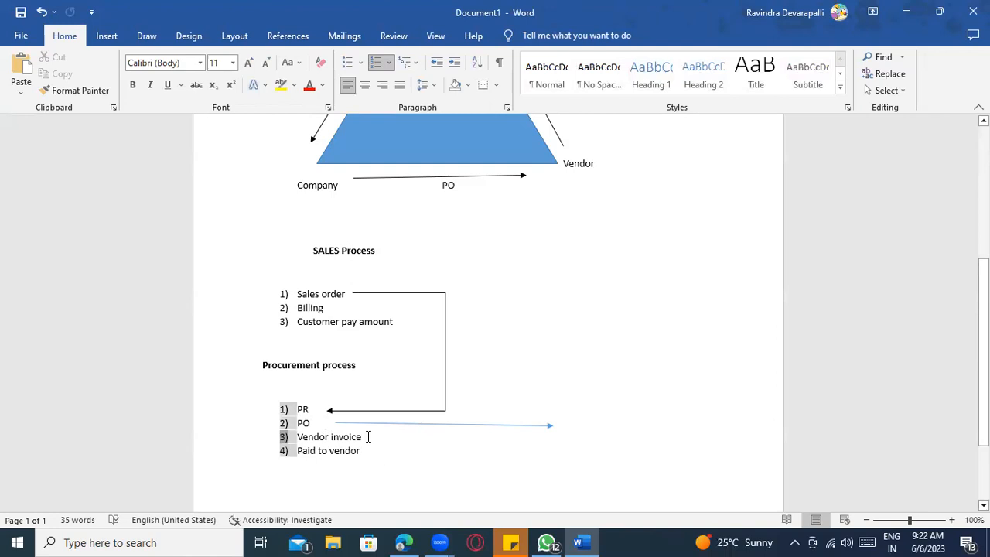
Add the note "- VA01 ( SD Process)" on the Sales order line, to the right of the elbow connector.
{"action": "scroll", "coordinate": [431, 425], "scroll_direction": "down", "scroll_amount": 3}
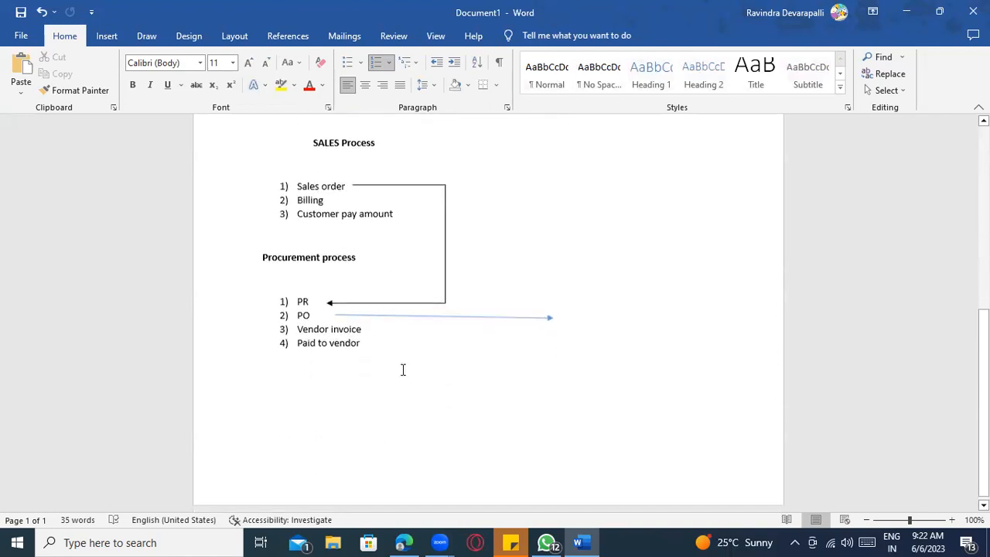
{"action": "scroll", "coordinate": [472, 243], "scroll_direction": "up", "scroll_amount": 1}
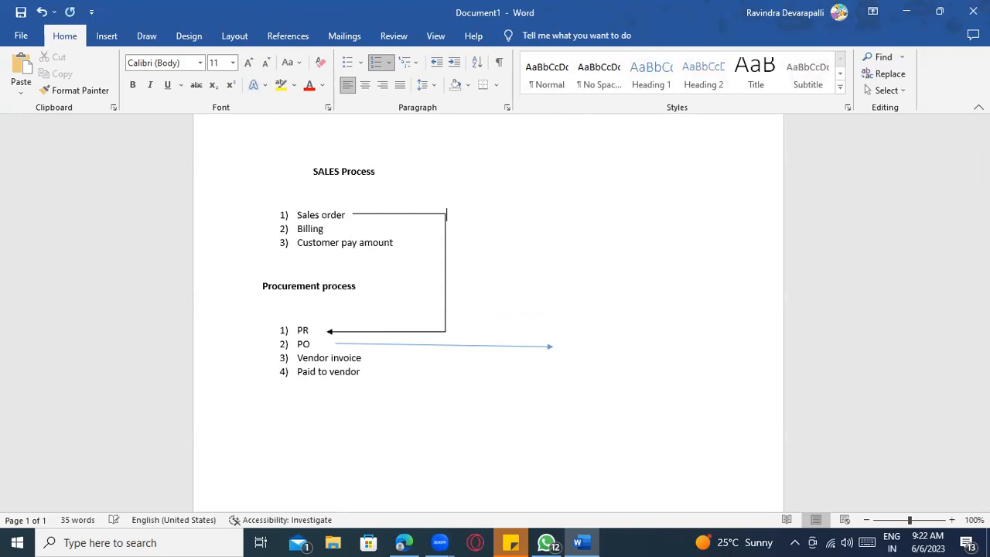
{"action": "type", "text": "VA01 ( SD Process)"}
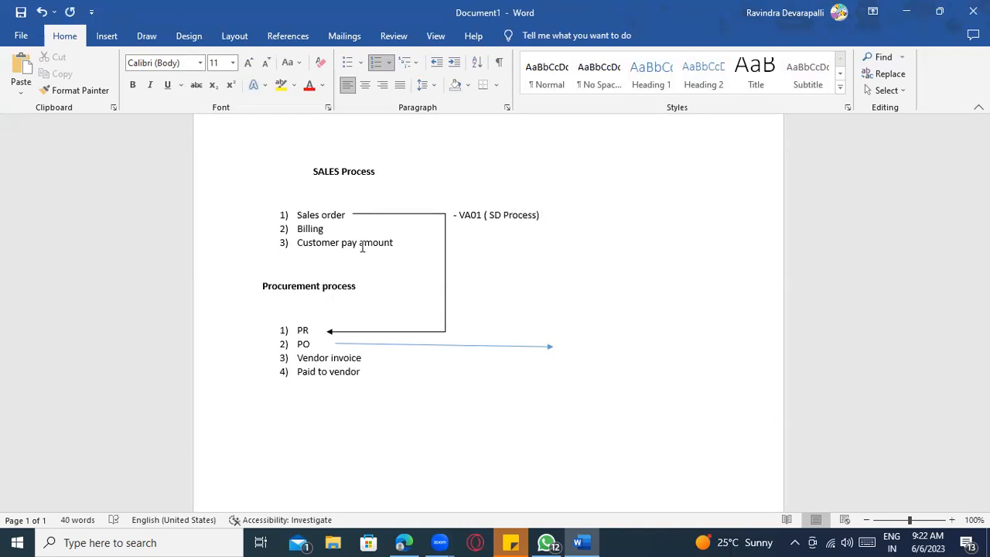
Add the note "ME53N – PR display" on the PR line, to the right of the elbow connector.
{"action": "scroll", "coordinate": [364, 245], "scroll_direction": "up", "scroll_amount": 1}
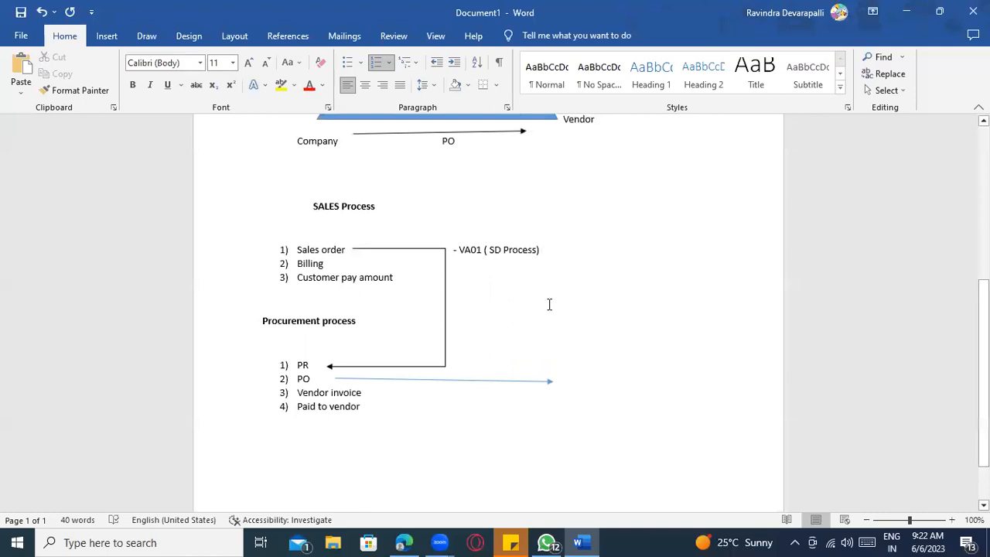
{"action": "left_click", "coordinate": [419, 368]}
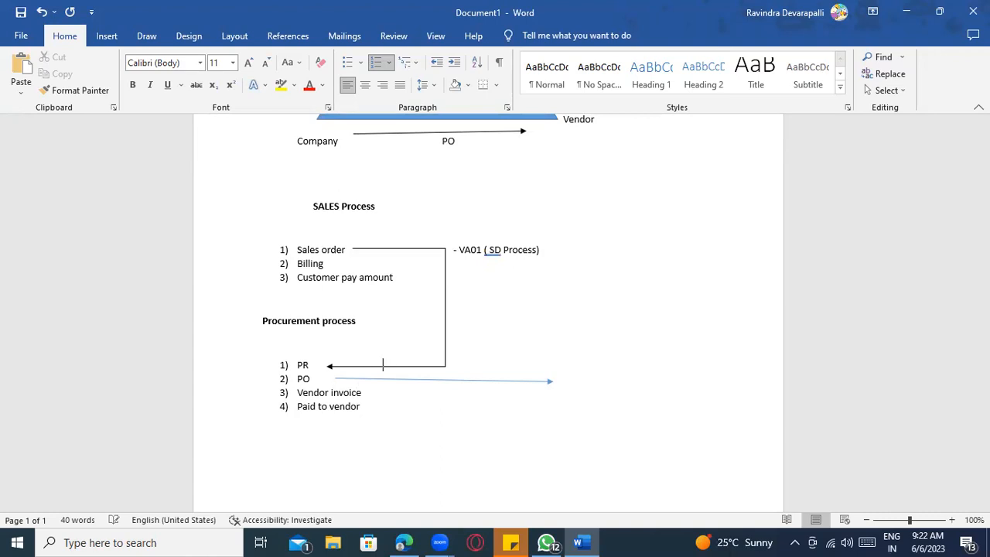
{"action": "double_click", "coordinate": [459, 367]}
{"action": "type", "text": "ME53N"}
{"action": "type", "text": " - "}
{"action": "type", "text": "PR displ"}
{"action": "type", "text": "ay "}
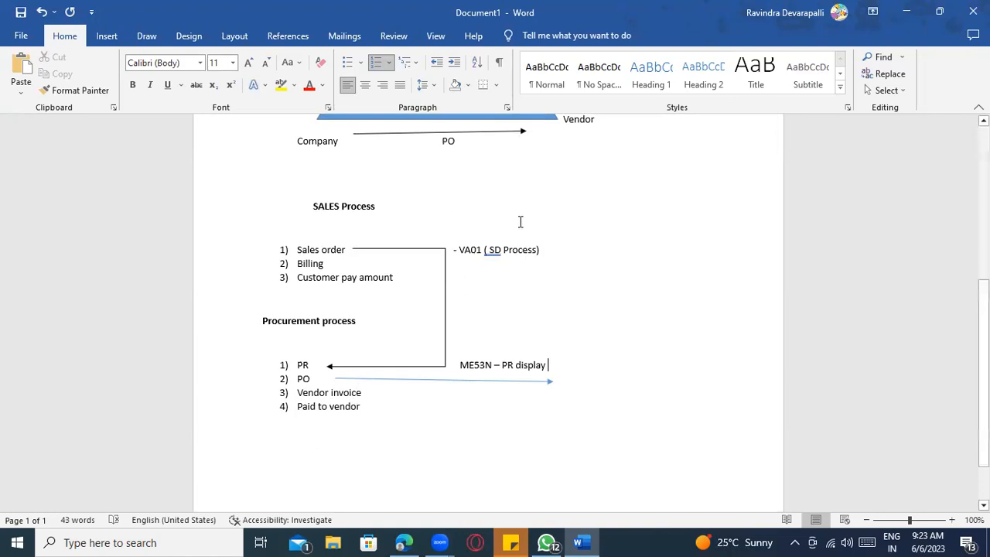
Append "----- PR In back ground" to the VA01 note on the Sales order line.
{"action": "type", "text": "--"}
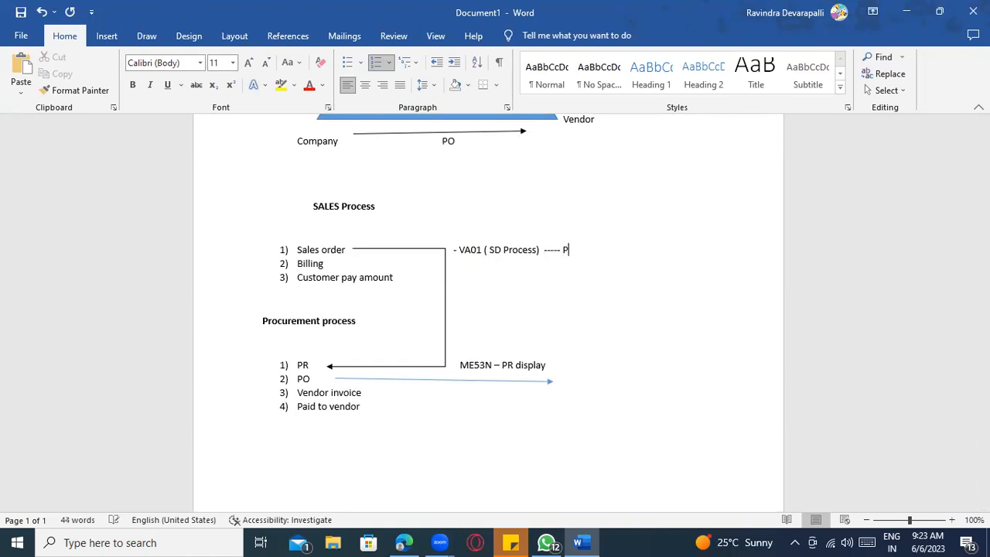
{"action": "type", "text": "ox"}
{"action": "key", "text": "BackSpace"}
{"action": "key", "text": "BackSpace"}
{"action": "key", "text": "BackSpace"}
{"action": "type", "text": "In back ground"}
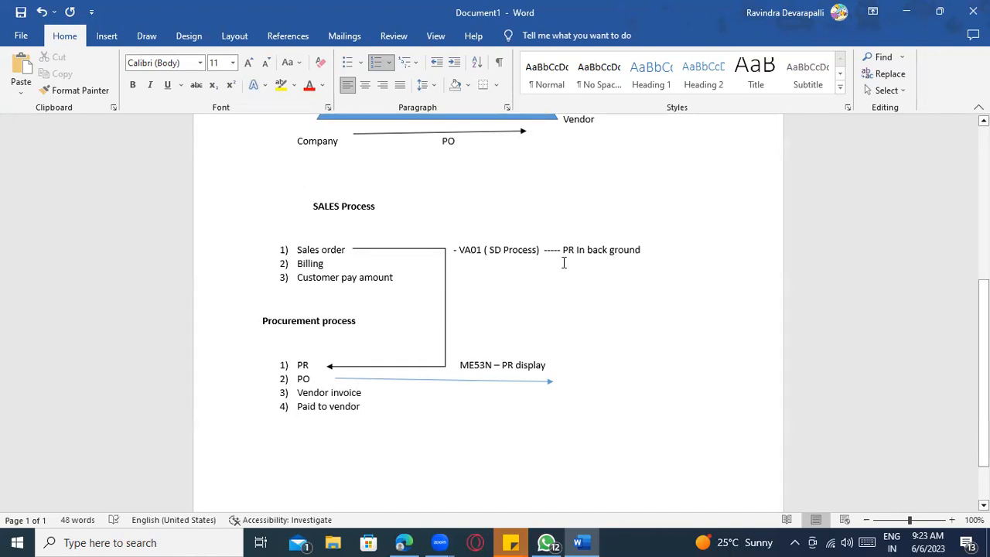
{"action": "left_click", "coordinate": [575, 249]}
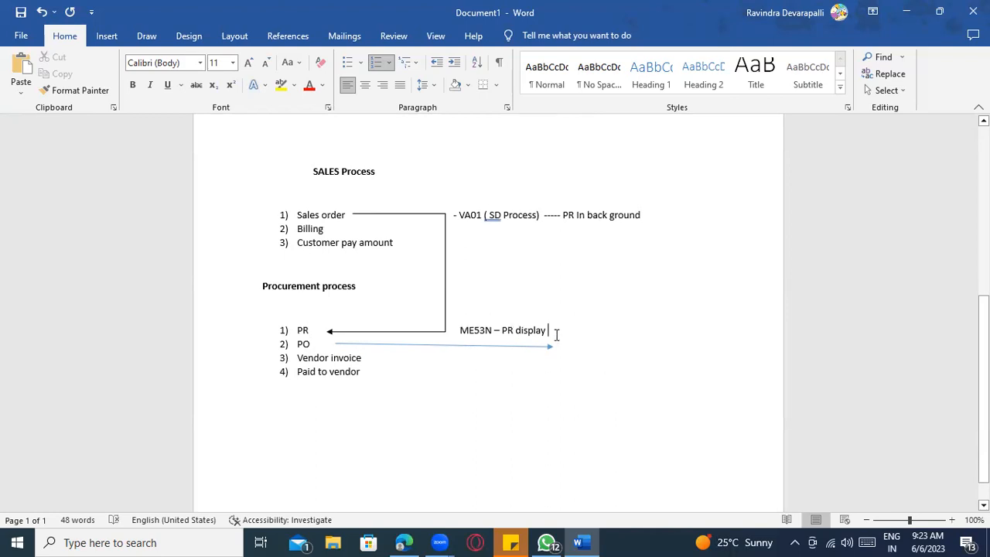
Append the text "with to reference PR" to the PO item in the procurement list.
{"action": "left_click", "coordinate": [319, 343]}
{"action": "type", "text": "with trefe"}
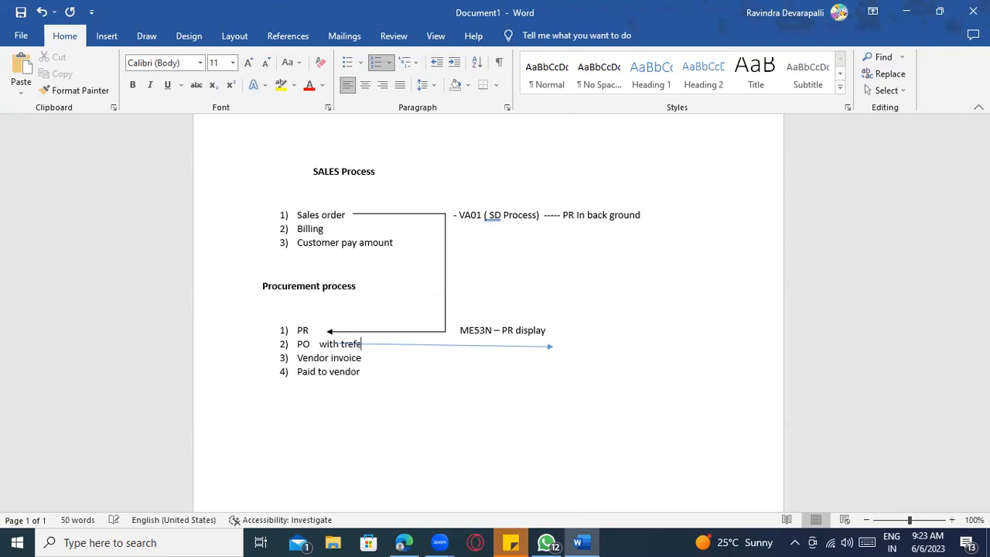
{"action": "key", "text": "BackSpace"}
{"action": "key", "text": "BackSpace"}
{"action": "key", "text": "BackSpace"}
{"action": "key", "text": "BackSpace"}
{"action": "key", "text": "BackSpace"}
{"action": "key", "text": "BackSpace"}
{"action": "type", "text": "o reference PO"}
{"action": "key", "text": "BackSpace"}
Add the note "Sending this PO to Third party vendor, informing that" on the PO line, starting beyond the arrow's tip.
{"action": "type", "text": "R                                                        Sending"}
{"action": "key", "text": "BackSpace"}
{"action": "key", "text": "BackSpace"}
{"action": "key", "text": "BackSpace"}
{"action": "key", "text": "BackSpace"}
{"action": "type", "text": "nding this P"}
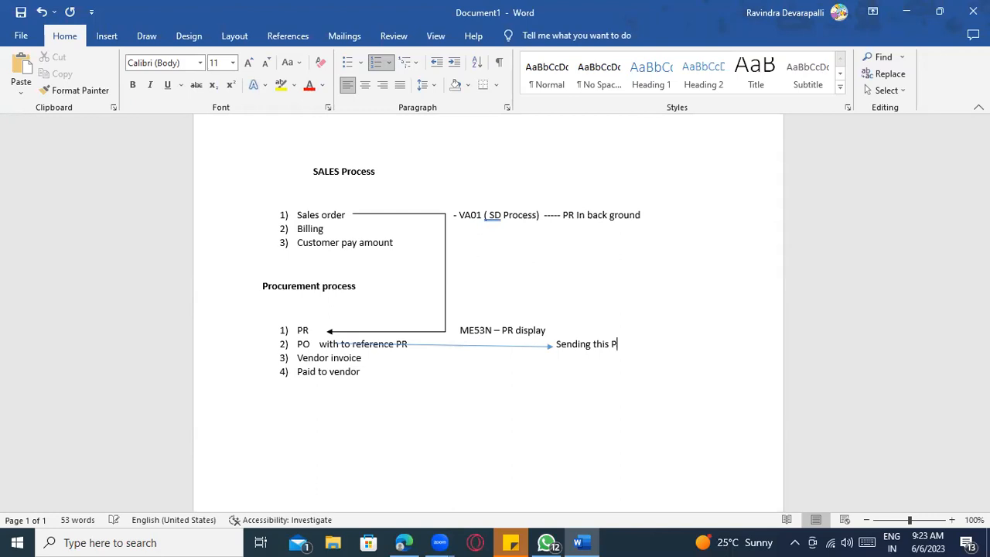
{"action": "type", "text": "O to Third party vendor, informi"}
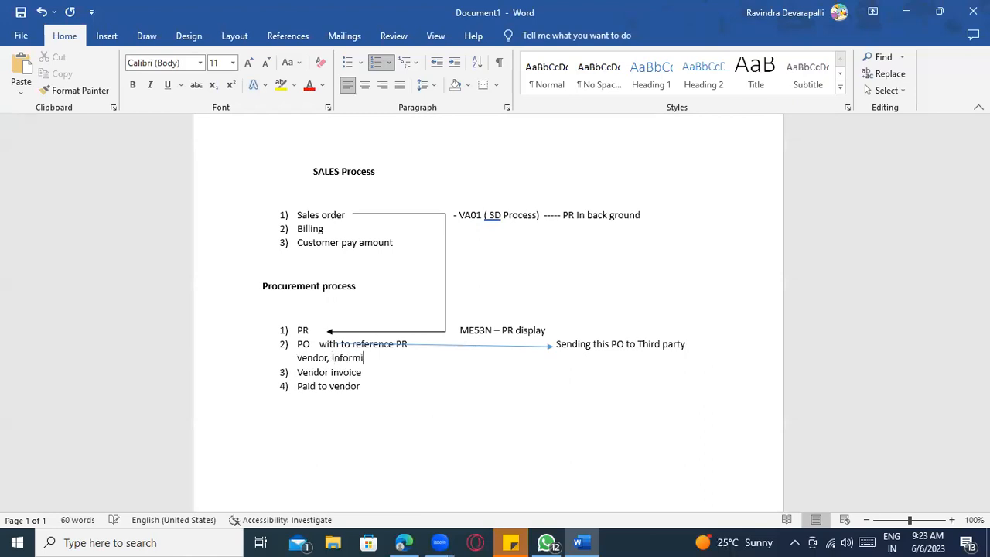
{"action": "type", "text": "ng that "}
Finish the PO note with ", please supply goods directly to customer".
{"action": "type", "text": " please sipp"}
{"action": "key", "text": "BackSpace"}
{"action": "key", "text": "BackSpace"}
{"action": "type", "text": "pply"}
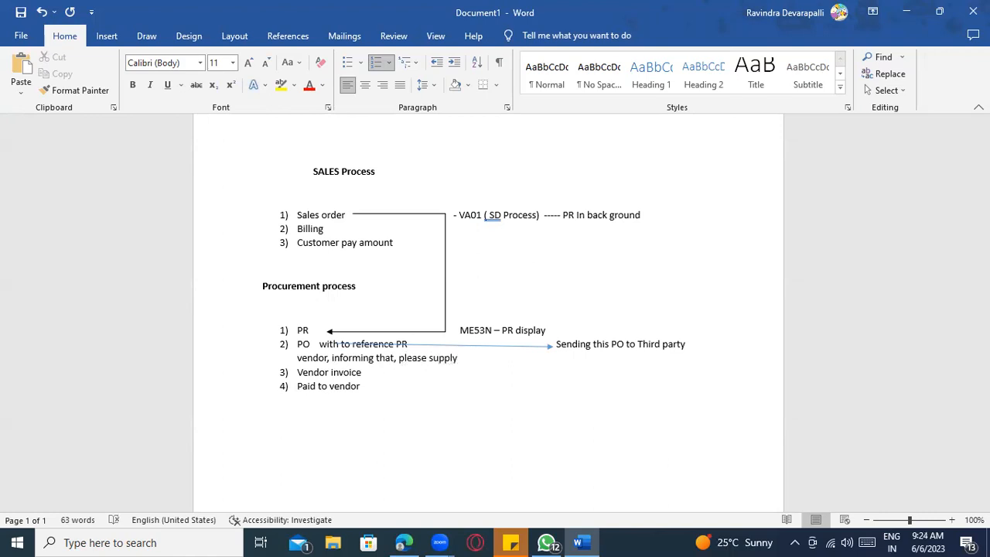
{"action": "type", "text": " godos to"}
{"action": "key", "text": "BackSpace"}
{"action": "key", "text": "BackSpace"}
{"action": "key", "text": "BackSpace"}
{"action": "key", "text": "BackSpace"}
{"action": "key", "text": "BackSpace"}
{"action": "key", "text": "BackSpace"}
{"action": "type", "text": "ods directly to customer"}
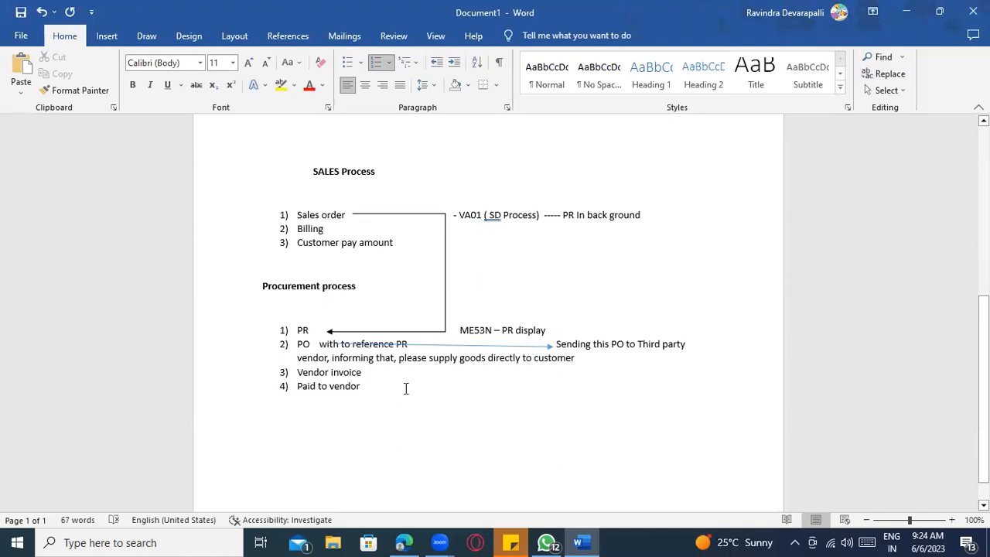
Append "------I received invoice from vendor once the goods are issued to customer" to the Vendor invoice item.
{"action": "type", "text": "------I received inf"}
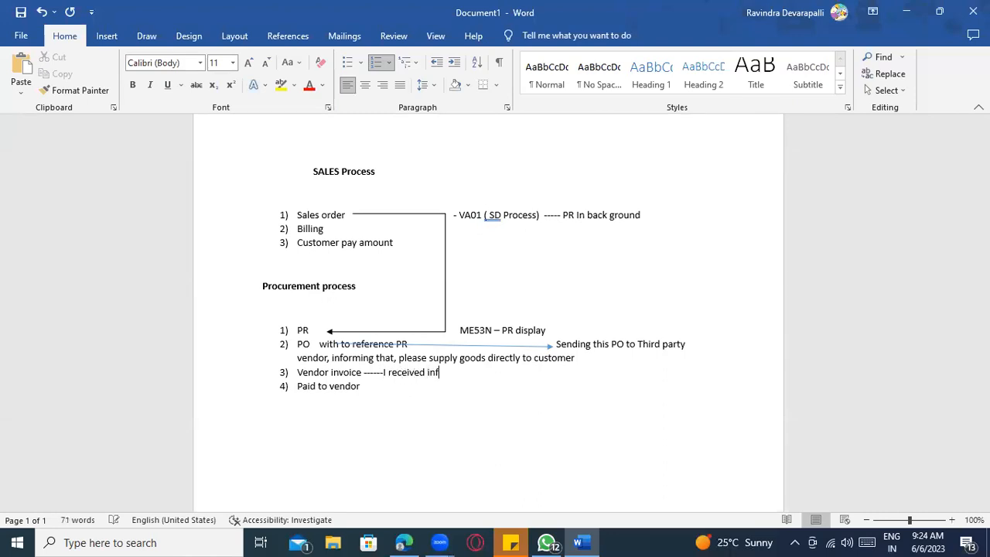
{"action": "key", "text": "BackSpace"}
{"action": "type", "text": "voice "}
{"action": "type", "text": "from vendor once the good"}
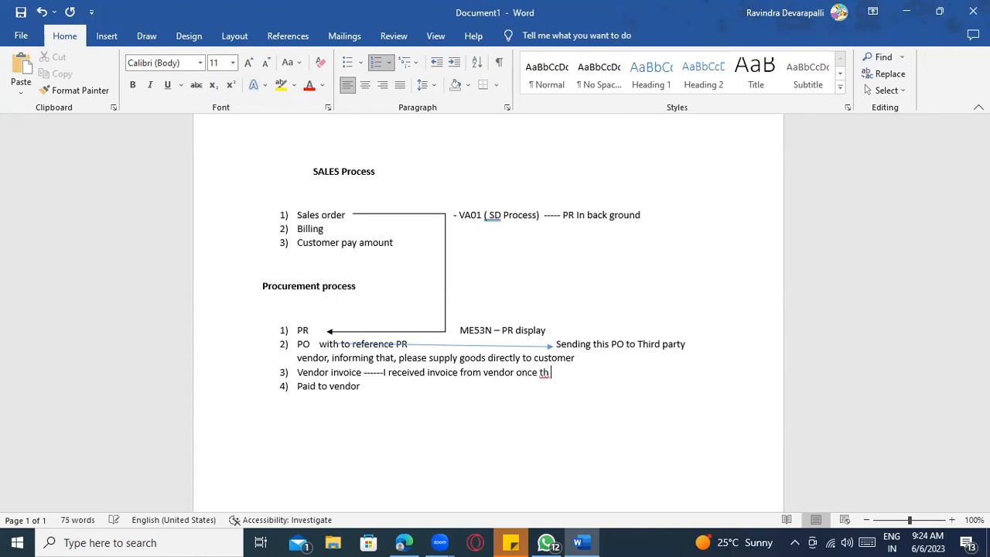
{"action": "type", "text": "s are issi"}
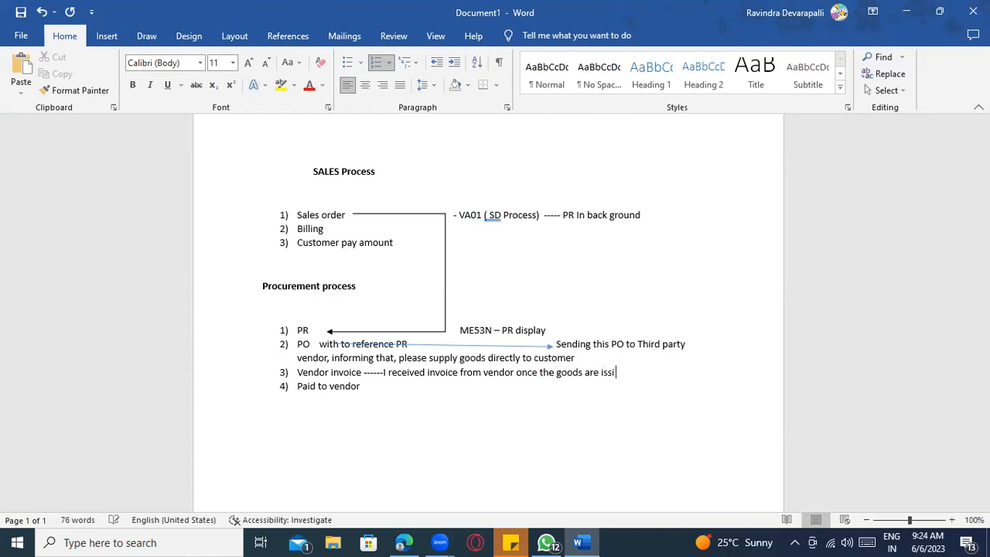
{"action": "key", "text": "BackSpace"}
{"action": "type", "text": "ued to customer"}
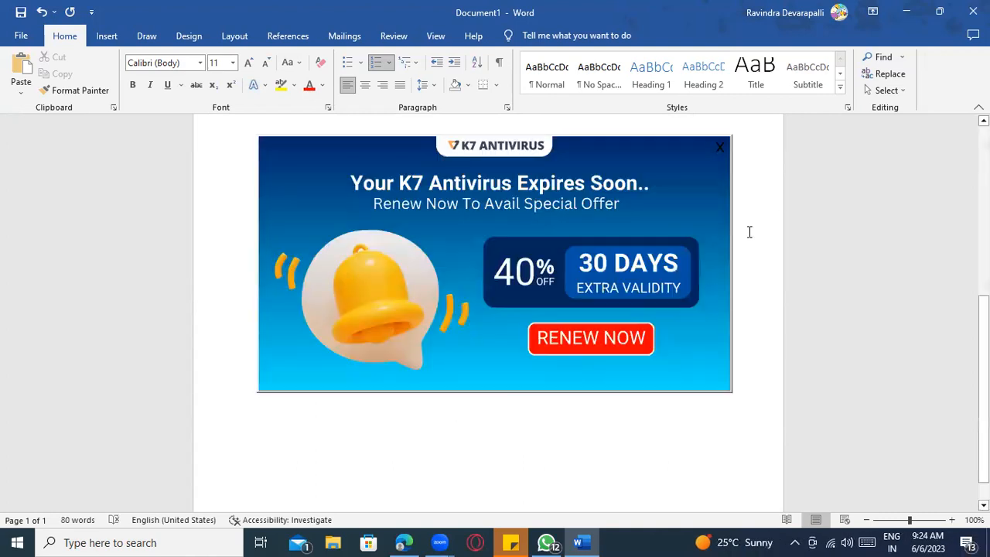
Dismiss the antivirus renewal pop-up and append a long row of dashes followed by "Customer bill raised" to the Billing item.
{"action": "left_click", "coordinate": [720, 148]}
{"action": "key", "text": "alt+Tab"}
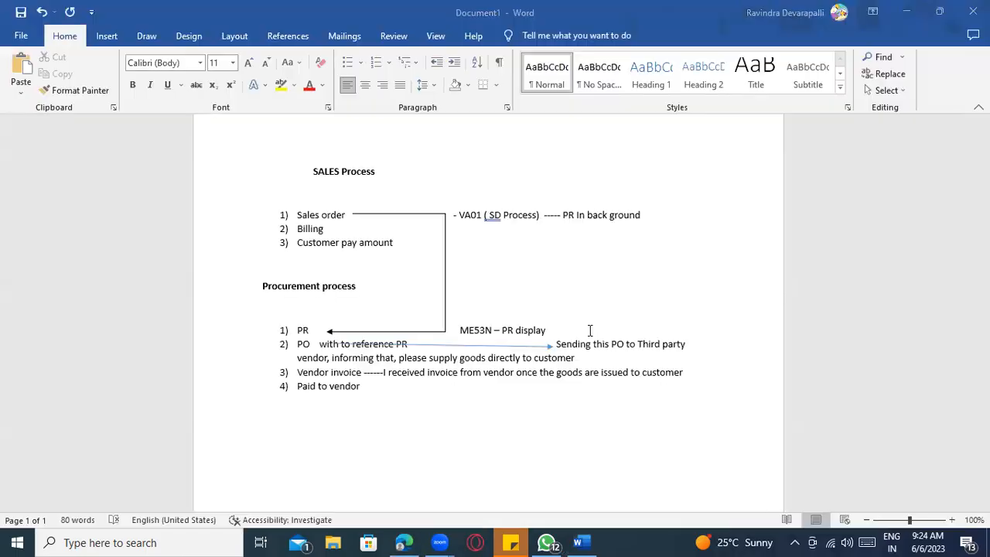
{"action": "left_click", "coordinate": [541, 387]}
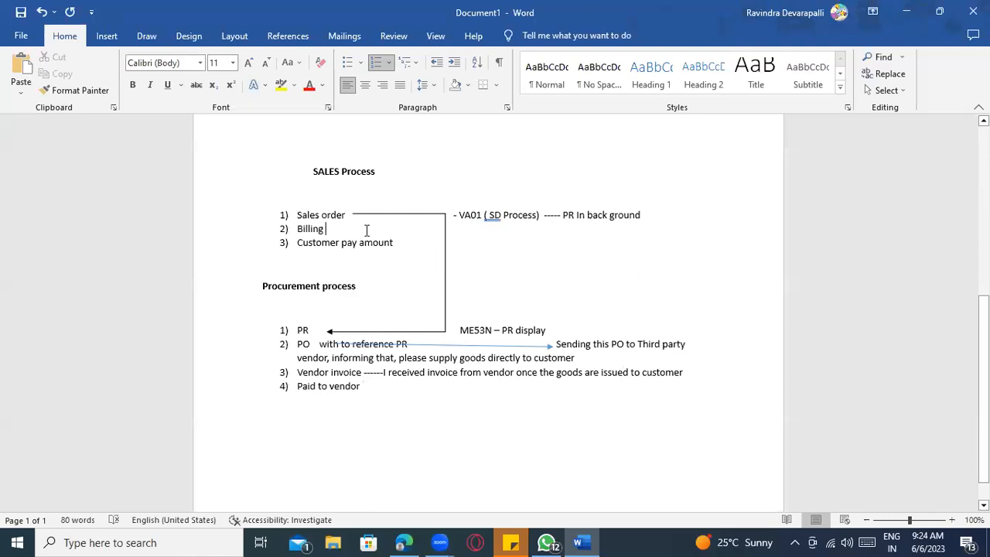
{"action": "type", "text": "--------------------"}
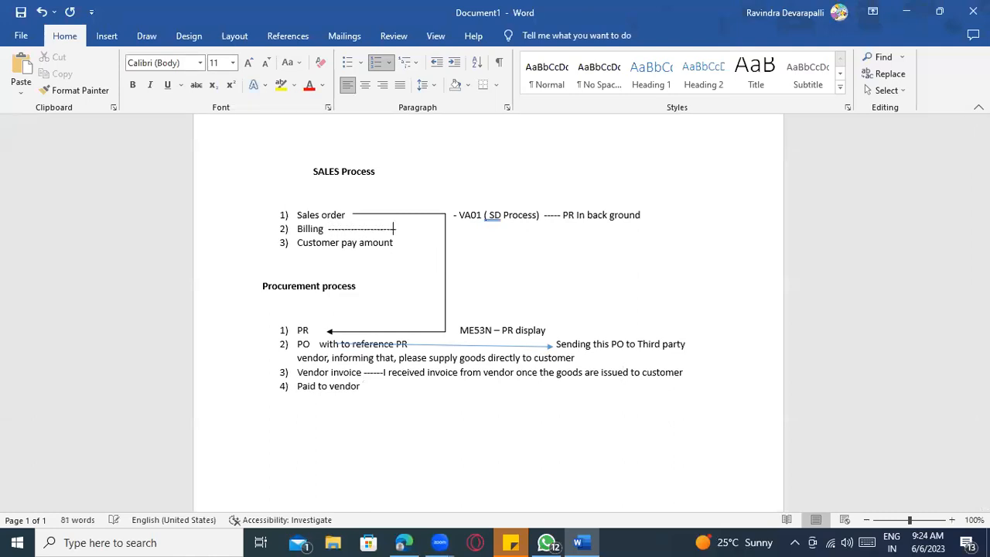
{"action": "type", "text": "-------------------------Customer bill raised"}
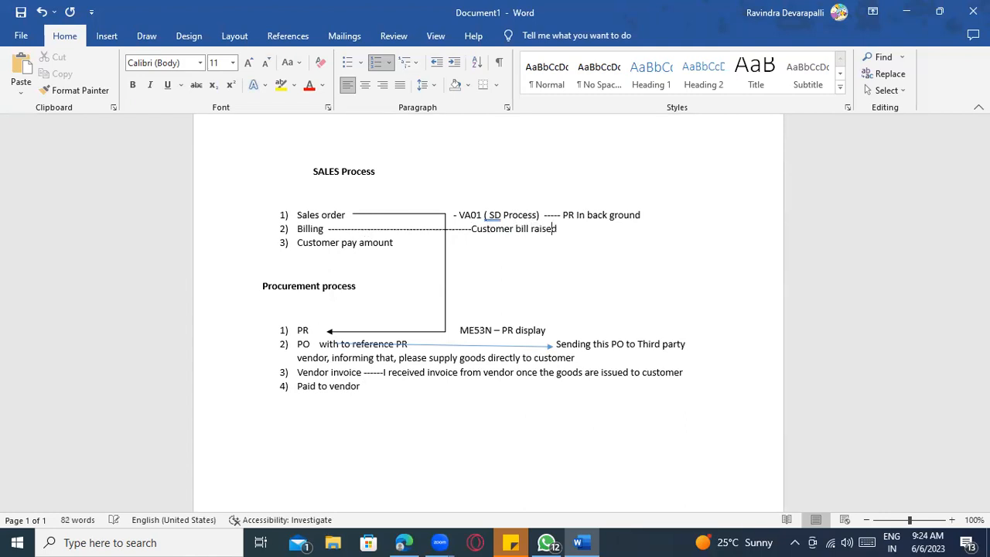
Append a row of dashes followed by "customer paid amoint" to the Customer pay amount item.
{"action": "left_click", "coordinate": [413, 239]}
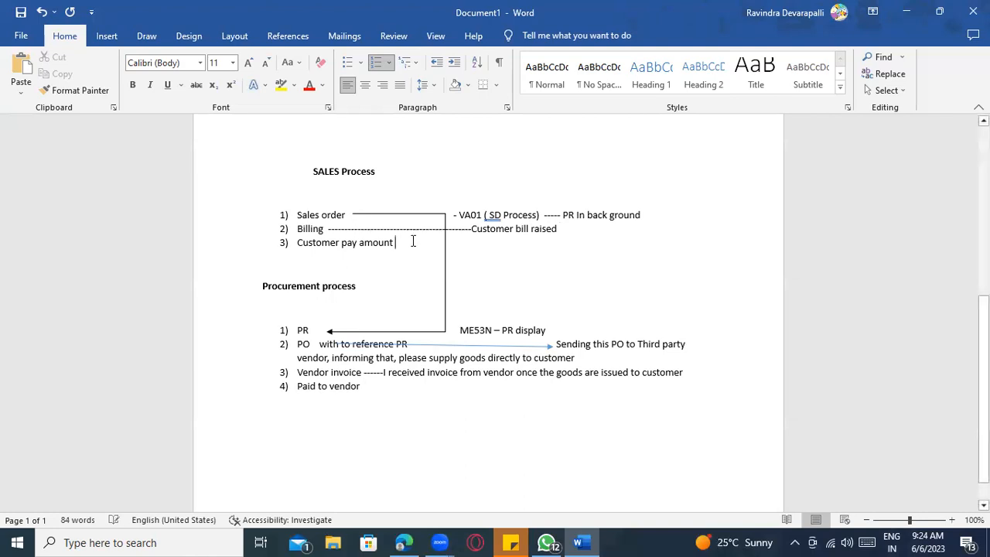
{"action": "type", "text": "------------"}
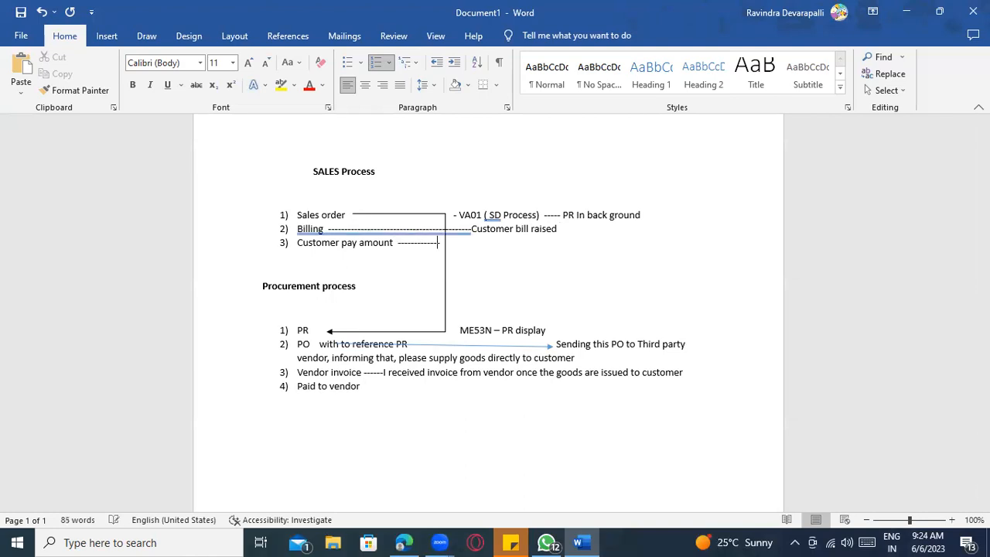
{"action": "type", "text": "------------customer paid amoint "}
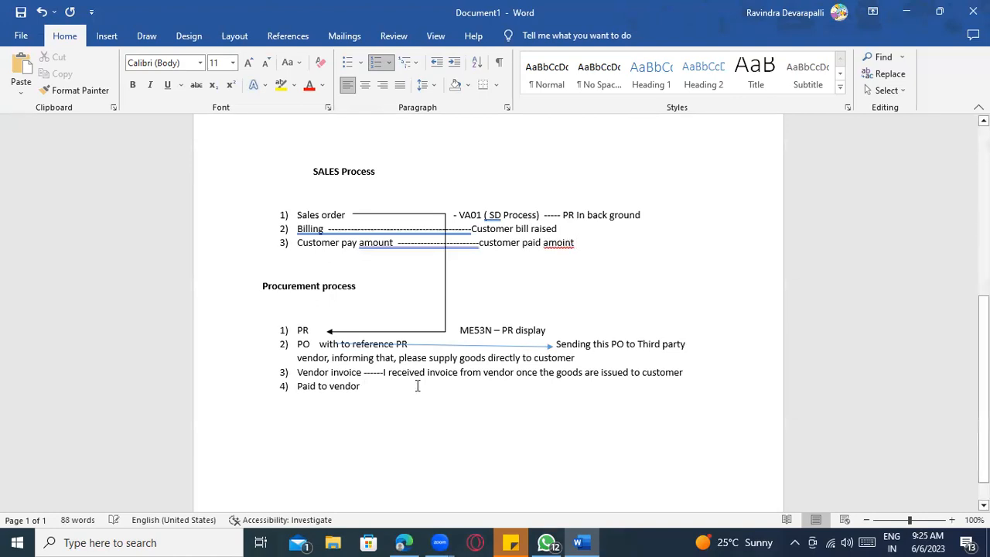
Append a row of dashes followed by "We will pay amount to third party vendor" to the Paid to vendor item.
{"action": "type", "text": "------------"}
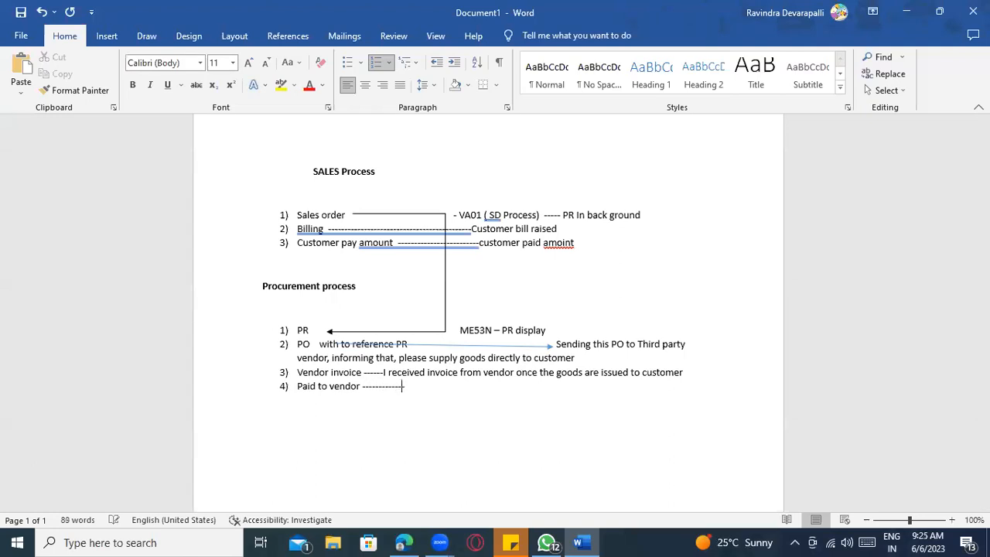
{"action": "type", "text": "--------We will pl"}
{"action": "type", "text": "y amount t"}
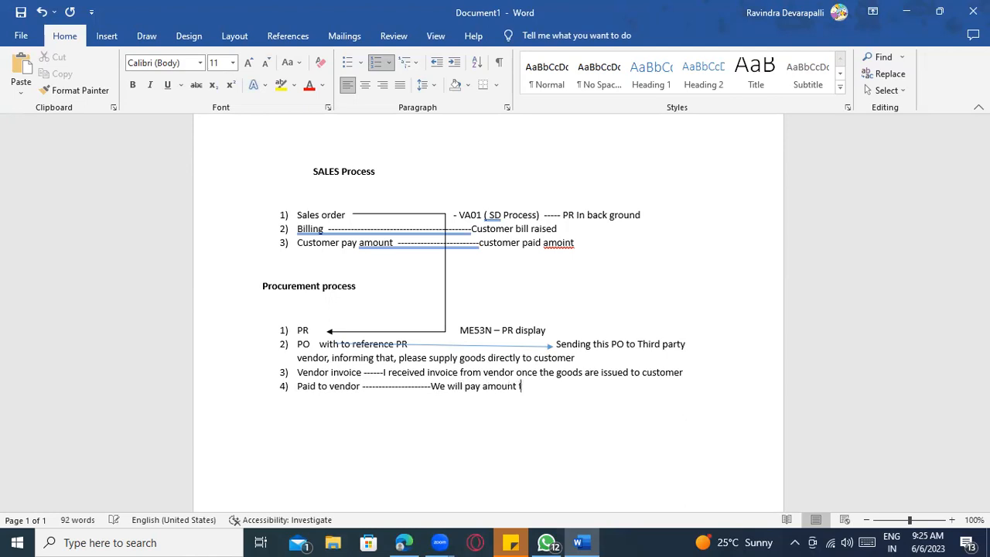
{"action": "type", "text": "o third party vendor"}
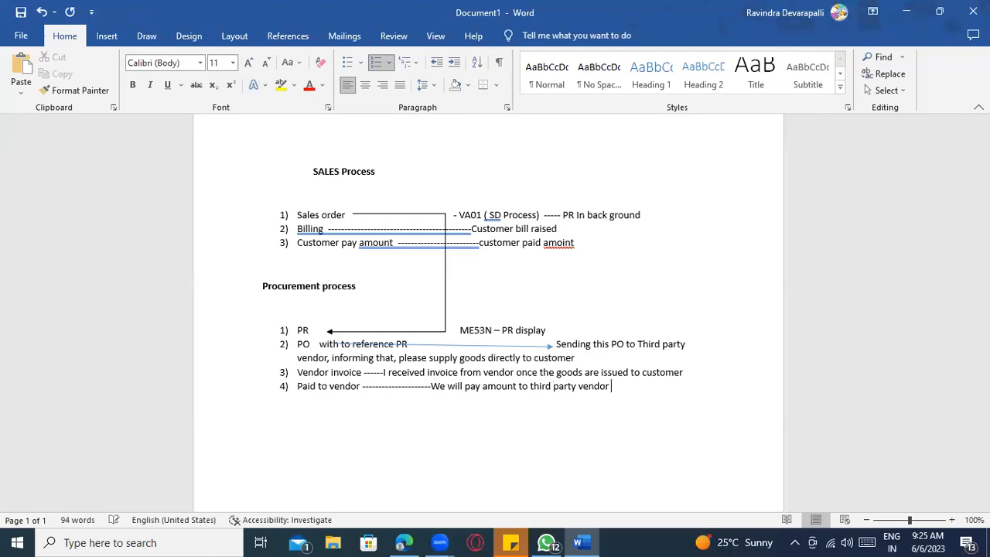
Correct the misspelled last word of the Customer pay amount note to "amount".
{"action": "right_click", "coordinate": [571, 247]}
{"action": "left_click", "coordinate": [495, 258]}
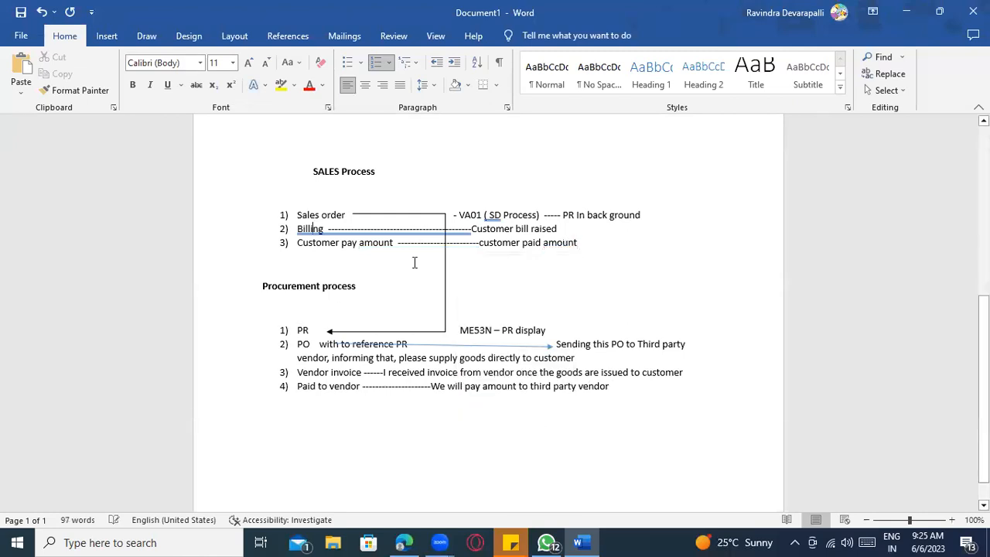
Append "( SD) ---- VF01" to the "Customer bill raised" note on the Billing line.
{"action": "scroll", "coordinate": [385, 348], "scroll_direction": "up", "scroll_amount": 2}
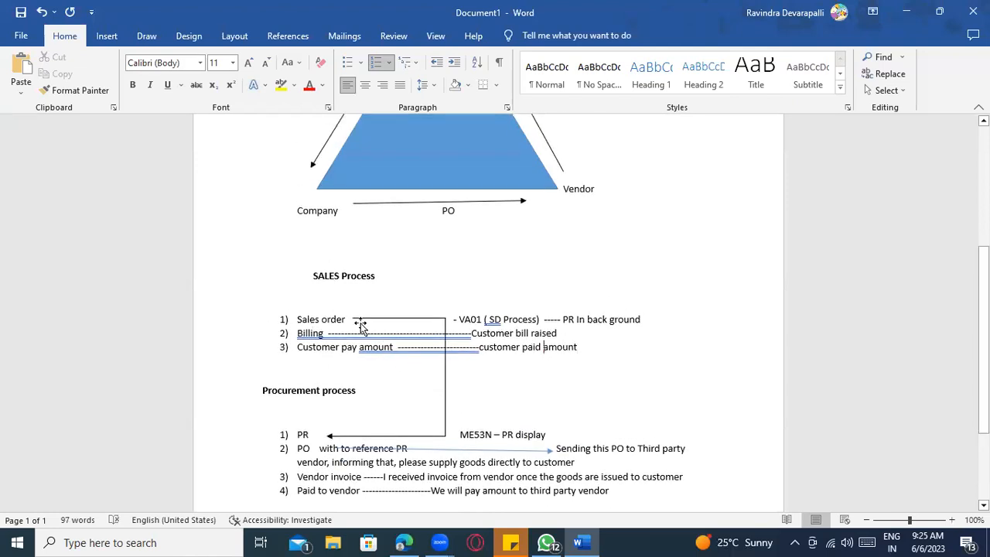
{"action": "left_click", "coordinate": [587, 337]}
{"action": "type", "text": "( SD"}
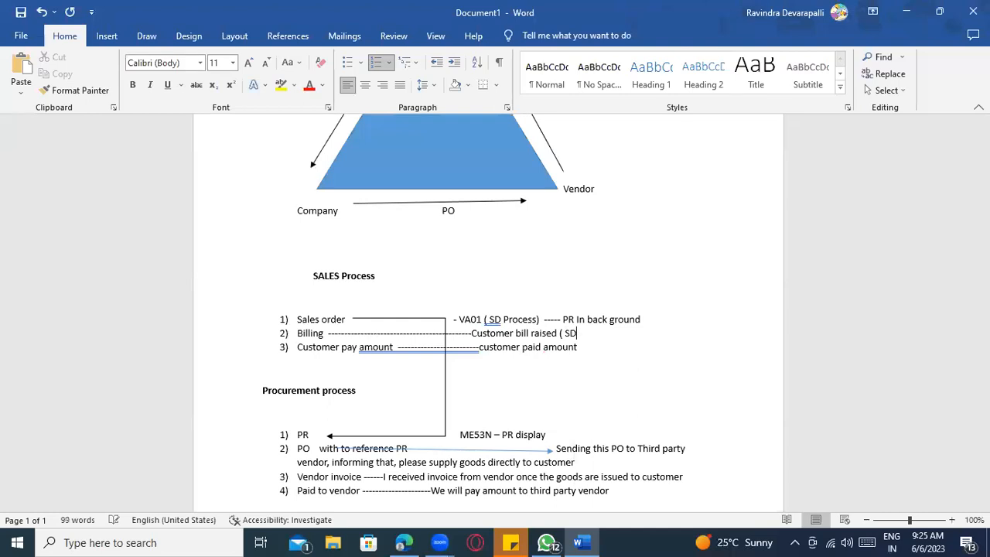
{"action": "type", "text": ") ---- VF01"}
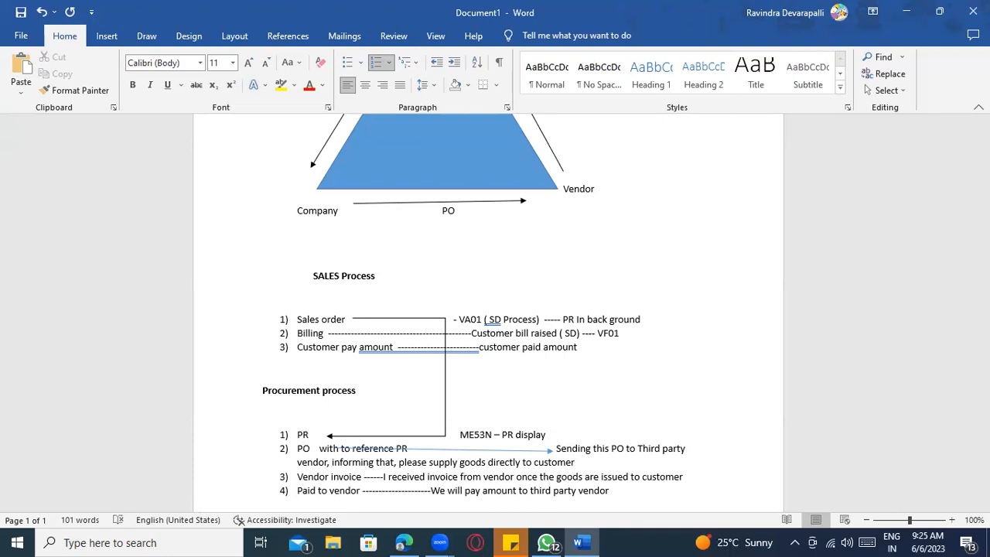
Insert blank lines below the procurement list until the document continues on a second page.
{"action": "scroll", "coordinate": [542, 212], "scroll_direction": "down", "scroll_amount": 4}
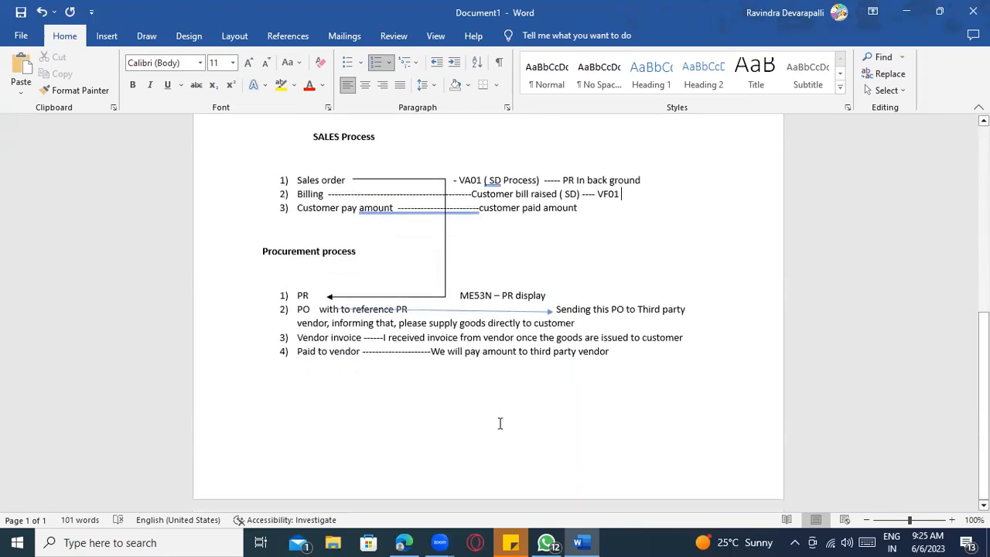
{"action": "scroll", "coordinate": [446, 431], "scroll_direction": "up", "scroll_amount": 2}
{"action": "left_click", "coordinate": [650, 422]}
{"action": "key", "text": "Return"}
{"action": "key", "text": "Return"}
{"action": "key", "text": "Return"}
{"action": "key", "text": "Return"}
{"action": "key", "text": "Return"}
{"action": "key", "text": "Return"}
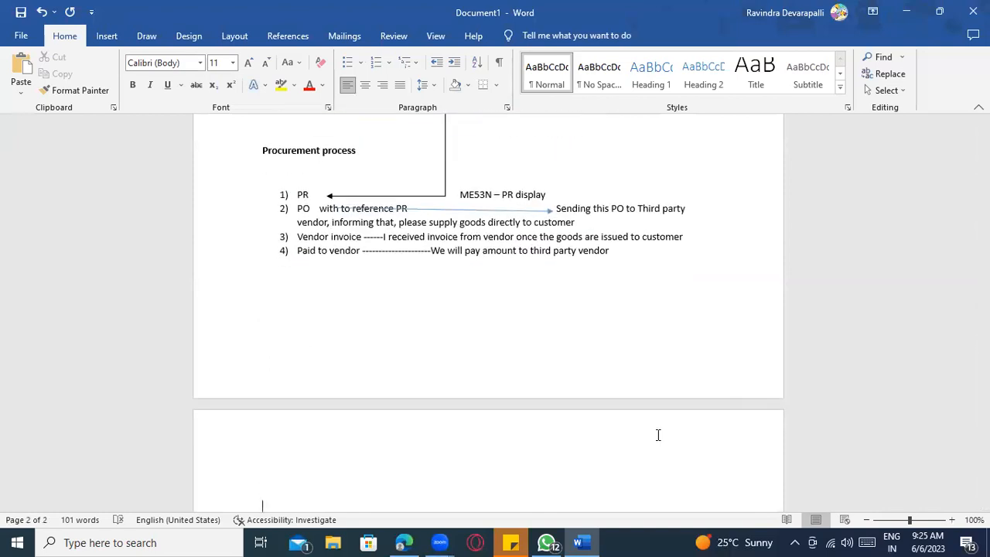
Start a numbered list on page 2 with "1) Master data – Material master record – Sales org data 2 --- Item category group --- BANS".
{"action": "scroll", "coordinate": [651, 360], "scroll_direction": "up", "scroll_amount": 3}
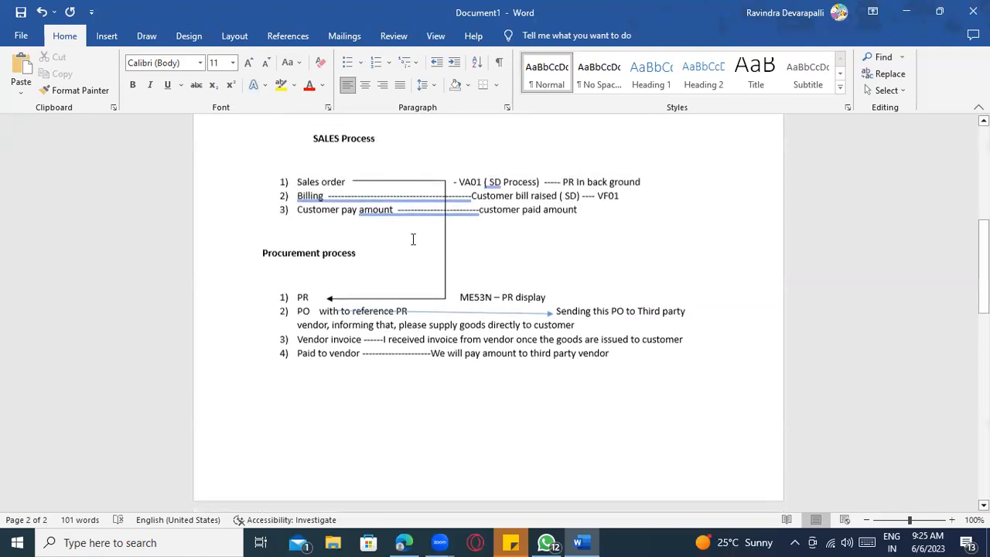
{"action": "left_click", "coordinate": [336, 220]}
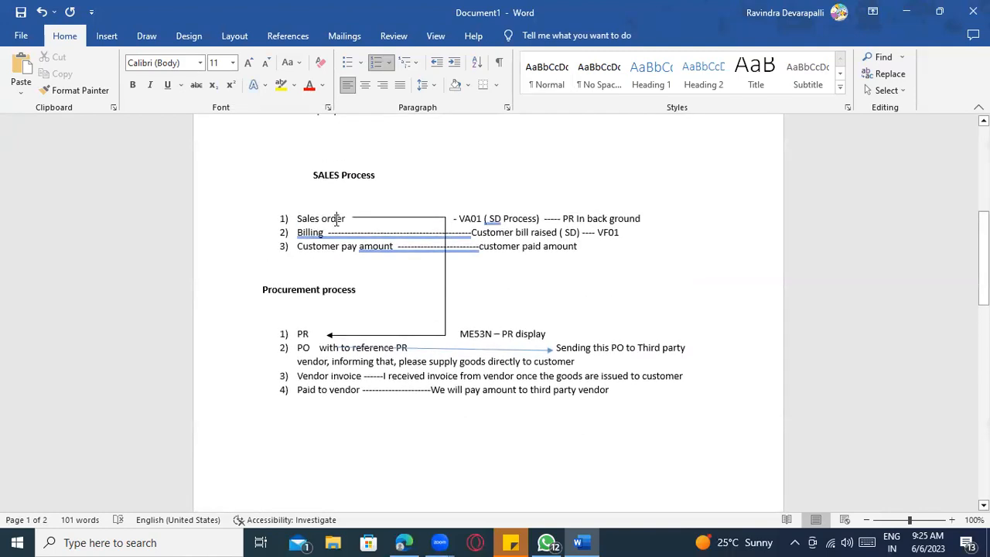
{"action": "scroll", "coordinate": [429, 345], "scroll_direction": "down", "scroll_amount": 3}
{"action": "left_click", "coordinate": [425, 461]}
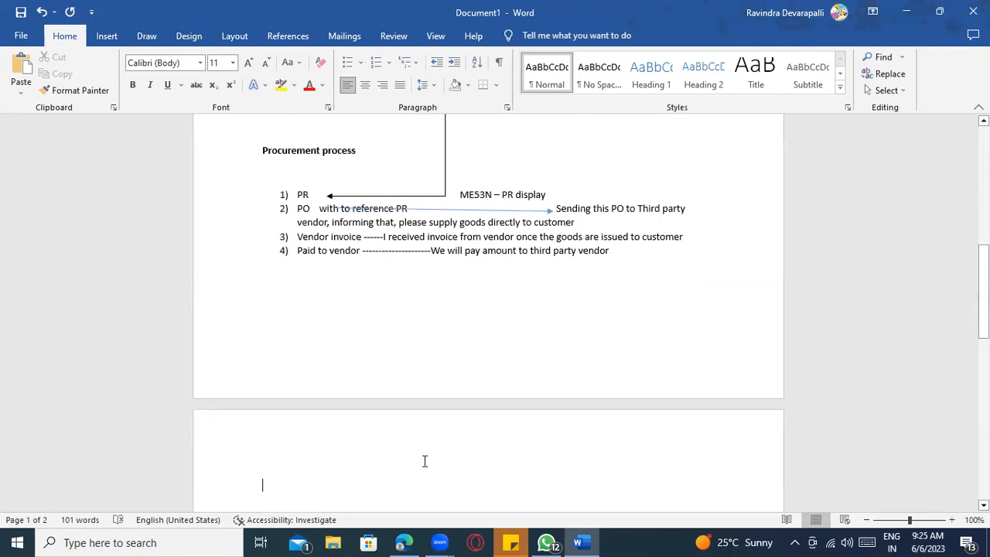
{"action": "type", "text": "1) M"}
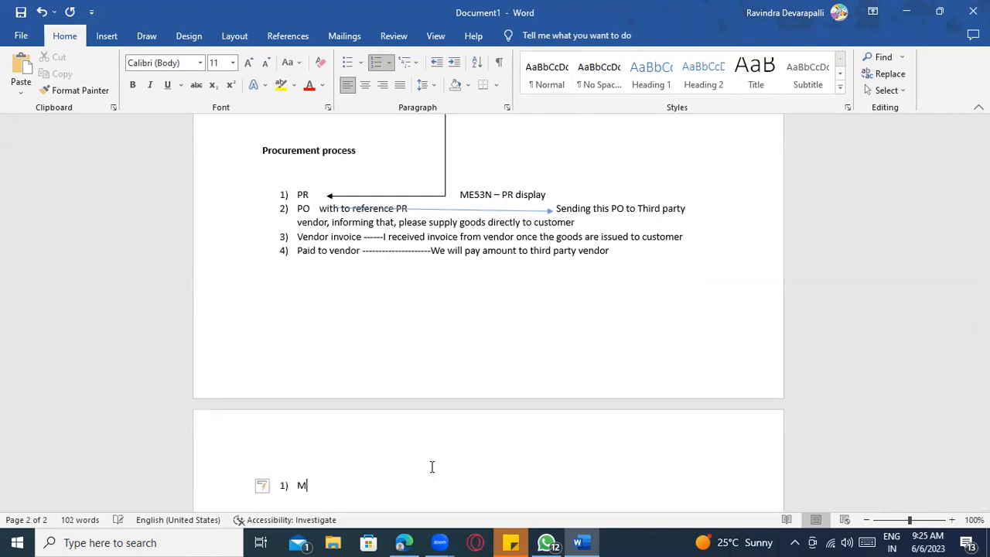
{"action": "type", "text": "aster data"}
{"action": "key", "text": "BackSpace"}
{"action": "type", "text": "a - Material master record - Sal"}
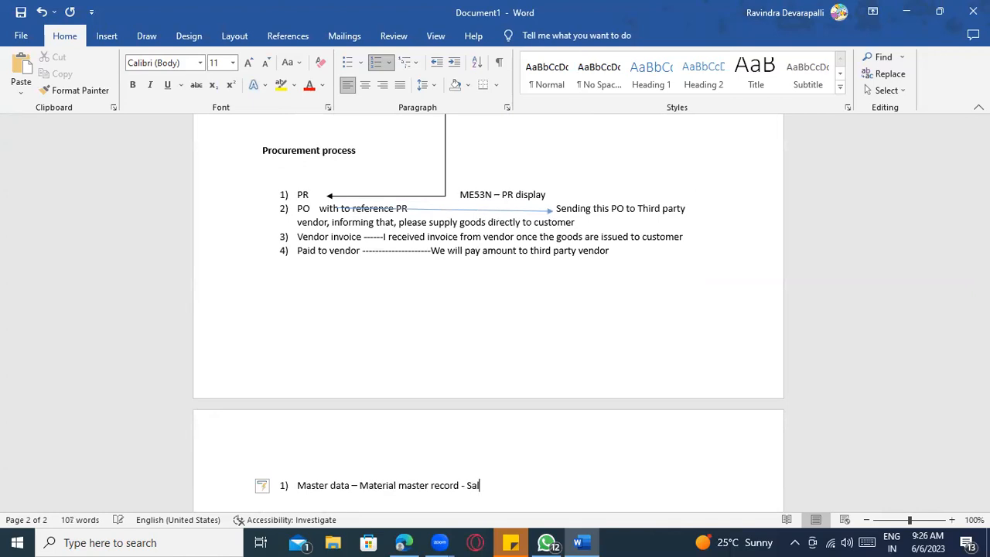
{"action": "type", "text": "es org data 2 --- Item cate"}
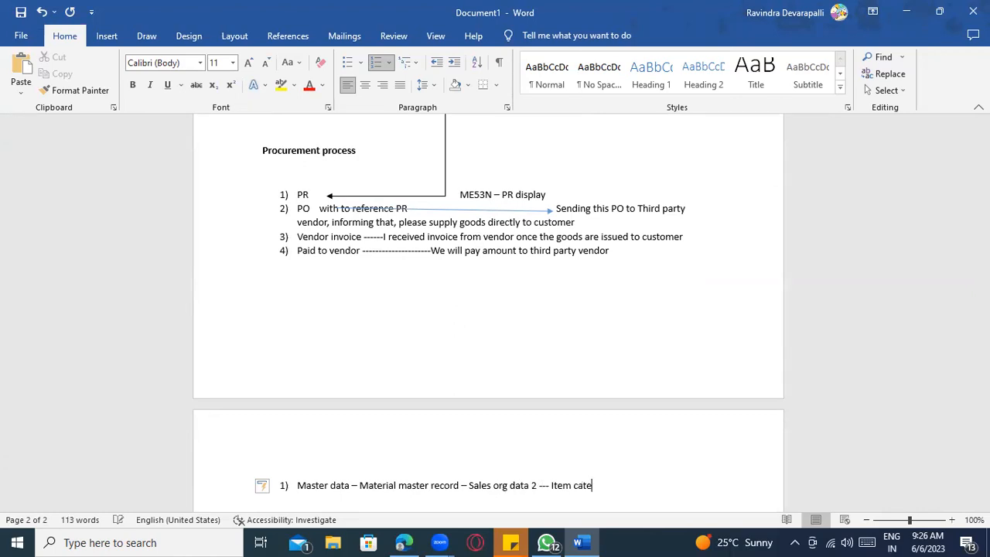
{"action": "type", "text": "gory group --- BANS"}
Make the word "BANS" in the Master data item bold and underlined.
{"action": "scroll", "coordinate": [533, 402], "scroll_direction": "down", "scroll_amount": 1}
{"action": "scroll", "coordinate": [533, 401], "scroll_direction": "down", "scroll_amount": 2}
{"action": "double_click", "coordinate": [663, 314]}
{"action": "key", "text": "ctrl+b"}
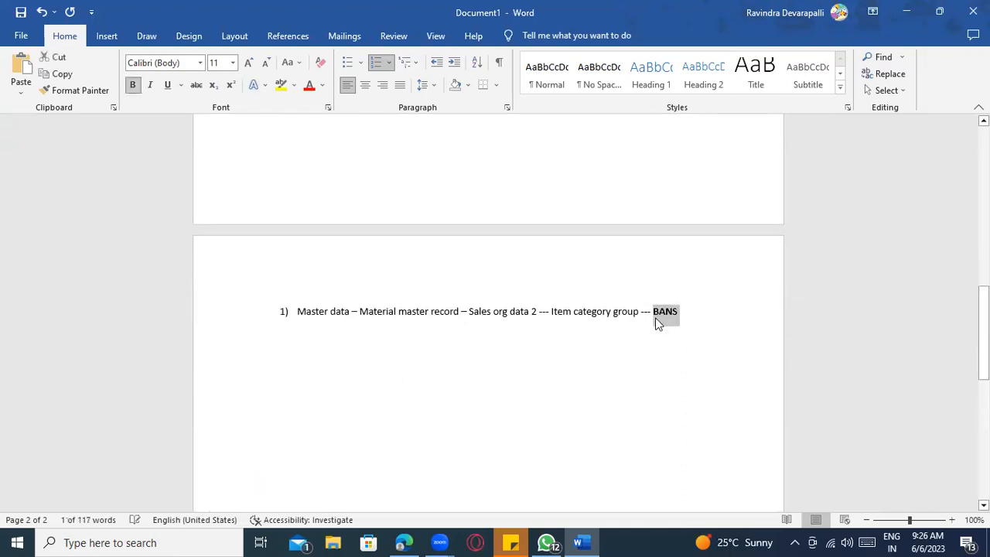
{"action": "key", "text": "ctrl+u"}
{"action": "scroll", "coordinate": [691, 338], "scroll_direction": "up", "scroll_amount": 1}
{"action": "left_click", "coordinate": [692, 359]}
{"action": "left_click", "coordinate": [624, 347]}
{"action": "scroll", "coordinate": [654, 367], "scroll_direction": "up", "scroll_amount": 1}
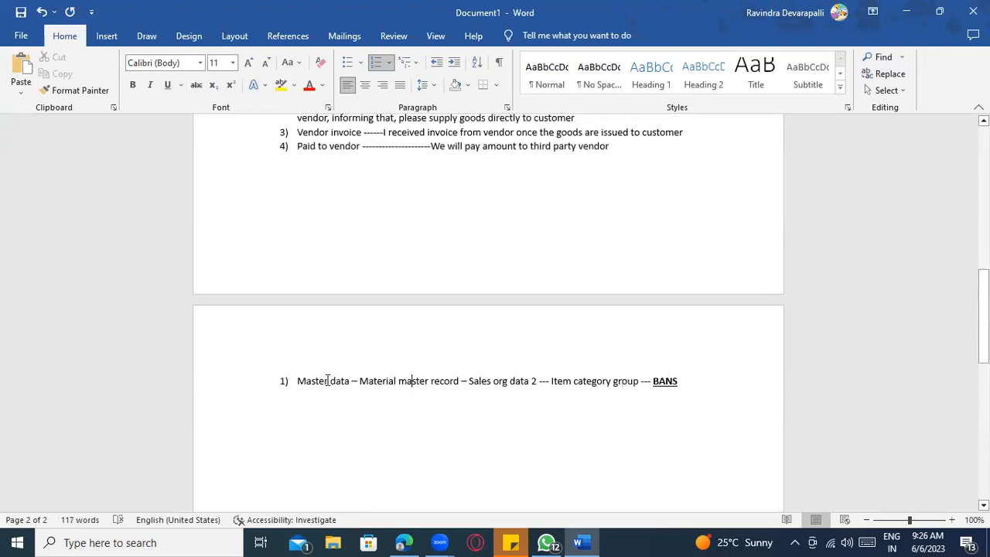
{"action": "scroll", "coordinate": [348, 285], "scroll_direction": "up", "scroll_amount": 5}
{"action": "scroll", "coordinate": [348, 285], "scroll_direction": "up", "scroll_amount": 2}
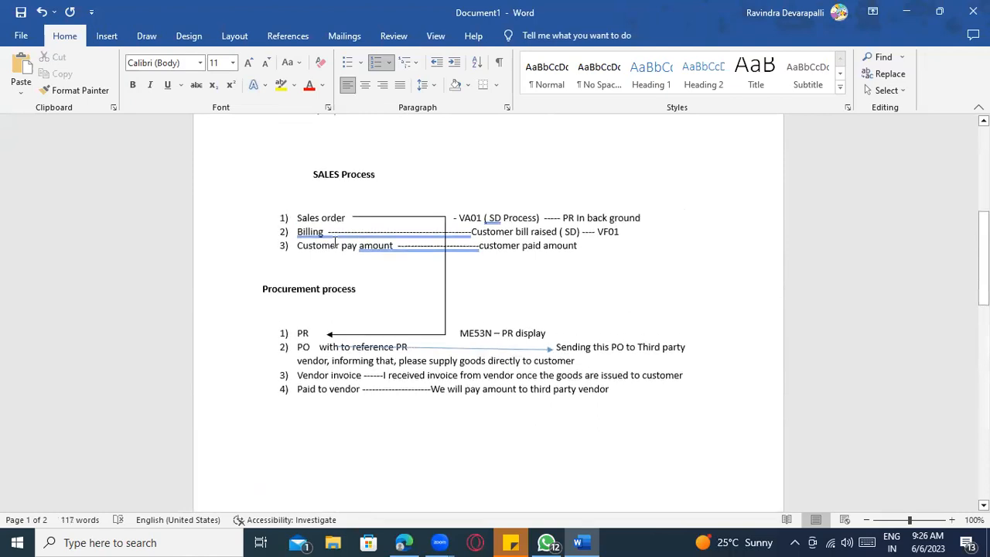
{"action": "scroll", "coordinate": [475, 398], "scroll_direction": "down", "scroll_amount": 4}
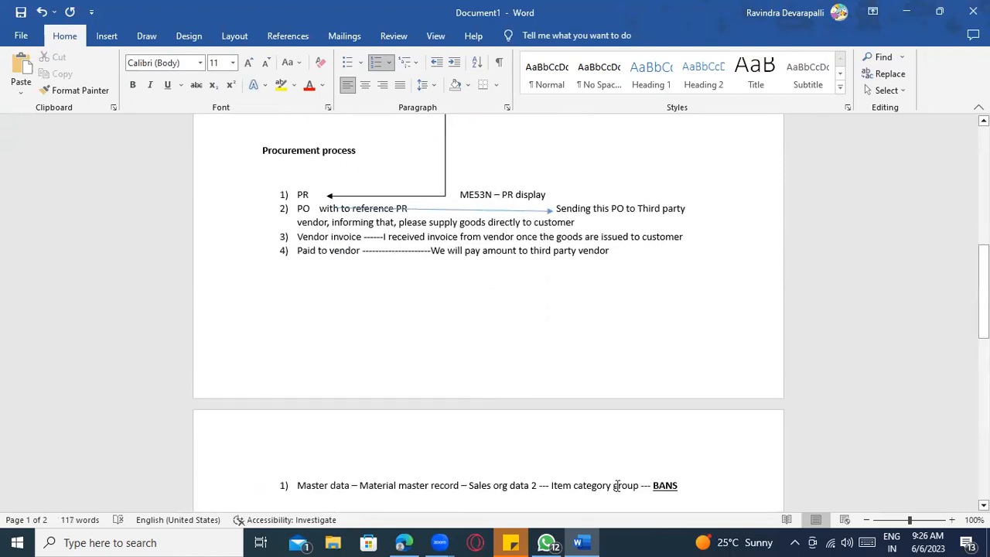
Review the linked sales and procurement steps and the BANS item category group entry in the Master data item.
{"action": "left_click_drag", "start_coordinate": [680, 480], "coordinate": [654, 482]}
{"action": "left_click", "coordinate": [358, 194]}
{"action": "scroll", "coordinate": [358, 192], "scroll_direction": "up", "scroll_amount": 3}
{"action": "left_click", "coordinate": [469, 221]}
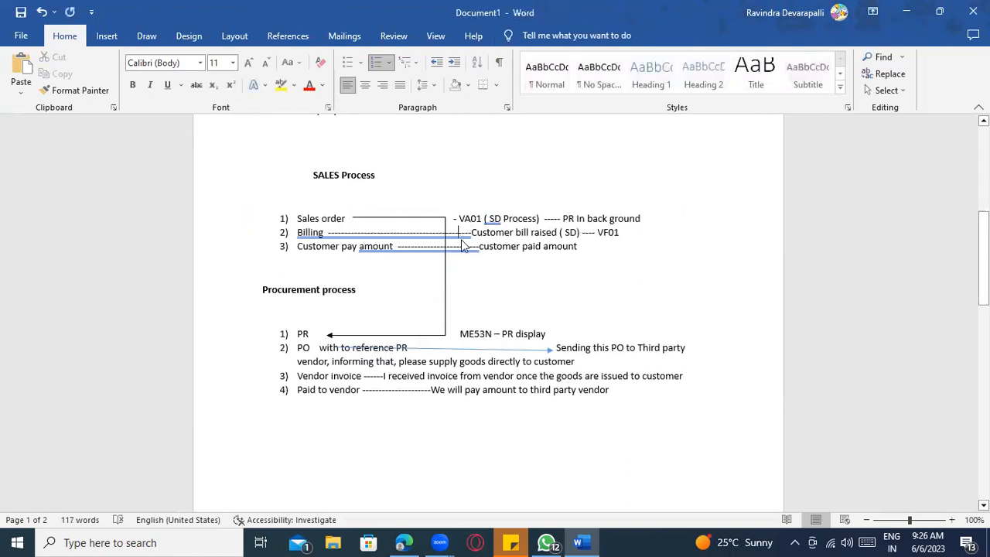
{"action": "right_click", "coordinate": [460, 236]}
{"action": "left_click", "coordinate": [413, 249]}
{"action": "right_click", "coordinate": [479, 252]}
{"action": "left_click", "coordinate": [459, 263]}
{"action": "scroll", "coordinate": [553, 309], "scroll_direction": "down", "scroll_amount": 1}
{"action": "scroll", "coordinate": [553, 310], "scroll_direction": "down", "scroll_amount": 3}
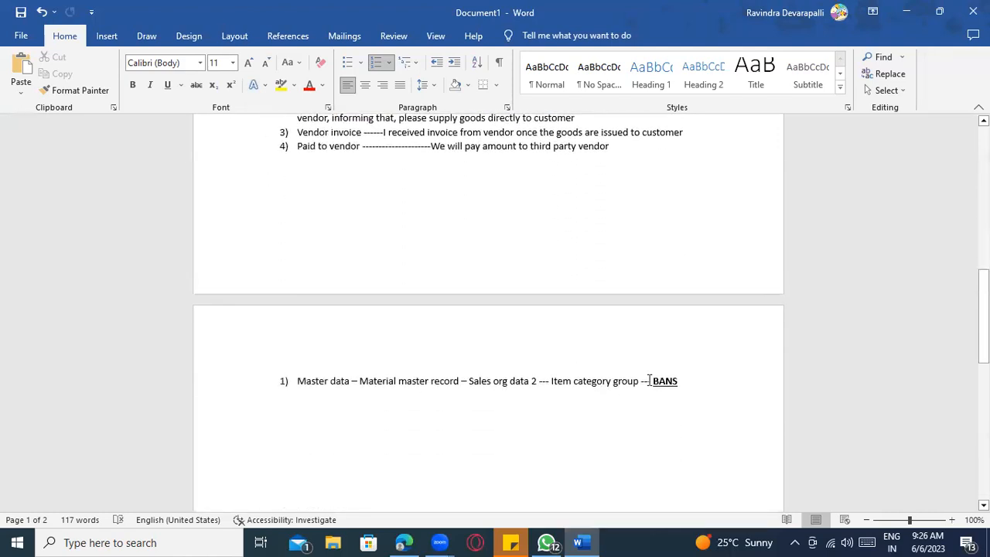
{"action": "left_click", "coordinate": [690, 381]}
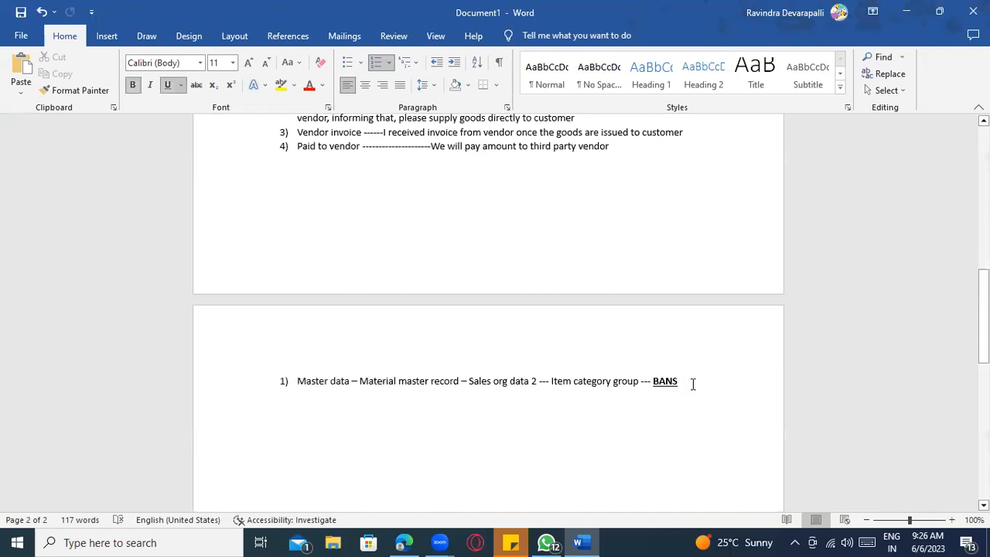
{"action": "left_click_drag", "start_coordinate": [655, 380], "coordinate": [685, 380]}
{"action": "left_click", "coordinate": [686, 399]}
{"action": "scroll", "coordinate": [662, 395], "scroll_direction": "up", "scroll_amount": 2}
{"action": "scroll", "coordinate": [687, 395], "scroll_direction": "down", "scroll_amount": 4}
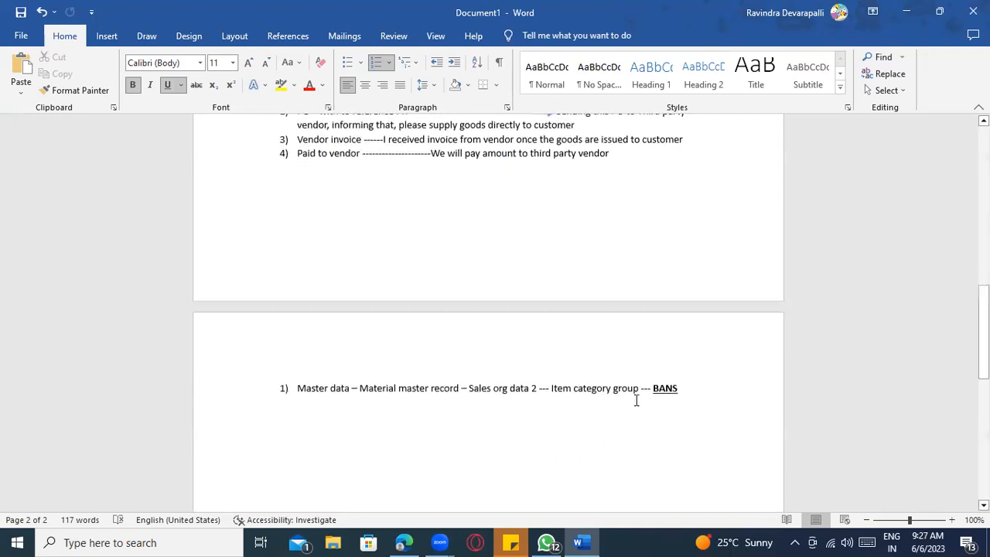
{"action": "key", "text": "ctrl+s"}
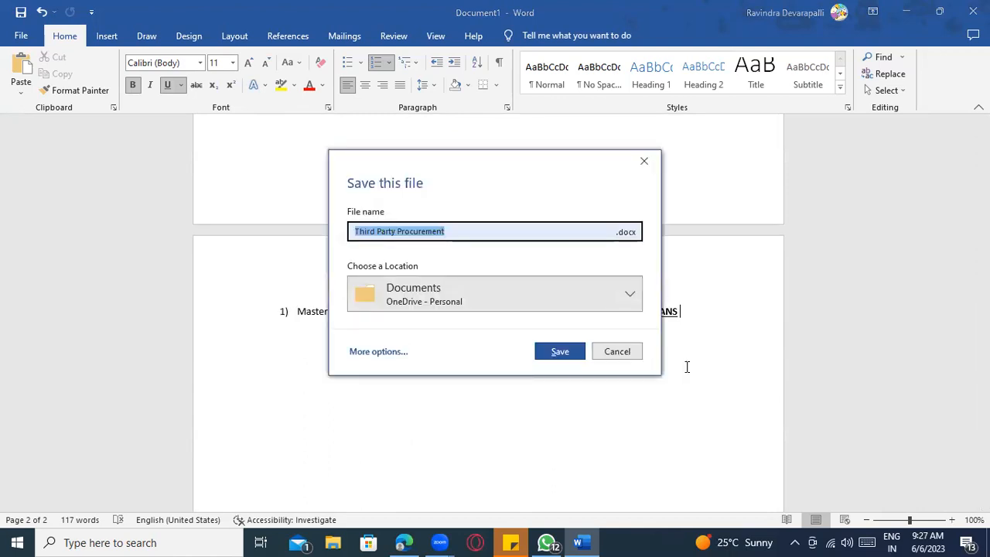
{"action": "key", "text": "Escape"}
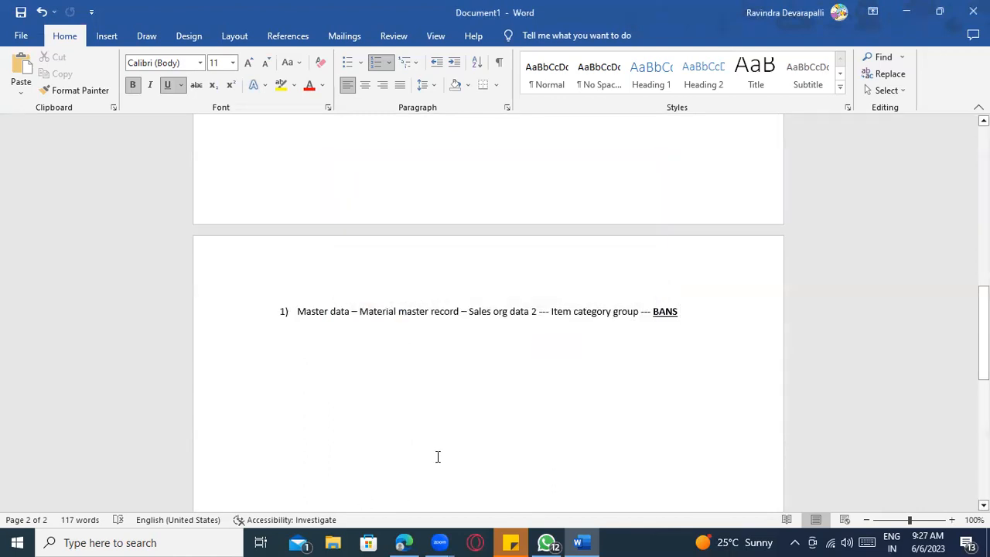
Launch SAP Logon.
{"action": "key", "text": "super"}
{"action": "type", "text": "SAP"}
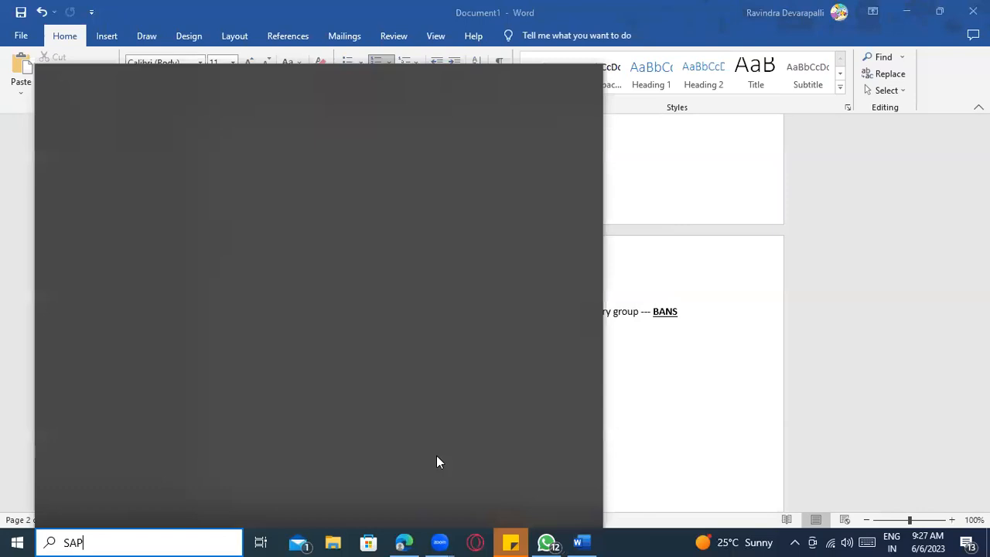
{"action": "key", "text": "Return"}
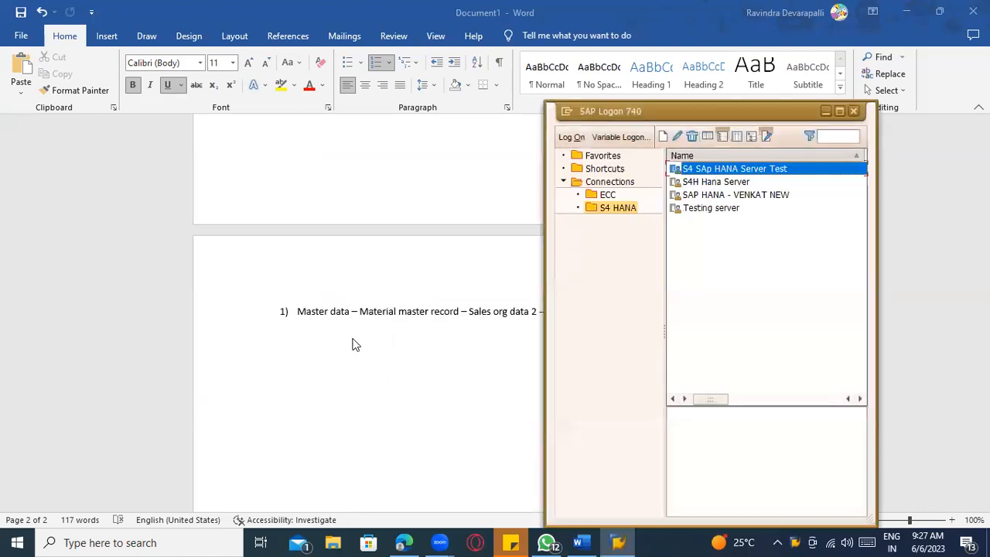
Switch back to Word and place the cursor on the empty line below the Master data item.
{"action": "key", "text": "alt+Tab"}
{"action": "left_click", "coordinate": [400, 312]}
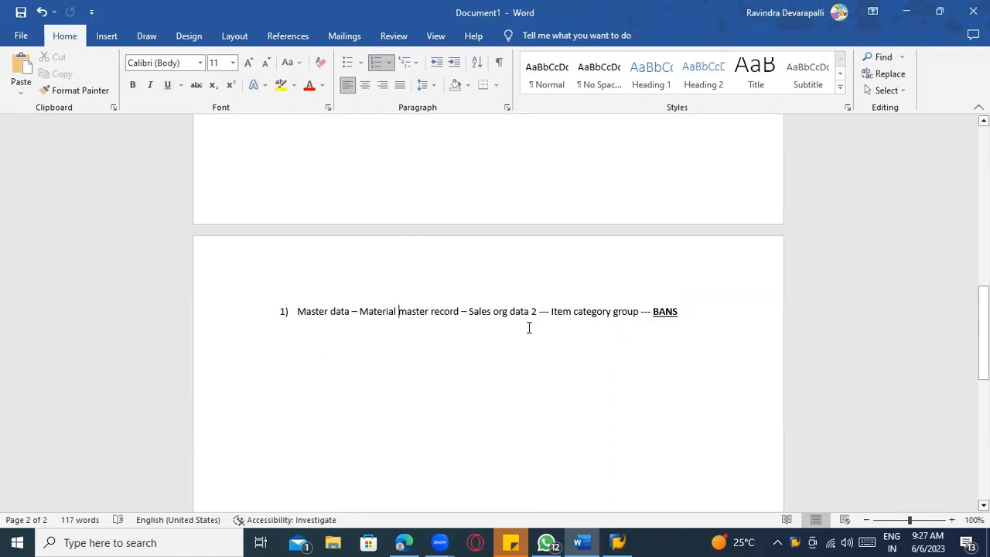
{"action": "left_click_drag", "start_coordinate": [653, 317], "coordinate": [686, 305]}
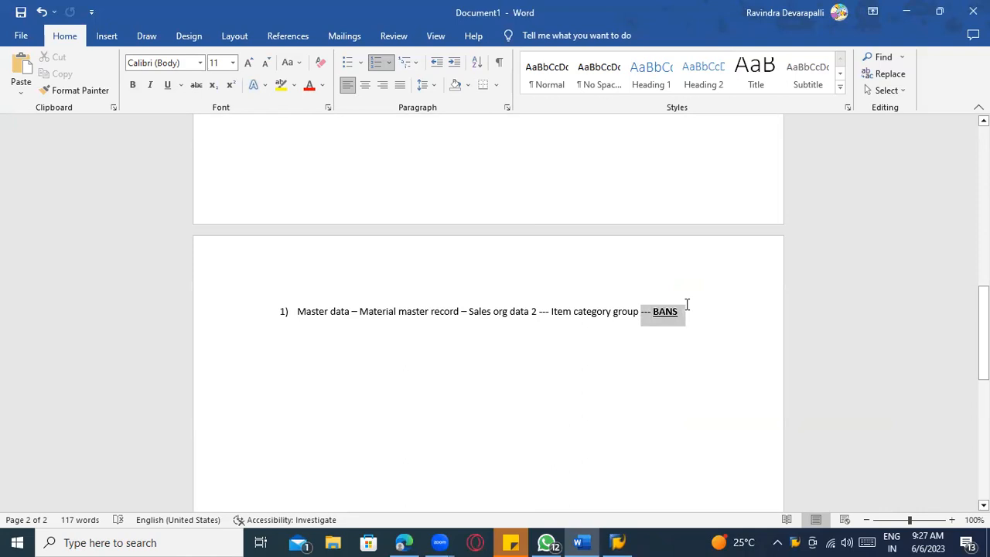
{"action": "left_click", "coordinate": [642, 340]}
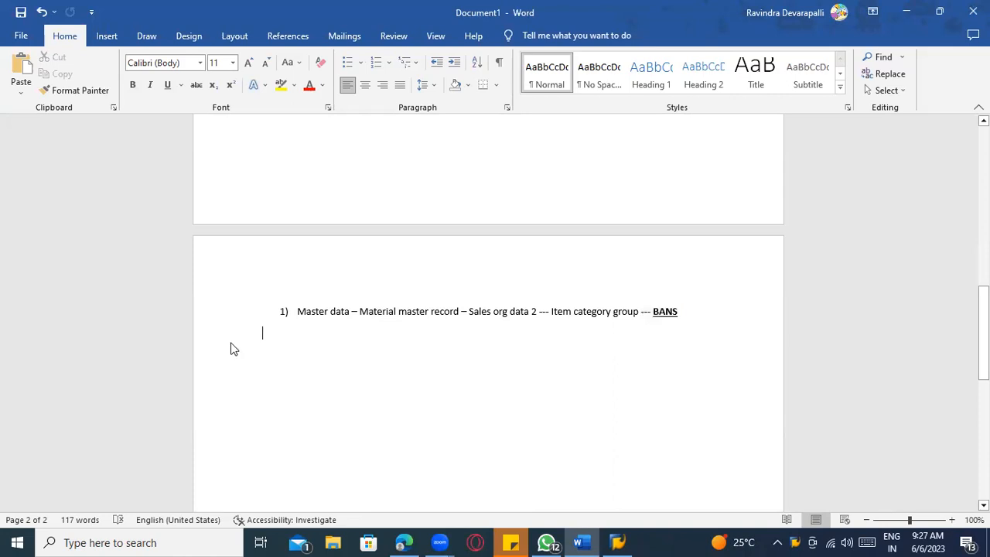
Switch to SAP Logon and open the fifth server connection in the ECC folder.
{"action": "key", "text": "alt+Tab"}
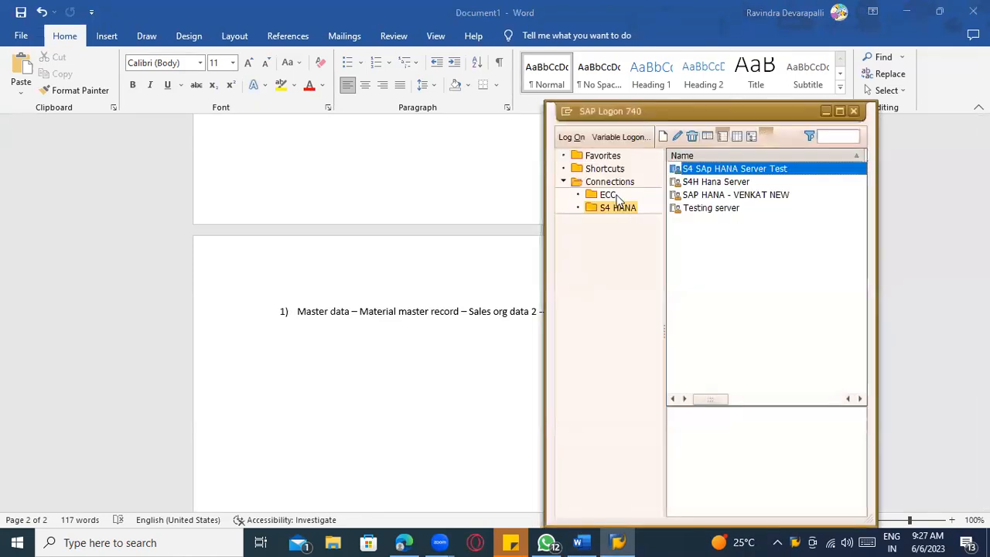
{"action": "left_click", "coordinate": [608, 195]}
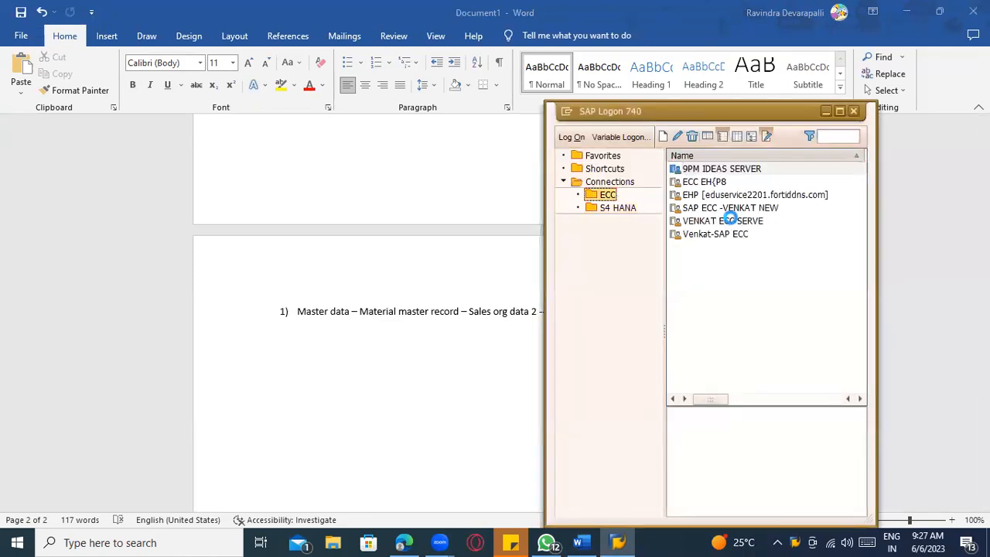
{"action": "left_click", "coordinate": [732, 221]}
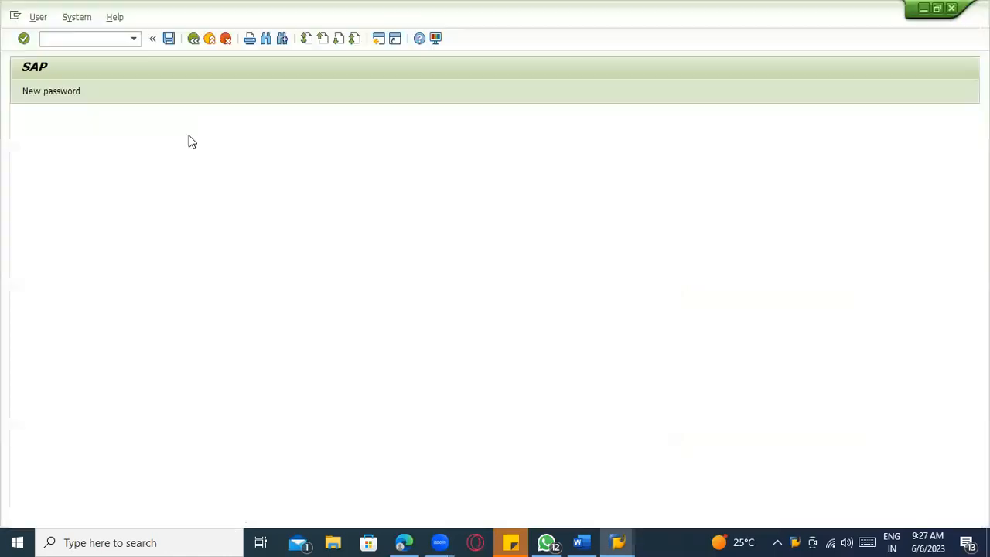
{"action": "key", "text": "Return"}
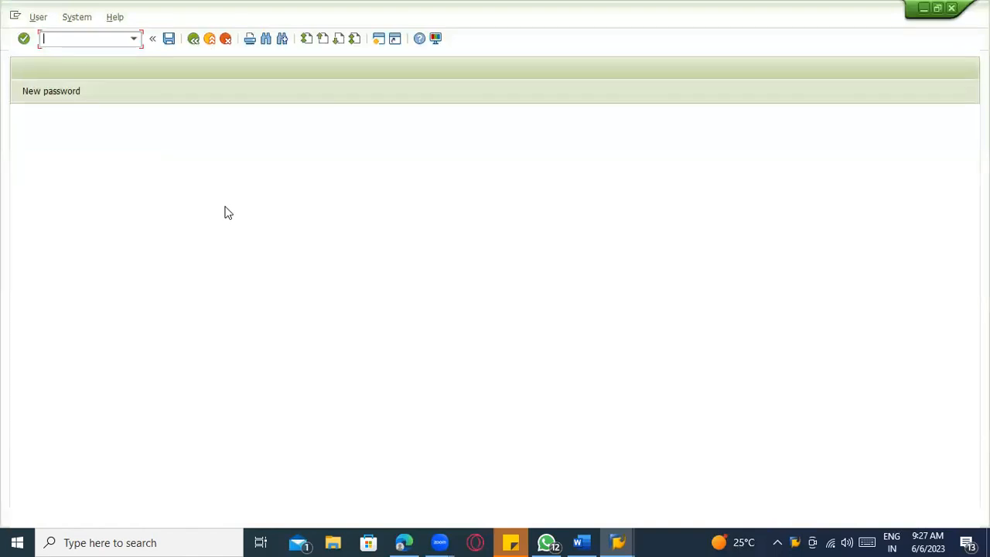
Log on to SAP with the saved user ID, pasting the account password copied from the sticky note.
{"action": "left_click", "coordinate": [145, 150]}
{"action": "left_click", "coordinate": [145, 162]}
{"action": "key", "text": "Tab"}
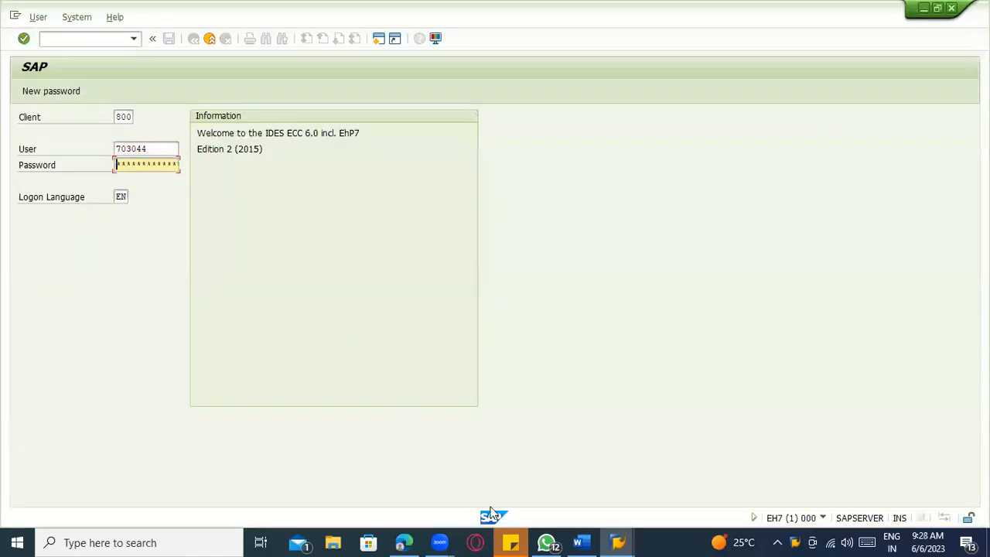
{"action": "left_click", "coordinate": [511, 542]}
{"action": "left_click_drag", "start_coordinate": [129, 171], "coordinate": [33, 170]}
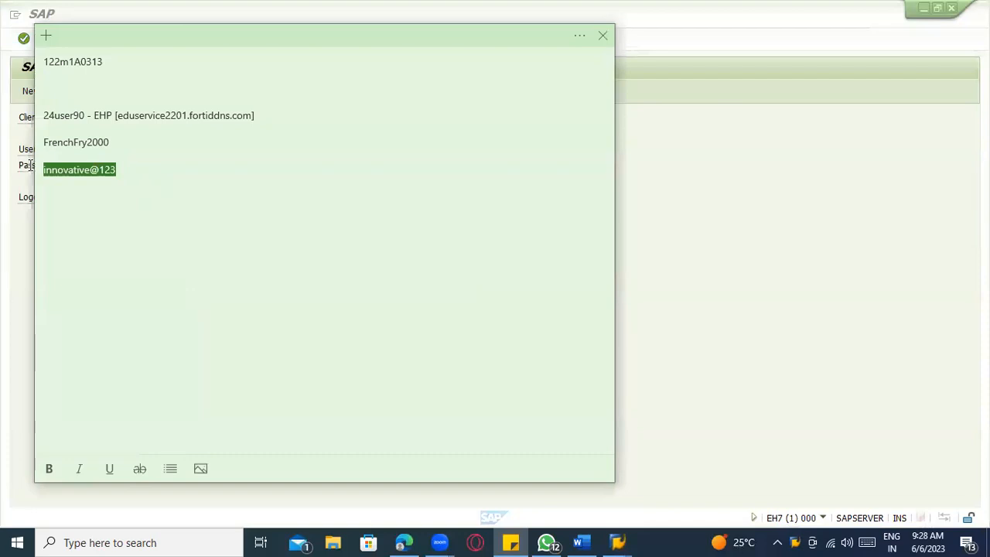
{"action": "key", "text": "ctrl+c"}
{"action": "key", "text": "alt+Tab"}
{"action": "key", "text": "ctrl+v"}
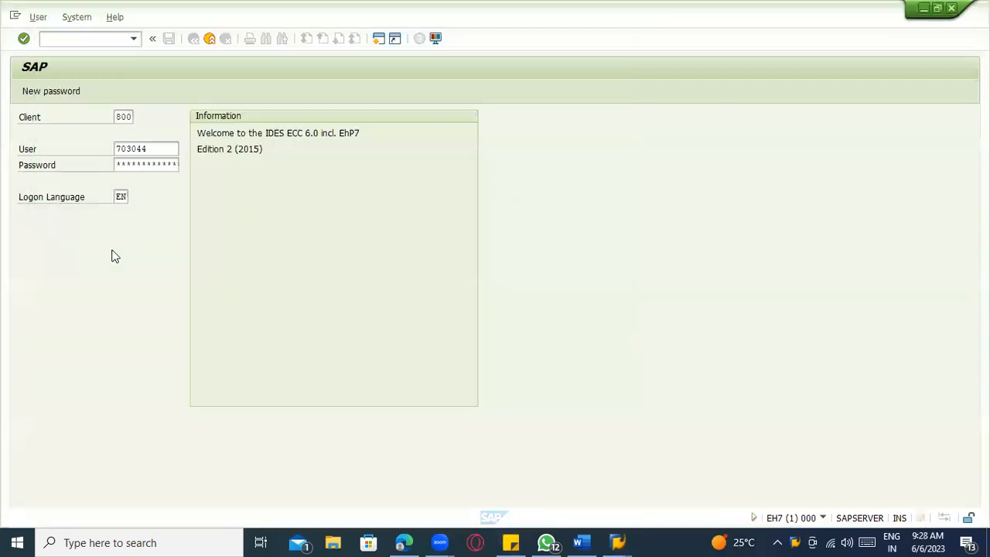
{"action": "key", "text": "Return"}
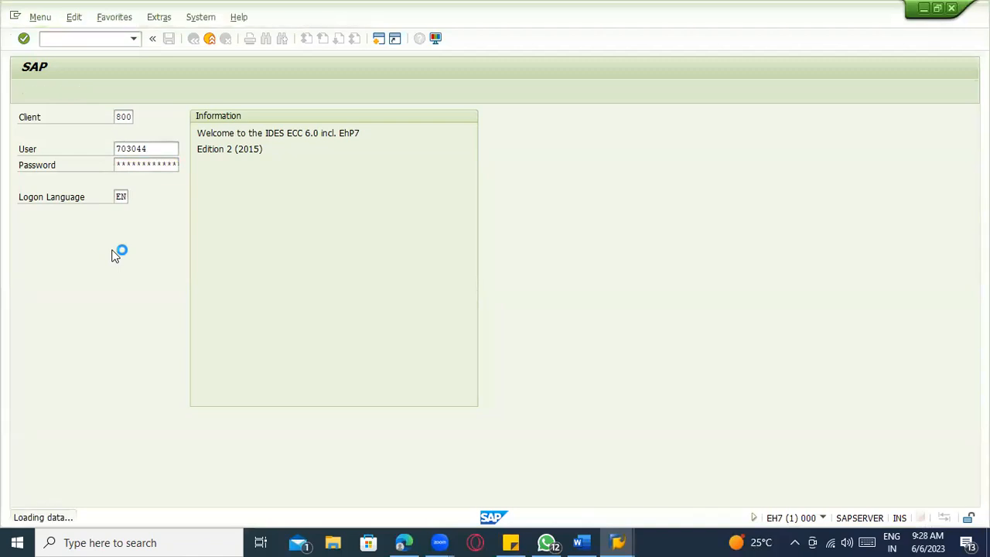
Switch to Word and write "100-100 ----→ Third party sales" below the Master data item.
{"action": "key", "text": "alt+Tab"}
{"action": "key", "text": "alt+Tab"}
{"action": "key", "text": "alt+Tab"}
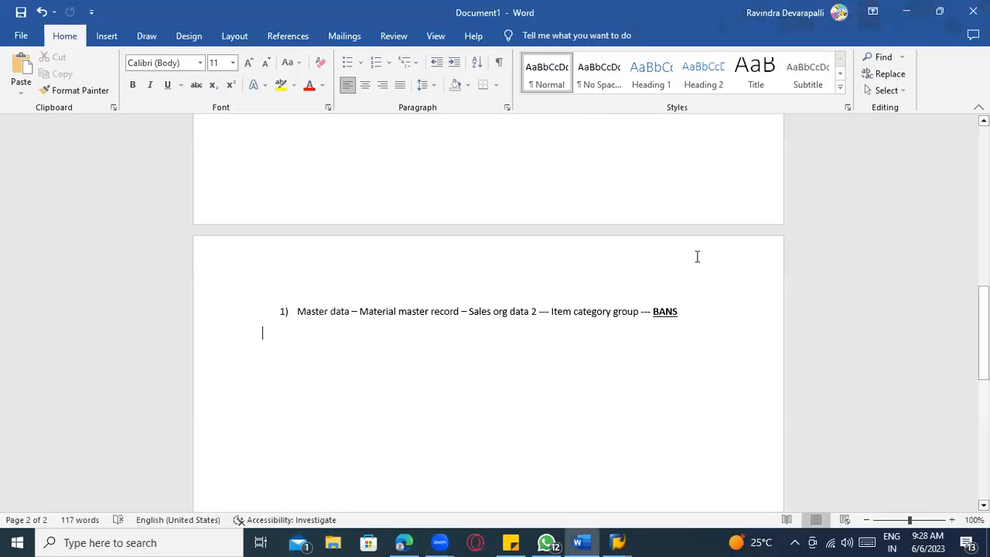
{"action": "key", "text": "ctrl+shift+n"}
{"action": "type", "text": "100-100 "}
{"action": "type", "text": "------> "}
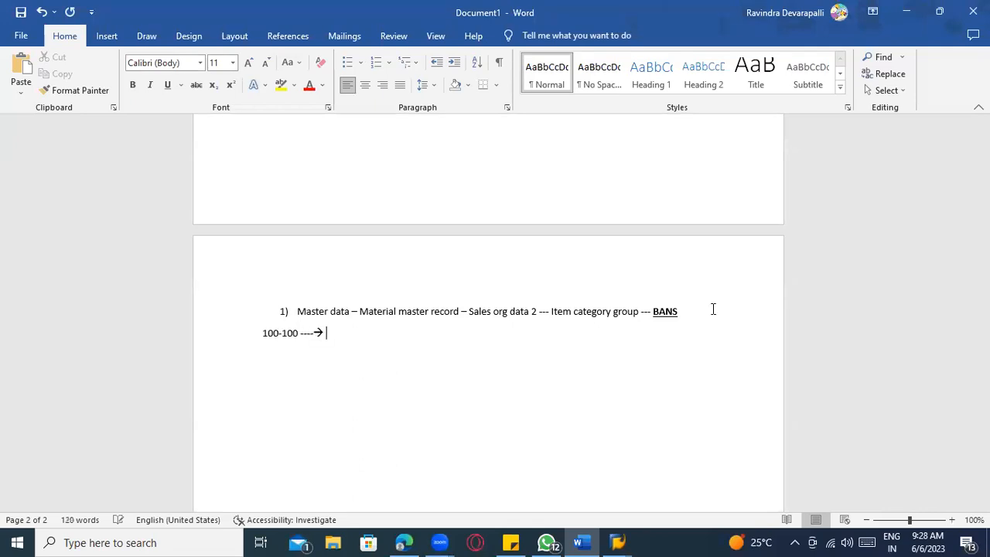
{"action": "type", "text": "Third party sales"}
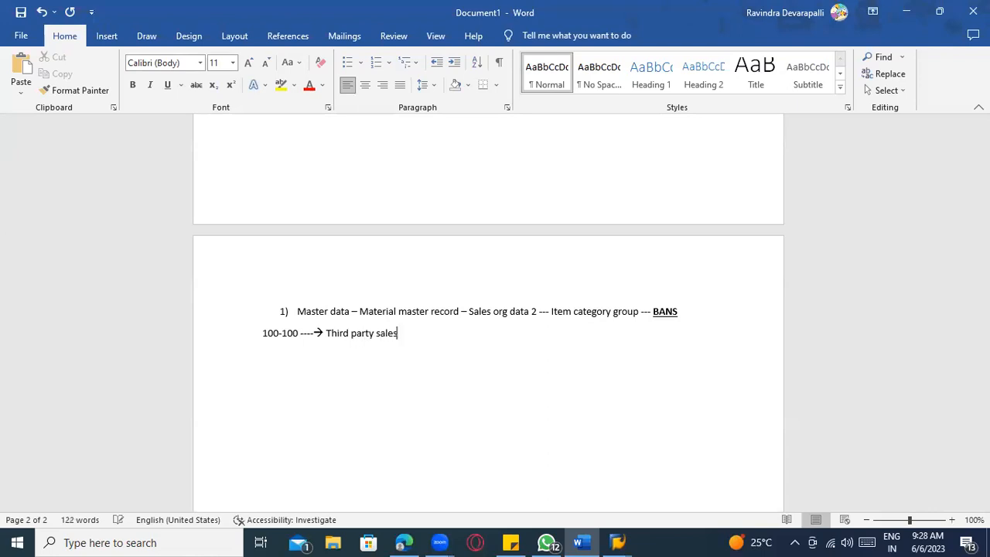
Switch to SAP and open the Change Material transaction MM02.
{"action": "key", "text": "alt+Tab"}
{"action": "type", "text": "m"}
{"action": "key", "text": "Return"}
Switch back to Word and add "Material Master change --- MM02" after a blank line below the 100-100 note.
{"action": "key", "text": "alt+Tab"}
{"action": "key", "text": "Return"}
{"action": "key", "text": "Return"}
{"action": "type", "text": "Material Maste"}
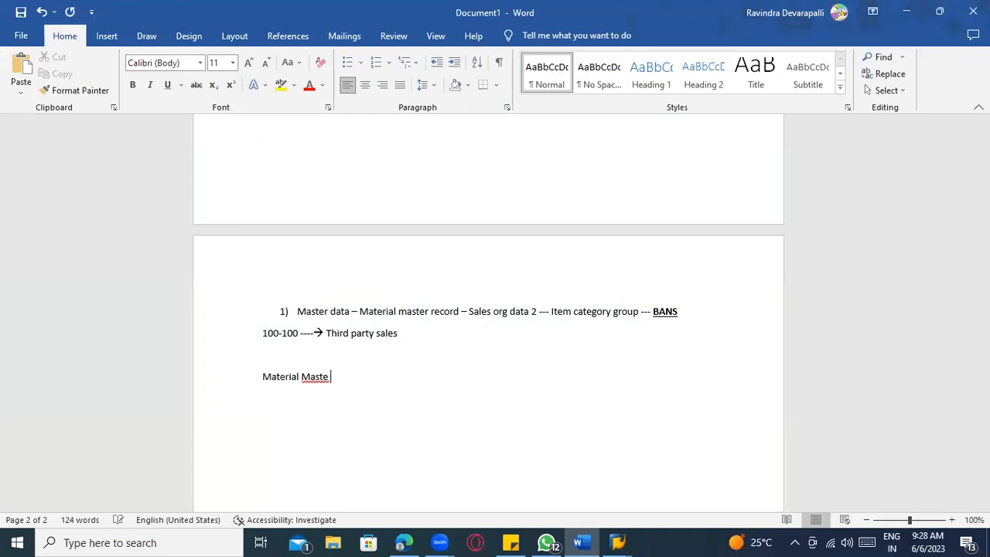
{"action": "type", "text": "r chan g"}
{"action": "key", "text": "BackSpace"}
{"action": "type", "text": "e --- MM02"}
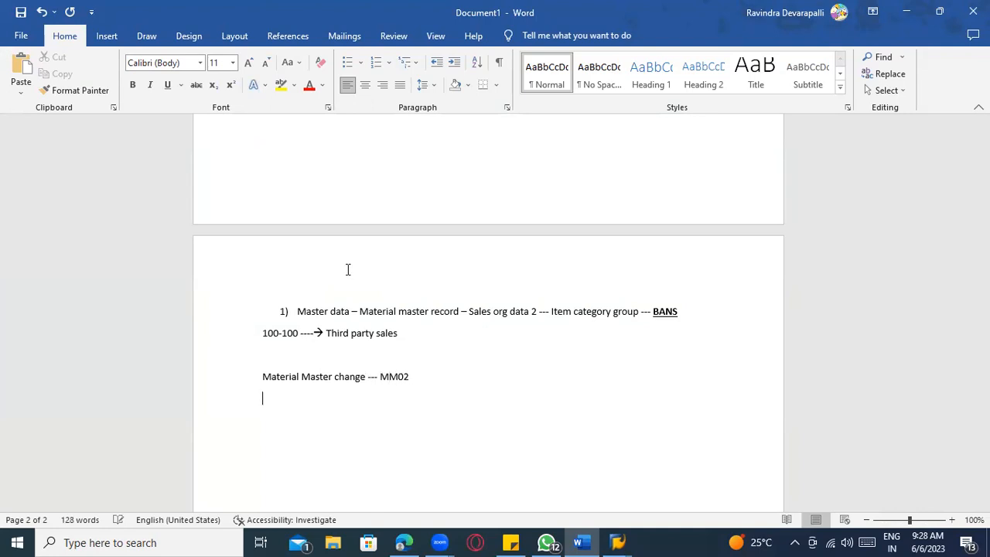
In SAP, enter material 100-100 for change and open the organizational levels for the view Sales: Sales Org. Data 2.
{"action": "key", "text": "alt+Tab"}
{"action": "type", "text": "1"}
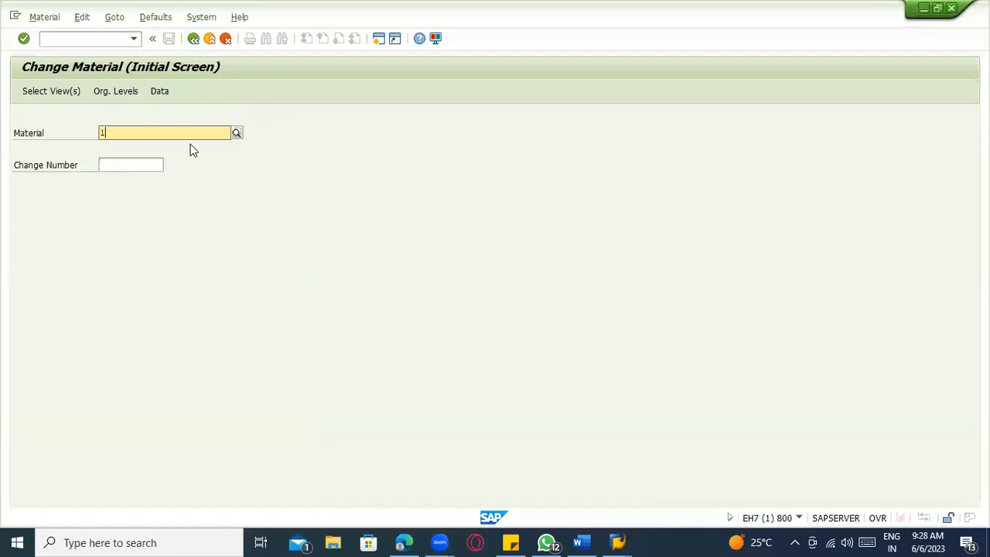
{"action": "type", "text": "00-100"}
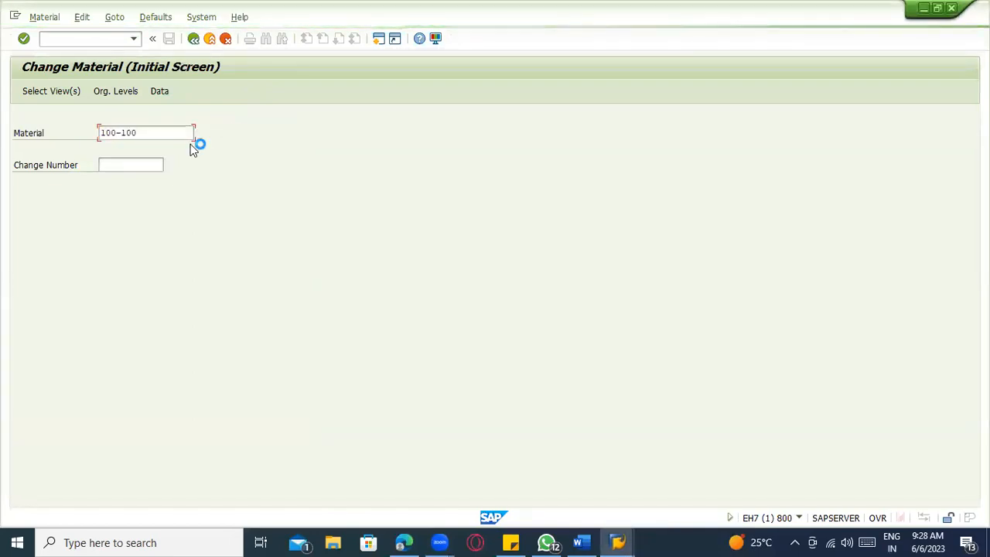
{"action": "double_click", "coordinate": [150, 137]}
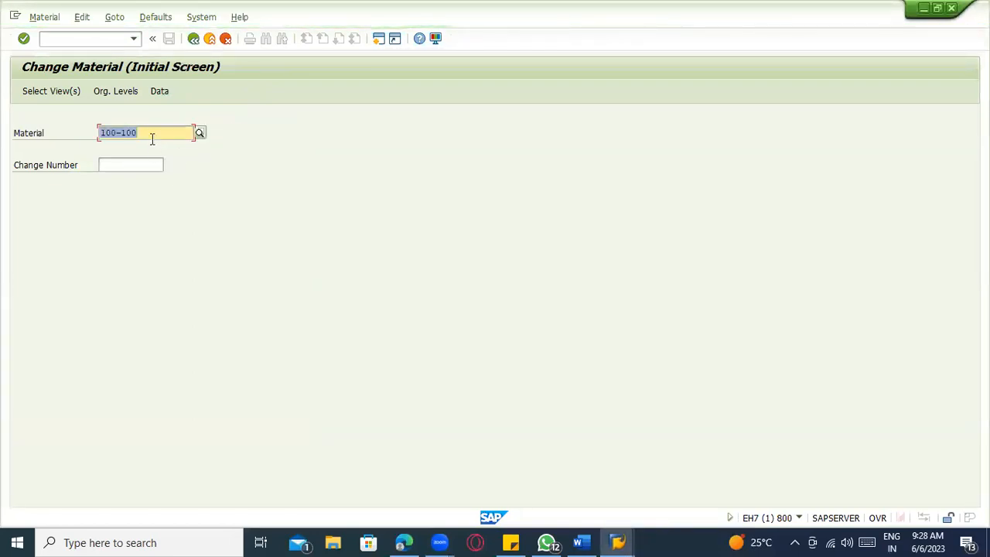
{"action": "left_click", "coordinate": [47, 91]}
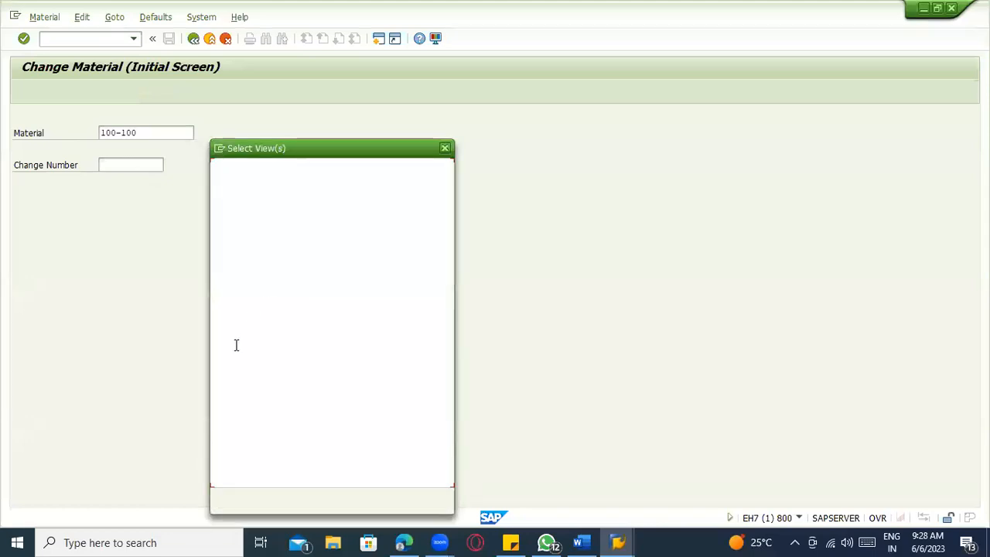
{"action": "left_click", "coordinate": [219, 248]}
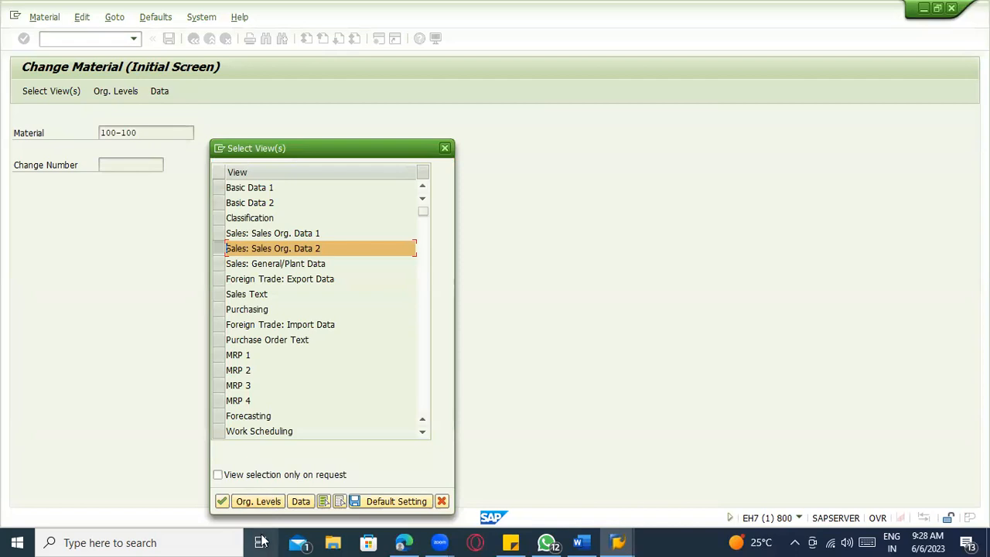
{"action": "left_click", "coordinate": [250, 502]}
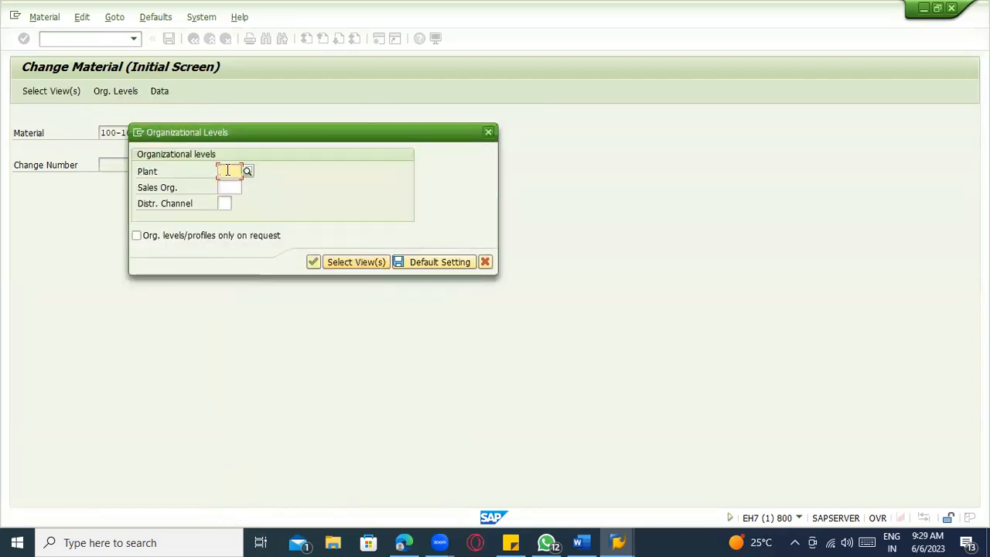
Set the organizational levels to plant 3000, sales organization 3000 and distribution channel 10, and open the material's sales view.
{"action": "type", "text": "1100"}
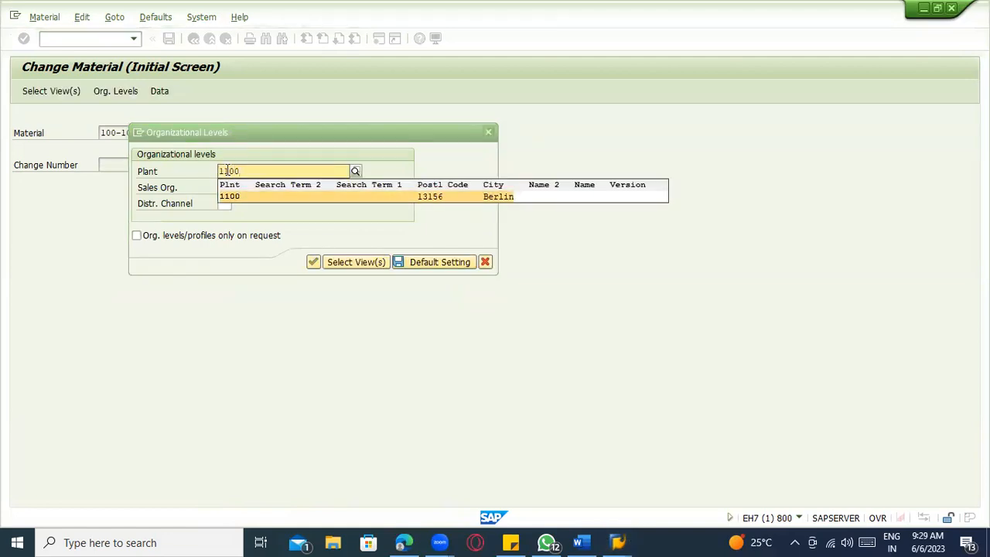
{"action": "key", "text": "BackSpace"}
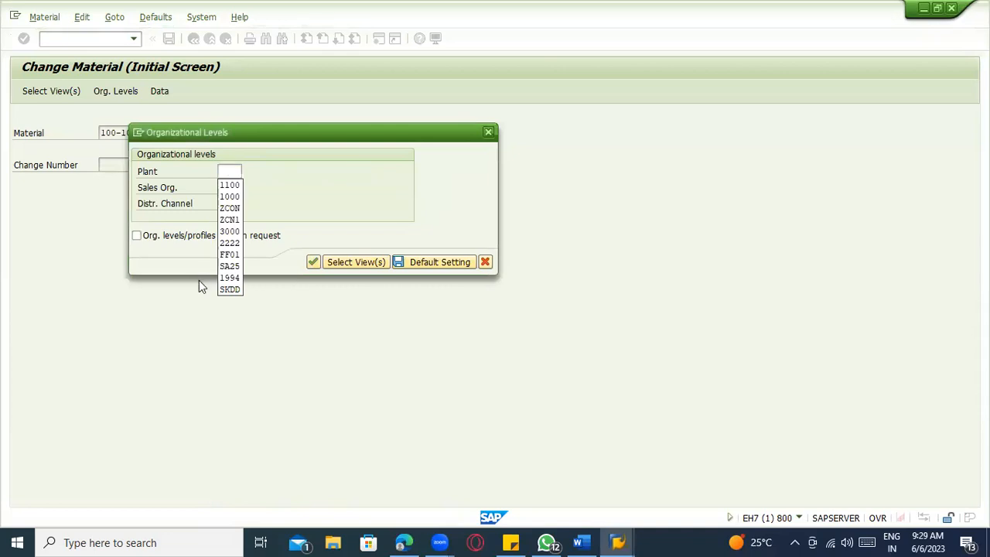
{"action": "left_click", "coordinate": [229, 232]}
{"action": "left_click", "coordinate": [224, 188]}
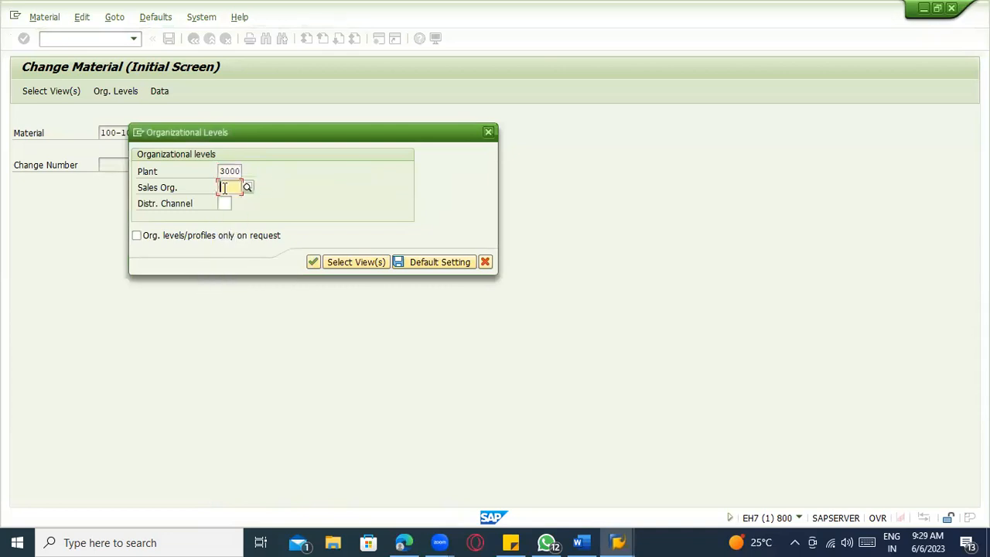
{"action": "type", "text": "3000"}
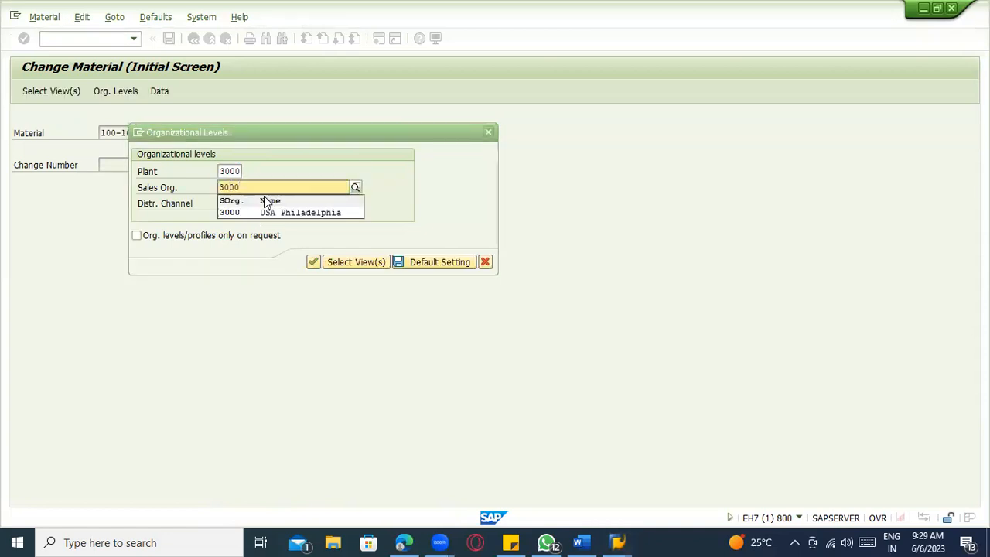
{"action": "left_click", "coordinate": [223, 203]}
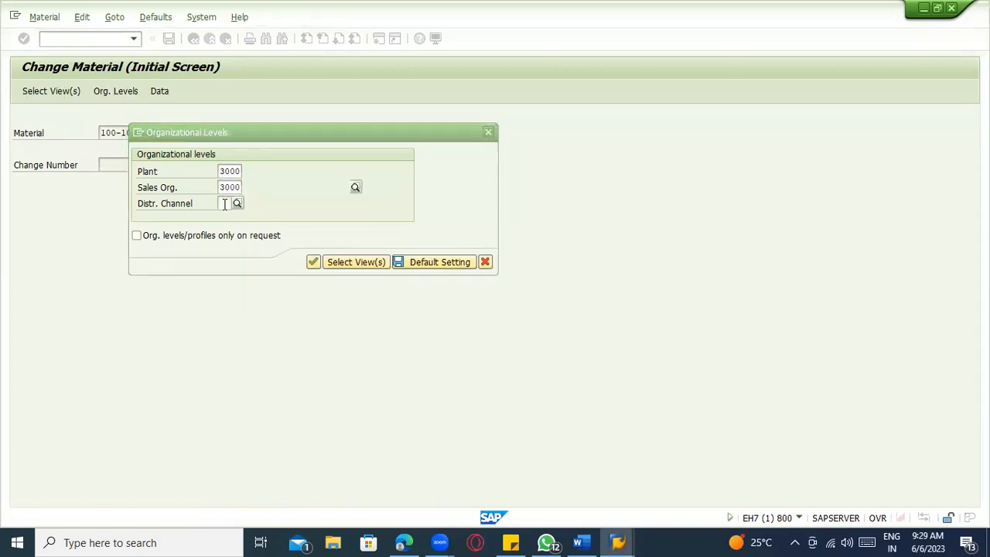
{"action": "type", "text": "10"}
{"action": "left_click", "coordinate": [247, 226]}
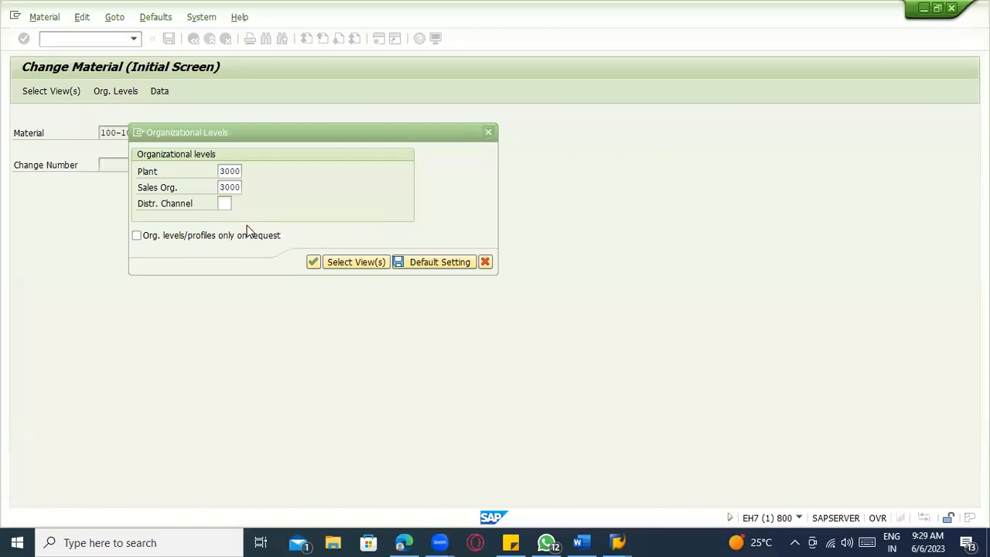
{"action": "left_click", "coordinate": [232, 187]}
{"action": "left_click", "coordinate": [230, 203]}
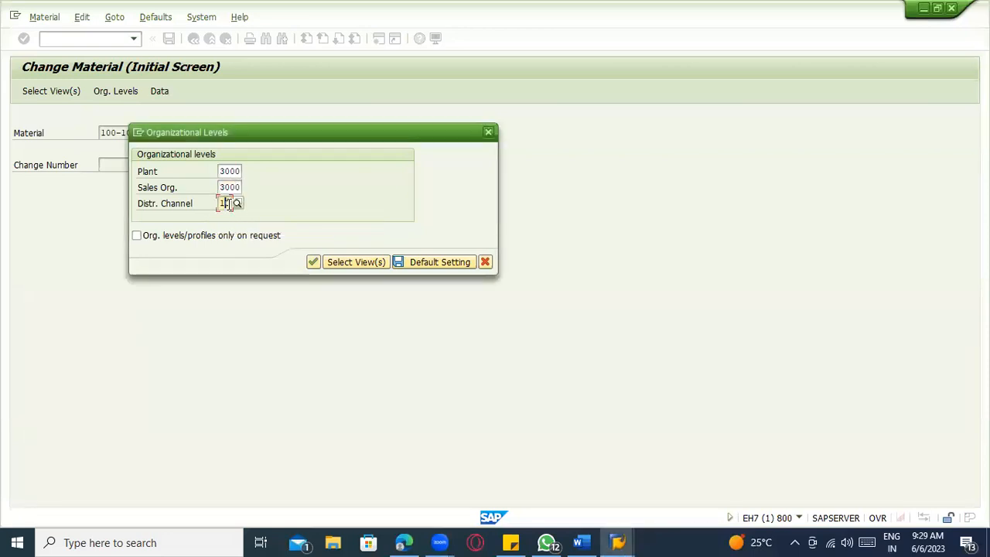
{"action": "left_click", "coordinate": [225, 187]}
{"action": "left_click", "coordinate": [226, 203]}
{"action": "left_click", "coordinate": [226, 186]}
{"action": "left_click", "coordinate": [227, 203]}
{"action": "left_click", "coordinate": [225, 187]}
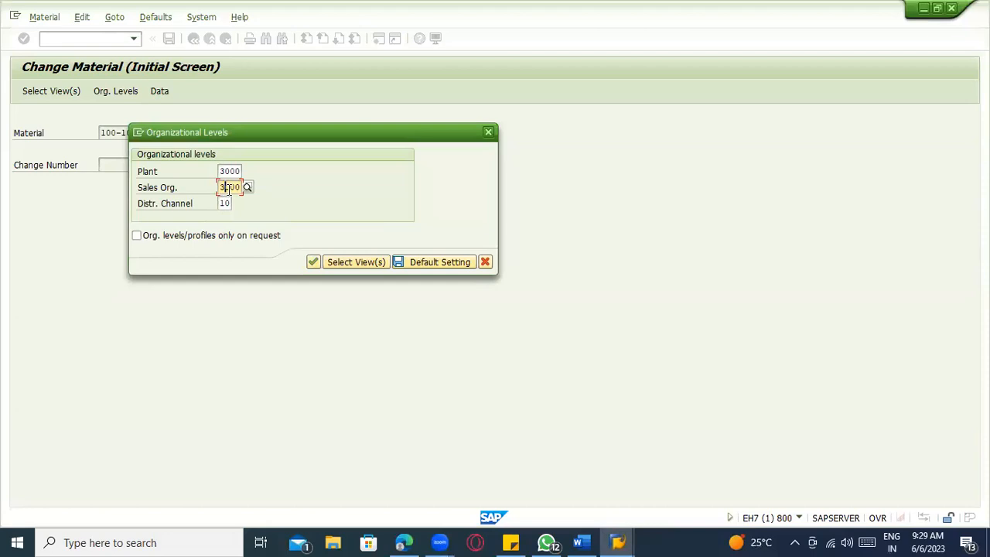
{"action": "left_click", "coordinate": [229, 203]}
{"action": "left_click", "coordinate": [313, 262]}
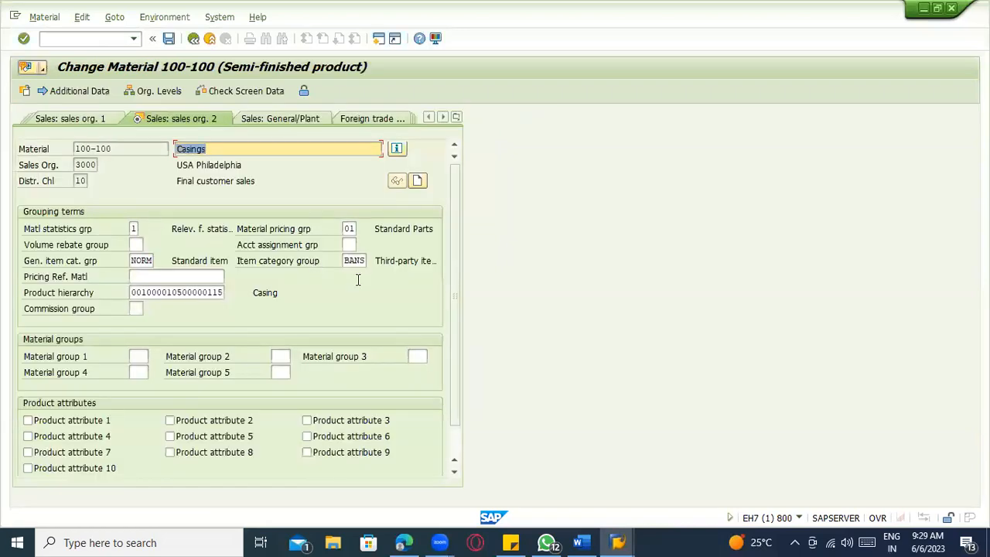
Look through the possible item category groups for material 100-100 and choose NORM, Standard item.
{"action": "left_click_drag", "start_coordinate": [343, 261], "coordinate": [370, 262]}
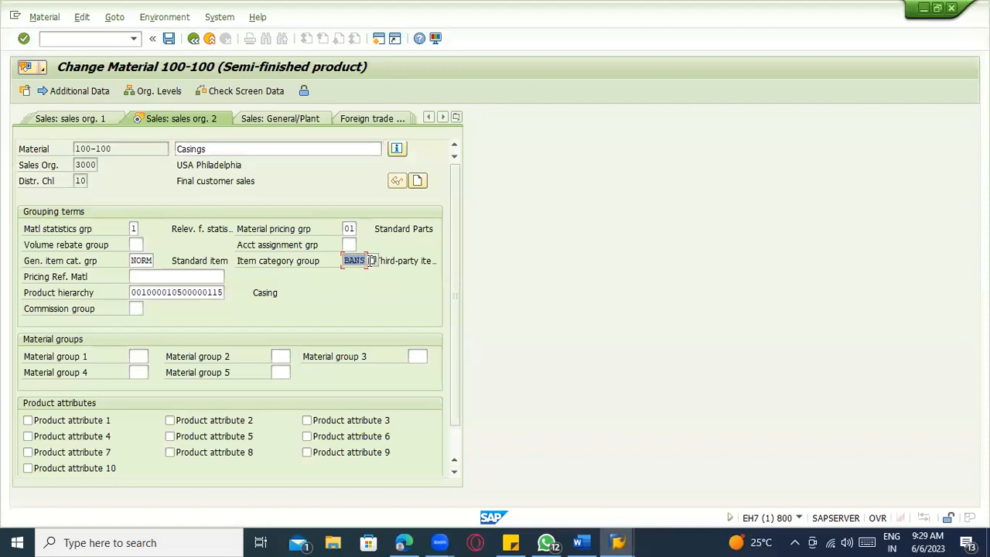
{"action": "left_click", "coordinate": [260, 263]}
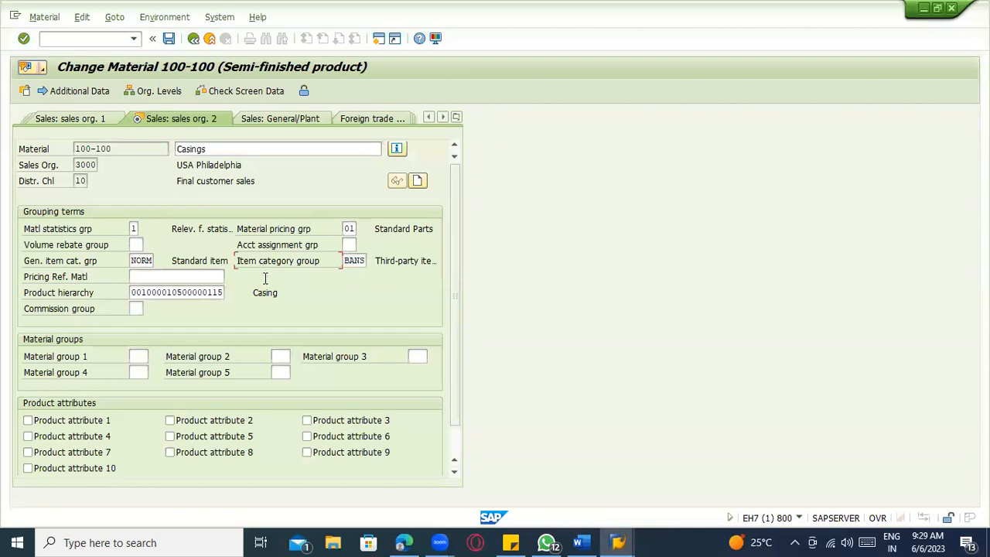
{"action": "left_click_drag", "start_coordinate": [342, 261], "coordinate": [371, 261]}
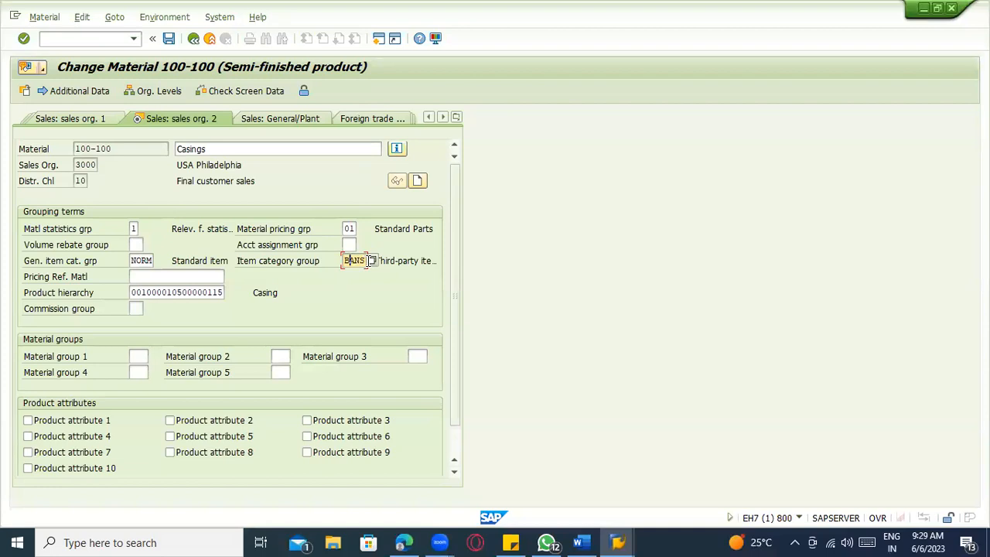
{"action": "left_click", "coordinate": [376, 261]}
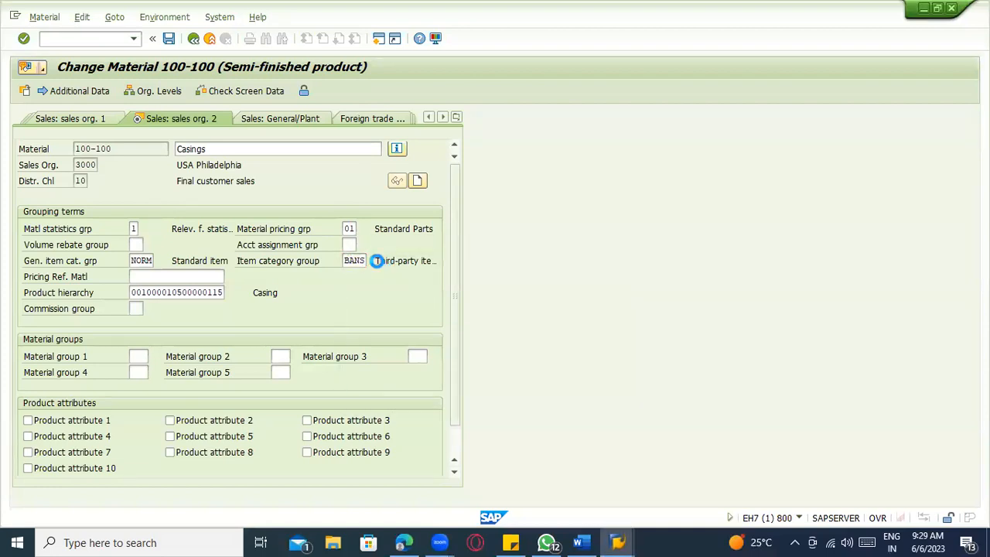
{"action": "left_click", "coordinate": [376, 261]}
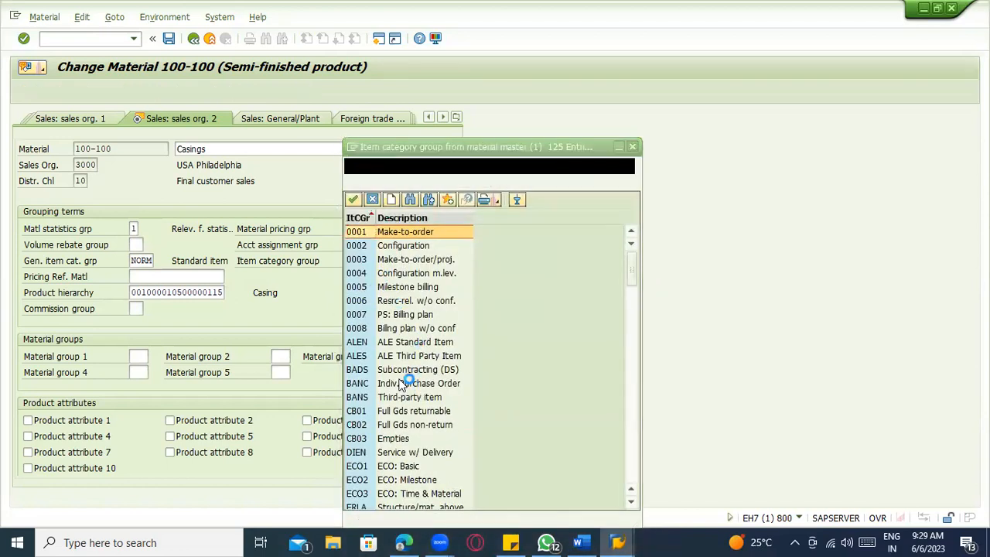
{"action": "scroll", "coordinate": [424, 385], "scroll_direction": "down", "scroll_amount": 4}
{"action": "scroll", "coordinate": [424, 384], "scroll_direction": "down", "scroll_amount": 15}
{"action": "scroll", "coordinate": [424, 384], "scroll_direction": "down", "scroll_amount": 5}
{"action": "scroll", "coordinate": [418, 371], "scroll_direction": "up", "scroll_amount": 10}
{"action": "scroll", "coordinate": [411, 355], "scroll_direction": "up", "scroll_amount": 7}
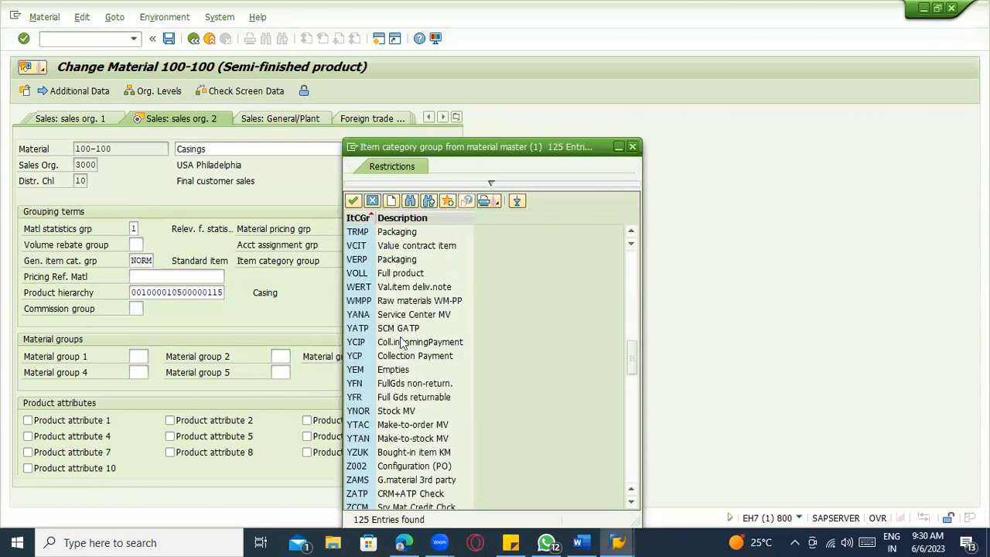
{"action": "double_click", "coordinate": [361, 371]}
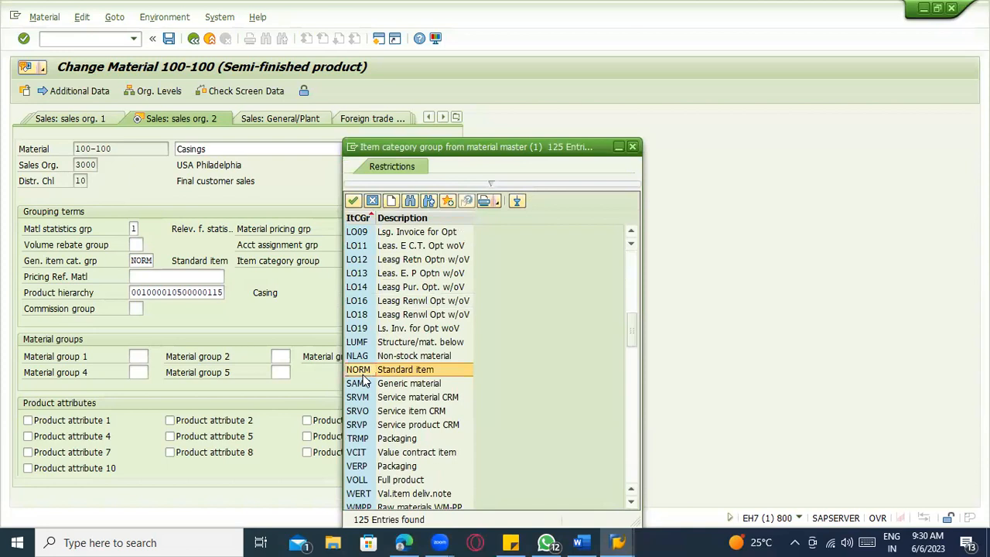
Set the item category group of material 100-100 to BANS, Third-party item, and save the material.
{"action": "key", "text": "BackSpace"}
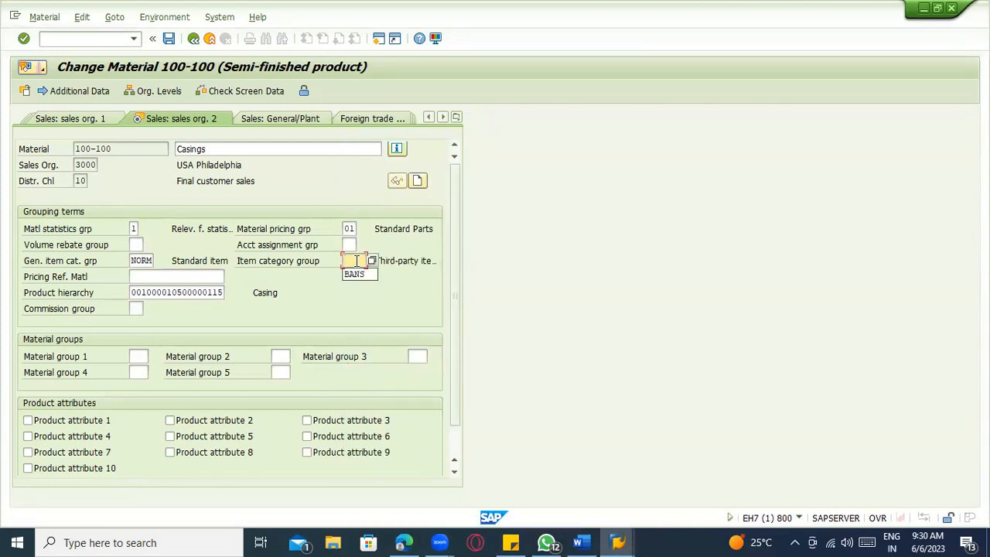
{"action": "left_click", "coordinate": [373, 267]}
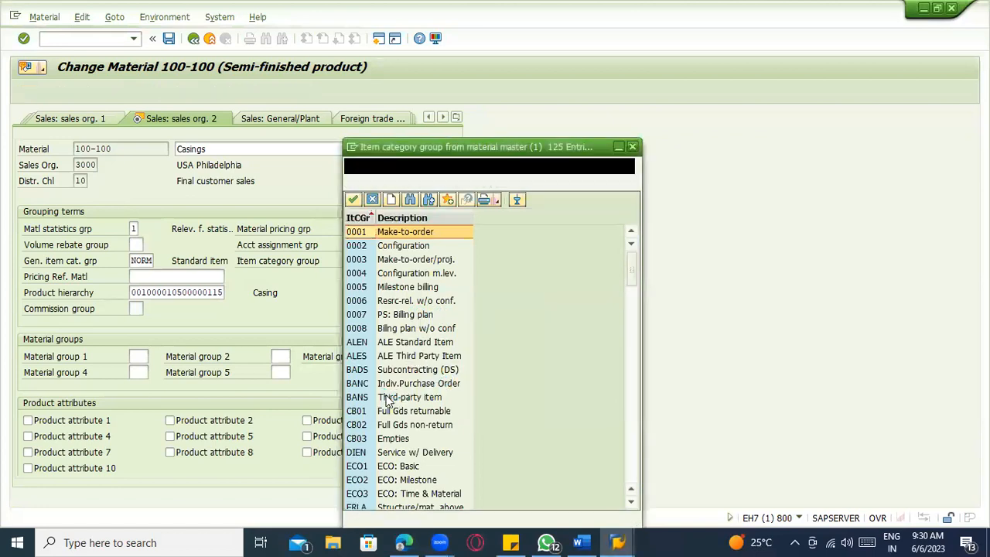
{"action": "left_click", "coordinate": [430, 396]}
{"action": "double_click", "coordinate": [429, 396]}
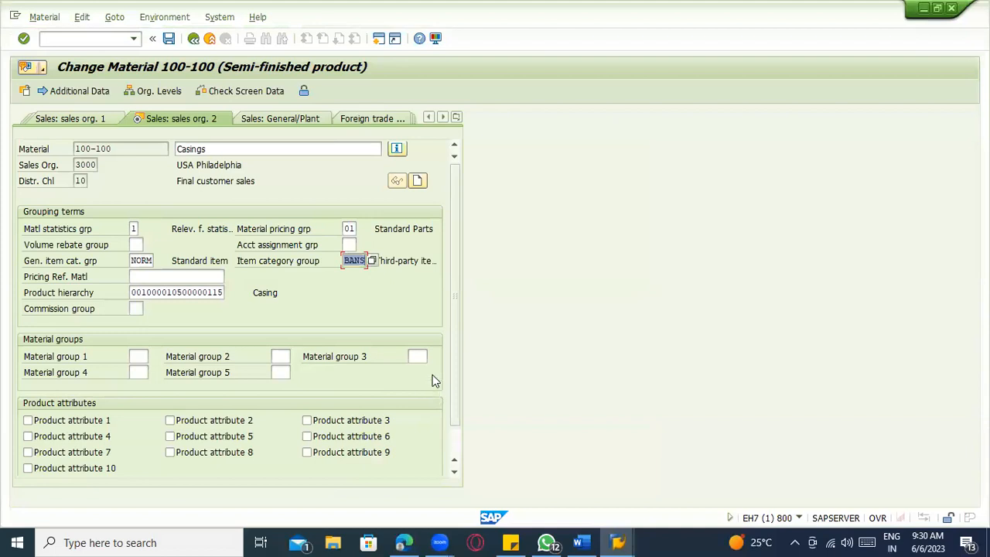
{"action": "left_click", "coordinate": [168, 39]}
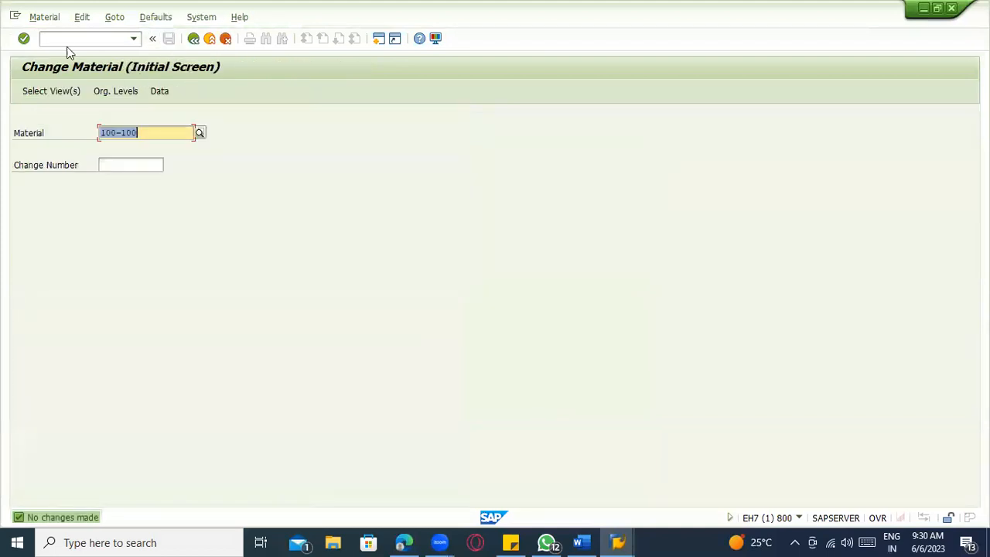
Check the Word notes briefly and open General Table Display in a new SAP session.
{"action": "left_click", "coordinate": [64, 39]}
{"action": "key", "text": "alt+Tab"}
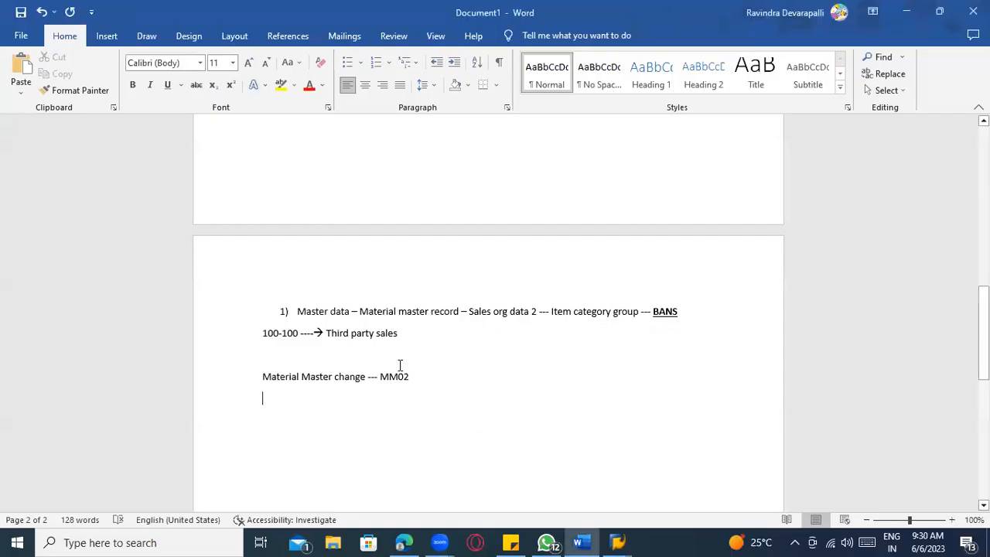
{"action": "key", "text": "alt+Tab"}
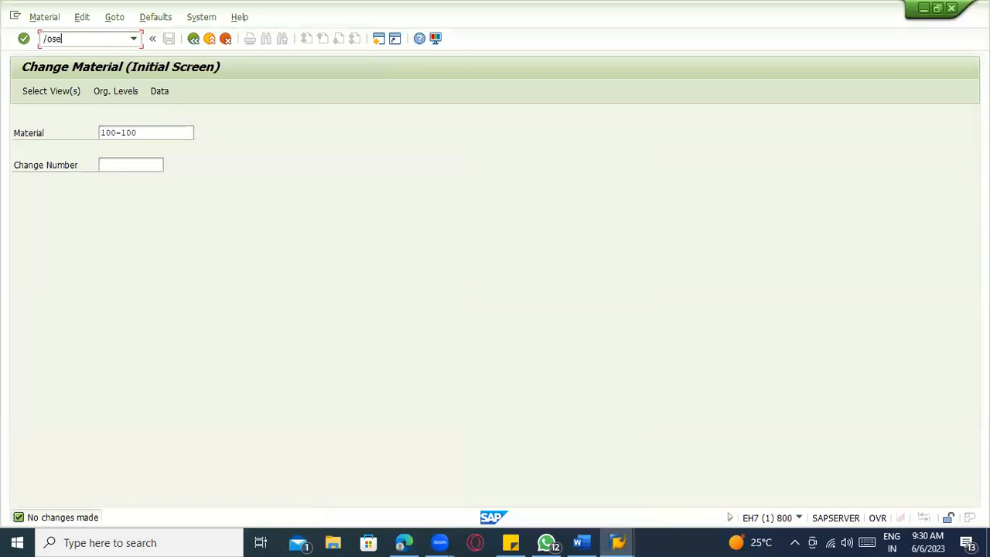
{"action": "key", "text": "Return"}
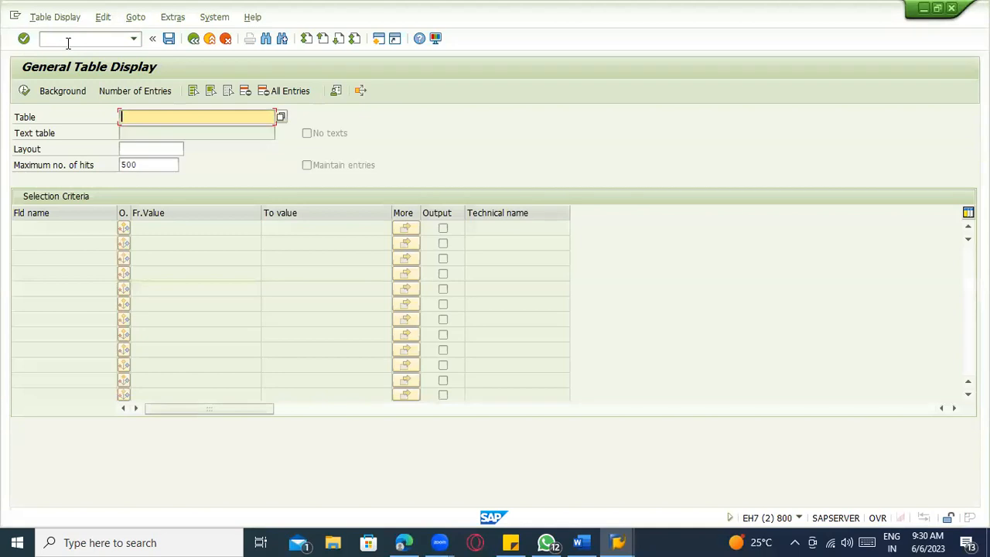
Load table VBAP and restrict its selection criteria to material 100-100.
{"action": "type", "text": "VAB"}
{"action": "key", "text": "BackSpace"}
{"action": "key", "text": "BackSpace"}
{"action": "type", "text": "BAP"}
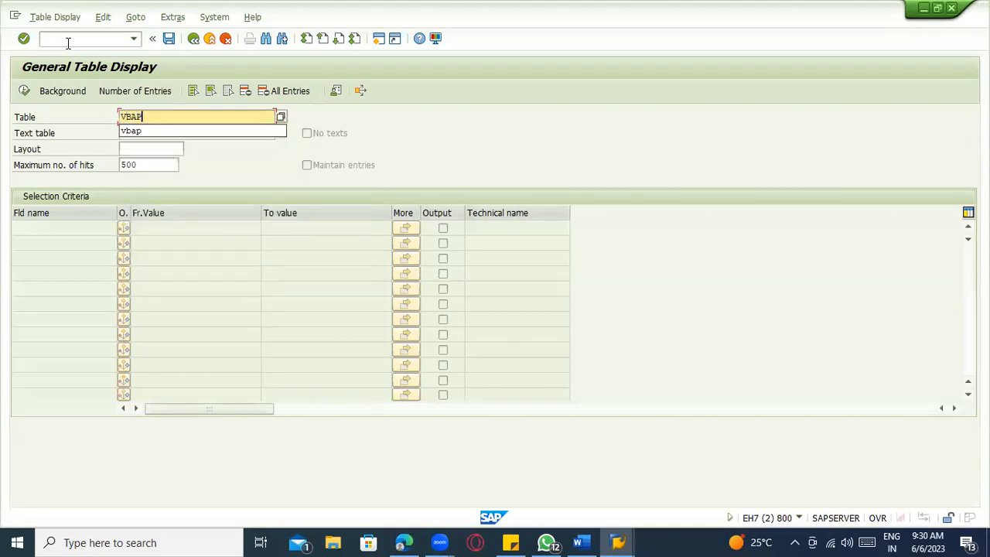
{"action": "key", "text": "Return"}
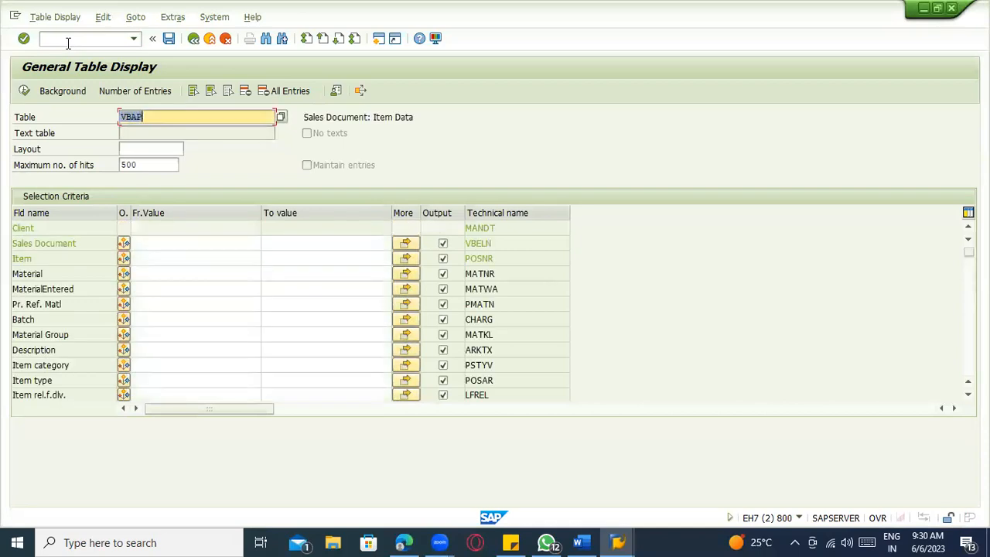
{"action": "left_click", "coordinate": [160, 275]}
{"action": "type", "text": "100-100"}
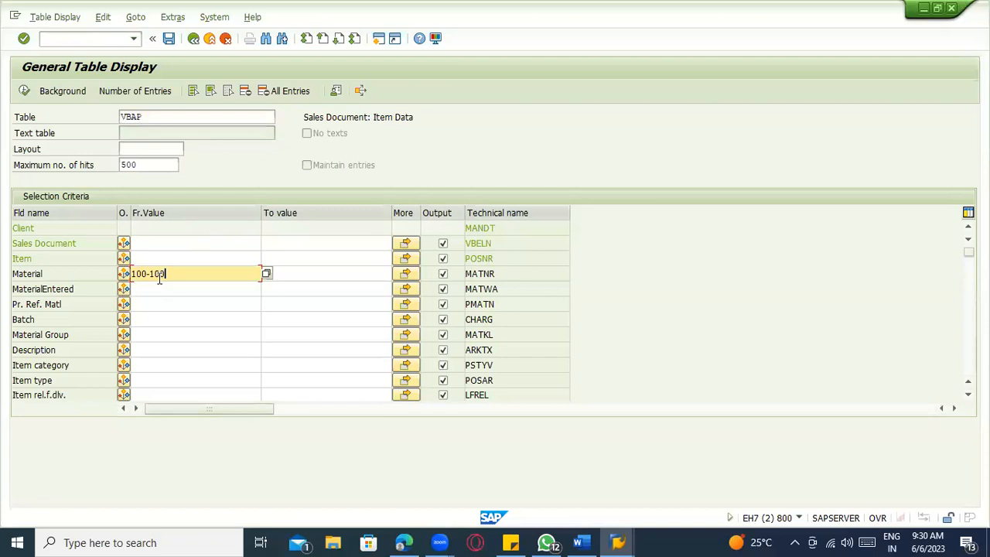
{"action": "key", "text": "Return"}
Find the Plant field in the VBAP selection criteria and restrict it to plant 3000.
{"action": "scroll", "coordinate": [144, 362], "scroll_direction": "down", "scroll_amount": 1}
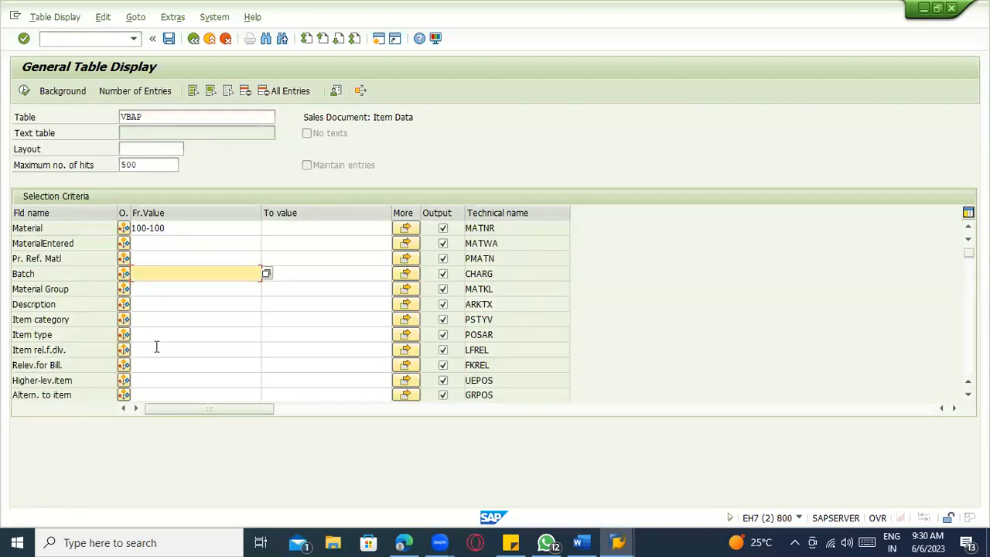
{"action": "scroll", "coordinate": [156, 346], "scroll_direction": "up", "scroll_amount": 1}
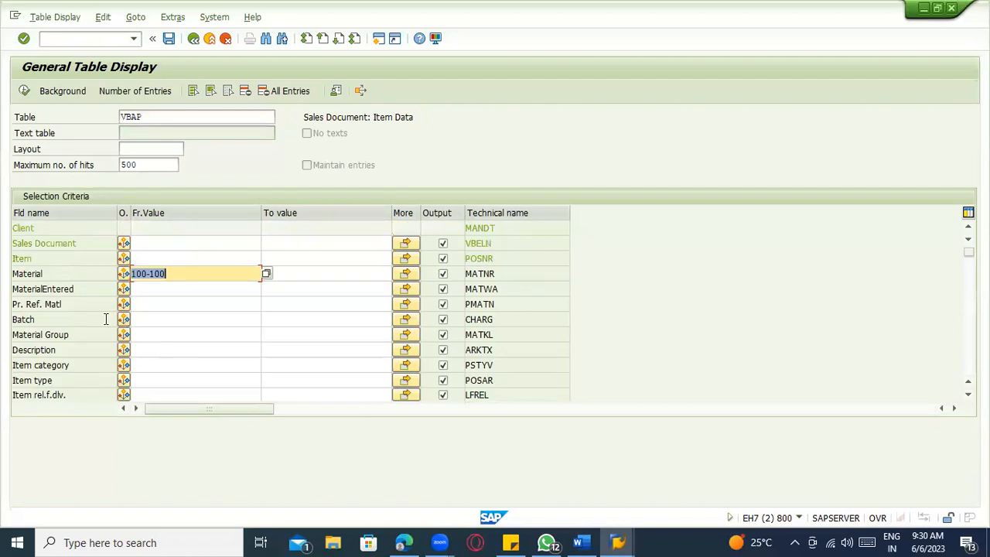
{"action": "scroll", "coordinate": [153, 349], "scroll_direction": "down", "scroll_amount": 1}
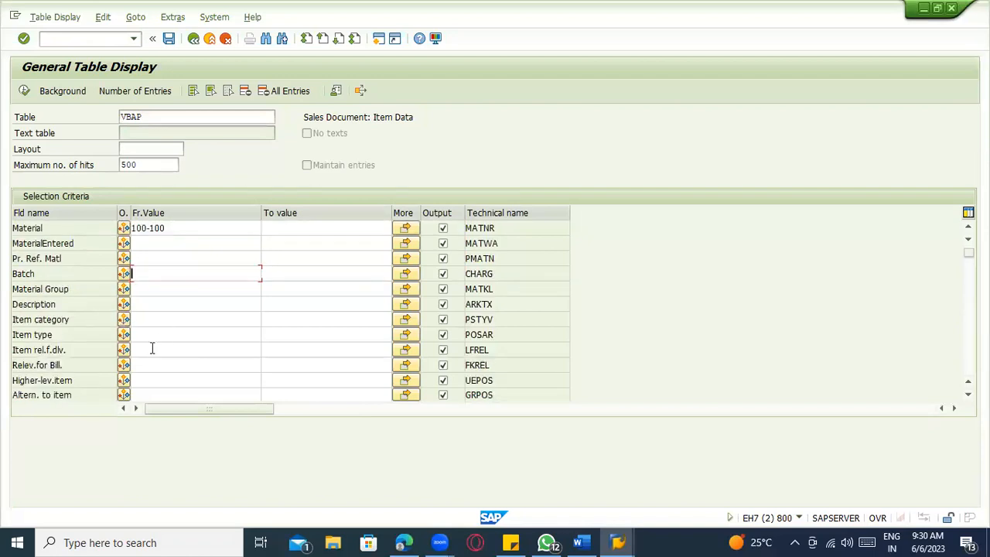
{"action": "scroll", "coordinate": [152, 349], "scroll_direction": "down", "scroll_amount": 6}
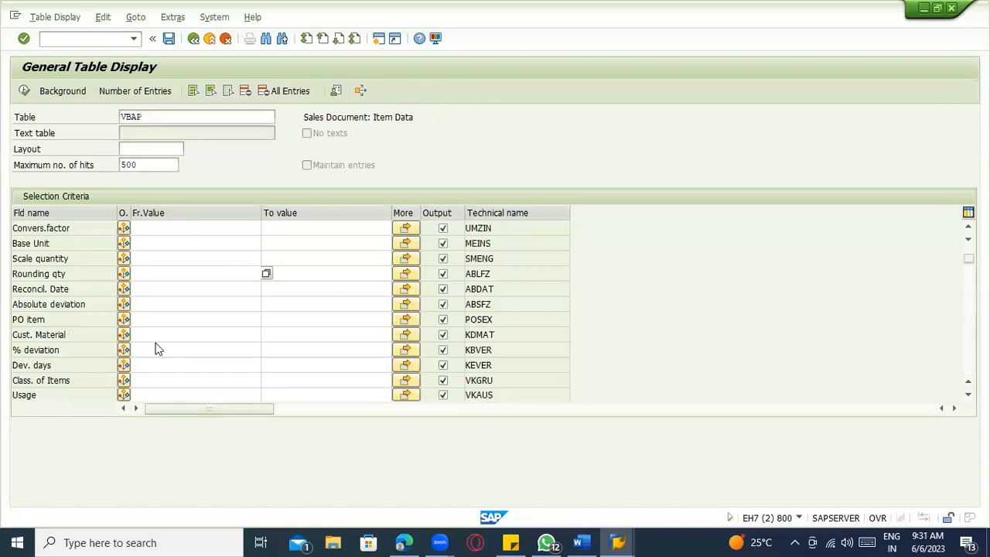
{"action": "scroll", "coordinate": [156, 343], "scroll_direction": "down", "scroll_amount": 1}
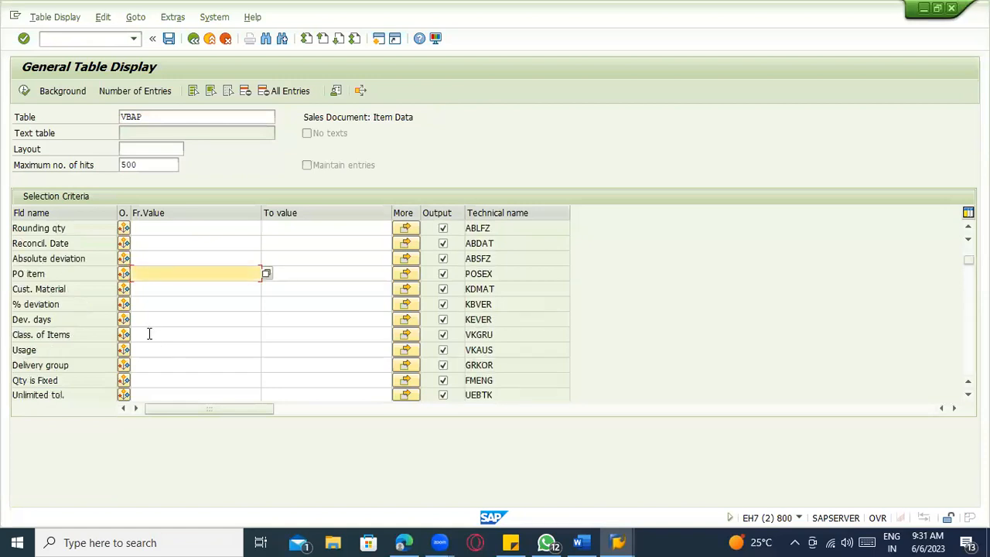
{"action": "scroll", "coordinate": [146, 347], "scroll_direction": "down", "scroll_amount": 1}
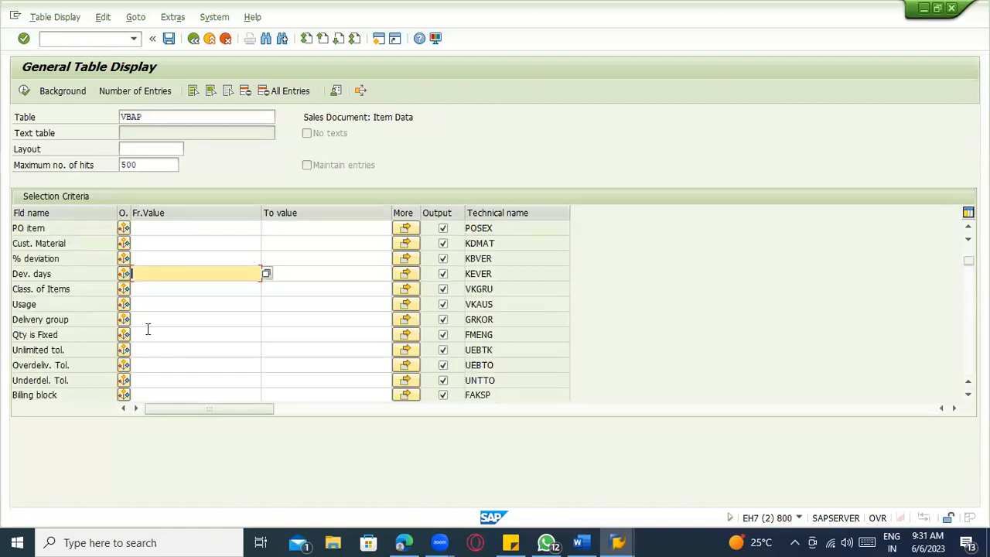
{"action": "key", "text": "ctrl+f"}
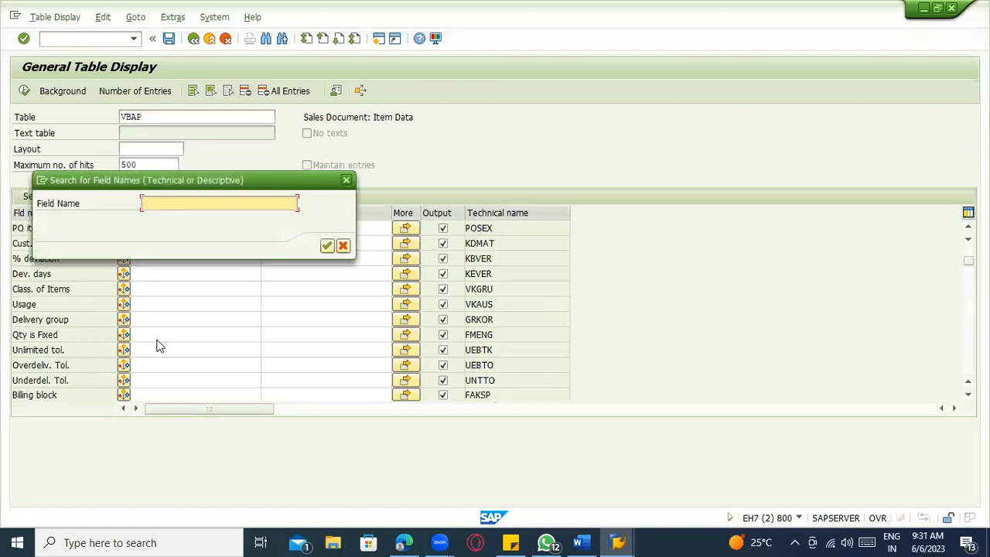
{"action": "type", "text": "plant"}
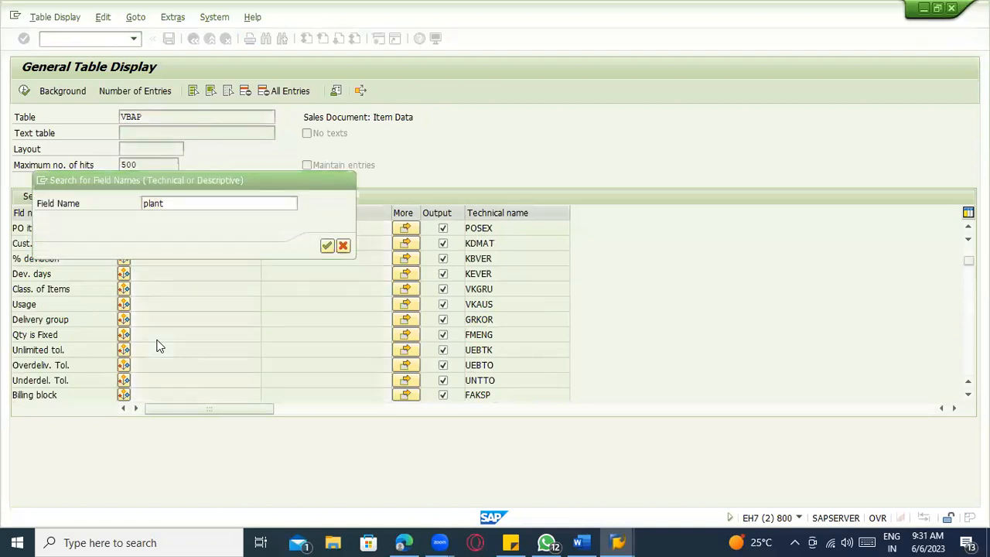
{"action": "key", "text": "Return"}
{"action": "left_click", "coordinate": [145, 228]}
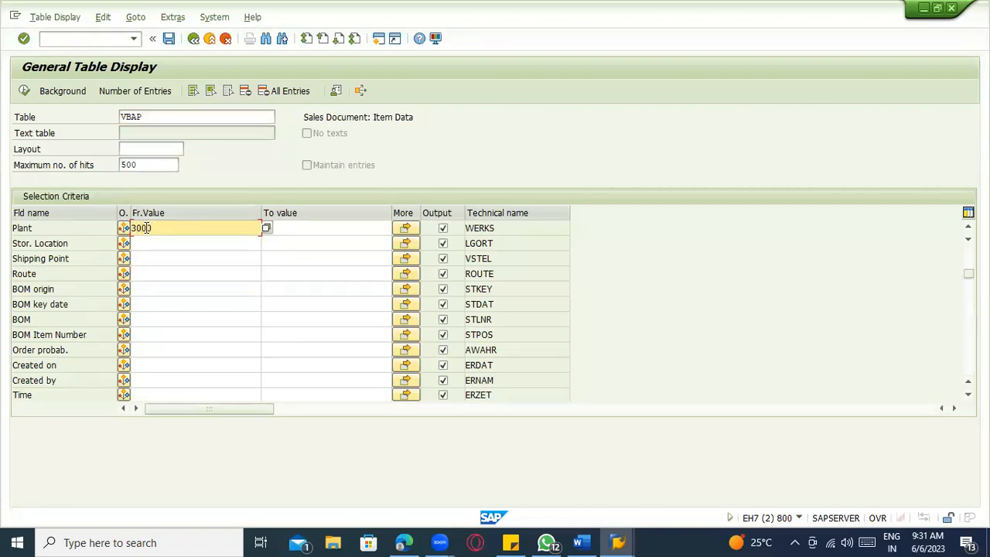
Find the Item category field in the VBAP selection criteria by searching for "item category".
{"action": "scroll", "coordinate": [172, 278], "scroll_direction": "up", "scroll_amount": 2}
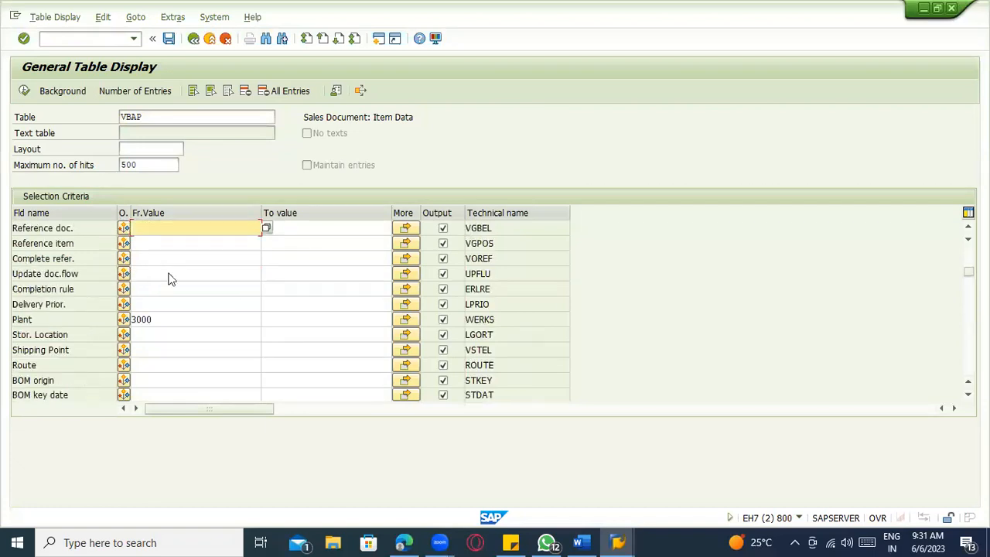
{"action": "scroll", "coordinate": [172, 278], "scroll_direction": "up", "scroll_amount": 8}
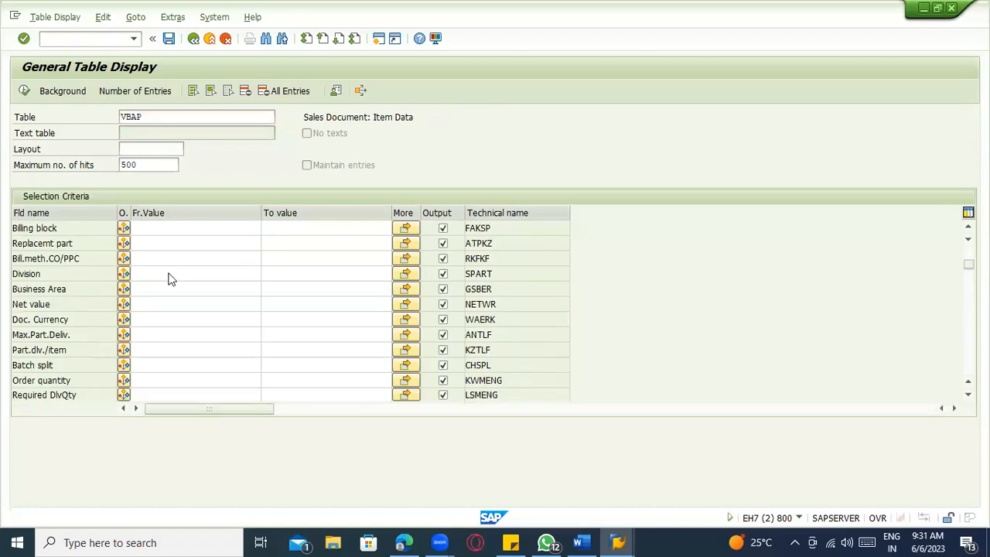
{"action": "scroll", "coordinate": [171, 278], "scroll_direction": "up", "scroll_amount": 10}
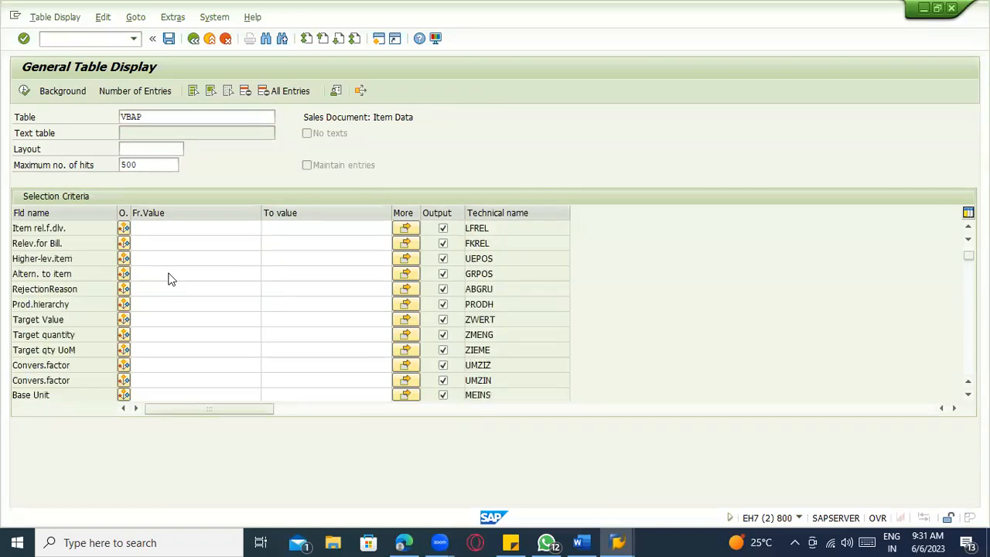
{"action": "scroll", "coordinate": [170, 276], "scroll_direction": "up", "scroll_amount": 3}
{"action": "key", "text": "ctrl+f"}
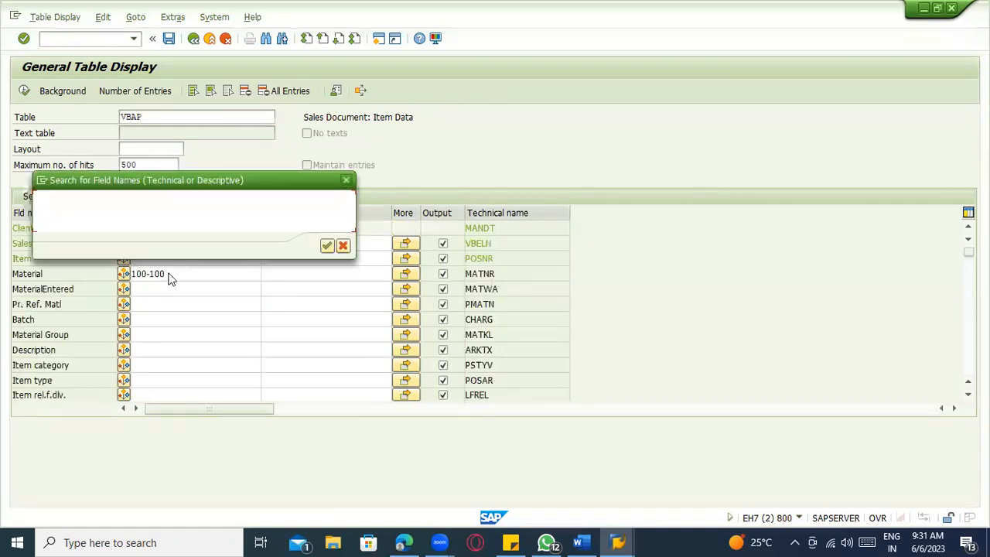
{"action": "type", "text": "item category"}
{"action": "key", "text": "Return"}
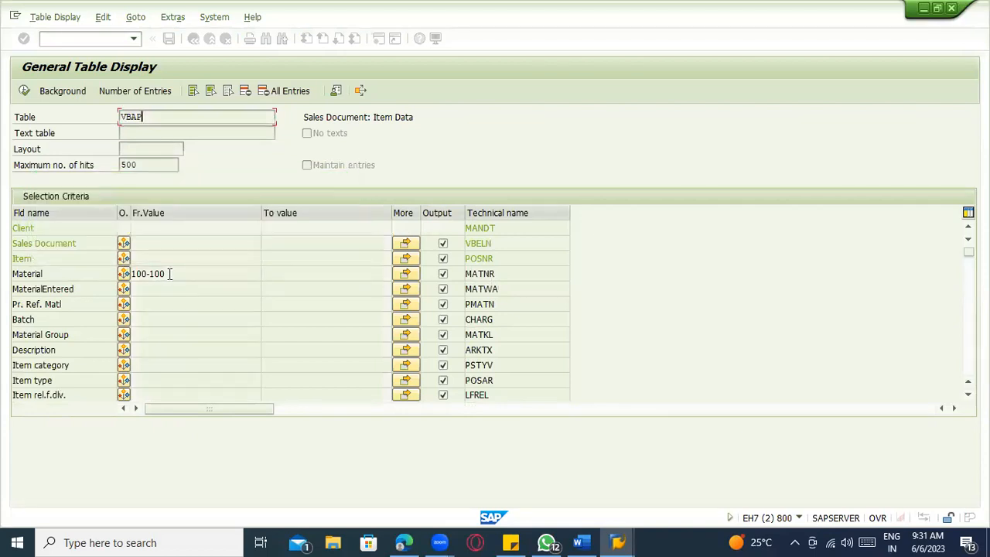
Restrict the item category to TAS, Third Party Item, using the list of possible values.
{"action": "left_click", "coordinate": [158, 227]}
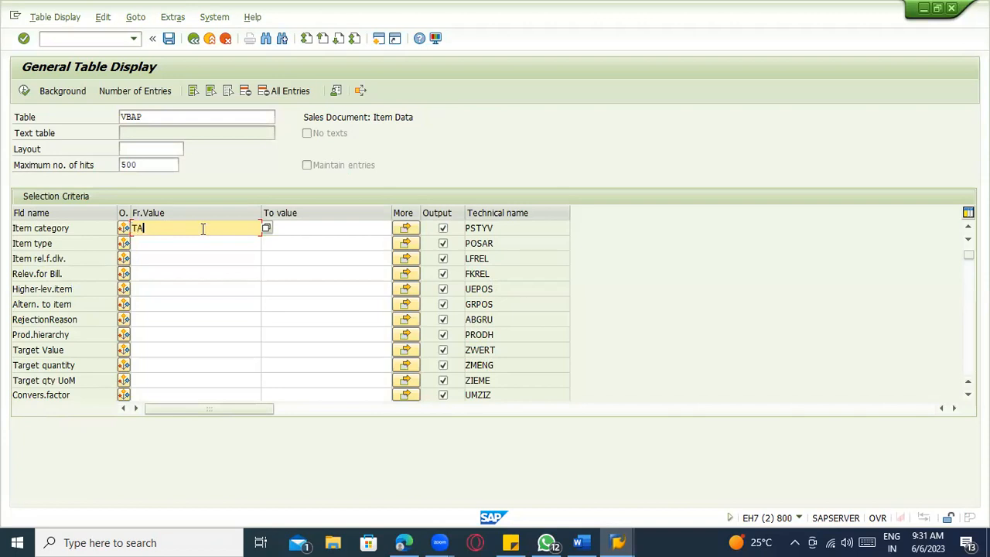
{"action": "left_click", "coordinate": [266, 228]}
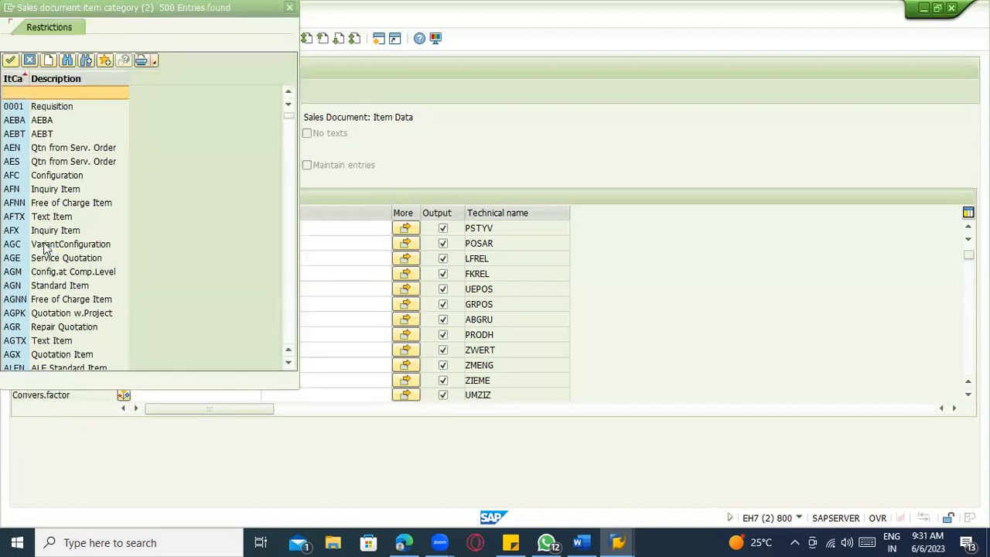
{"action": "left_click", "coordinate": [71, 204]}
{"action": "scroll", "coordinate": [72, 233], "scroll_direction": "down", "scroll_amount": 1}
{"action": "scroll", "coordinate": [74, 243], "scroll_direction": "down", "scroll_amount": 20}
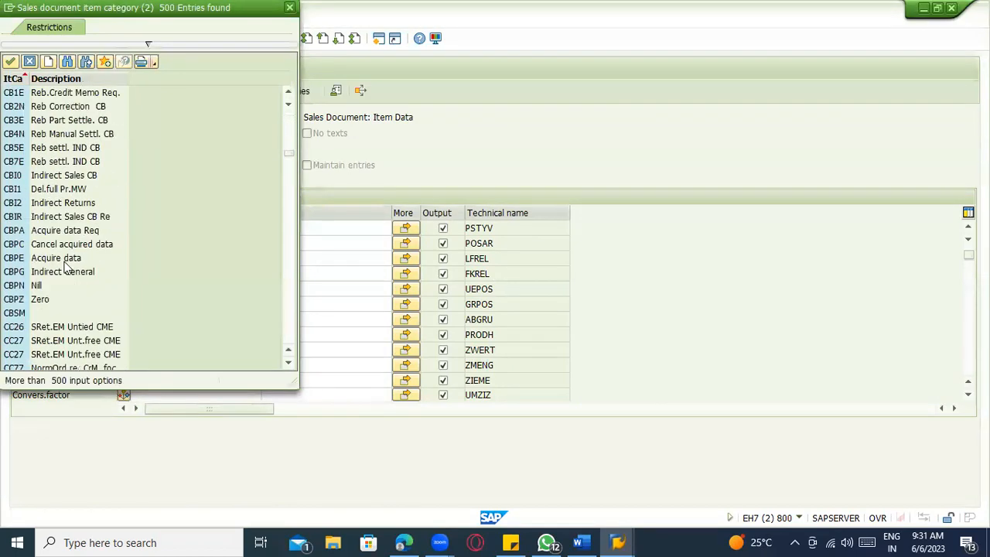
{"action": "scroll", "coordinate": [65, 269], "scroll_direction": "down", "scroll_amount": 20}
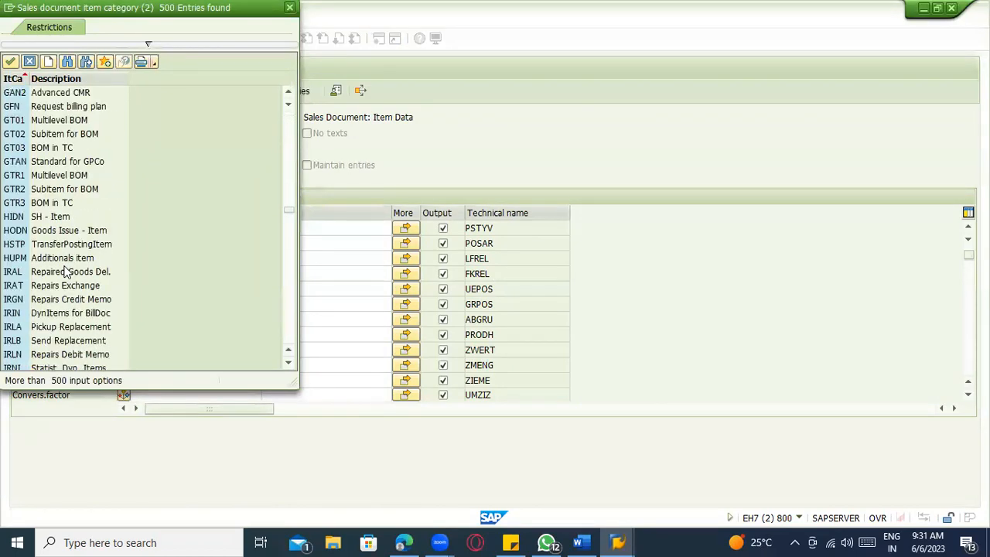
{"action": "scroll", "coordinate": [62, 282], "scroll_direction": "down", "scroll_amount": 15}
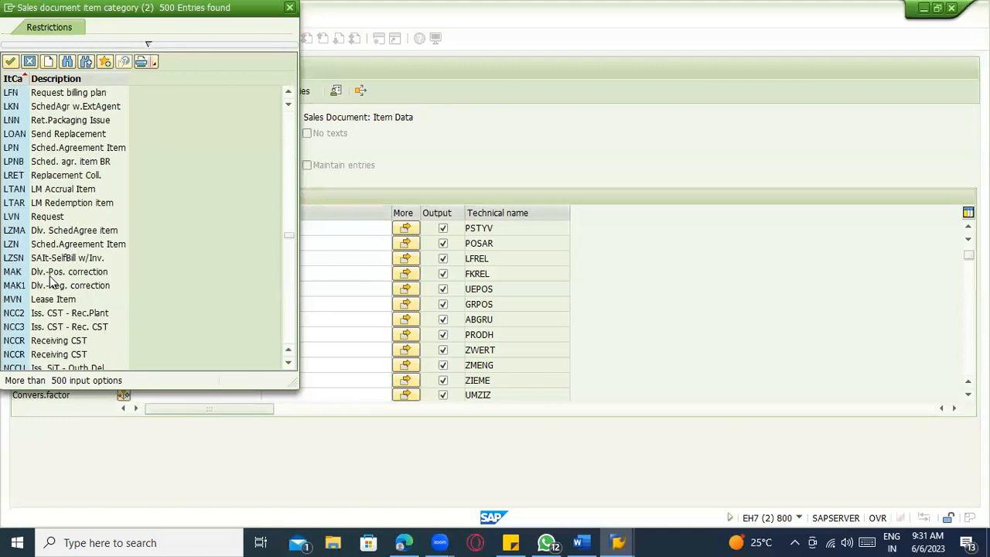
{"action": "scroll", "coordinate": [48, 285], "scroll_direction": "down", "scroll_amount": 20}
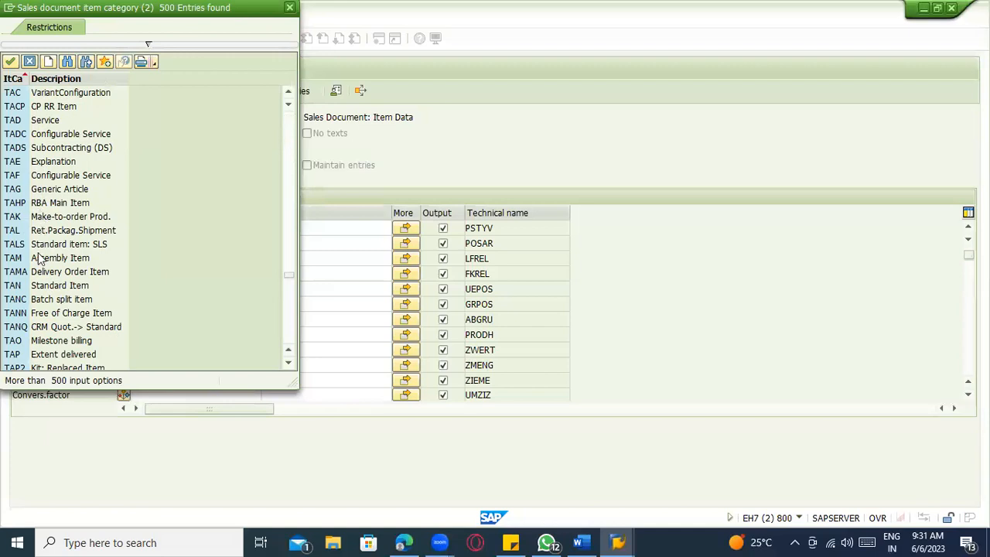
{"action": "scroll", "coordinate": [35, 286], "scroll_direction": "down", "scroll_amount": 1}
{"action": "scroll", "coordinate": [35, 325], "scroll_direction": "down", "scroll_amount": 2}
{"action": "left_click", "coordinate": [65, 317]}
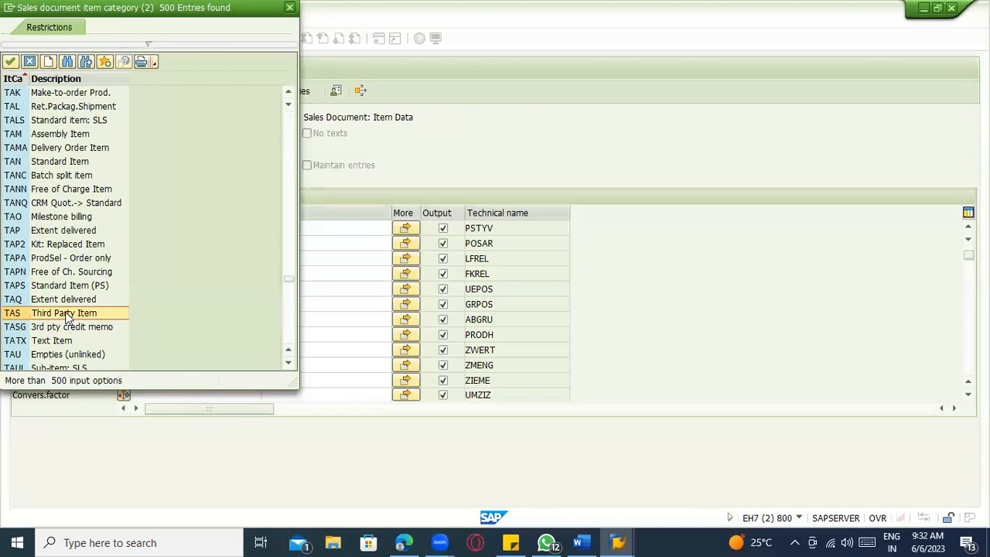
{"action": "double_click", "coordinate": [66, 314]}
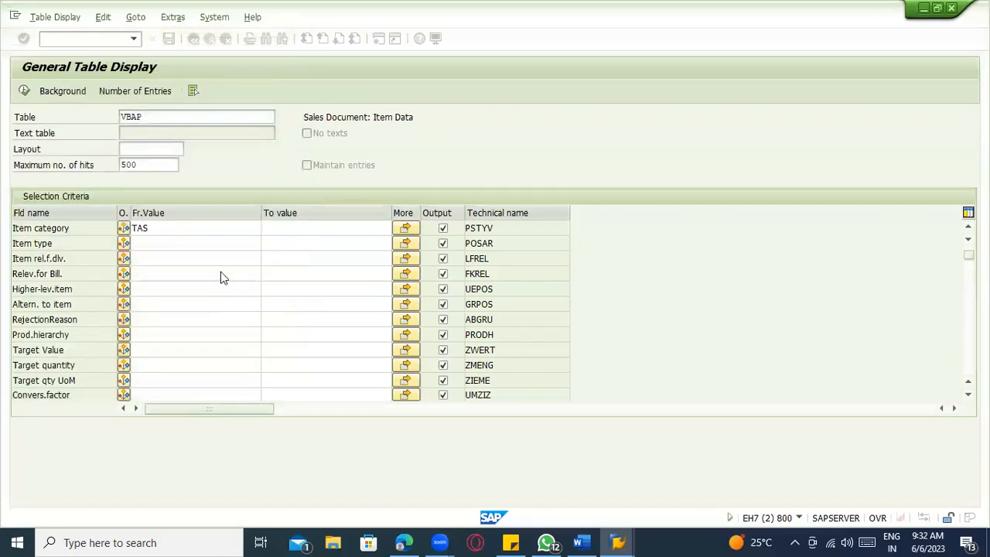
In the Word notes, add the line "BANS ( MMR) ------- TAS ( SO)" above the Material Master change line.
{"action": "key", "text": "alt+Tab"}
{"action": "key", "text": "alt+Tab"}
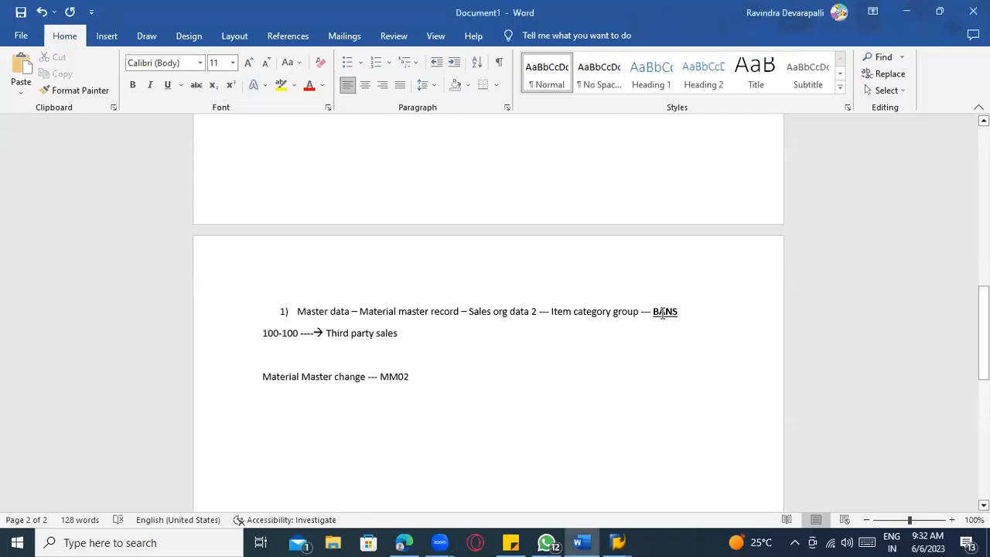
{"action": "type", "text": "B ANS"}
{"action": "key", "text": "BackSpace"}
{"action": "key", "text": "BackSpace"}
{"action": "key", "text": "BackSpace"}
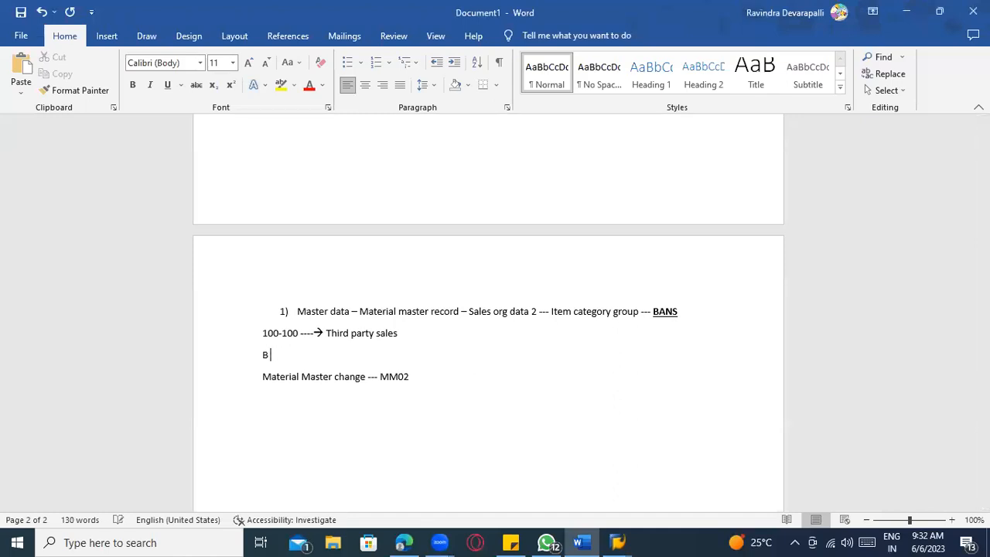
{"action": "type", "text": "S ------- TAS ( SO"}
{"action": "left_click", "coordinate": [285, 355]}
{"action": "type", "text": "( MMR)"}
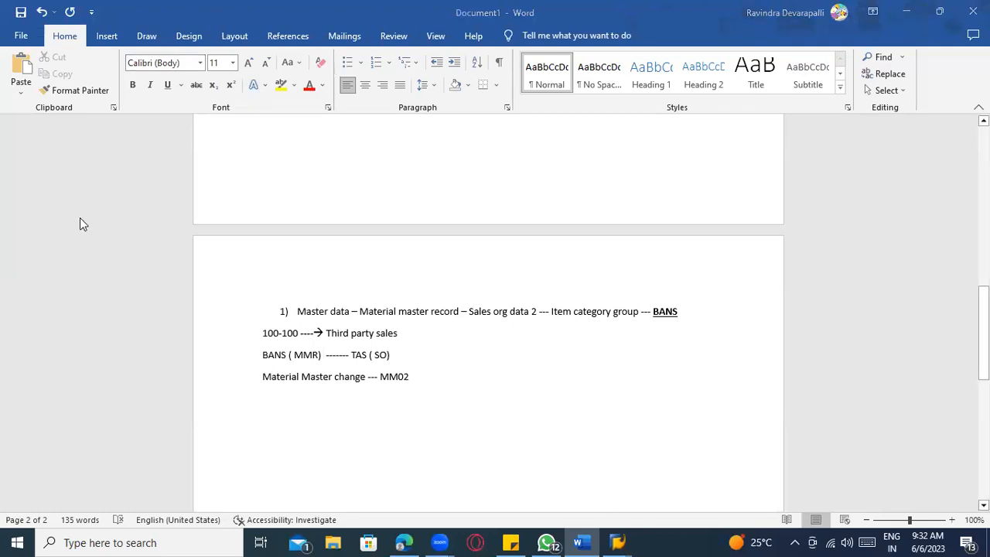
Return to the VBAP selection in SAP and run it with item category TAS.
{"action": "key", "text": "alt+Tab"}
{"action": "double_click", "coordinate": [162, 227]}
{"action": "left_click", "coordinate": [162, 227]}
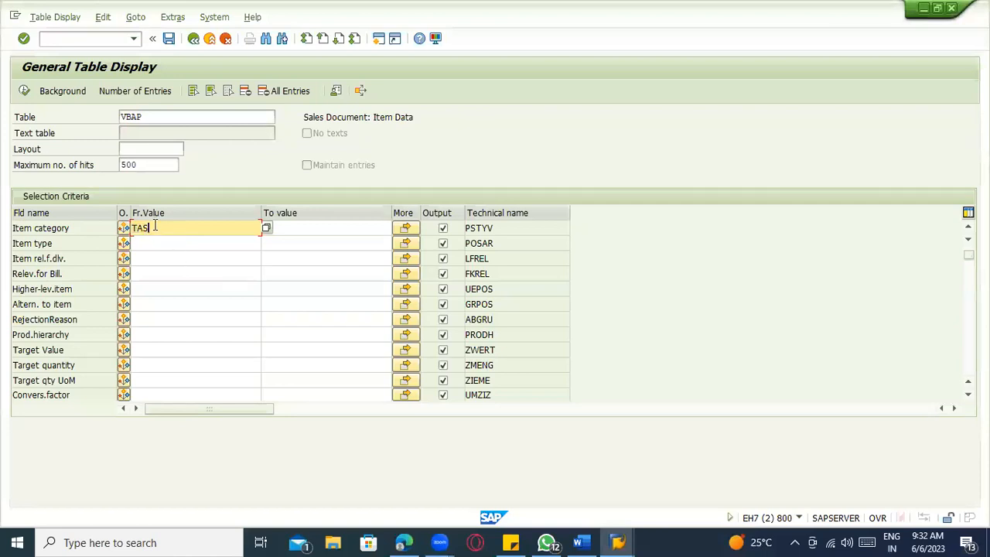
{"action": "left_click", "coordinate": [24, 90]}
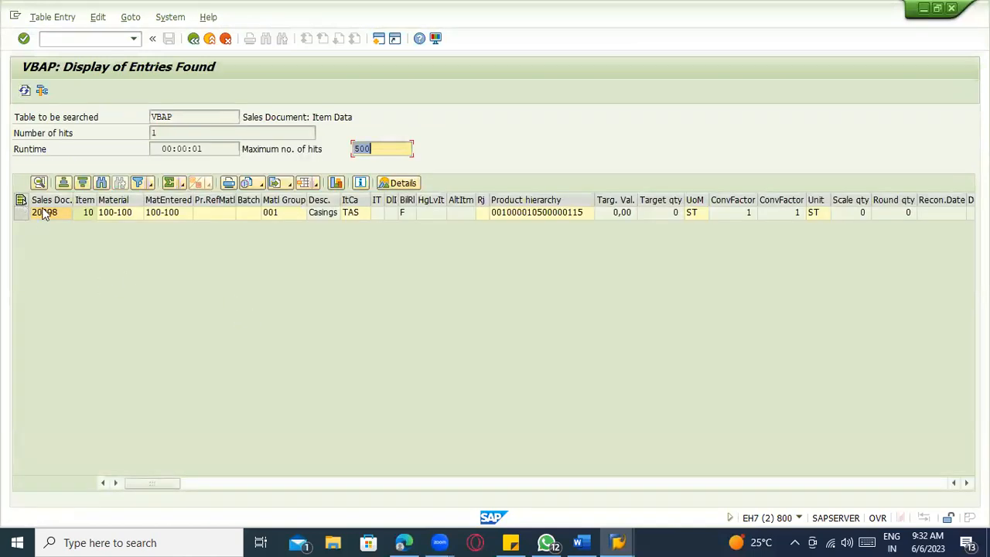
Take the sales document number from the VBAP entry and display that sales order.
{"action": "left_click", "coordinate": [42, 215]}
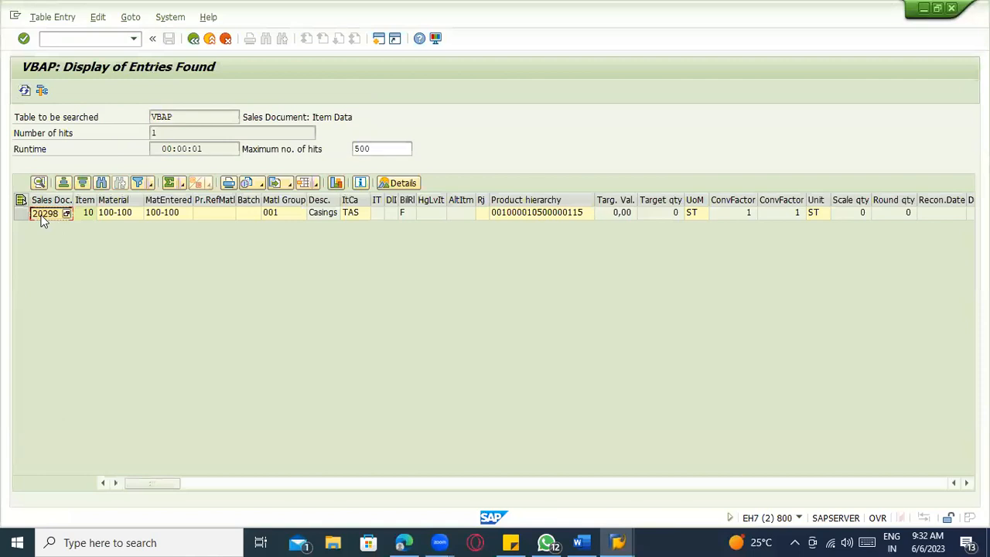
{"action": "left_click", "coordinate": [88, 39]}
{"action": "key", "text": "Return"}
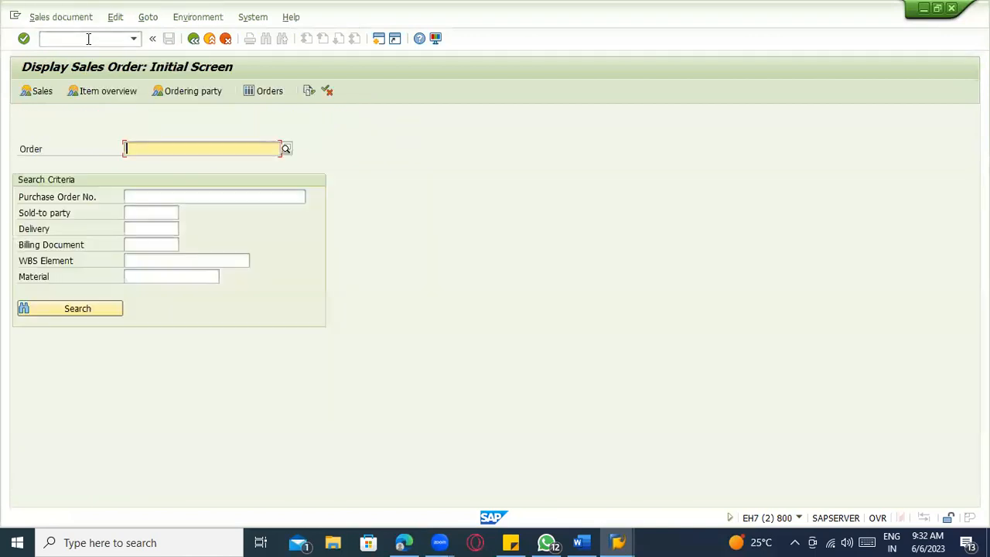
{"action": "type", "text": "20298"}
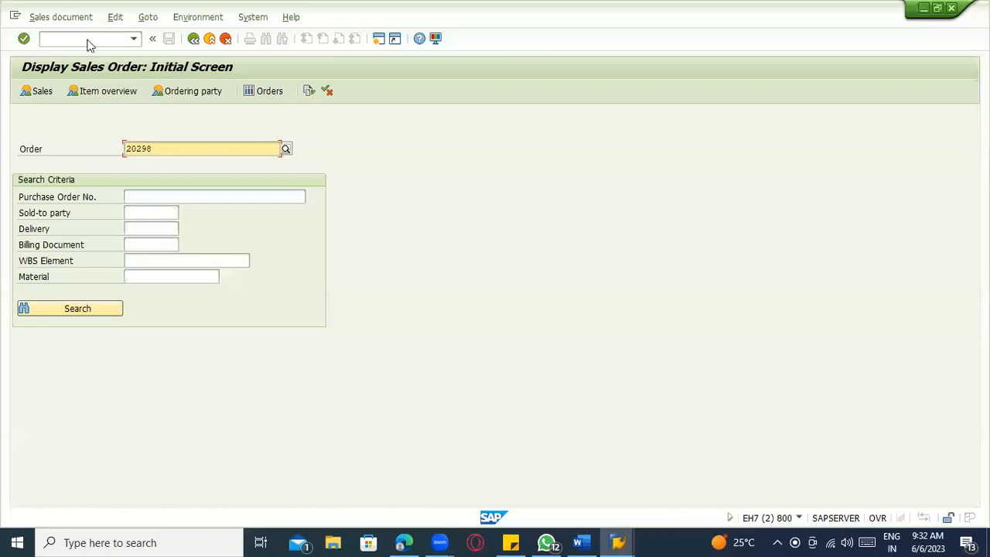
{"action": "key", "text": "Return"}
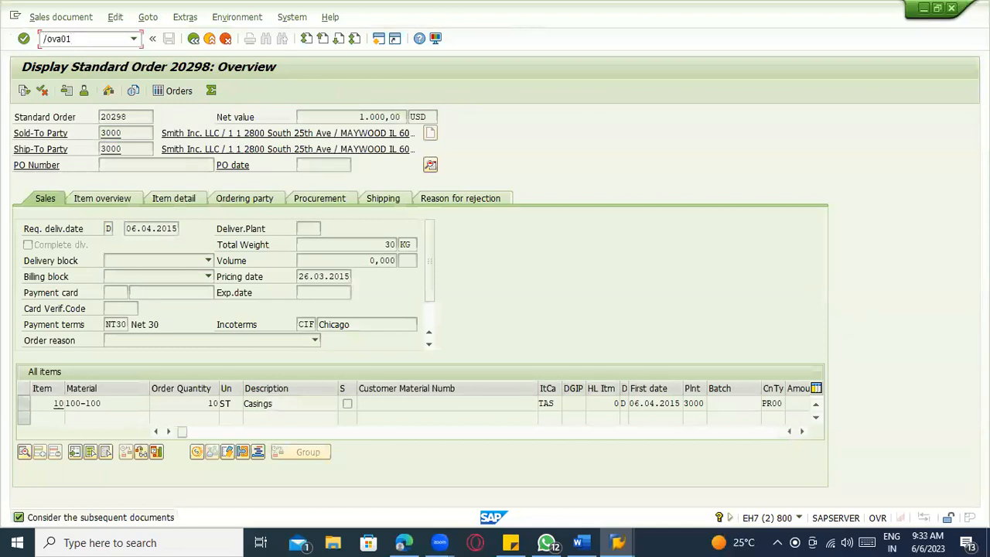
Open Create Sales Order (VA01) in a new session and go through its order type and organizational data fields.
{"action": "key", "text": "Return"}
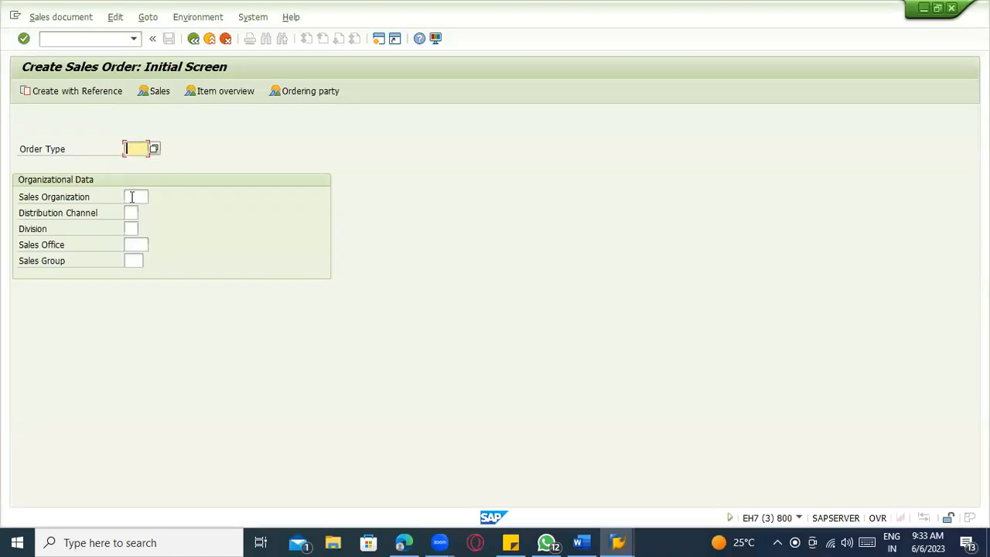
{"action": "type", "text": "or"}
{"action": "left_click", "coordinate": [132, 197]}
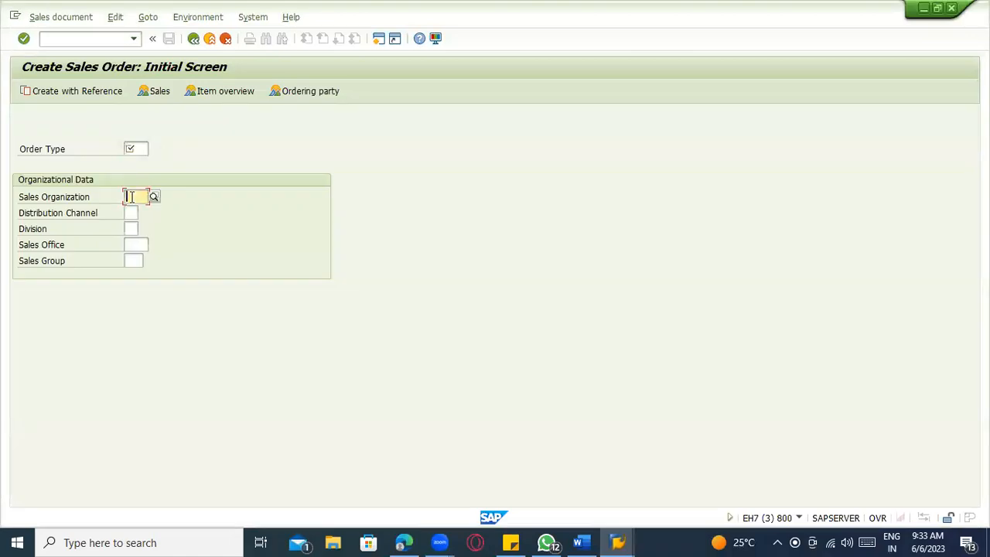
{"action": "left_click", "coordinate": [133, 213]}
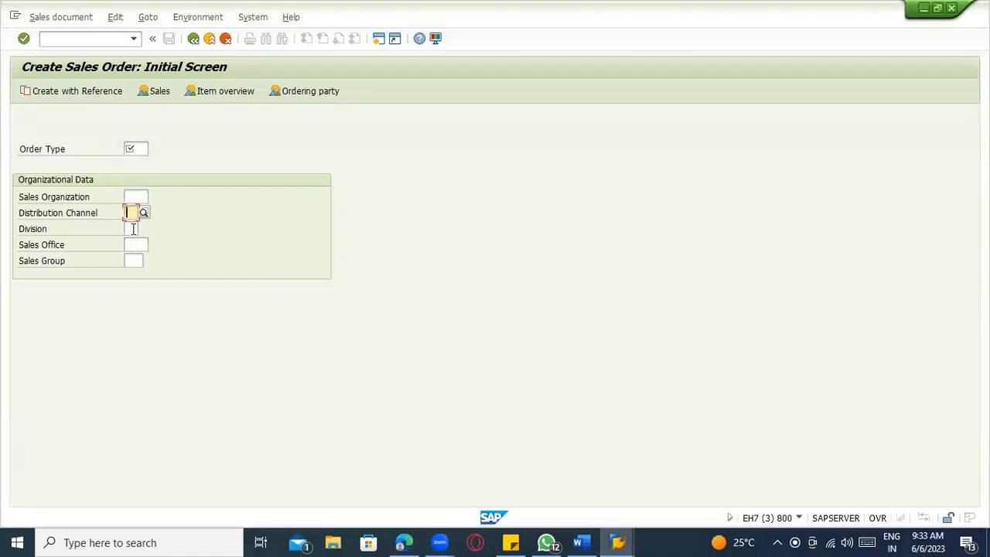
{"action": "left_click", "coordinate": [132, 229]}
{"action": "left_click", "coordinate": [136, 257]}
{"action": "left_click", "coordinate": [135, 244]}
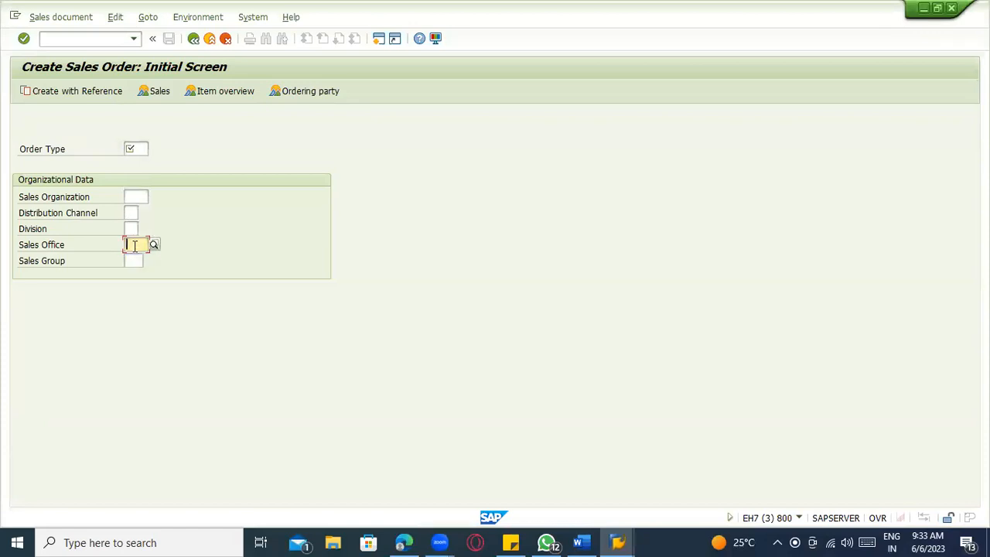
{"action": "left_click", "coordinate": [136, 147]}
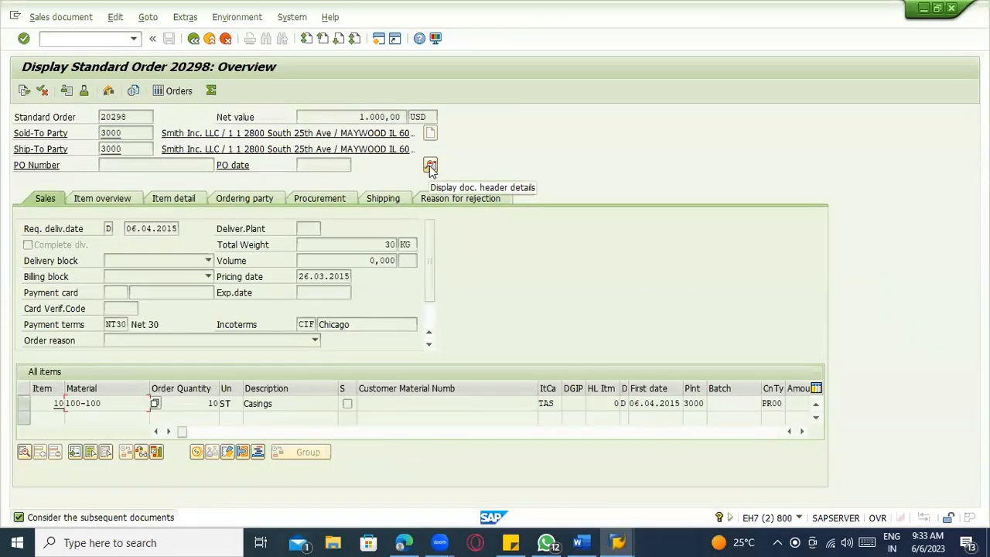
Open the header details of the displayed reference order and check its order type.
{"action": "left_click", "coordinate": [430, 166]}
{"action": "left_click", "coordinate": [429, 166]}
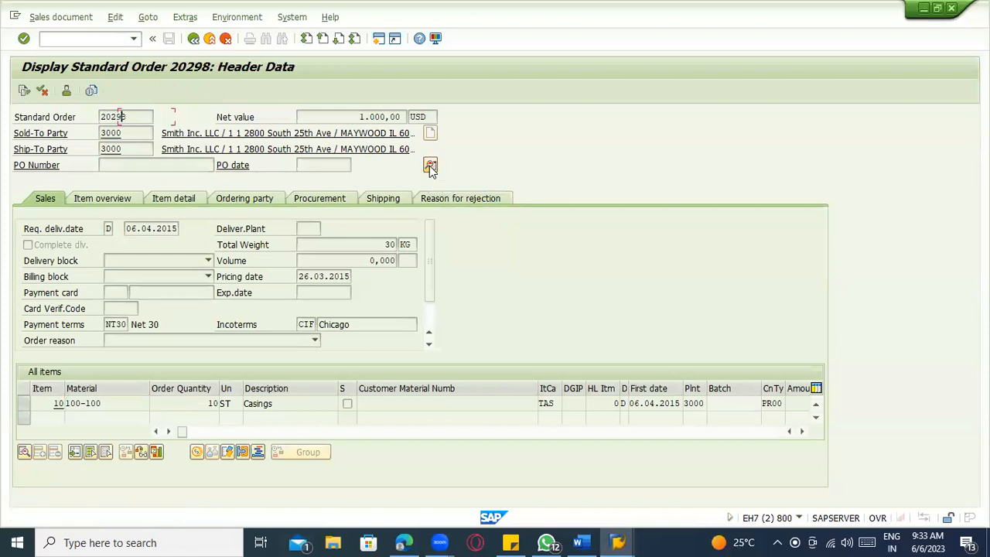
{"action": "left_click", "coordinate": [120, 197]}
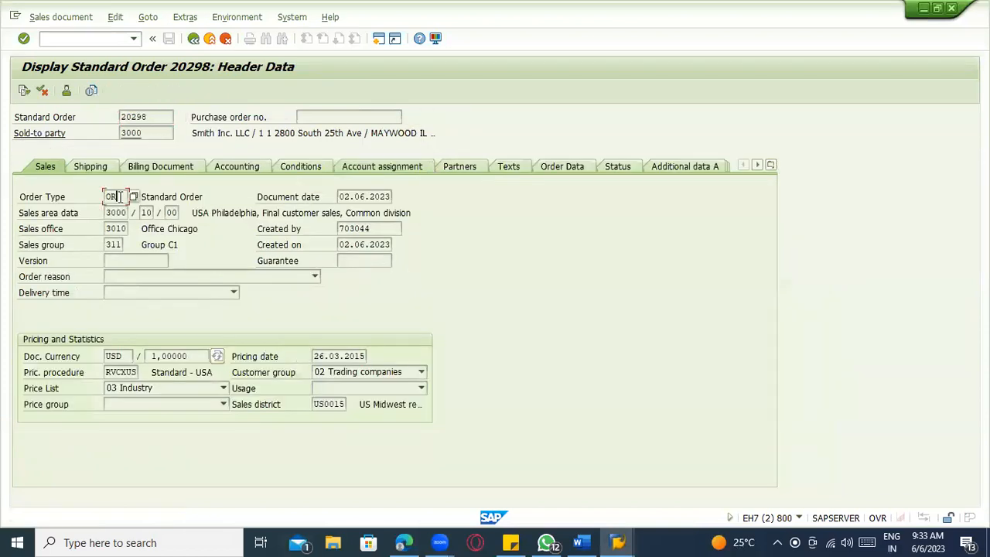
Set the order type of the new sales order to OR.
{"action": "key", "text": "F3"}
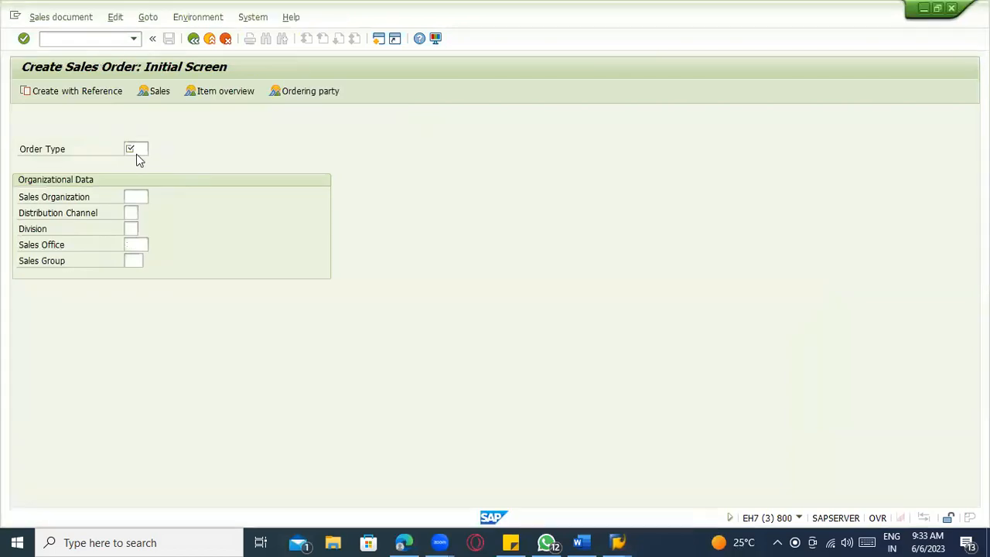
{"action": "type", "text": "OR"}
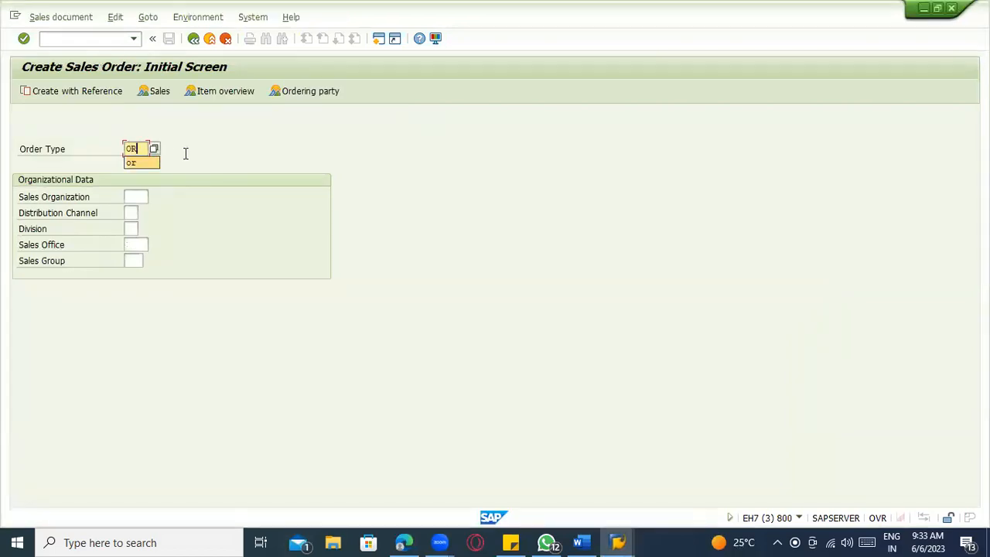
{"action": "left_click", "coordinate": [163, 177]}
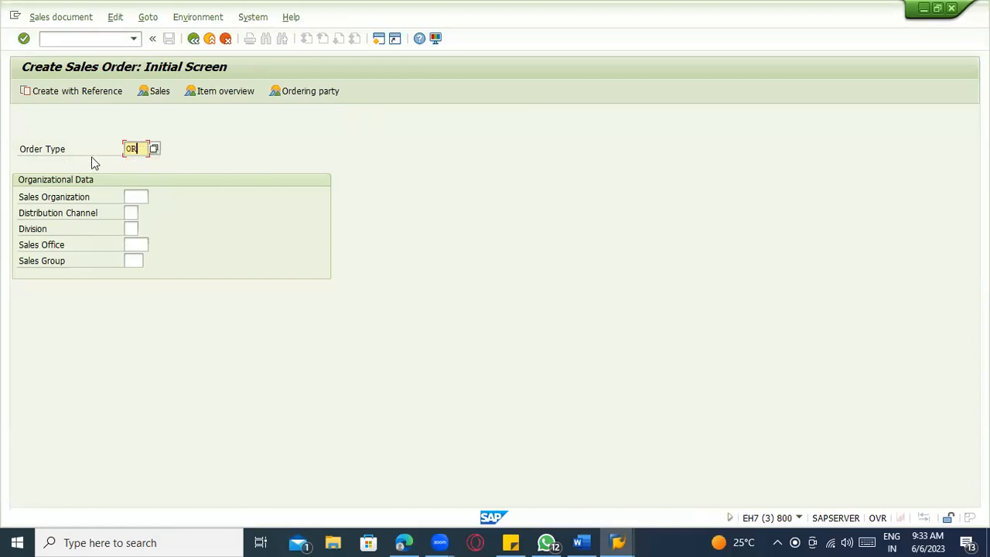
Check the reference order's sales area, and enter sales organization 3000, distribution channel 10 and division 00 for the new order.
{"action": "left_click", "coordinate": [135, 196]}
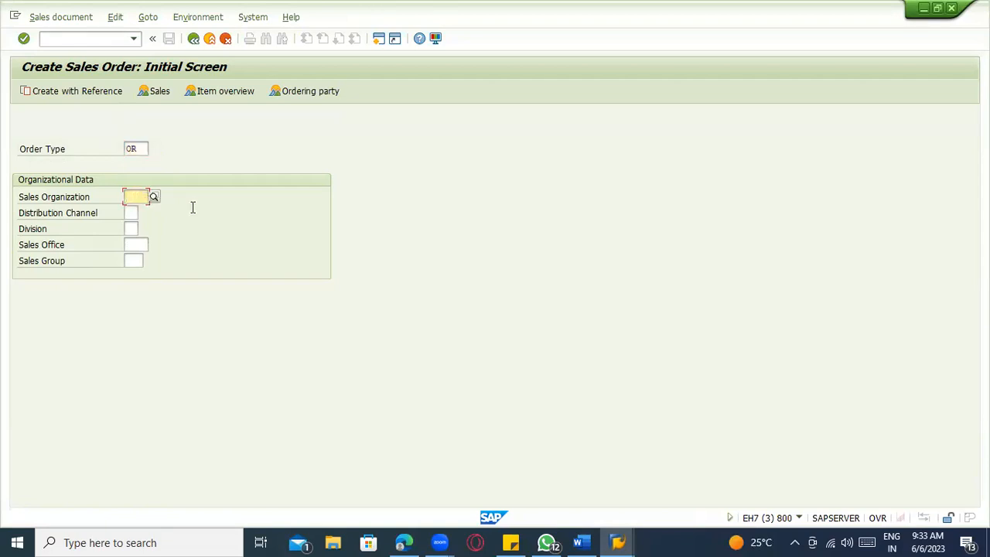
{"action": "key", "text": "alt+Tab"}
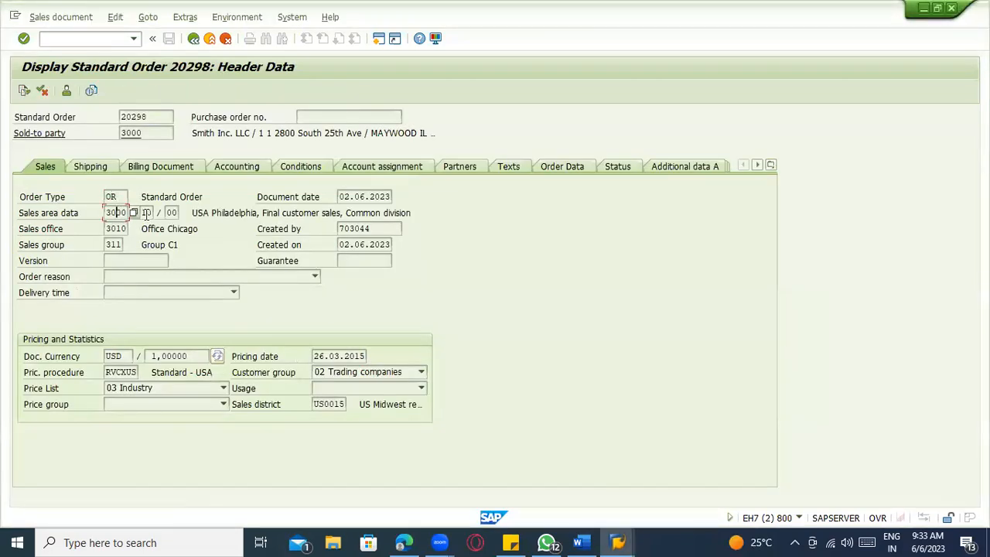
{"action": "key", "text": "alt+Tab"}
{"action": "left_click", "coordinate": [132, 197]}
{"action": "type", "text": "3000"}
{"action": "key", "text": "Tab"}
{"action": "type", "text": "10"}
{"action": "key", "text": "Tab"}
{"action": "type", "text": "00"}
{"action": "key", "text": "Tab"}
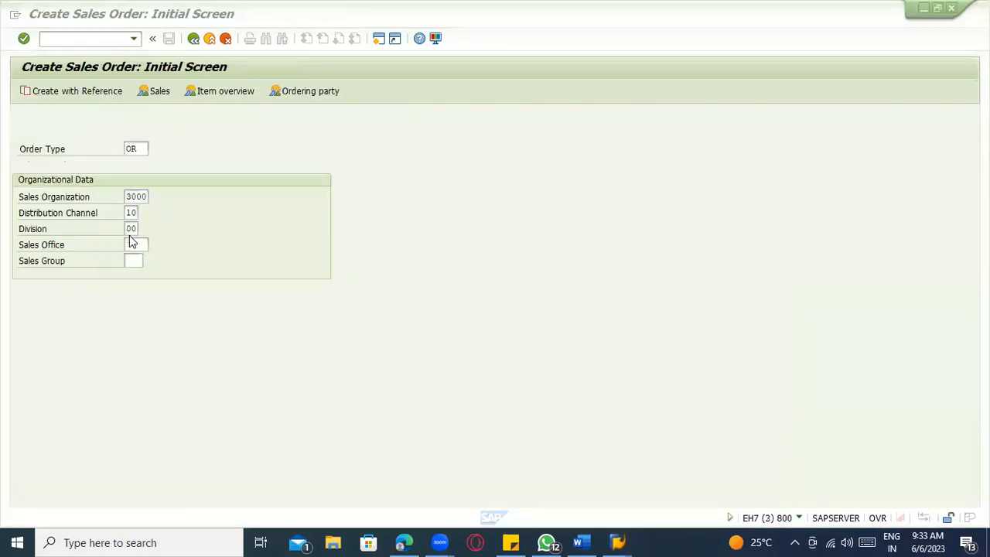
Enter sales office 3010 and sales group 311 for the new sales order.
{"action": "left_click", "coordinate": [131, 244]}
{"action": "type", "text": "3010"}
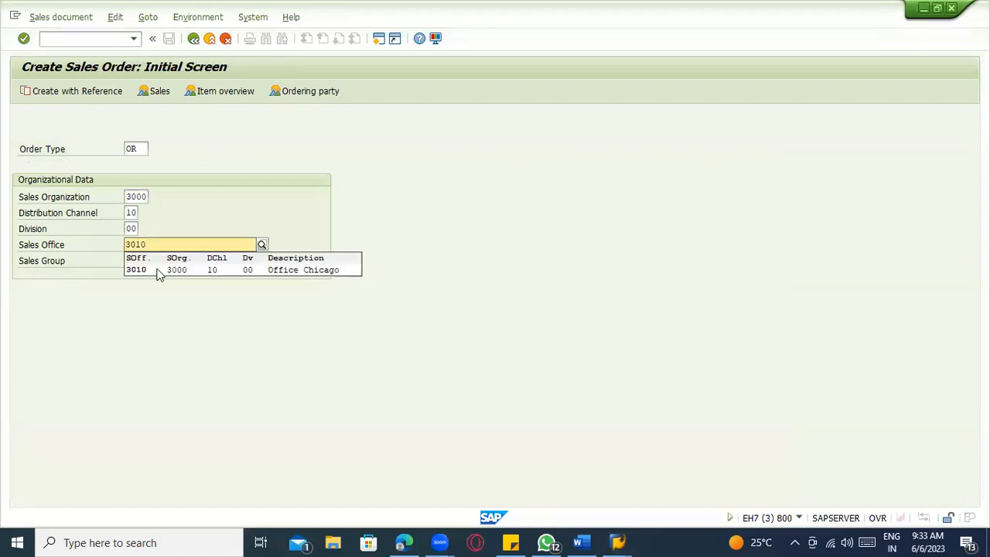
{"action": "left_click", "coordinate": [159, 271]}
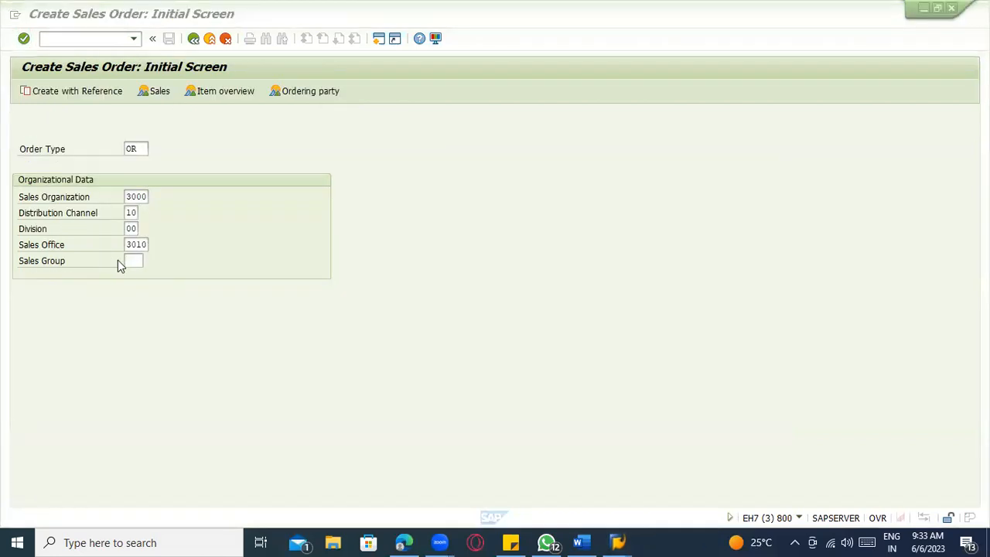
{"action": "left_click", "coordinate": [126, 260]}
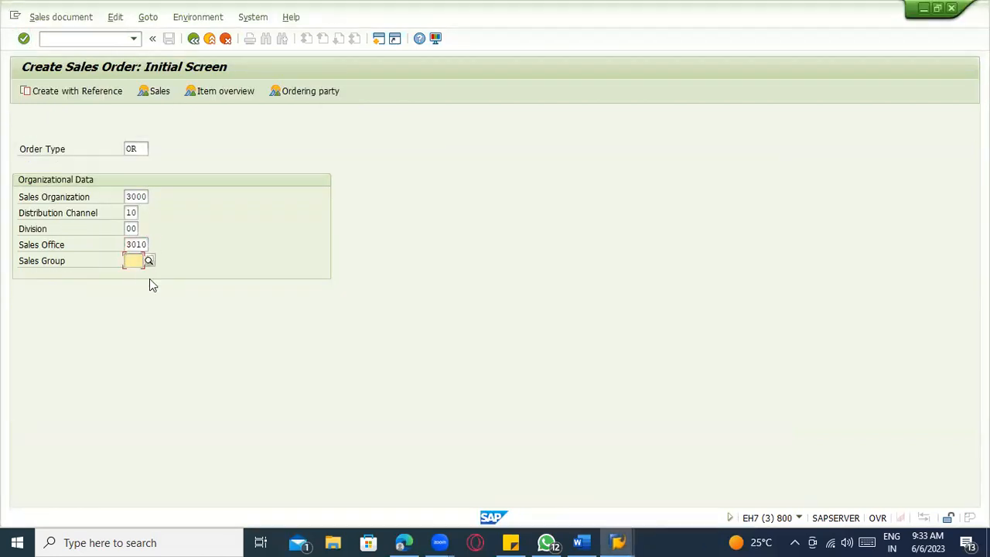
{"action": "type", "text": "311"}
{"action": "left_click", "coordinate": [152, 286]}
Compare the new order's order type and organizational data with the reference order's header data.
{"action": "left_click", "coordinate": [134, 149]}
{"action": "left_click", "coordinate": [133, 195]}
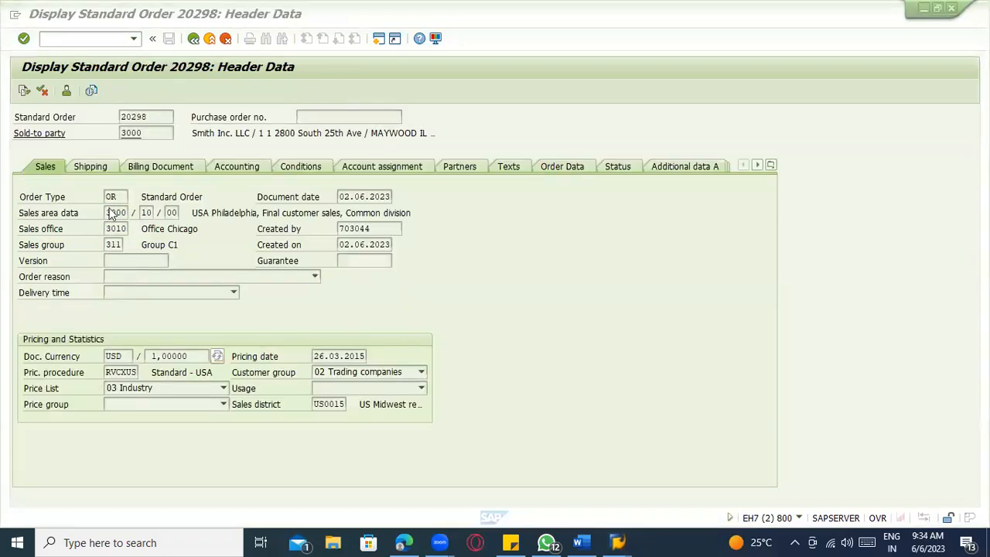
{"action": "left_click", "coordinate": [111, 214]}
{"action": "left_click", "coordinate": [114, 245]}
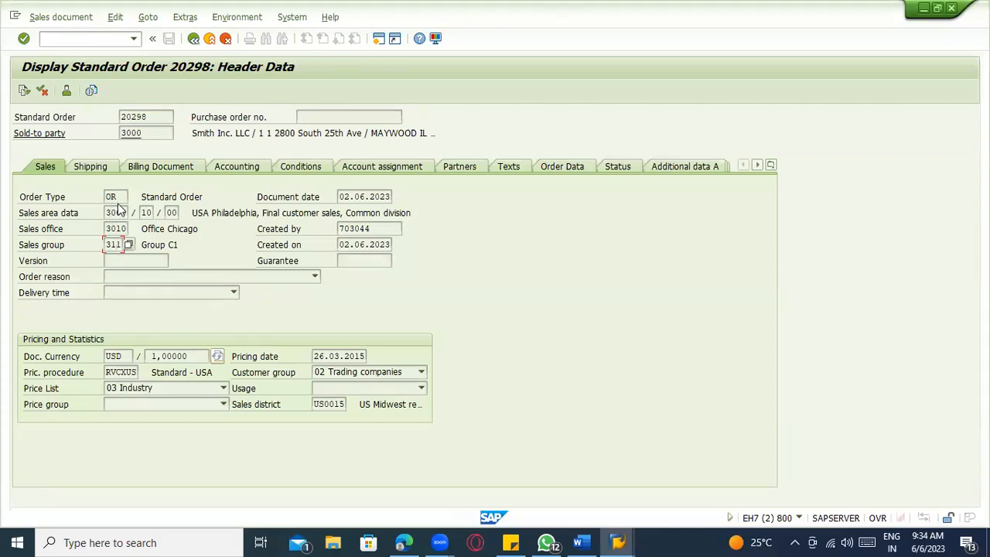
Switch to the Word notes and add the line "NORM ( MMR) ----- TAN ( SO) ------------------------NO Procurement proposal ( PR)" above the Material Master change line.
{"action": "key", "text": "alt+Tab"}
{"action": "key", "text": "alt+Tab"}
{"action": "key", "text": "alt+Tab"}
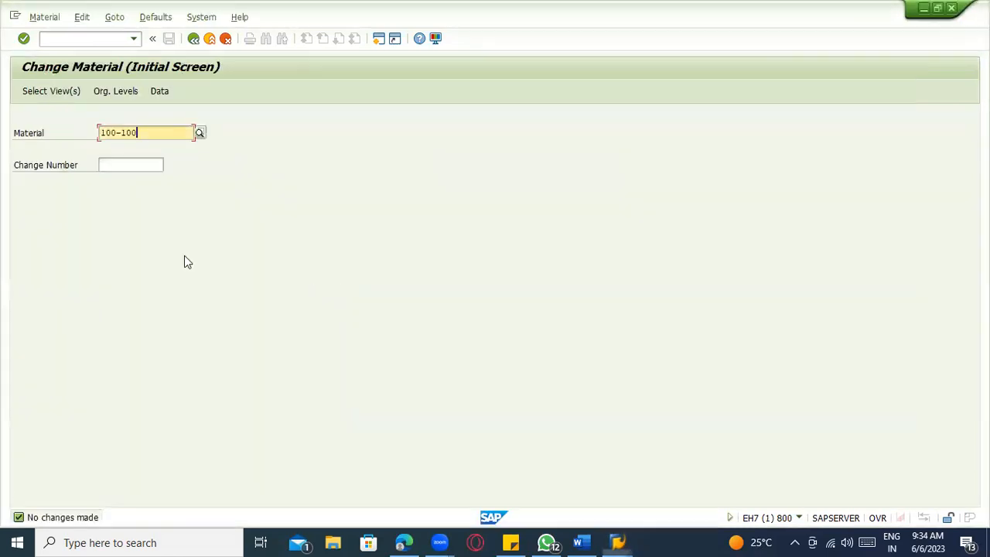
{"action": "key", "text": "alt+Tab"}
{"action": "key", "text": "alt+Tab"}
{"action": "key", "text": "alt+Tab"}
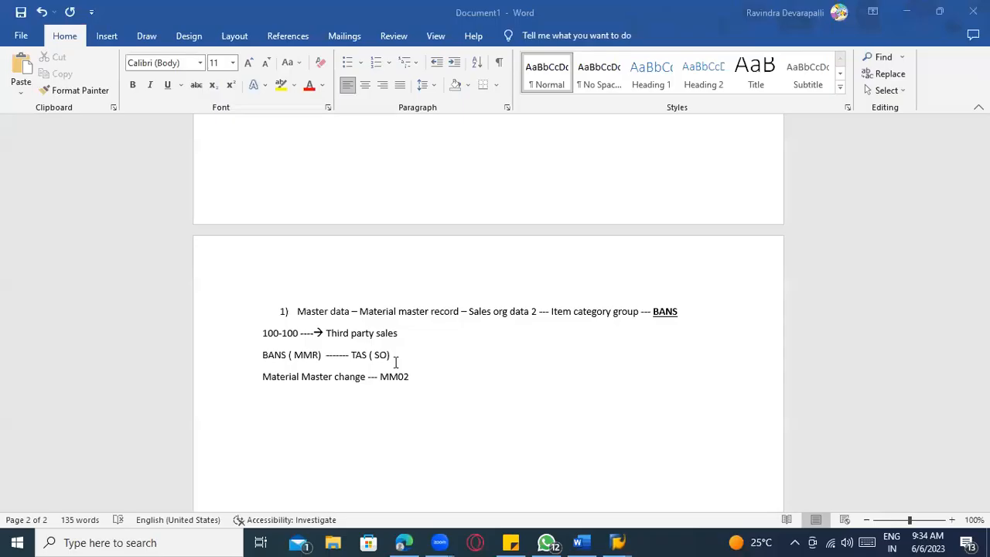
{"action": "key", "text": "Return"}
{"action": "key", "text": "Return"}
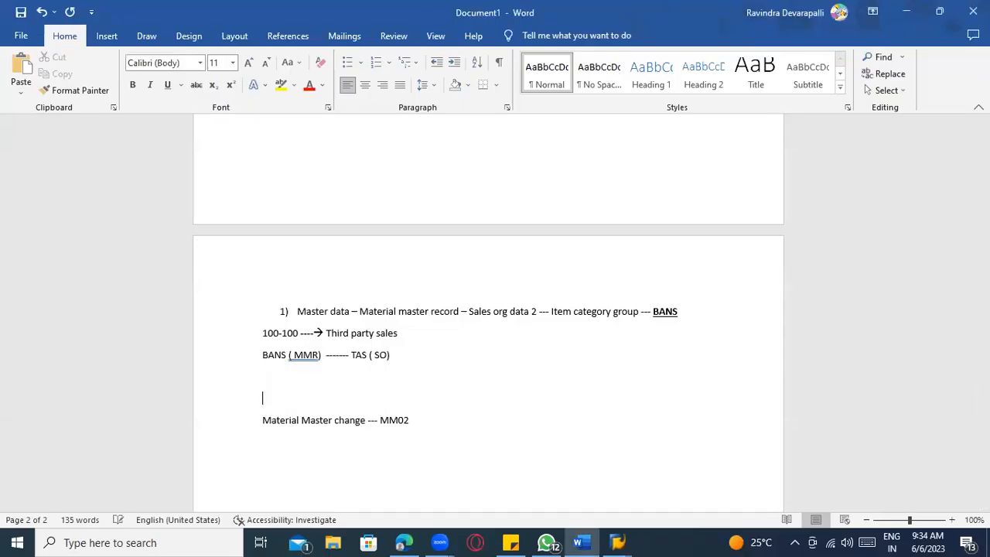
{"action": "type", "text": "NORM ( MMR) ----- TAN ( SO)"}
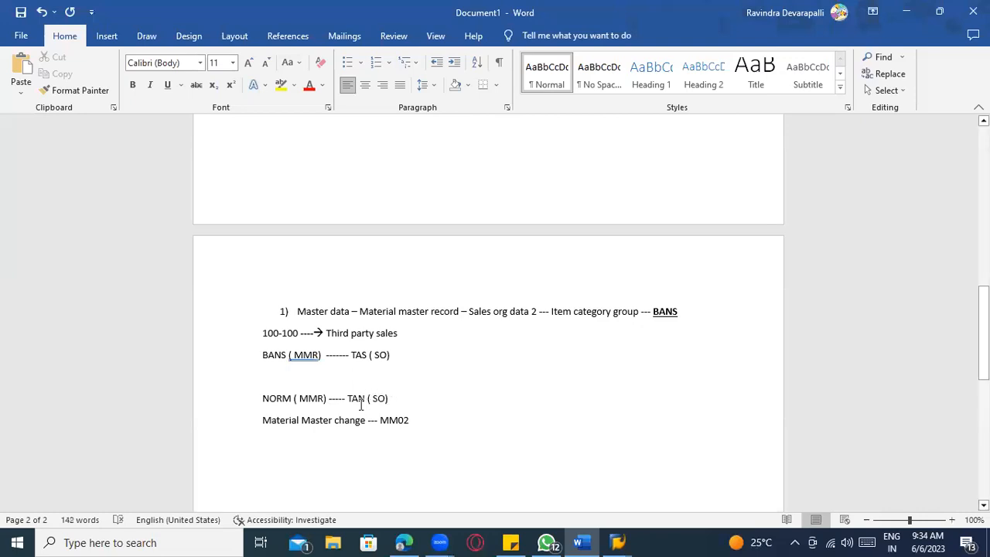
{"action": "type", "text": " ------------------------NO Procurem"}
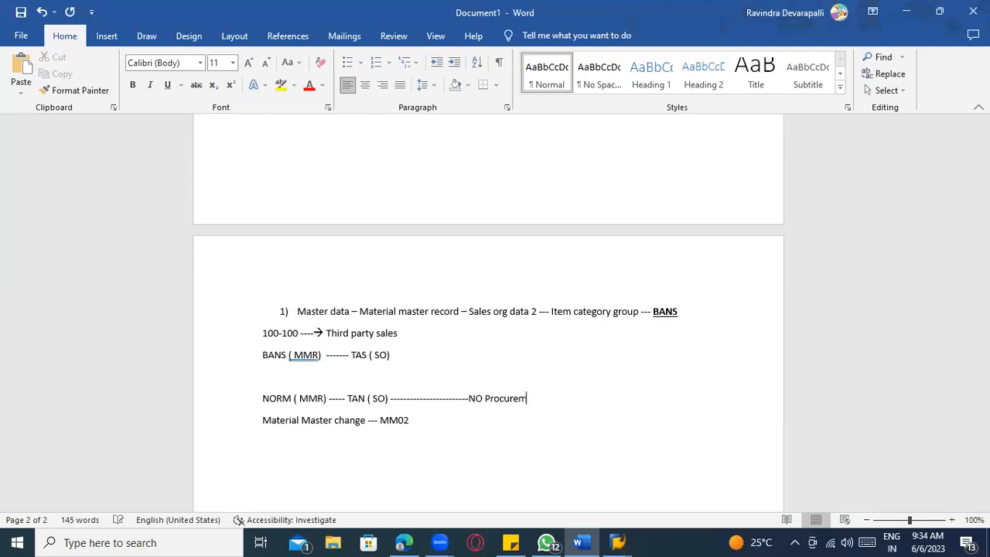
{"action": "type", "text": "ent proposal ( PR"}
Extend the BANS line after "TAS ( SO)" with a dashed connector and "System creating procurement proposal ( PR)".
{"action": "left_click", "coordinate": [396, 354]}
{"action": "type", "text": "----------------- P"}
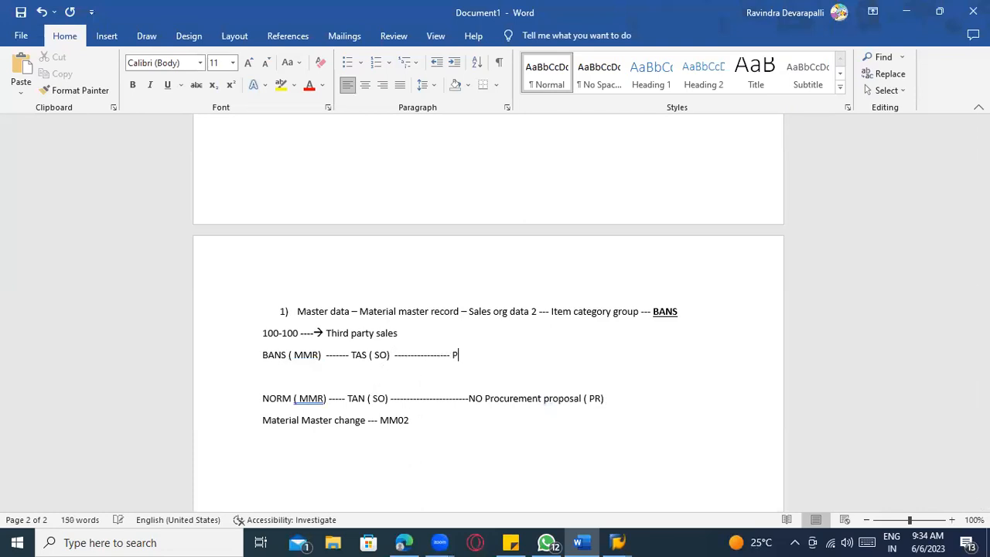
{"action": "key", "text": "BackSpace"}
{"action": "type", "text": "System creating procurement poposal ( PR"}
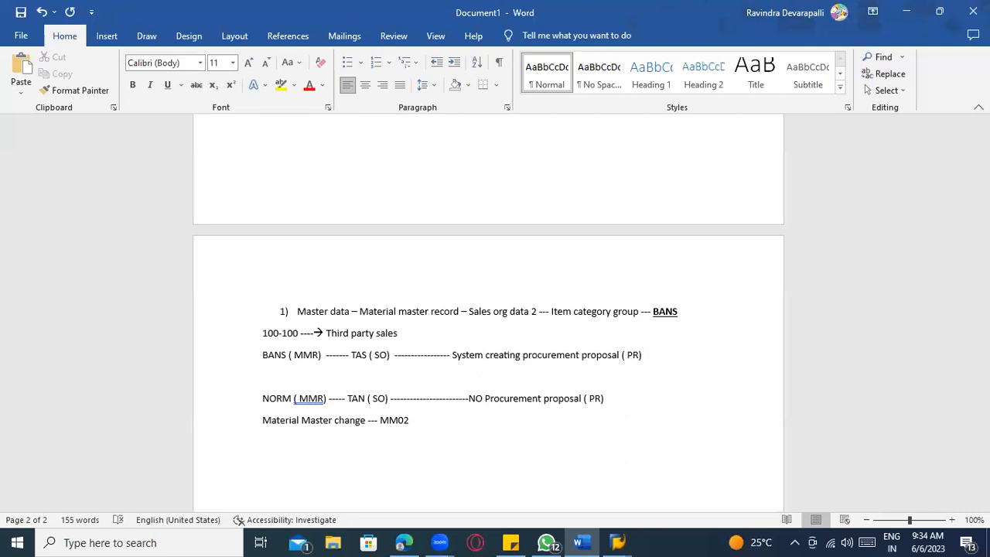
Append an arrow and "Schedule line category --- CS ( PR)" to the end of the BANS line.
{"action": "type", "text": "---> "}
{"action": "type", "text": "Sche"}
{"action": "type", "text": "dule line"}
{"action": "type", "text": " category"}
{"action": "type", "text": " --- CS "}
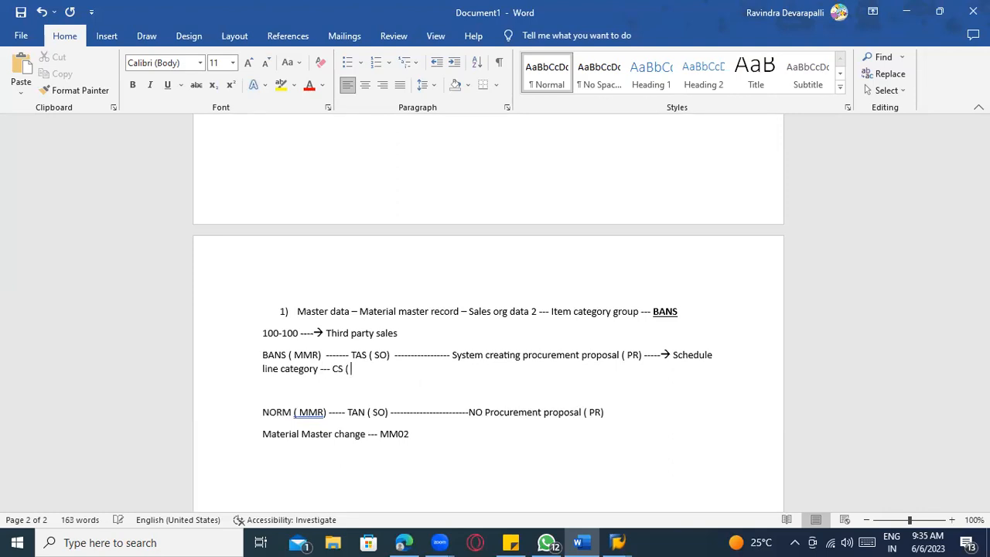
{"action": "type", "text": "( PR"}
Append a dashed connector and "Schedule line category ---CN ( NO PR)" to the end of the NORM line.
{"action": "left_click", "coordinate": [612, 416]}
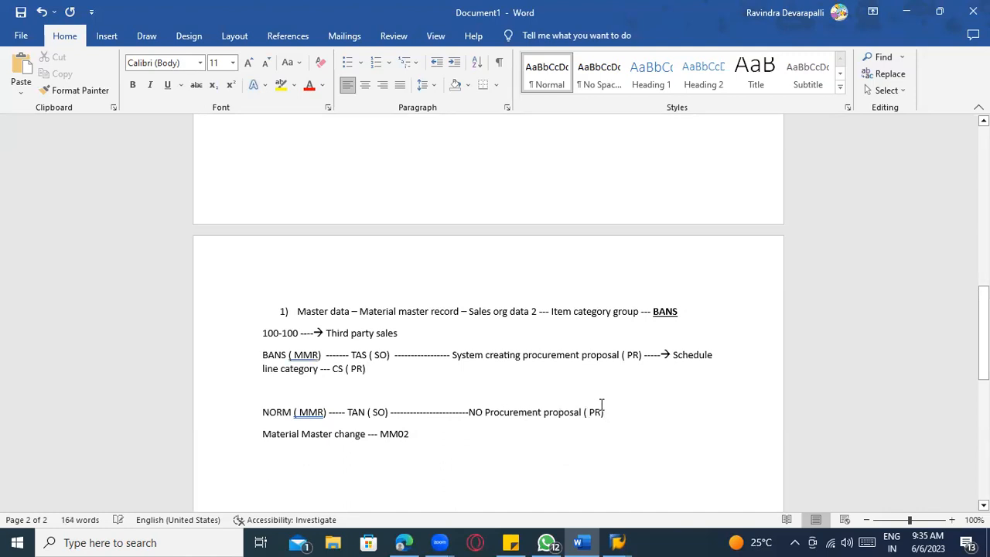
{"action": "type", "text": "------------"}
{"action": "type", "text": "------"}
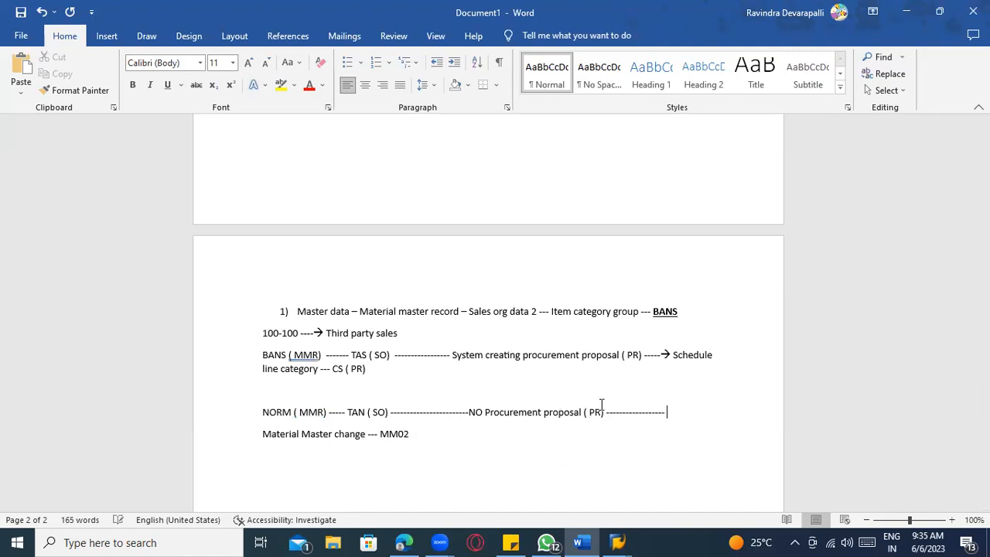
{"action": "type", "text": "  Schedule lin"}
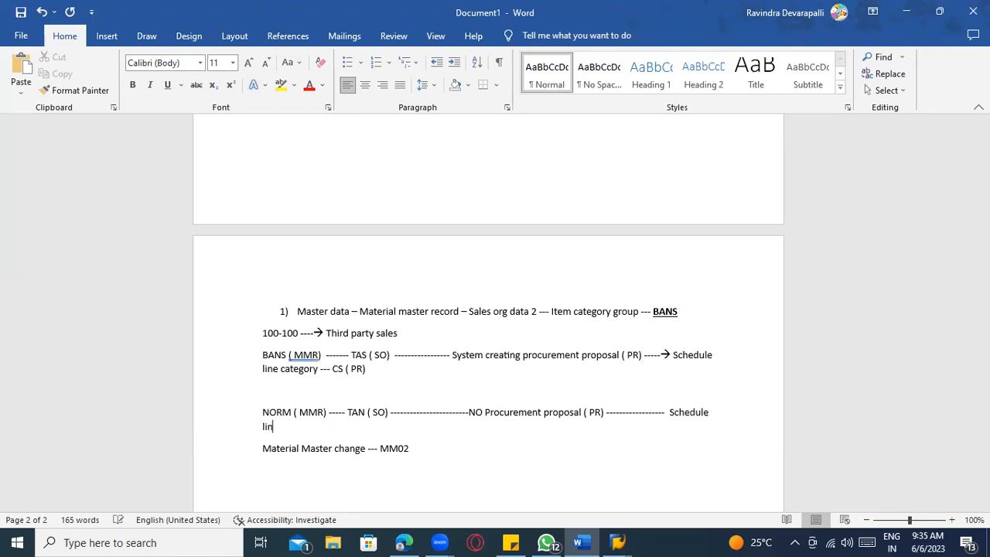
{"action": "type", "text": "e cateo"}
{"action": "type", "text": "ory ---CN ( NO PR)"}
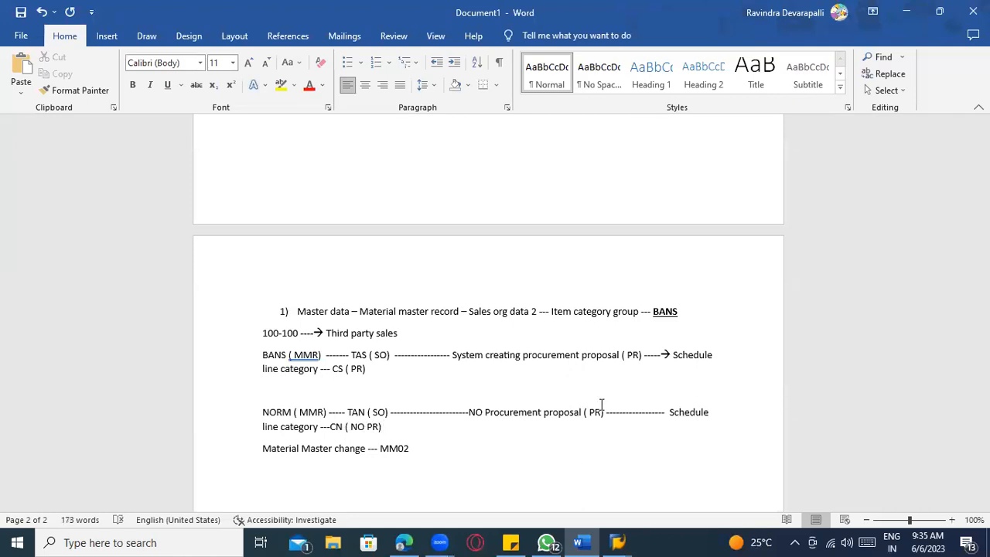
Prefix the NORM line with "Normal Sales :" and the BANS line with "Third Party sales :".
{"action": "left_click", "coordinate": [263, 412]}
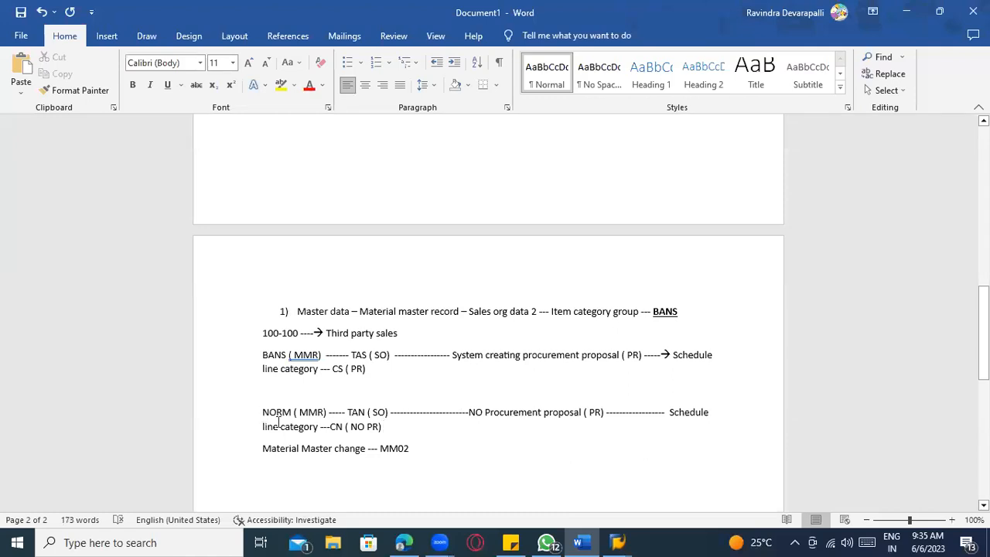
{"action": "type", "text": "Normal Sales :"}
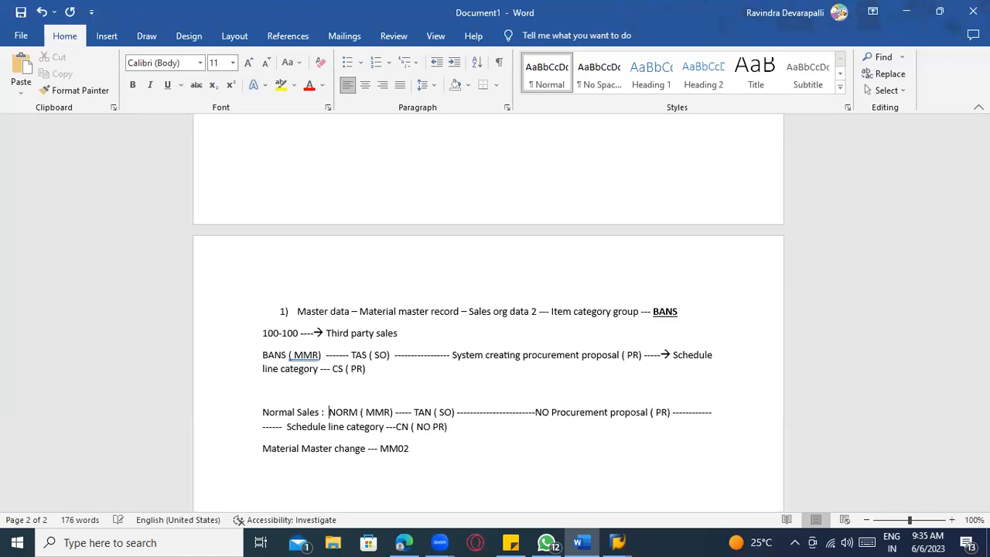
{"action": "left_click", "coordinate": [263, 355]}
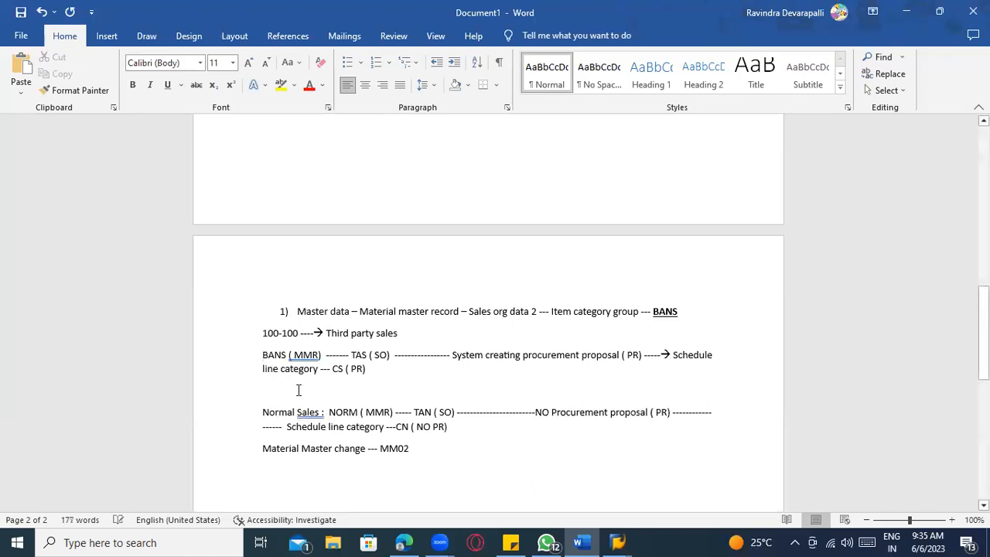
{"action": "type", "text": "Third Pary"}
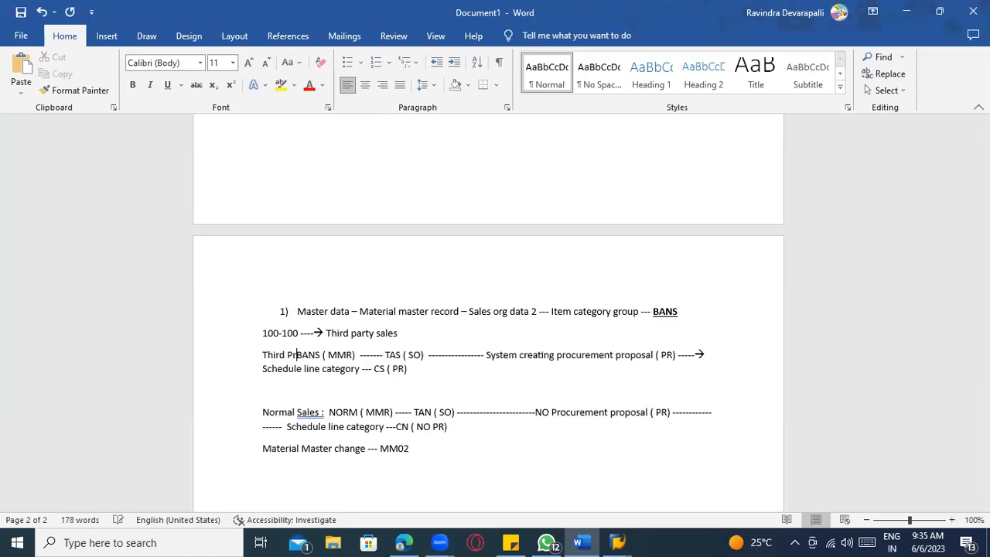
{"action": "key", "text": "BackSpace"}
{"action": "type", "text": "ty s"}
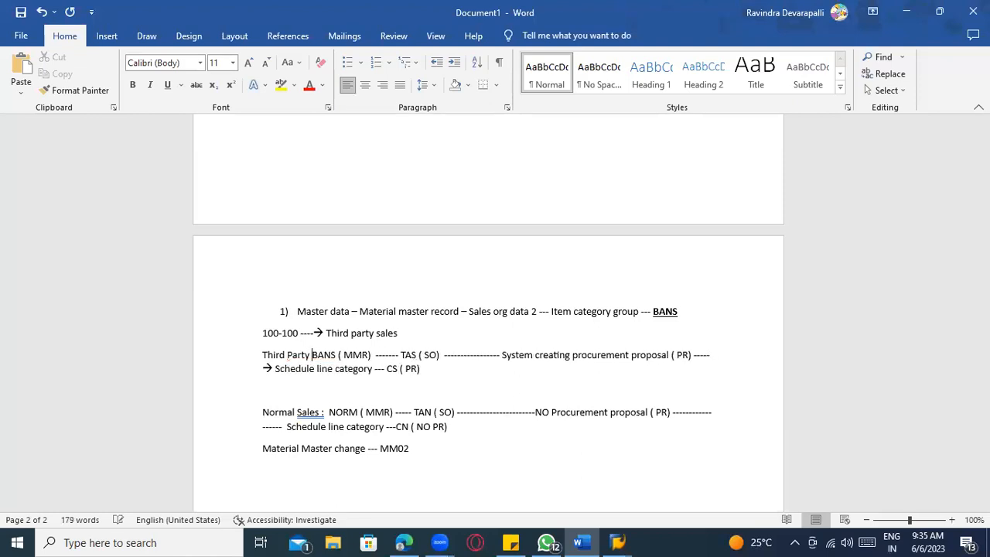
{"action": "type", "text": "ales :"}
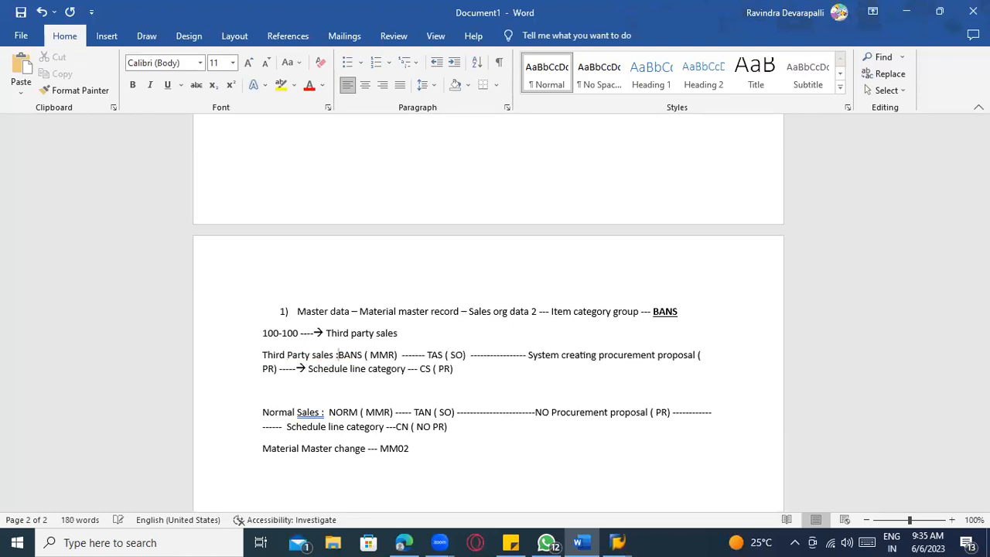
Highlight the "Third Party sales :" and "Normal Sales" labels in yellow.
{"action": "left_click_drag", "start_coordinate": [262, 355], "coordinate": [341, 356]}
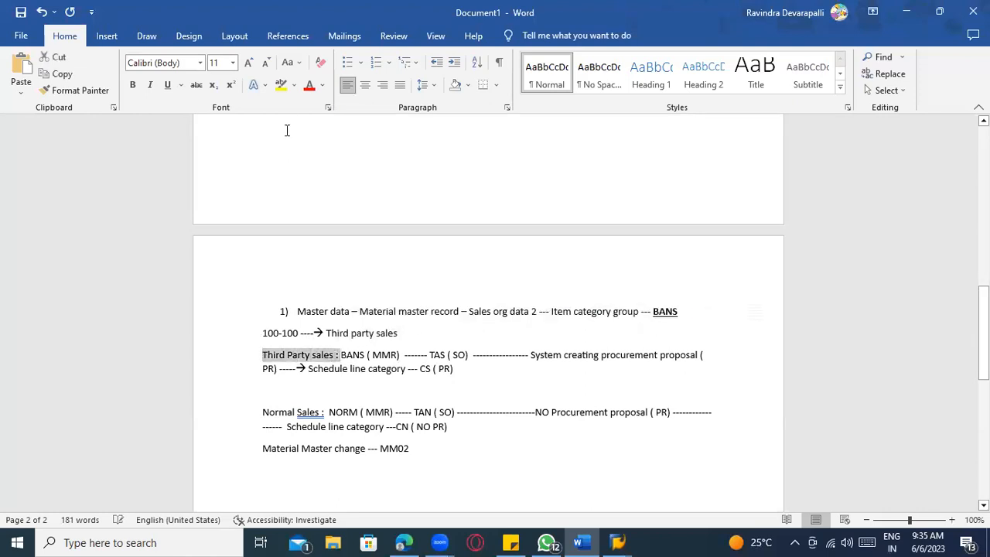
{"action": "left_click", "coordinate": [281, 84]}
{"action": "left_click", "coordinate": [338, 355]}
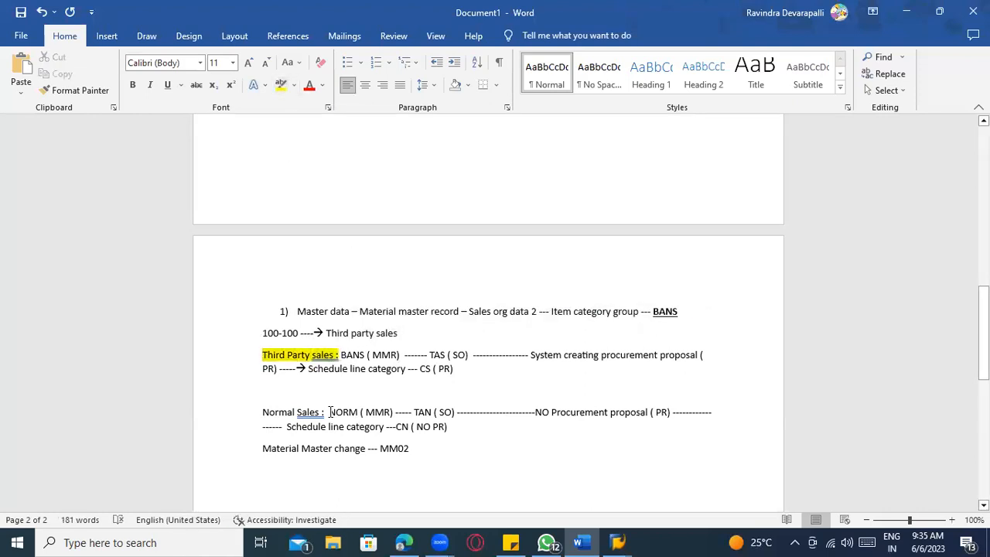
{"action": "left_click_drag", "start_coordinate": [293, 411], "coordinate": [325, 412]}
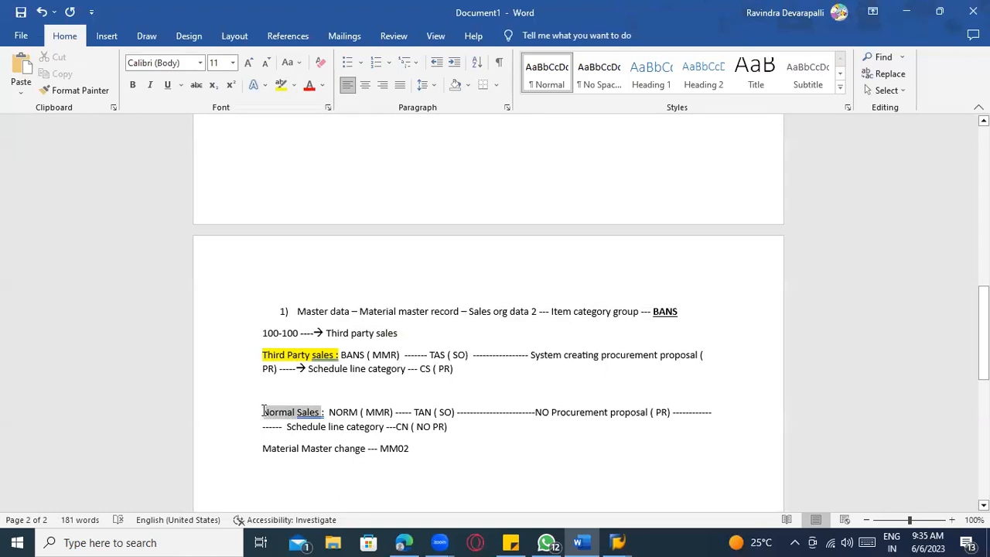
{"action": "left_click", "coordinate": [282, 85]}
{"action": "key", "text": "Left"}
{"action": "scroll", "coordinate": [446, 445], "scroll_direction": "down", "scroll_amount": 5}
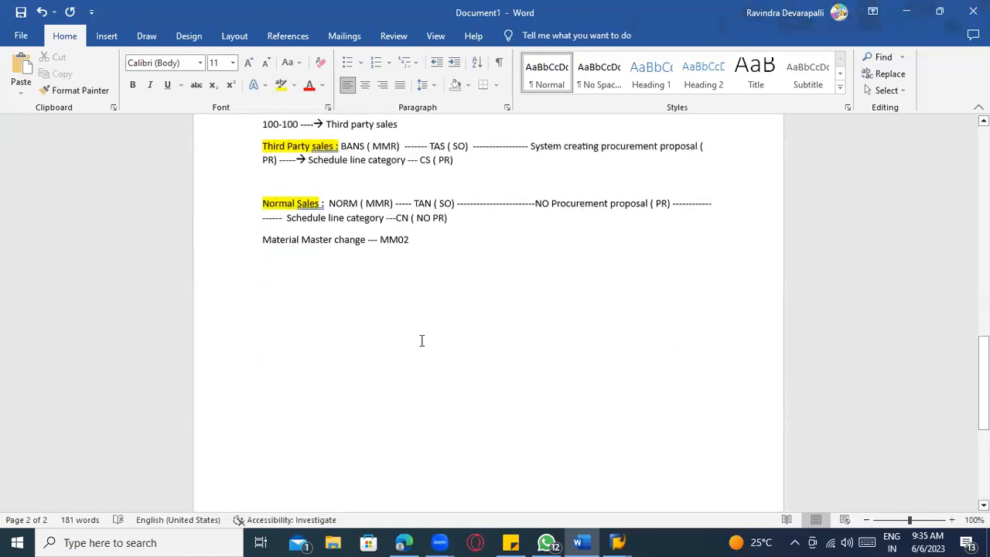
Return to SAP, review the new order's initial data and look up the order number on the reference order's header.
{"action": "key", "text": "alt+Tab"}
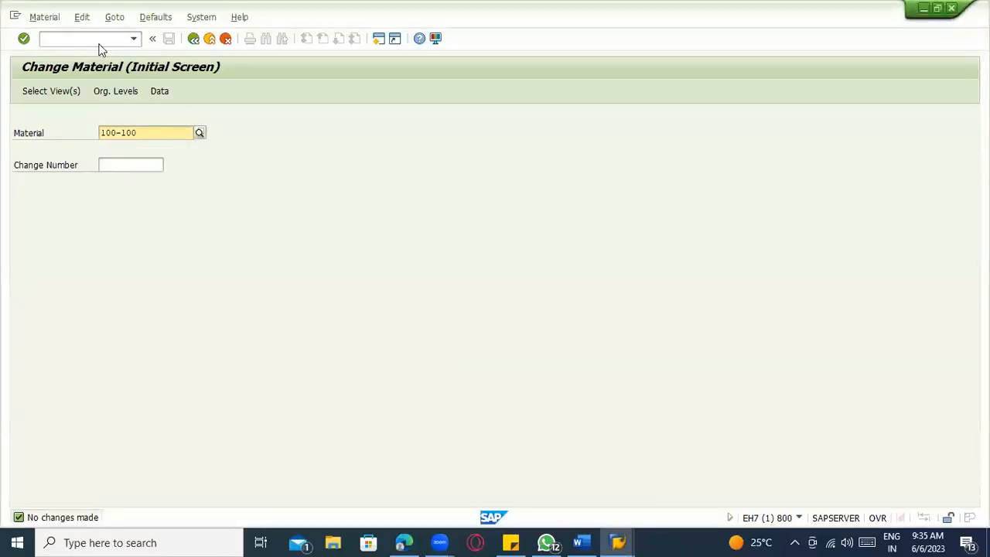
{"action": "key", "text": "alt+Tab"}
{"action": "key", "text": "alt+Tab"}
{"action": "left_click", "coordinate": [137, 196]}
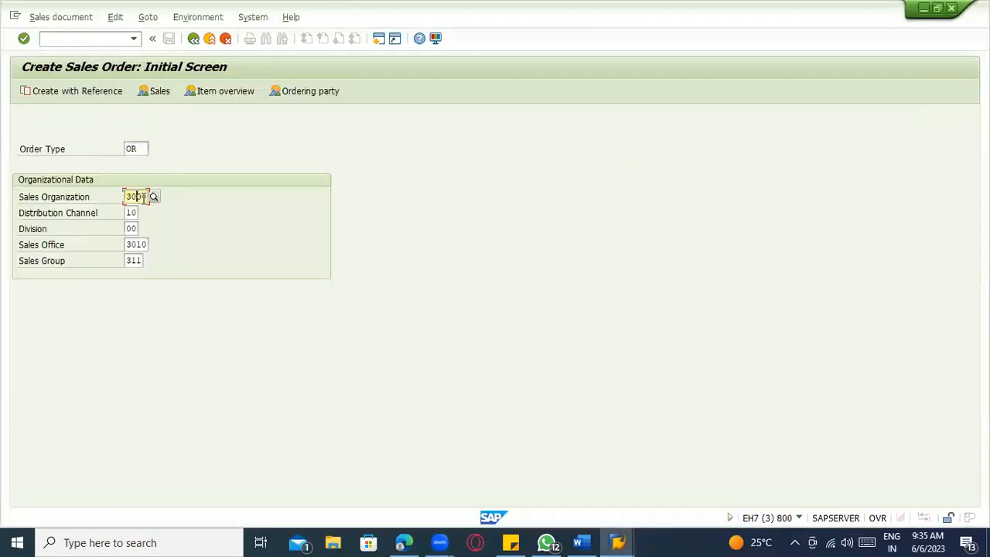
{"action": "key", "text": "alt+Tab"}
{"action": "key", "text": "alt+Tab"}
{"action": "key", "text": "Tab"}
{"action": "key", "text": "Tab"}
{"action": "left_click_drag", "start_coordinate": [147, 116], "coordinate": [121, 110]}
{"action": "left_click", "coordinate": [118, 115]}
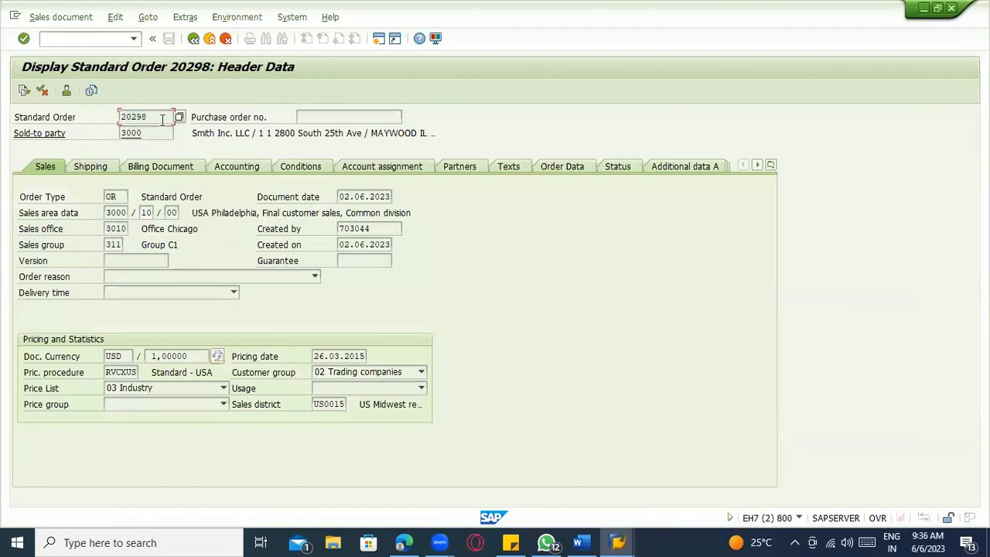
Create the new sales order with reference to an existing order, entering the reference order's number and copying it.
{"action": "key", "text": "alt+Tab"}
{"action": "key", "text": "Tab"}
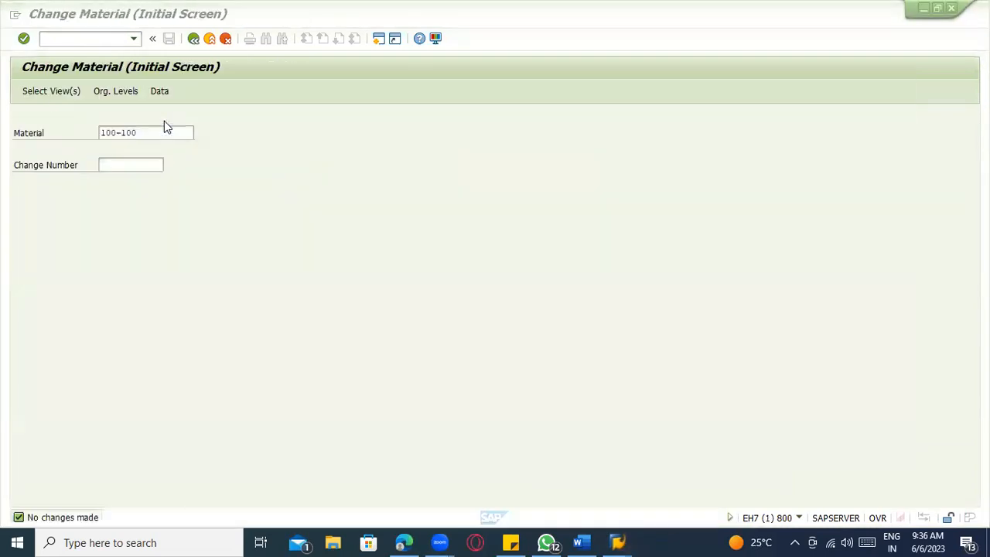
{"action": "left_click", "coordinate": [176, 134]}
{"action": "key", "text": "alt+Tab"}
{"action": "key", "text": "Tab"}
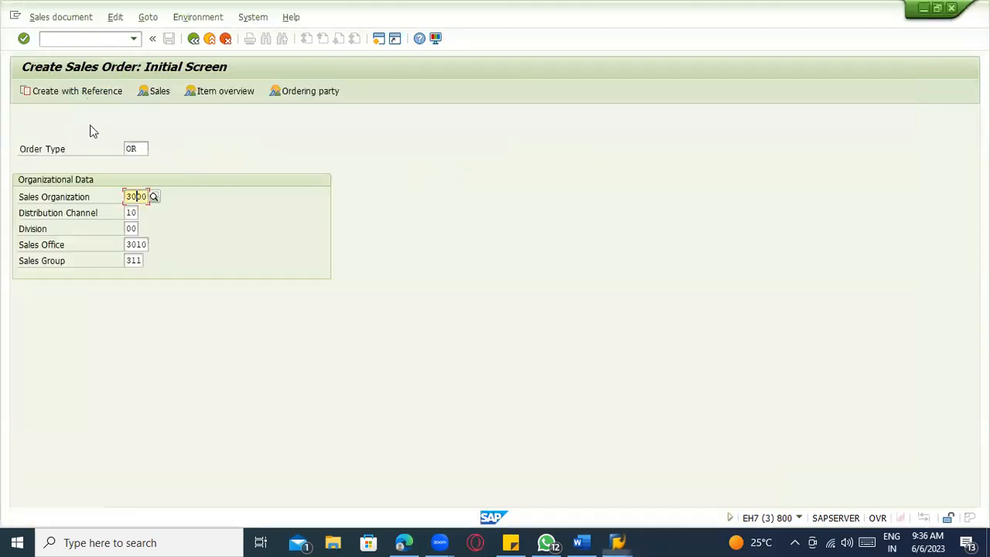
{"action": "left_click", "coordinate": [82, 91]}
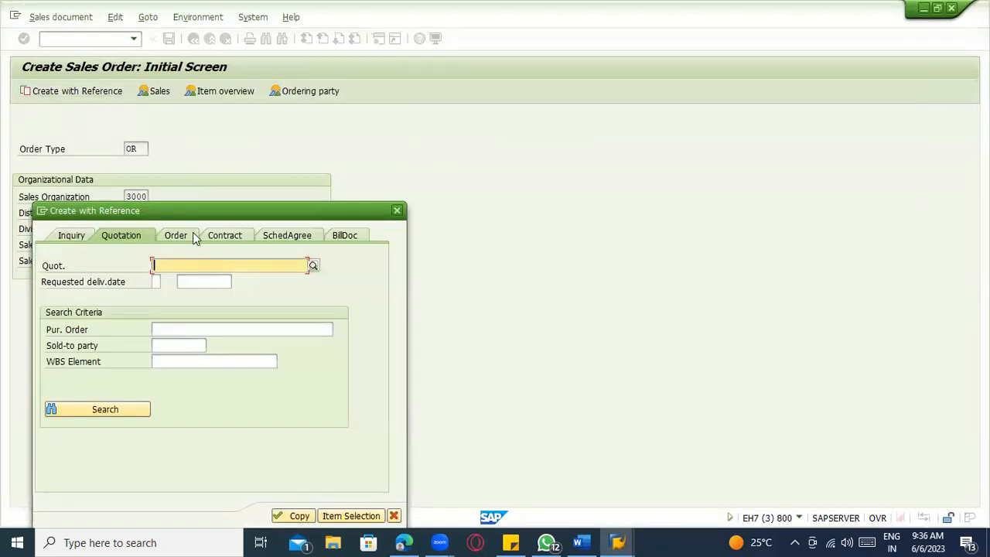
{"action": "left_click", "coordinate": [188, 235]}
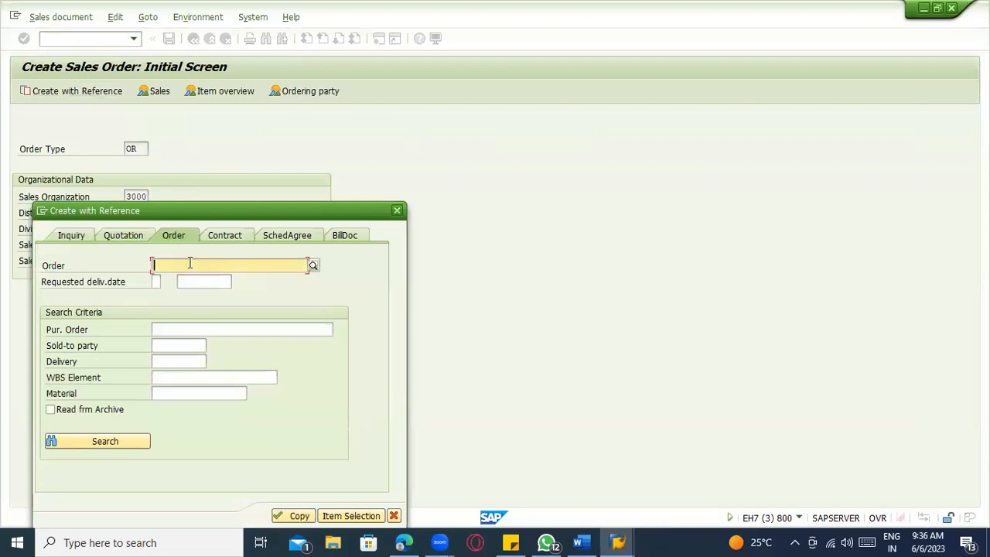
{"action": "type", "text": "20298"}
{"action": "left_click", "coordinate": [297, 515]}
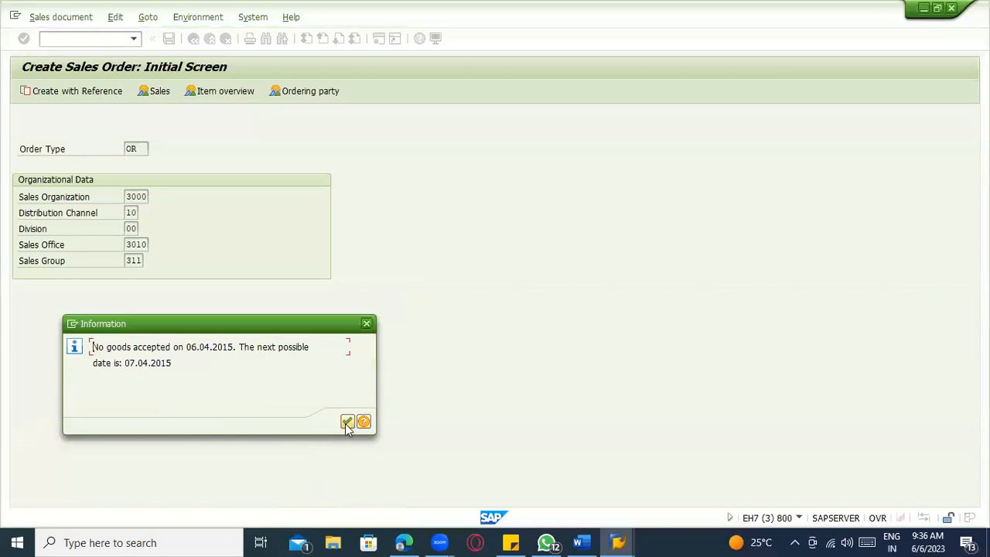
Accept the delivery proposal of 10 ST on 19.06.2023 for item 10, material 100-100, and continue to the order overview.
{"action": "left_click", "coordinate": [347, 422]}
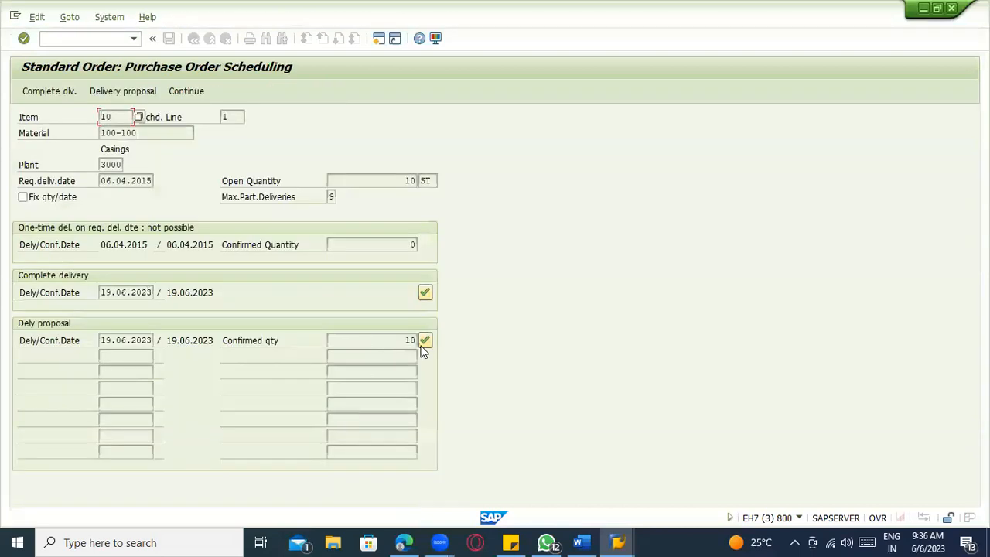
{"action": "left_click", "coordinate": [426, 340]}
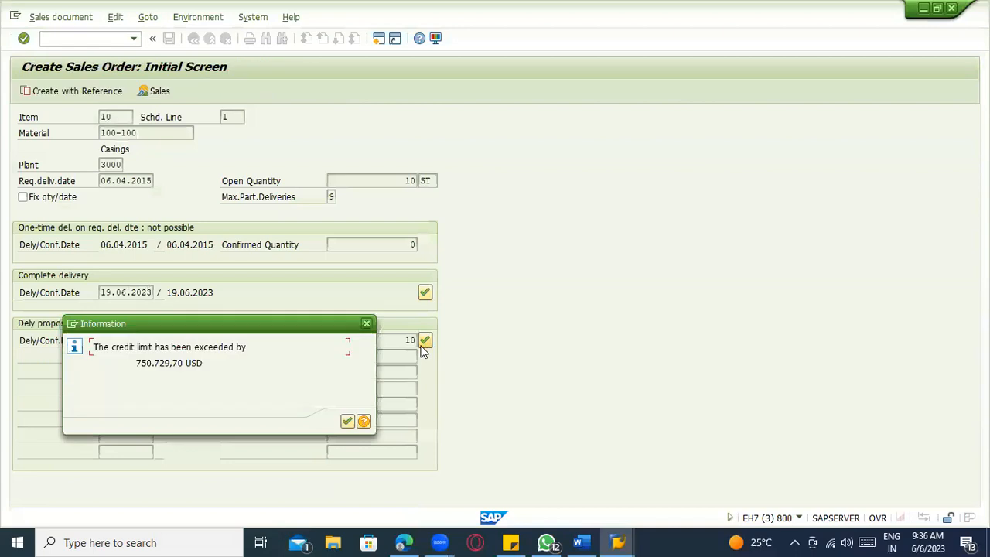
{"action": "left_click", "coordinate": [346, 421]}
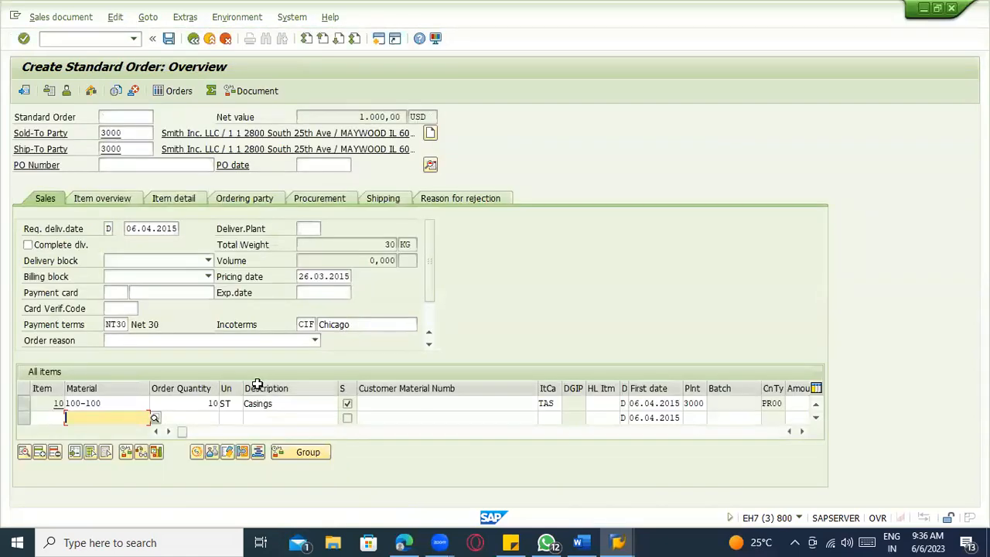
Set item 10's first date and the order's requested delivery date to 06.06.2023.
{"action": "left_click", "coordinate": [382, 403]}
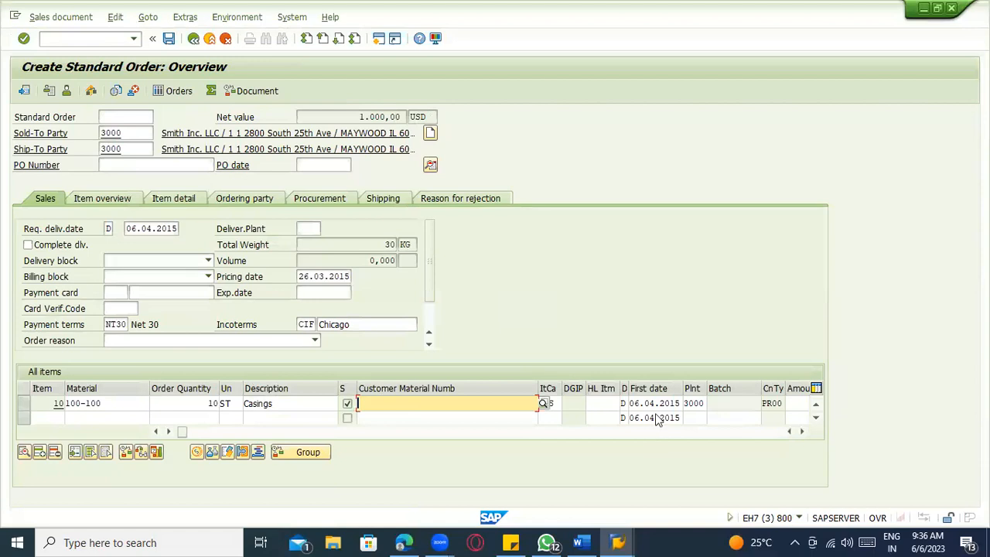
{"action": "left_click", "coordinate": [690, 405]}
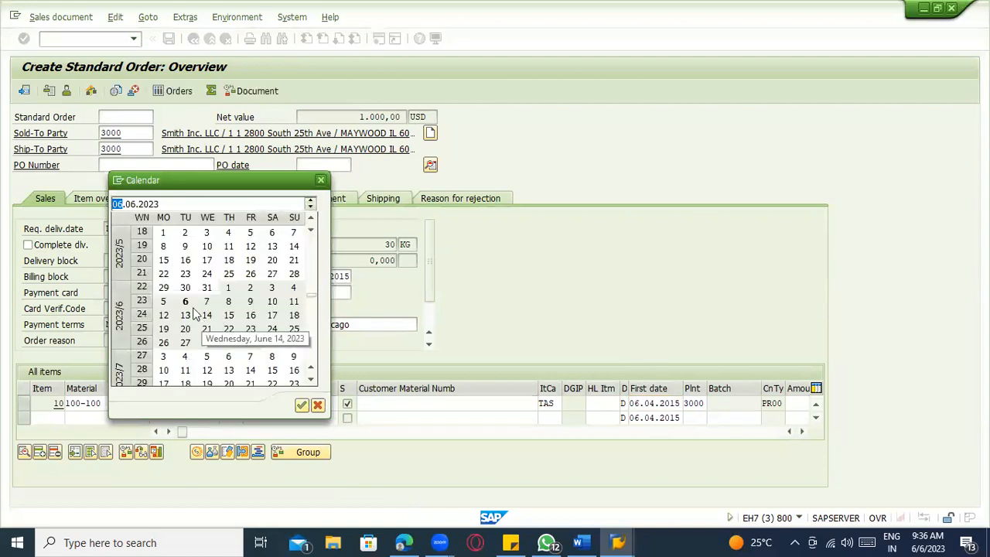
{"action": "double_click", "coordinate": [185, 301]}
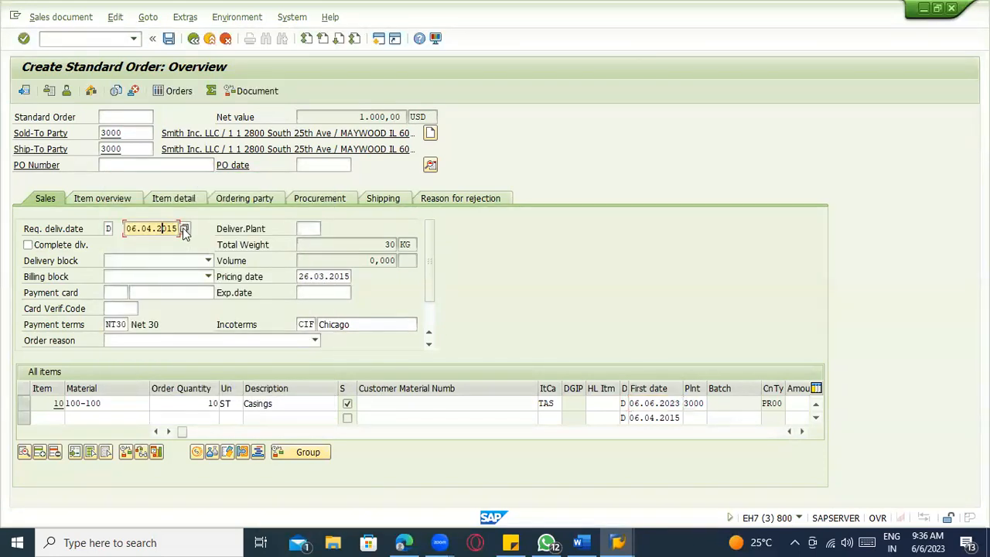
{"action": "left_click", "coordinate": [208, 292]}
{"action": "left_click", "coordinate": [219, 291]}
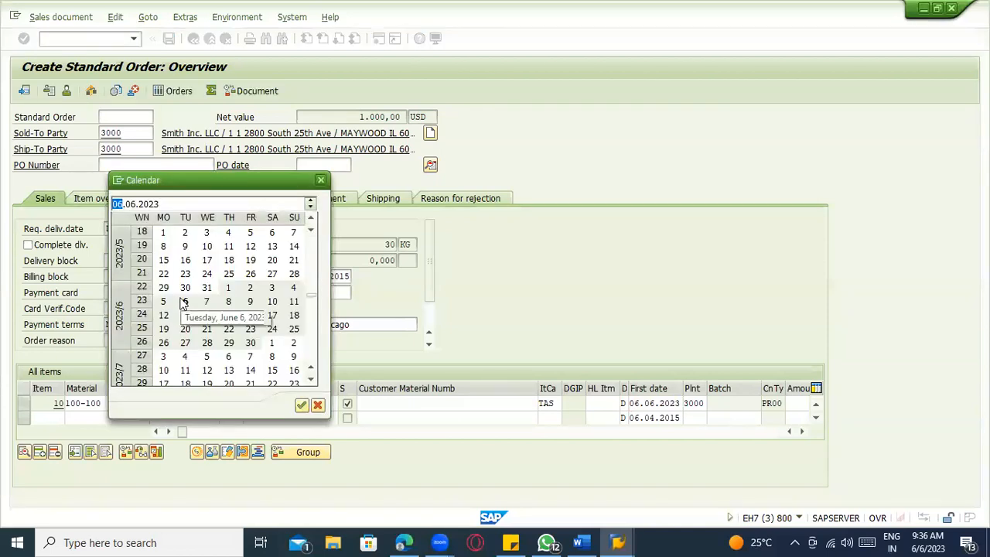
{"action": "double_click", "coordinate": [186, 301]}
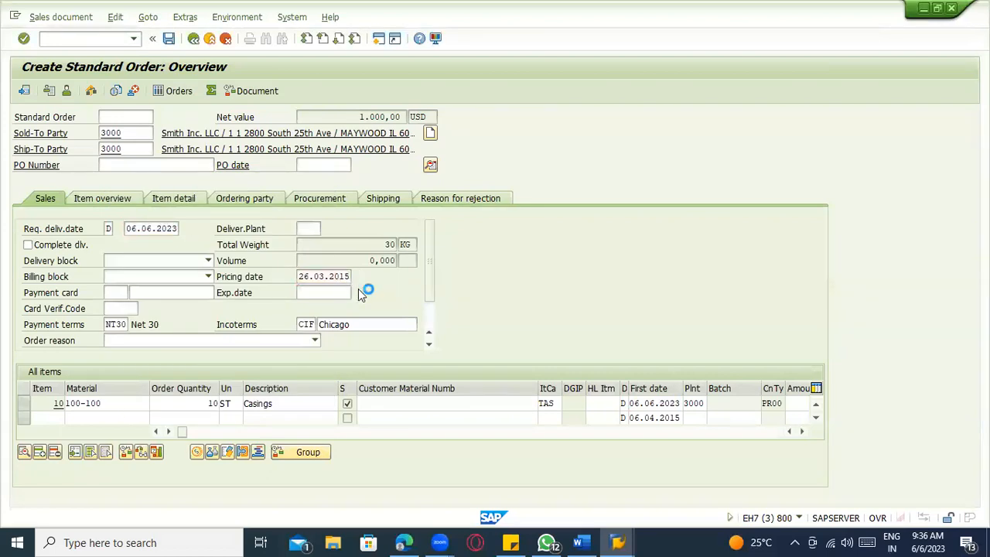
Set the order's pricing date to 26.06.2023.
{"action": "left_click", "coordinate": [361, 290]}
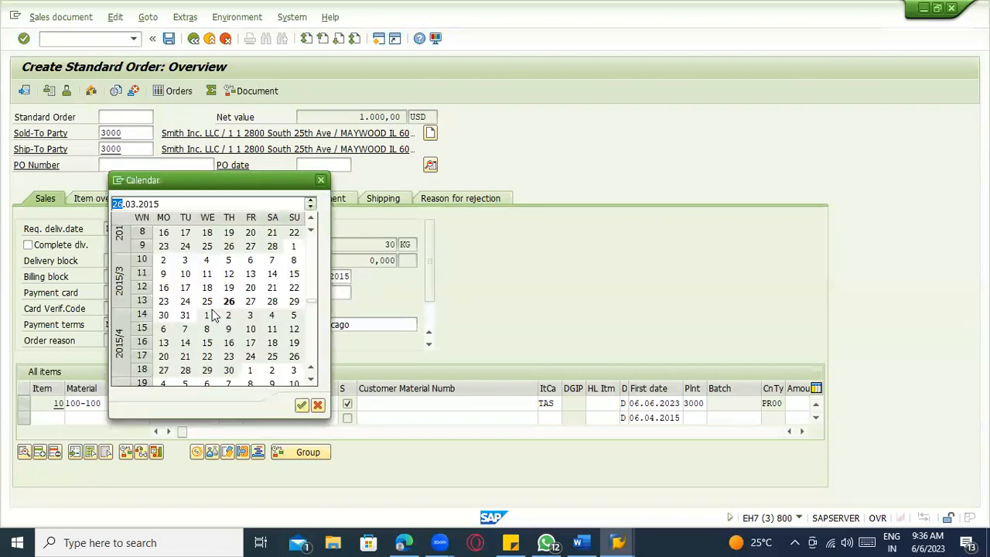
{"action": "double_click", "coordinate": [229, 301]}
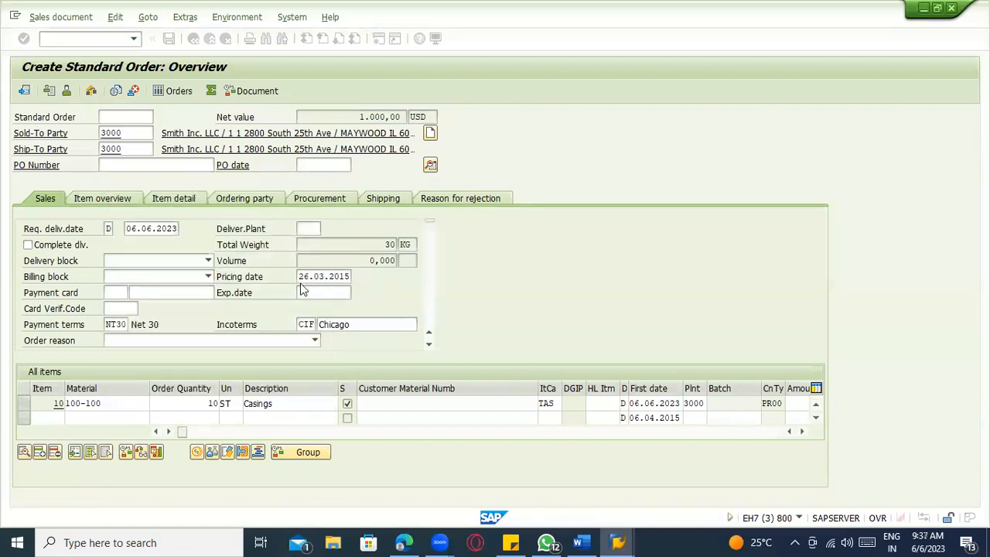
{"action": "type", "text": "06"}
{"action": "key", "text": "Right"}
{"action": "key", "text": "Right"}
{"action": "key", "text": "Right"}
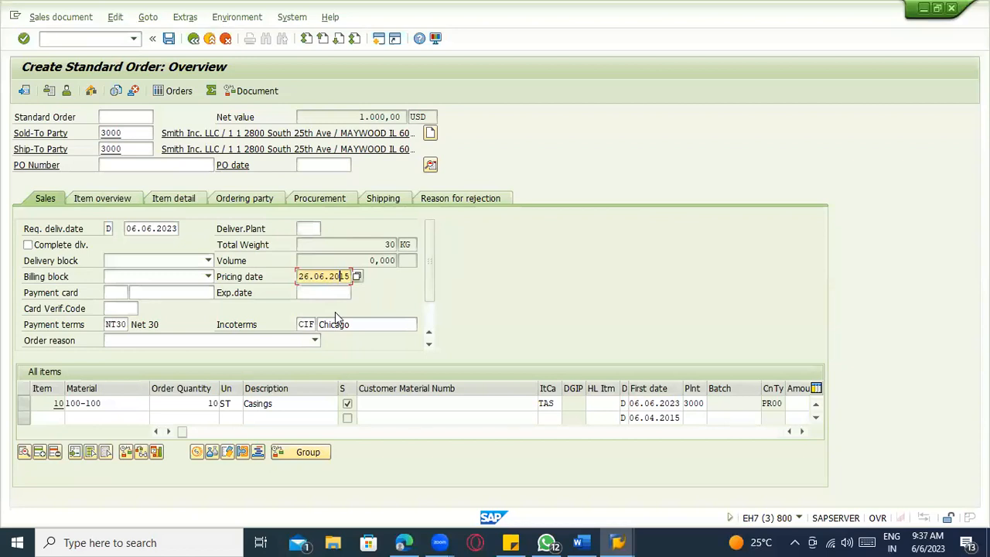
{"action": "type", "text": "23"}
{"action": "key", "text": "Return"}
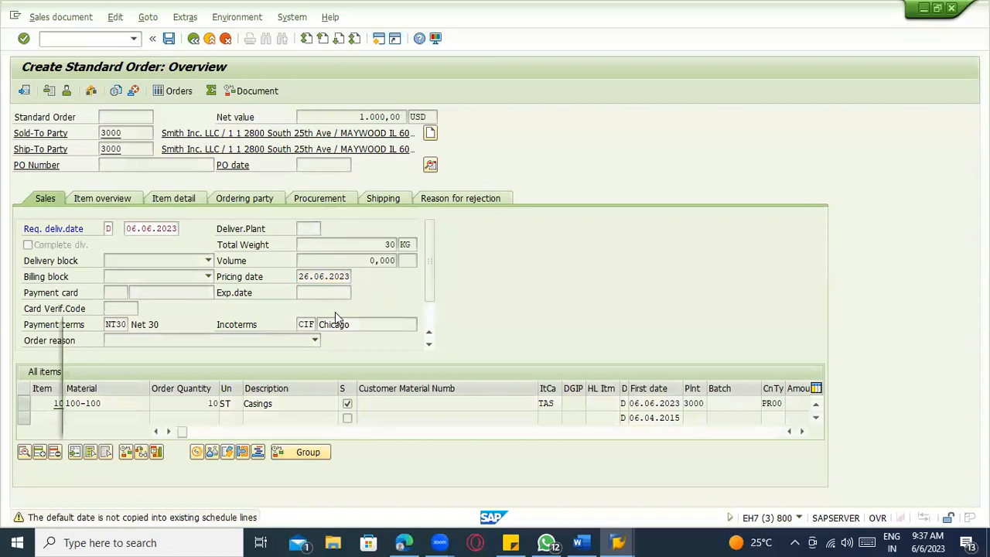
Confirm the changed order dates and accept the rescheduled delivery proposal of 10 ST on 19.06.2023 for item 10.
{"action": "key", "text": "Return"}
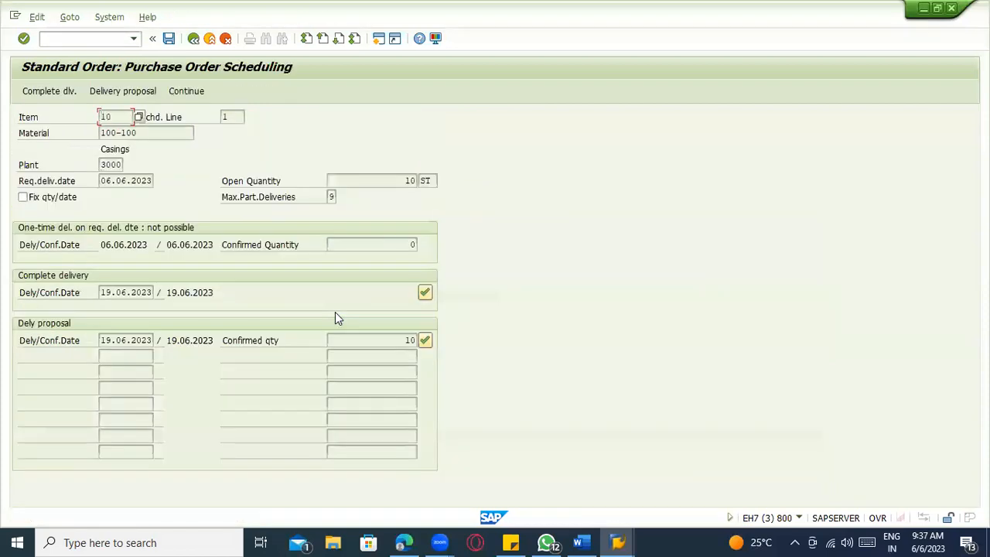
{"action": "left_click", "coordinate": [425, 341]}
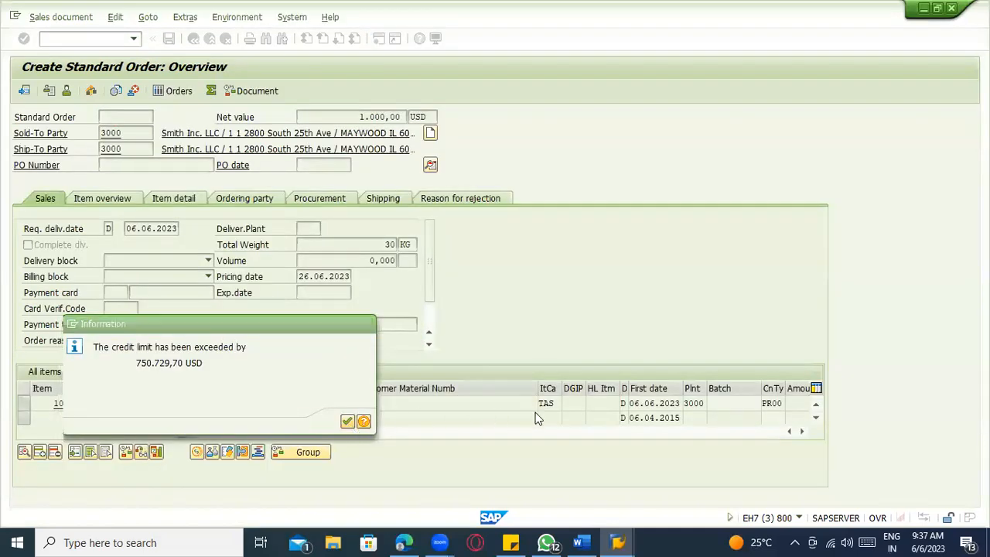
{"action": "key", "text": "Return"}
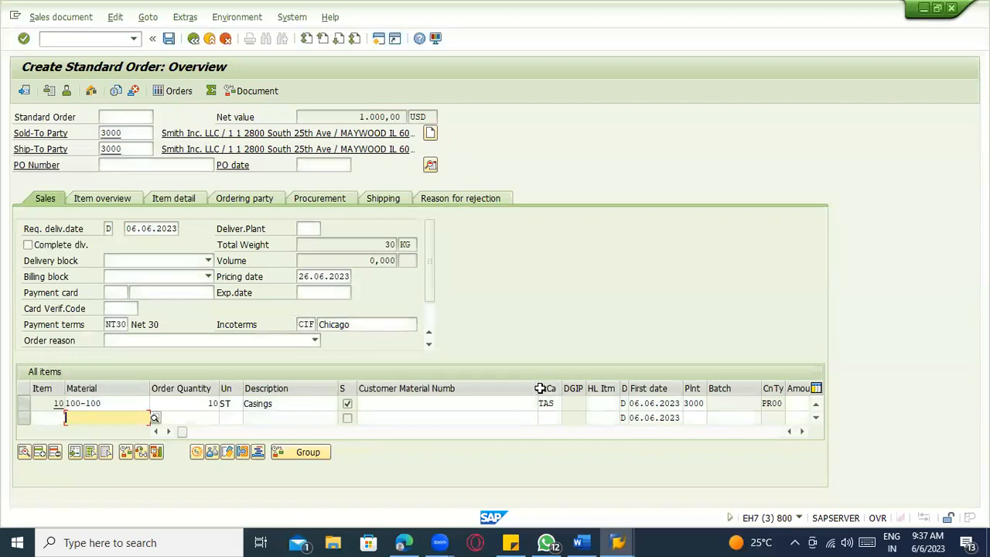
Narrow the Customer Material Numb column in the item table and select item 10's item category TAS.
{"action": "left_click_drag", "start_coordinate": [539, 388], "coordinate": [463, 390]}
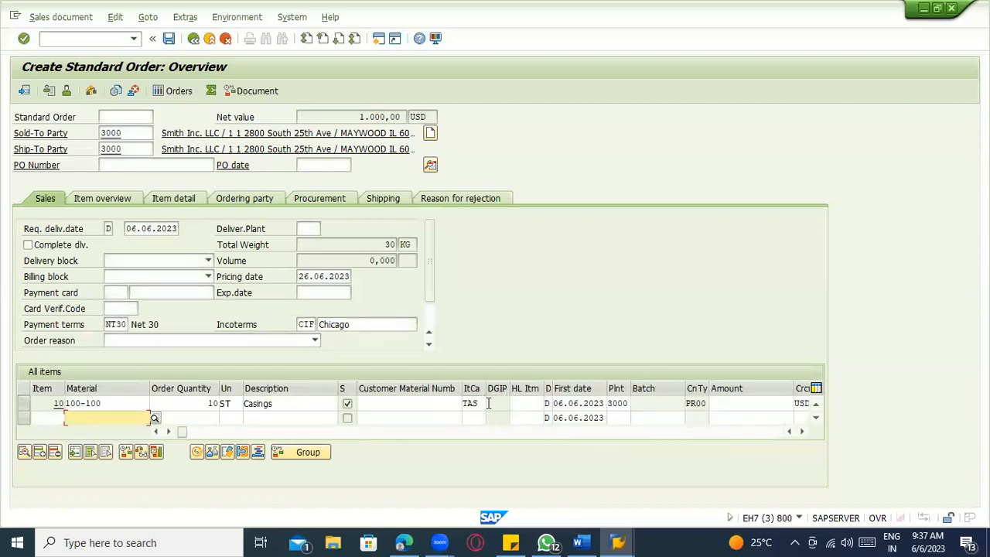
{"action": "left_click", "coordinate": [482, 403]}
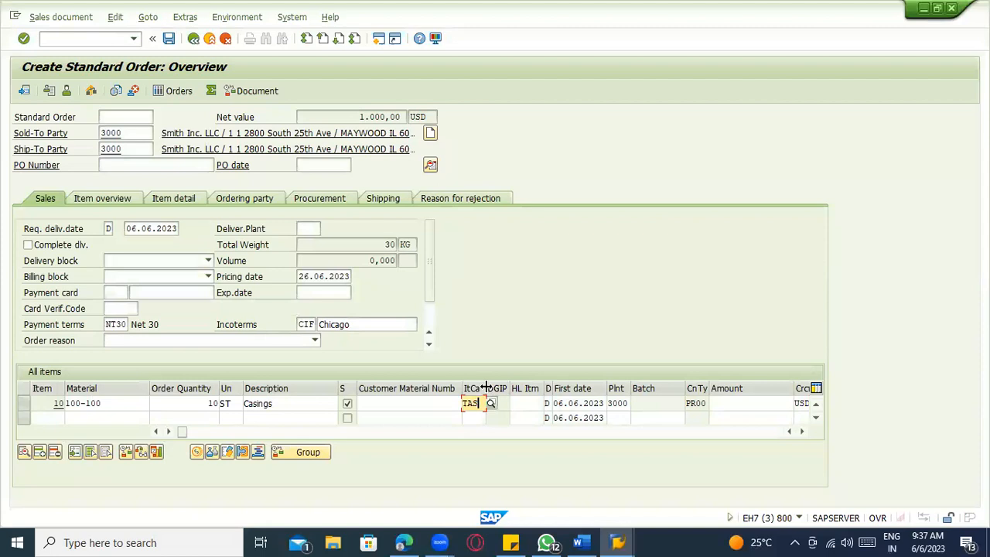
Widen the item category column and display the schedule lines of item 10 to check their schedule line category.
{"action": "left_click_drag", "start_coordinate": [486, 388], "coordinate": [552, 388]}
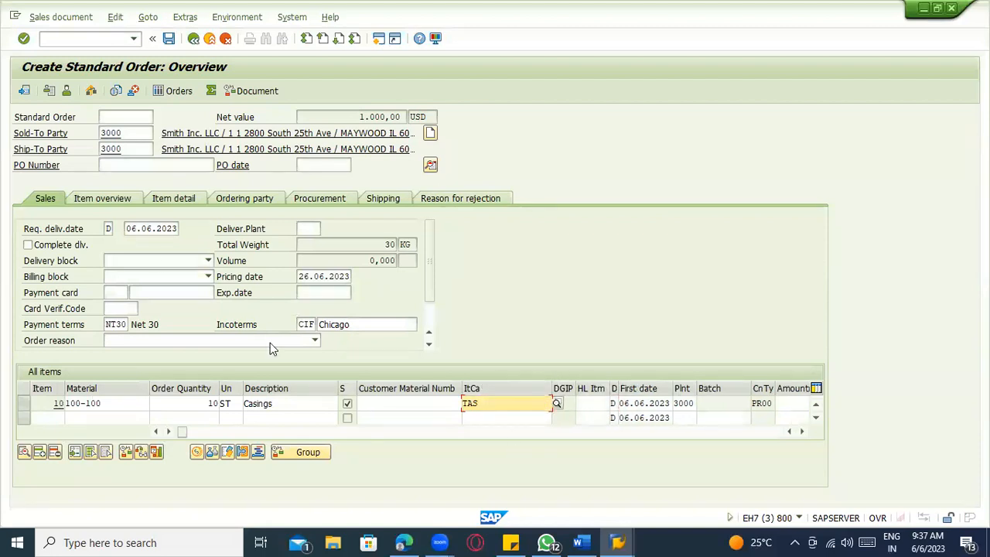
{"action": "left_click", "coordinate": [394, 401]}
{"action": "left_click", "coordinate": [23, 403]}
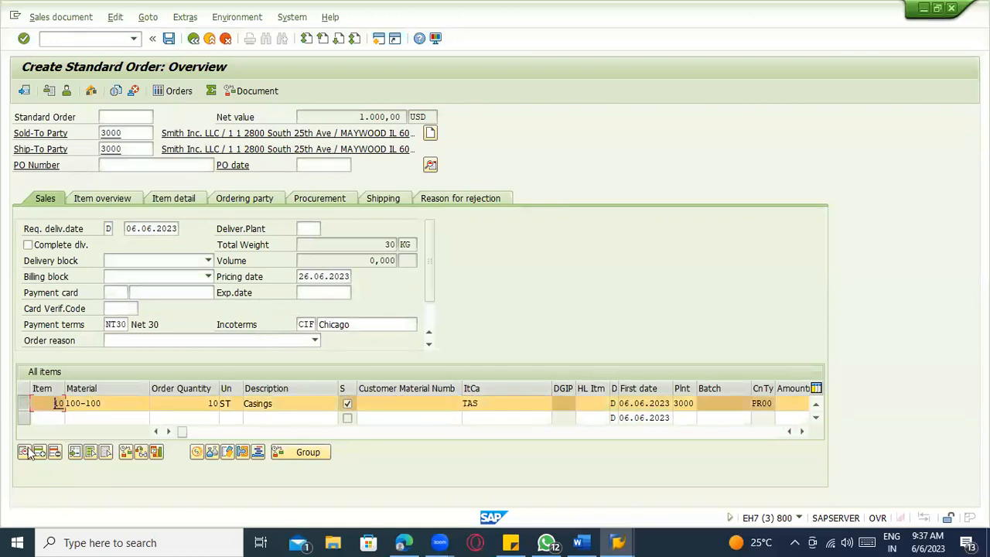
{"action": "left_click", "coordinate": [24, 451]}
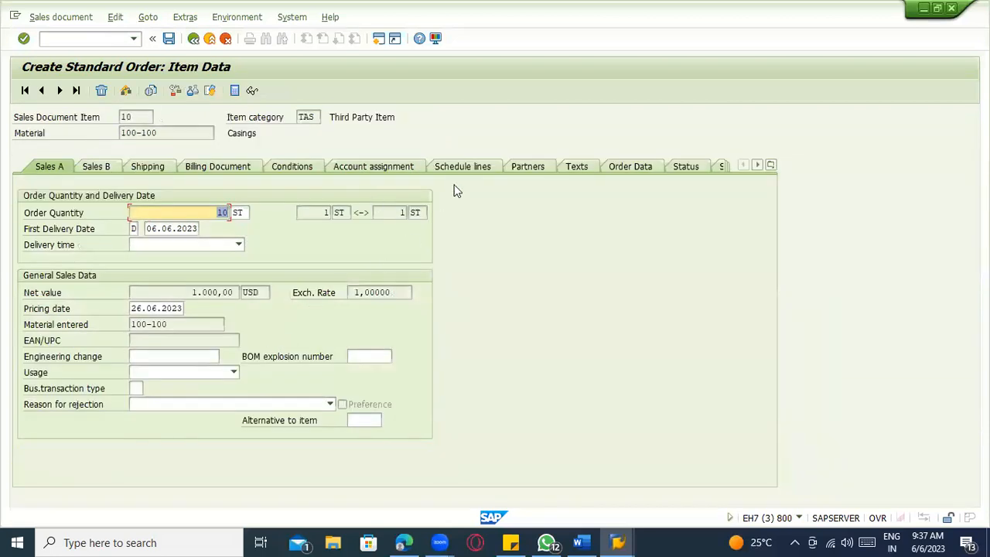
{"action": "left_click", "coordinate": [460, 167]}
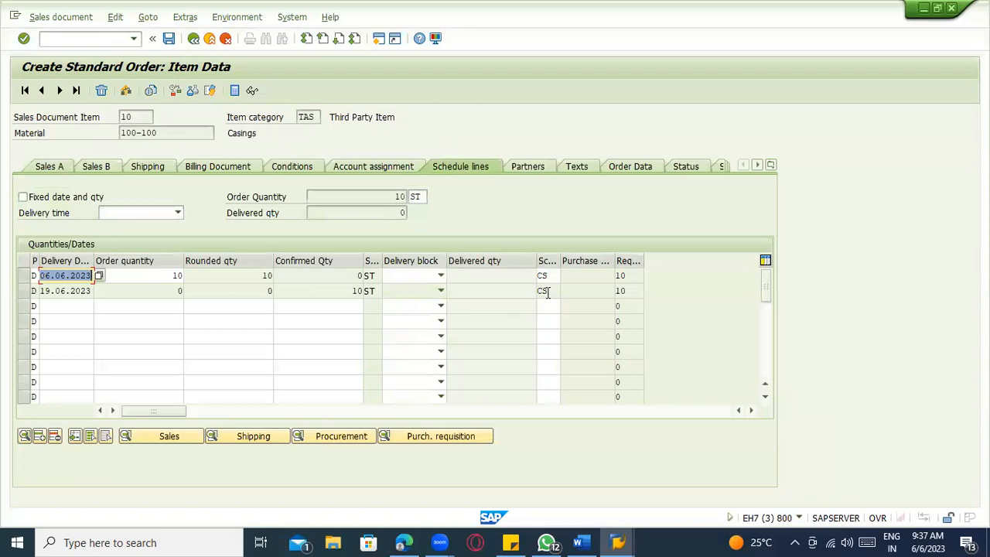
{"action": "left_click", "coordinate": [546, 291]}
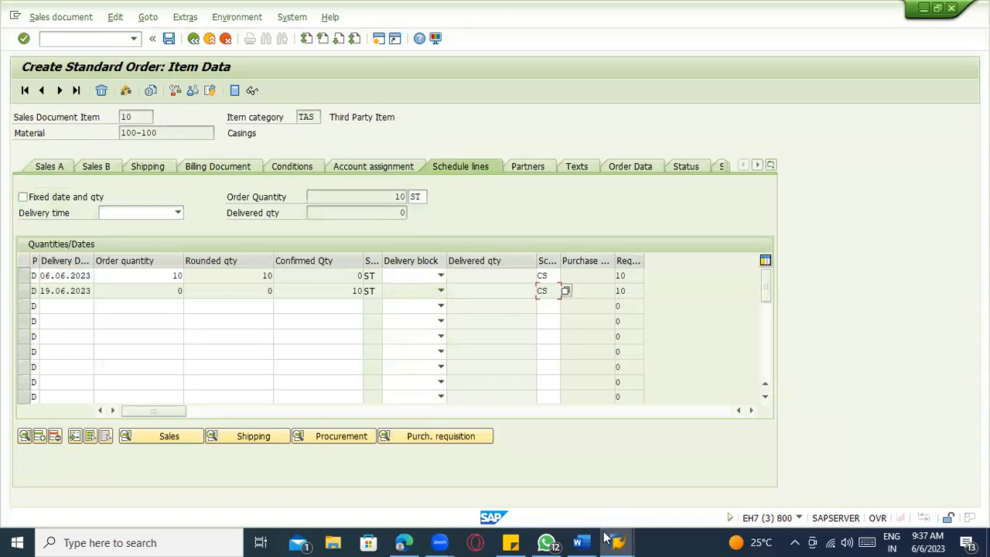
Switch to the Word notes and highlight "CS ( PR)" in yellow in the Third Party sales flow.
{"action": "left_click", "coordinate": [578, 542]}
{"action": "scroll", "coordinate": [466, 284], "scroll_direction": "up", "scroll_amount": 3}
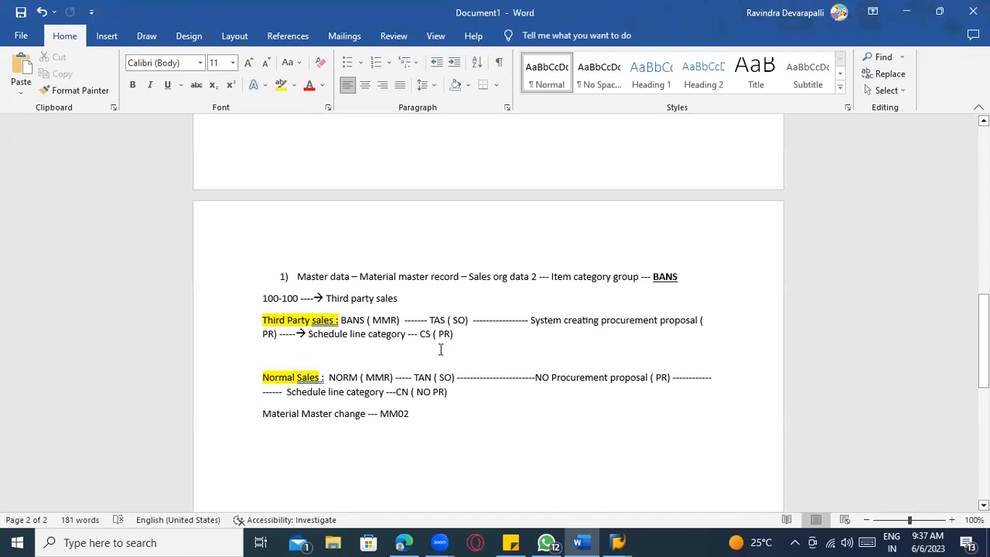
{"action": "left_click_drag", "start_coordinate": [419, 334], "coordinate": [454, 333]}
{"action": "left_click", "coordinate": [281, 84]}
{"action": "left_click", "coordinate": [404, 334]}
Switch back to SAP and open the Define Schedule Line Categories customizing activity from the schedule line category field's help.
{"action": "key", "text": "alt+Tab"}
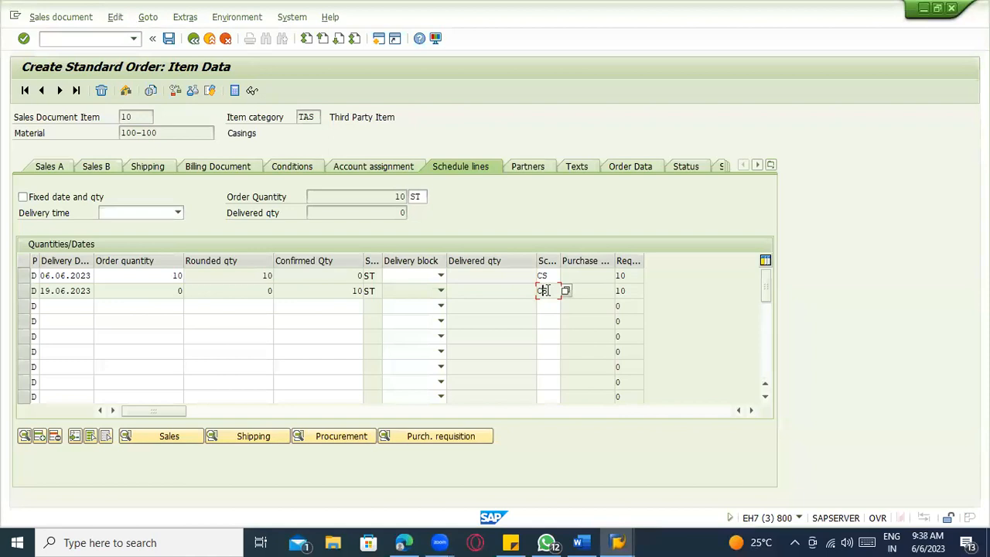
{"action": "key", "text": "Return"}
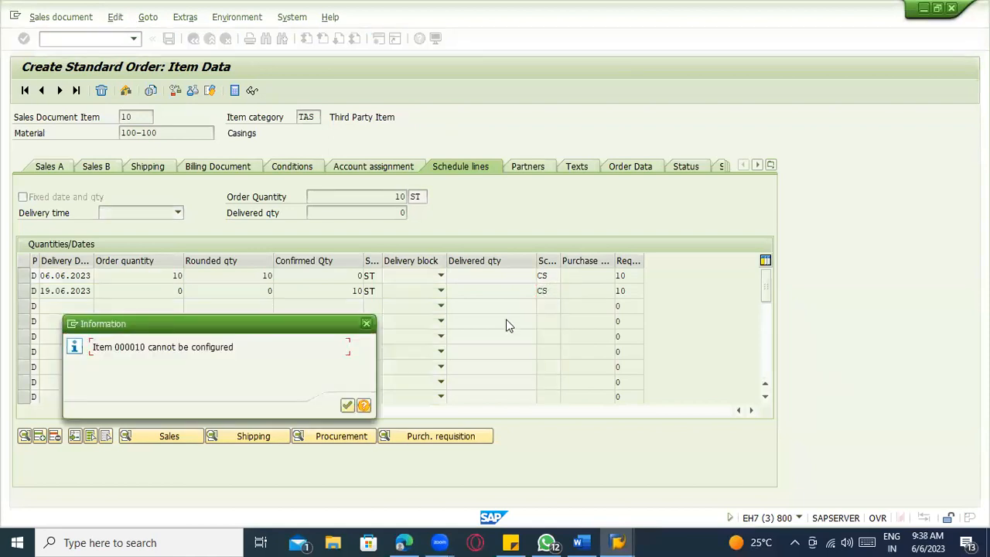
{"action": "left_click", "coordinate": [347, 405]}
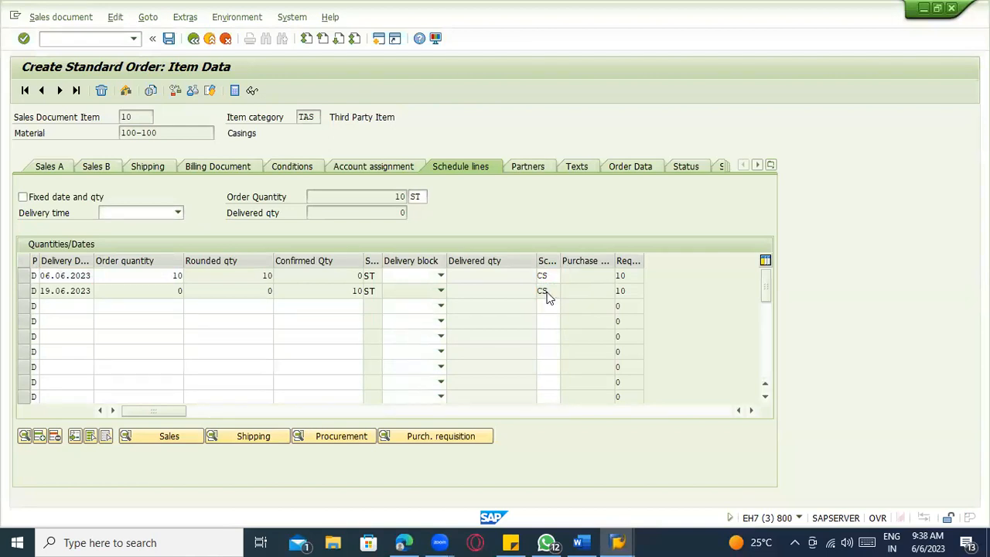
{"action": "key", "text": "F1"}
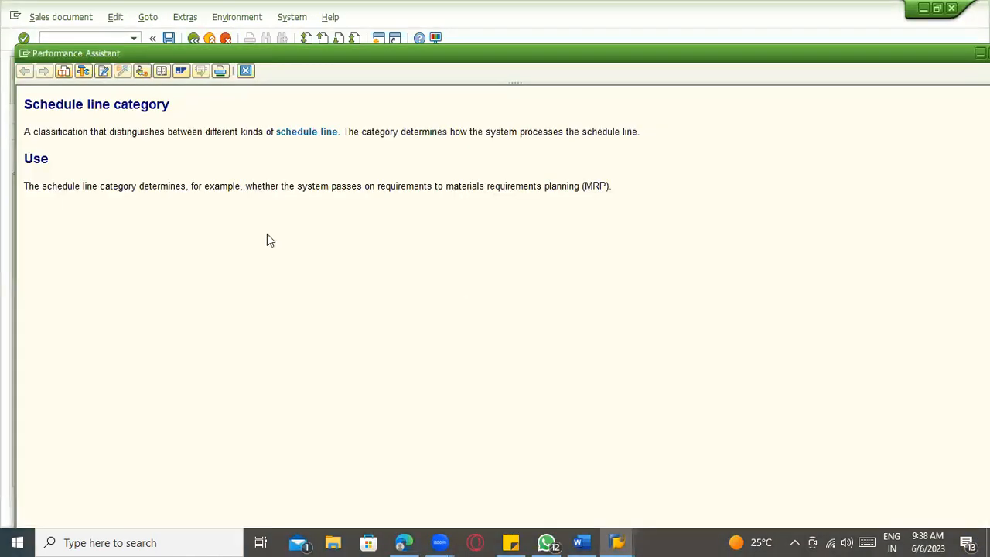
{"action": "left_click", "coordinate": [140, 70]}
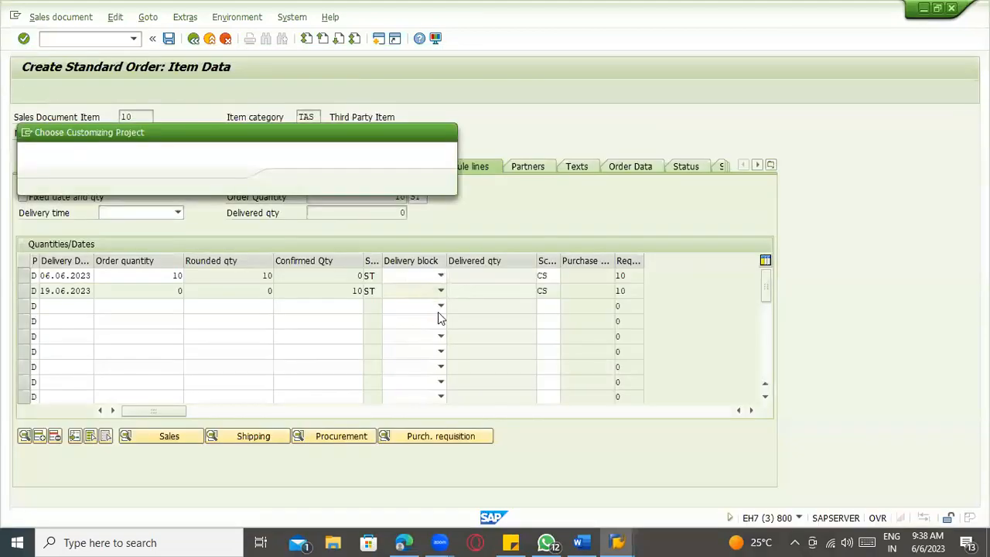
{"action": "left_click", "coordinate": [377, 184]}
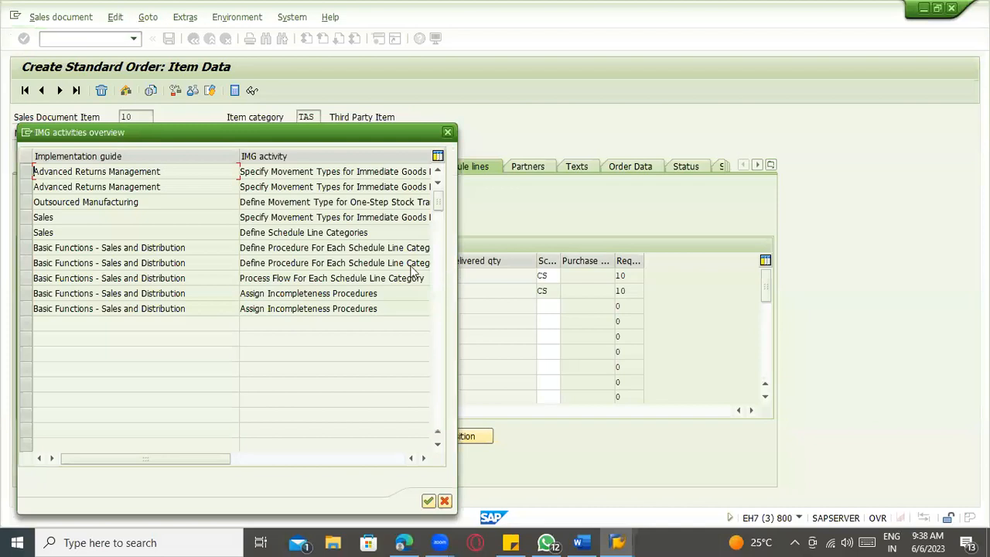
{"action": "double_click", "coordinate": [299, 233]}
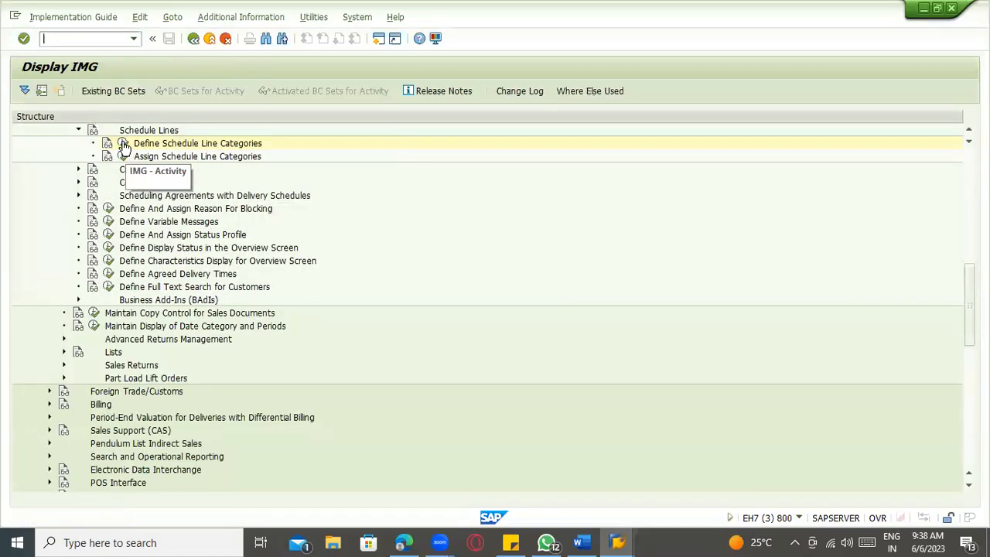
{"action": "left_click", "coordinate": [124, 145]}
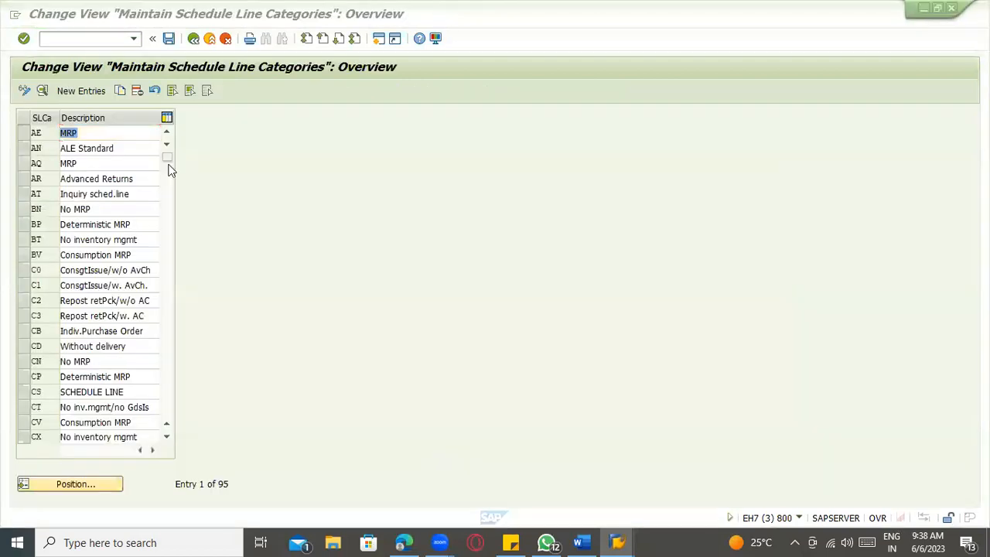
Position the schedule line category list on CS and display the details of that entry.
{"action": "left_click", "coordinate": [119, 485]}
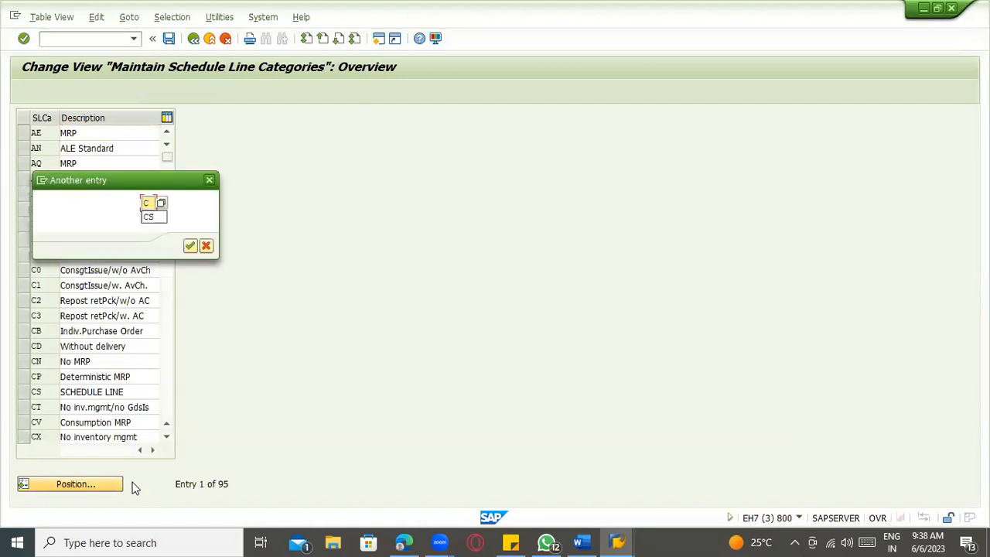
{"action": "type", "text": "CS"}
{"action": "key", "text": "Return"}
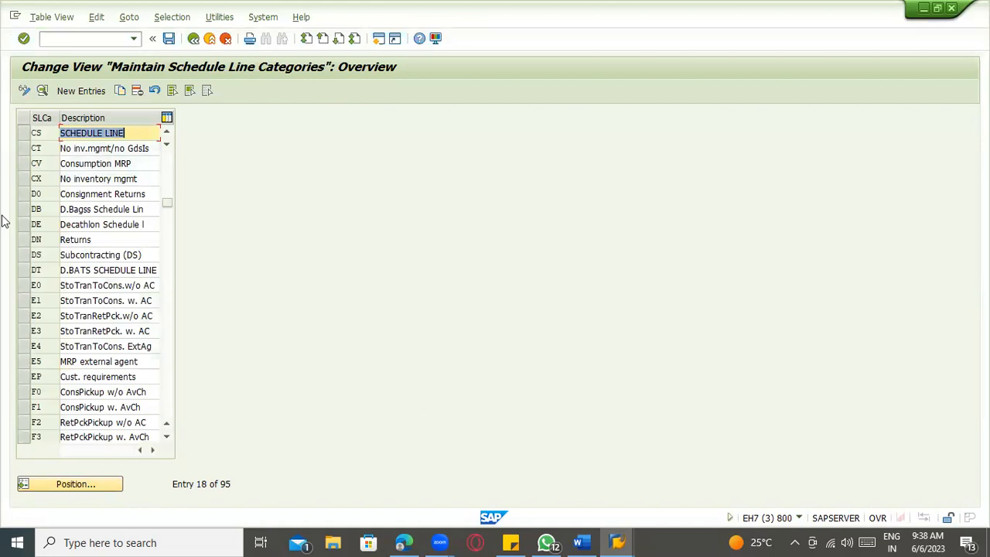
{"action": "left_click", "coordinate": [36, 134]}
{"action": "left_click", "coordinate": [36, 134]}
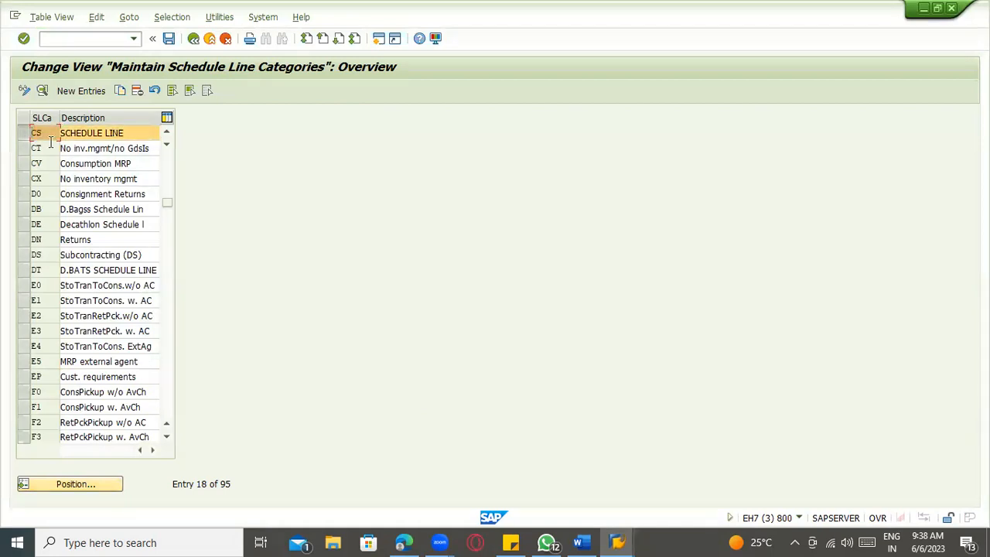
{"action": "left_click", "coordinate": [95, 133]}
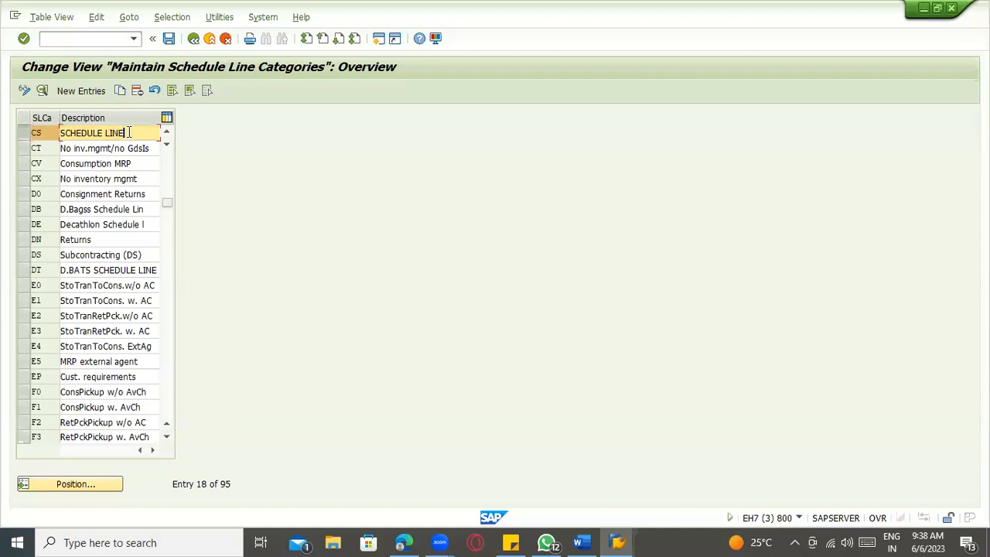
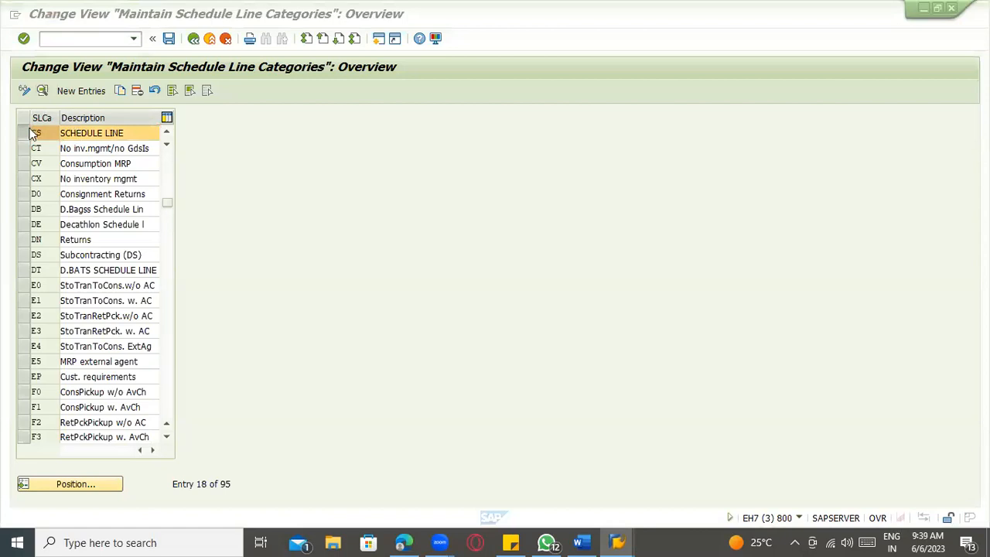
{"action": "left_click", "coordinate": [45, 90]}
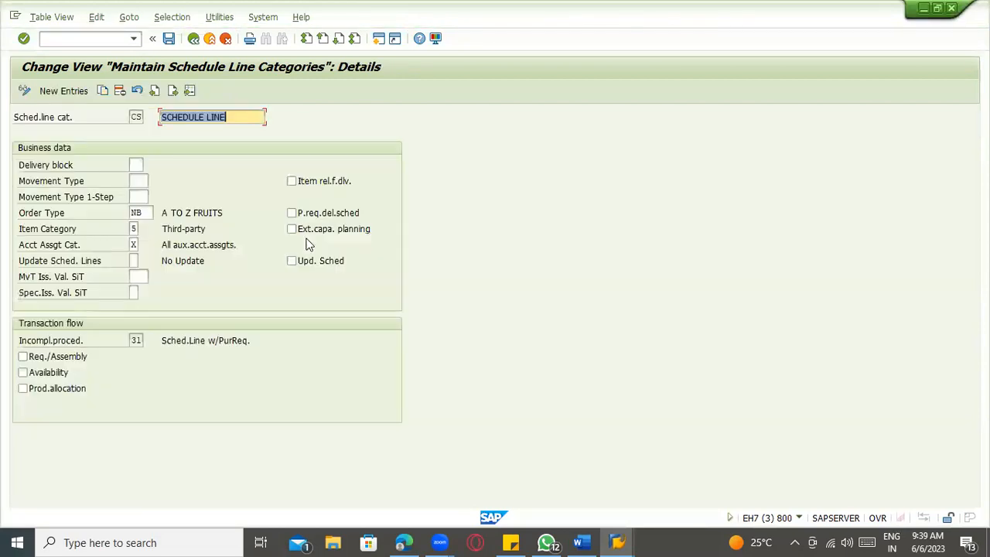
Examine the order type, item category and account assignment category of CS, referring to the third-party and normal sales notes in Word.
{"action": "left_click", "coordinate": [141, 213]}
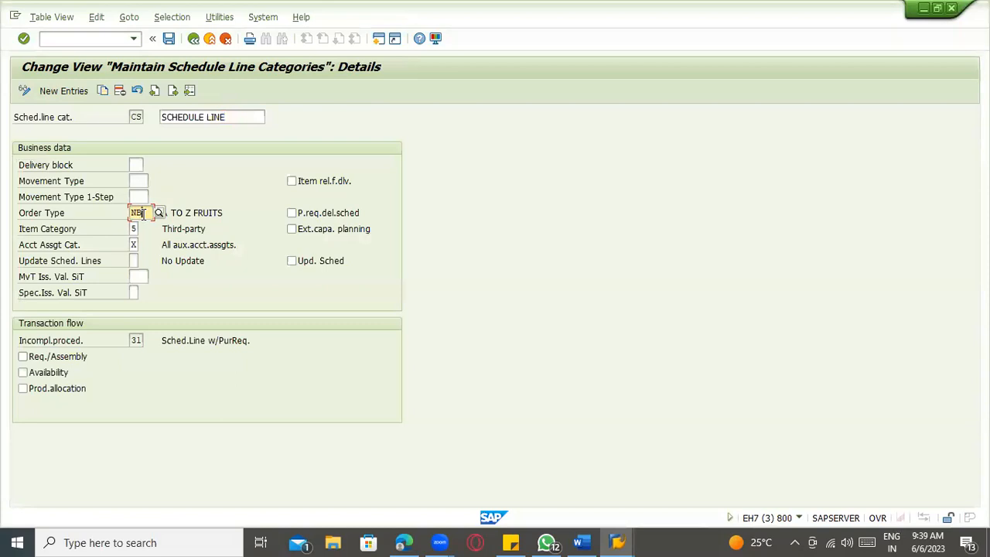
{"action": "left_click", "coordinate": [133, 229]}
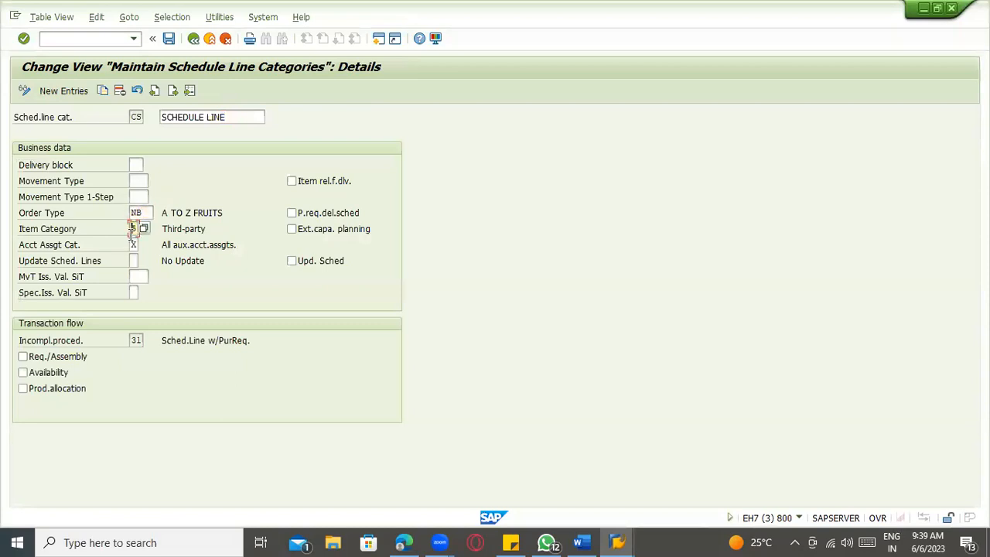
{"action": "left_click", "coordinate": [132, 244]}
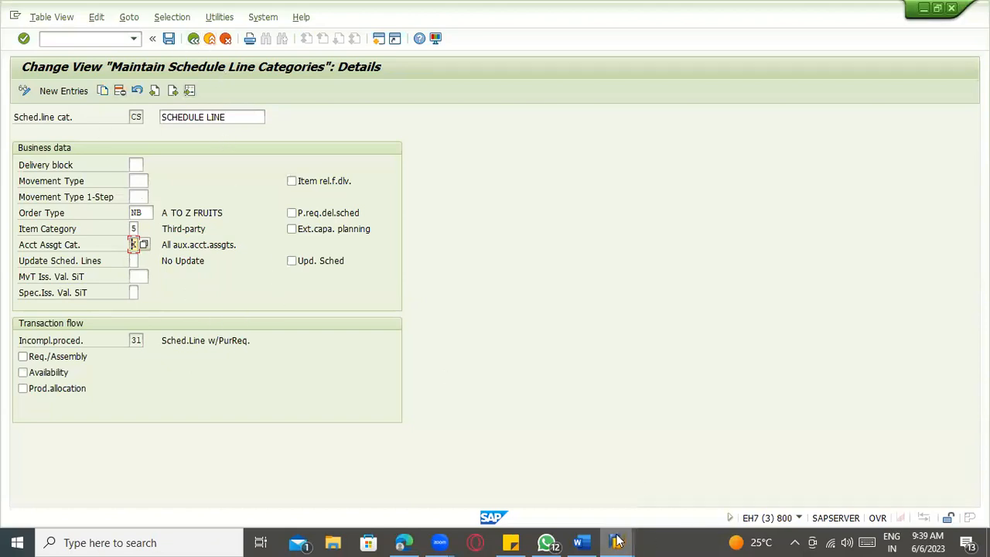
{"action": "left_click", "coordinate": [578, 542]}
{"action": "scroll", "coordinate": [396, 421], "scroll_direction": "down", "scroll_amount": 2}
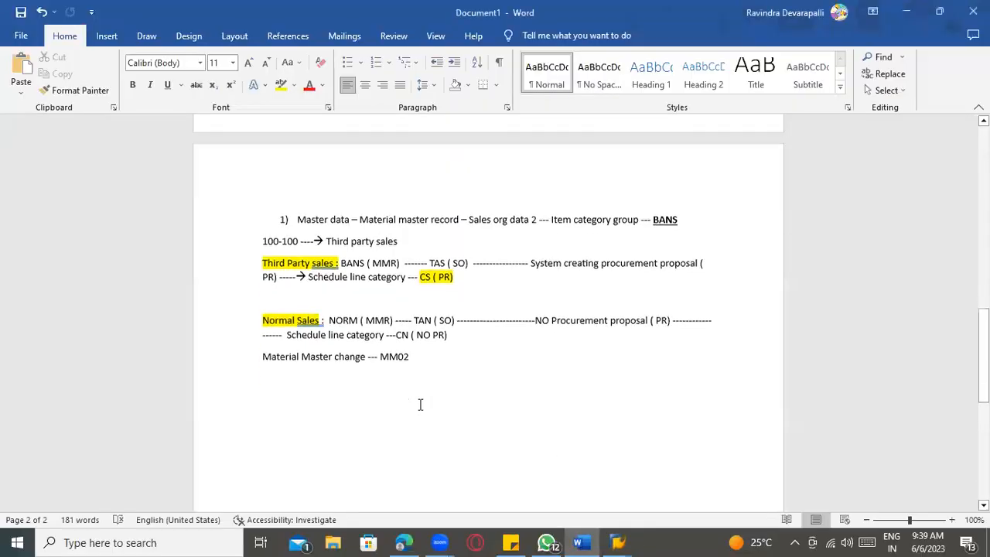
{"action": "key", "text": "alt+Tab"}
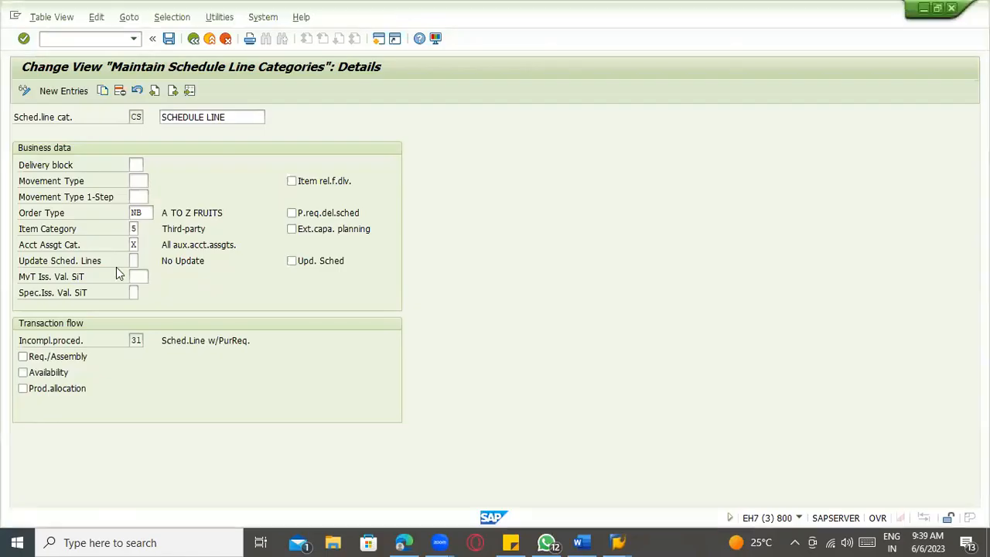
{"action": "left_click", "coordinate": [139, 211]}
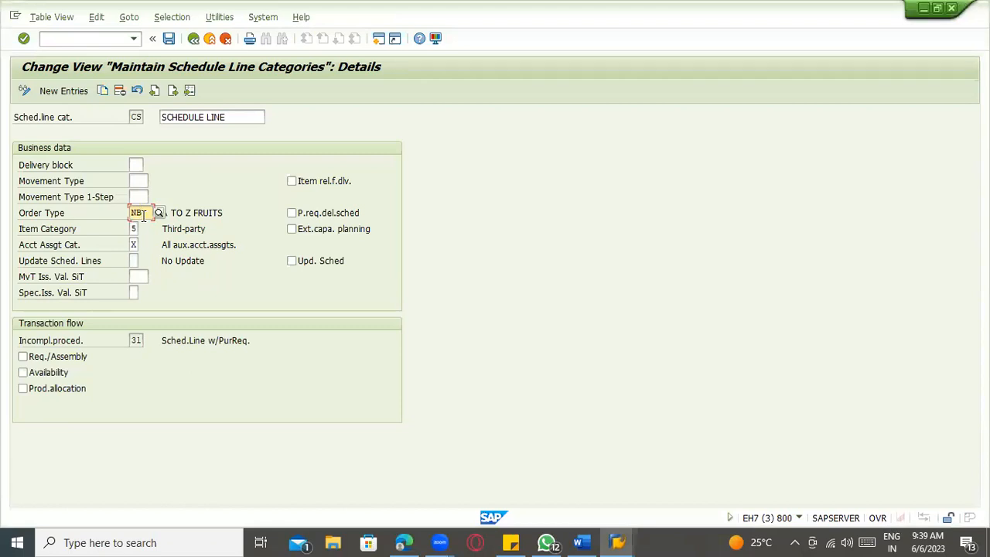
{"action": "double_click", "coordinate": [127, 213]}
{"action": "left_click", "coordinate": [35, 233]}
{"action": "left_click", "coordinate": [41, 216]}
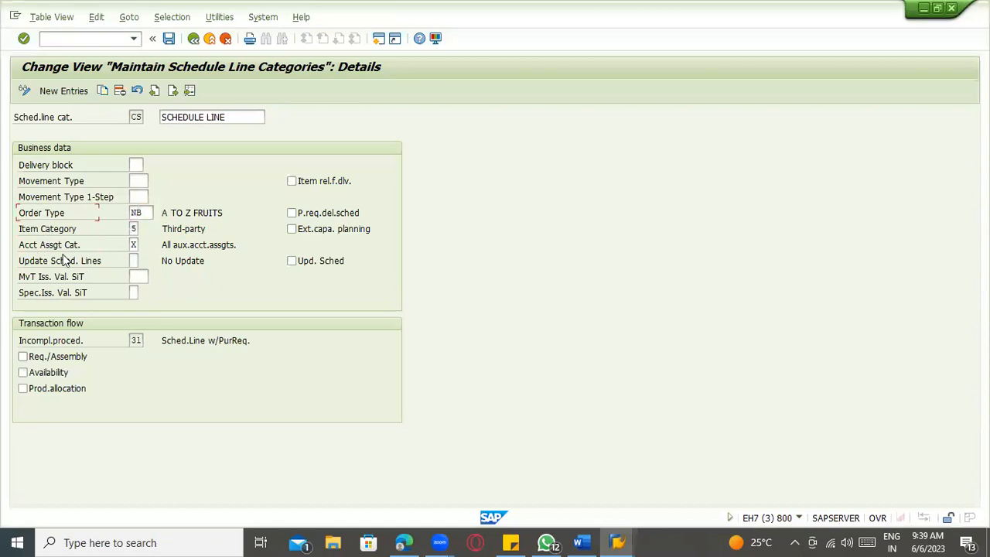
{"action": "left_click", "coordinate": [135, 213]}
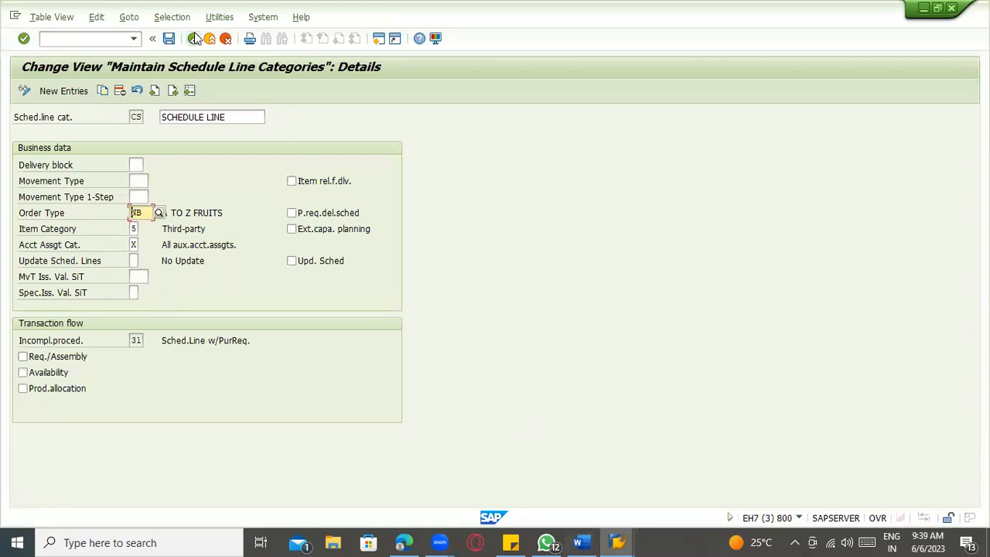
{"action": "left_click", "coordinate": [579, 541]}
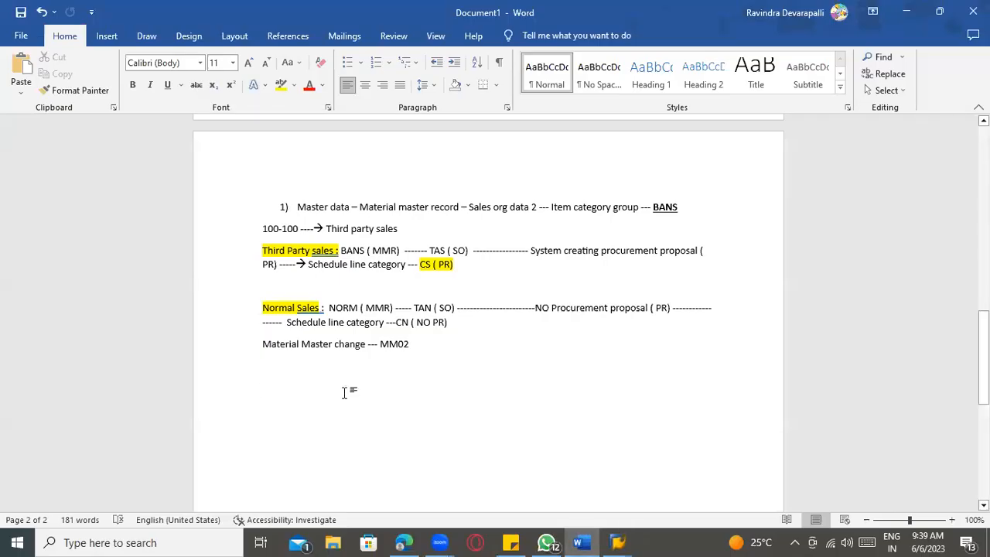
{"action": "key", "text": "alt+Tab"}
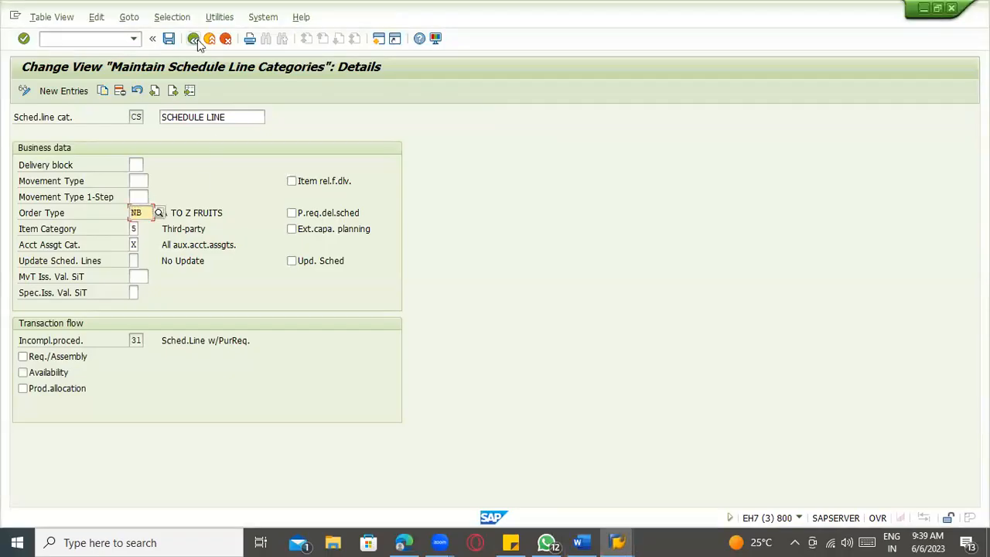
Leave the schedule line category customizing, close the field help, and save the third-party standard order.
{"action": "left_click", "coordinate": [197, 43]}
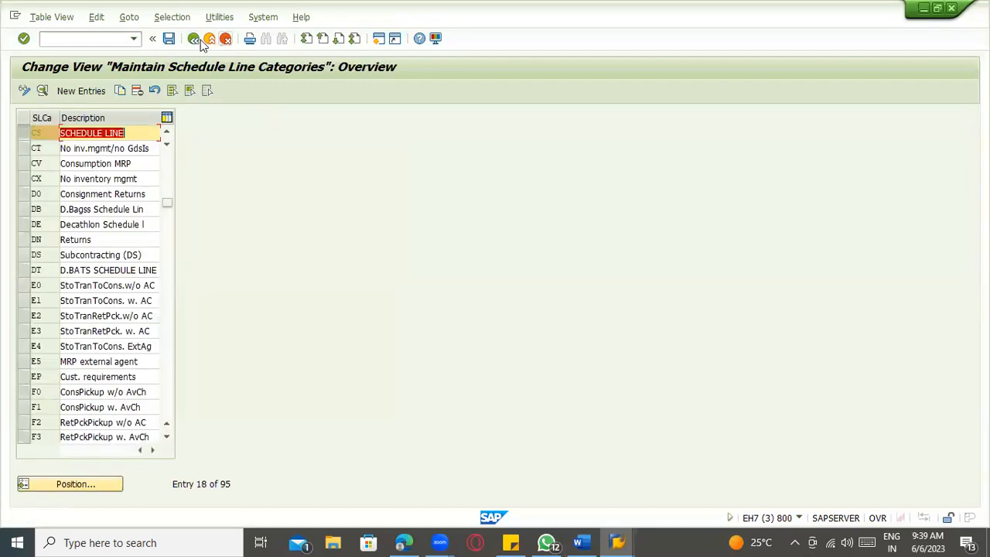
{"action": "left_click", "coordinate": [194, 40]}
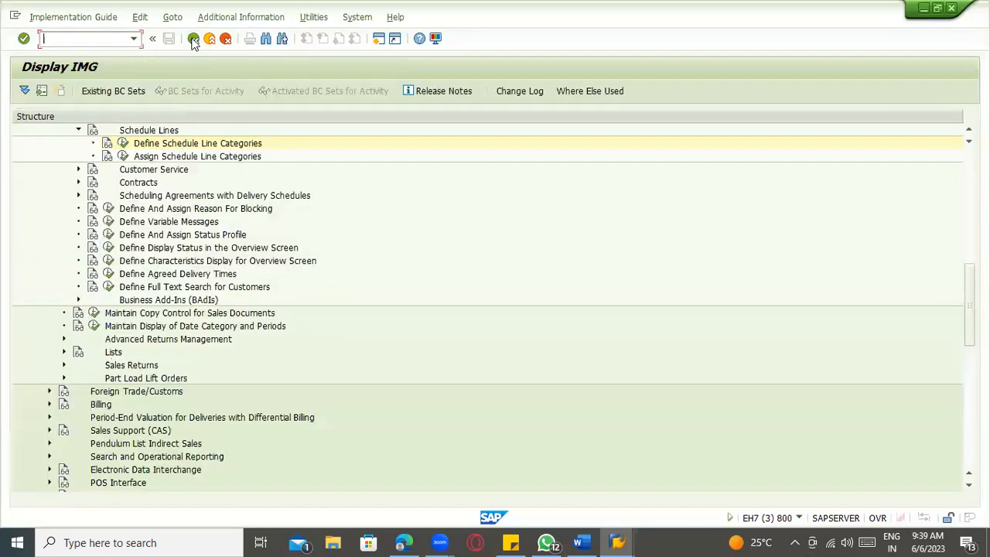
{"action": "left_click", "coordinate": [194, 41]}
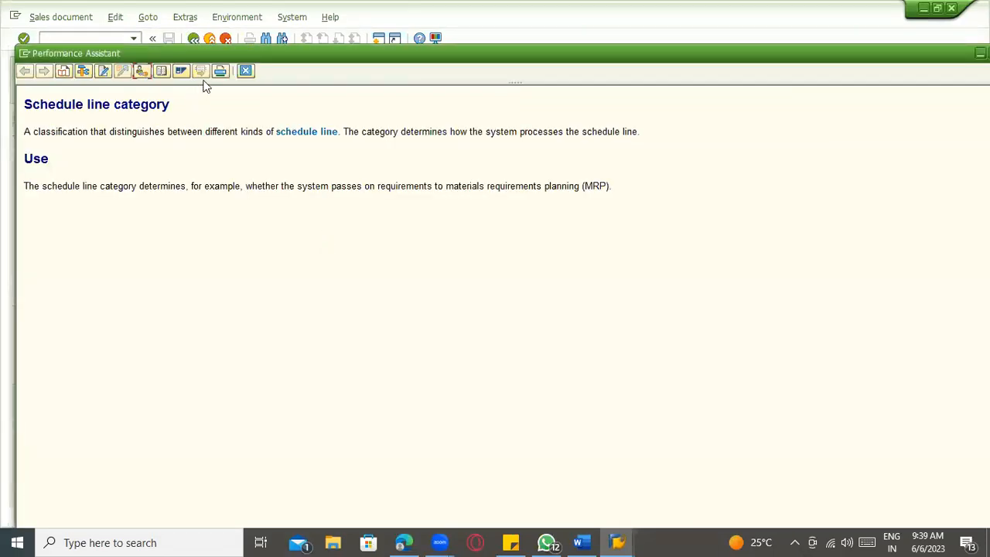
{"action": "key", "text": "Escape"}
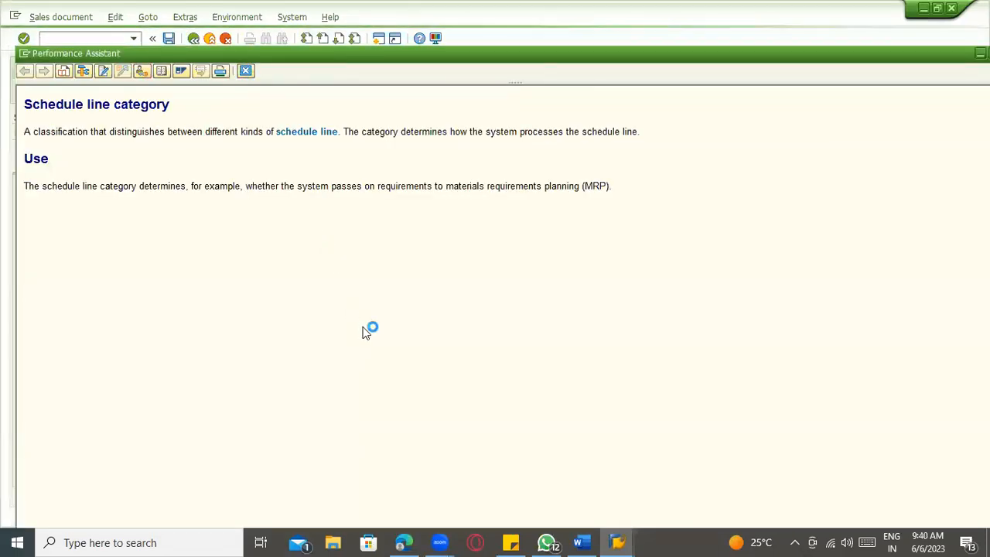
{"action": "left_click", "coordinate": [170, 41]}
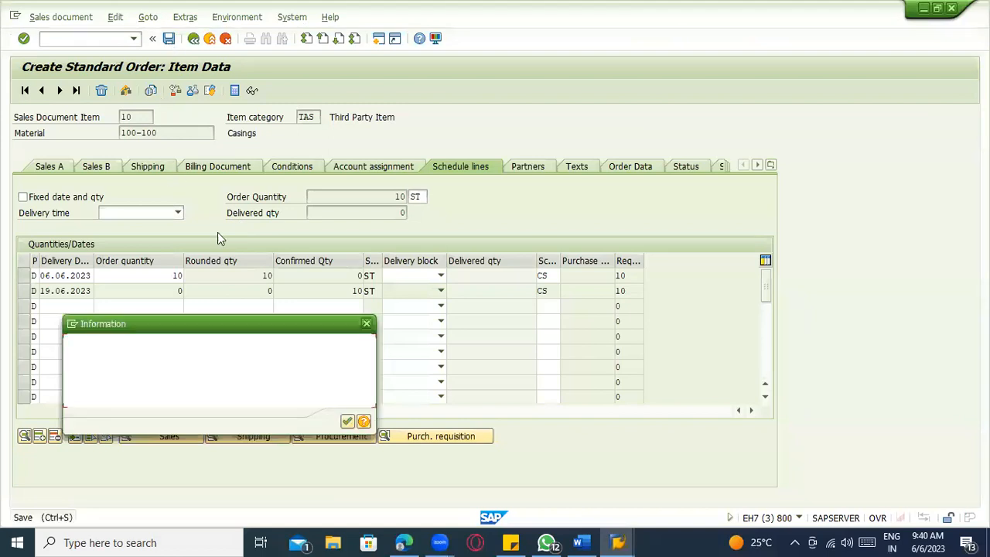
{"action": "left_click", "coordinate": [348, 420]}
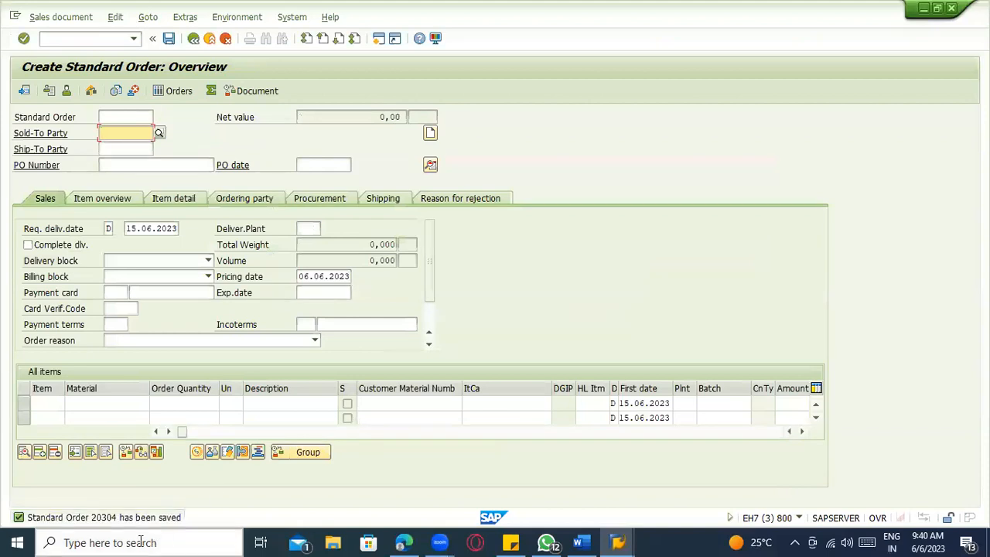
Display the saved standard order and open the schedule lines of item 10.
{"action": "left_click", "coordinate": [48, 17]}
{"action": "left_click", "coordinate": [67, 67]}
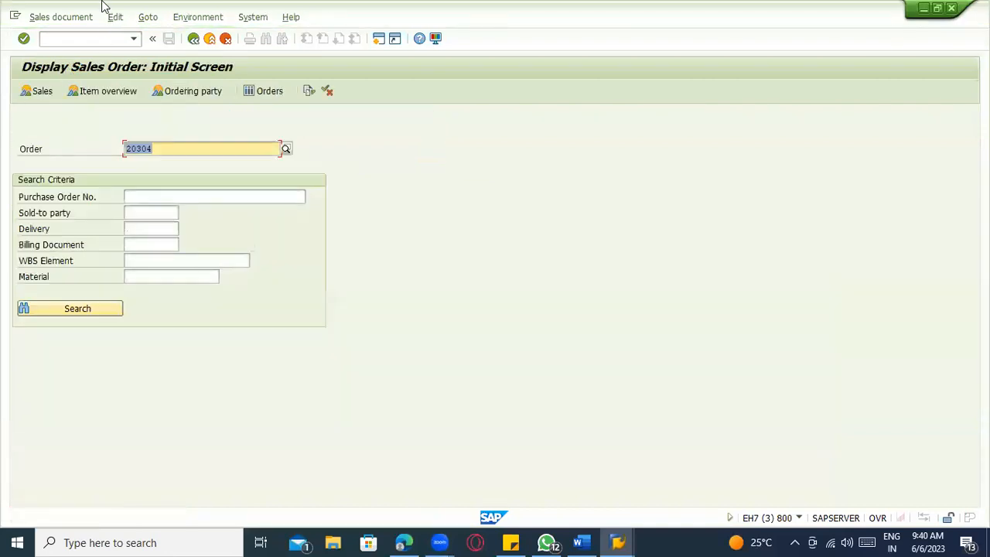
{"action": "left_click", "coordinate": [201, 148]}
{"action": "key", "text": "Return"}
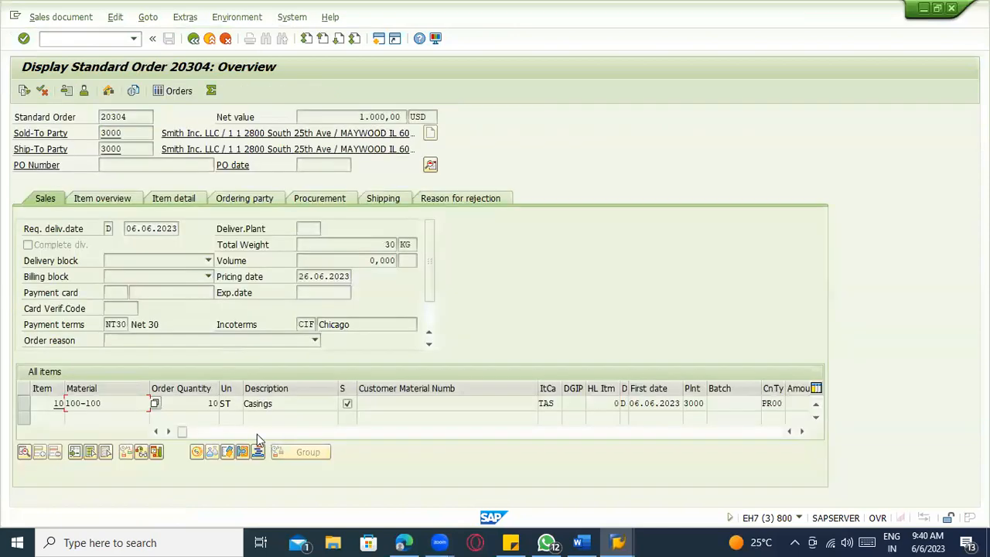
{"action": "left_click", "coordinate": [24, 403]}
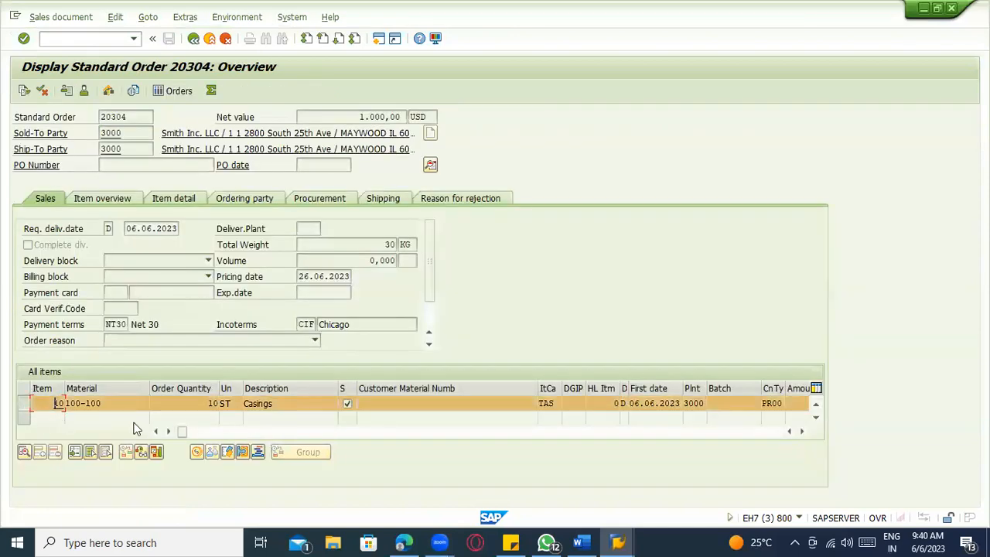
{"action": "left_click", "coordinate": [24, 451]}
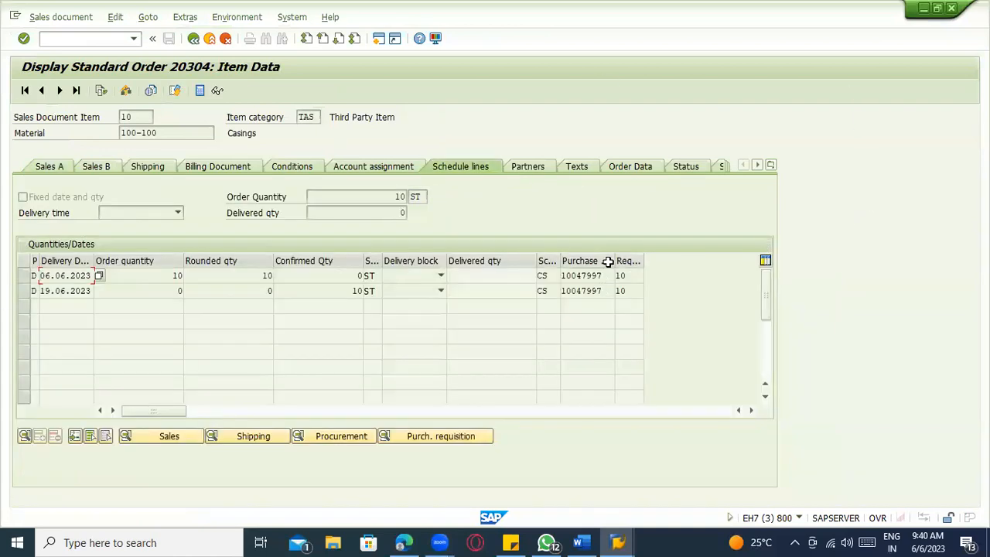
Switch to the Word notes and add the generated purchase requisition number in brackets after "PR In back ground" in the Sales order line.
{"action": "left_click_drag", "start_coordinate": [603, 290], "coordinate": [560, 290]}
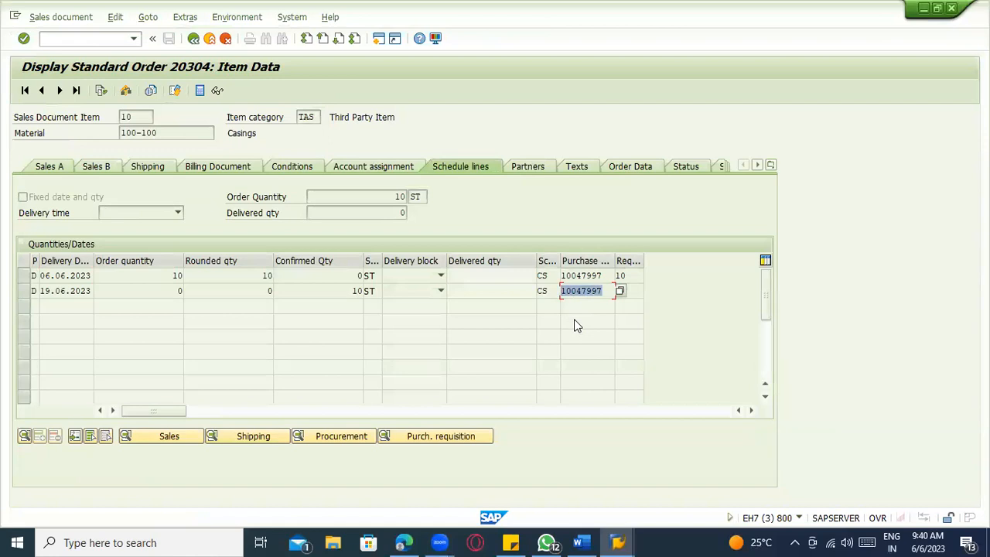
{"action": "key", "text": "Left"}
{"action": "left_click", "coordinate": [582, 542]}
{"action": "scroll", "coordinate": [307, 232], "scroll_direction": "up", "scroll_amount": 8}
{"action": "scroll", "coordinate": [433, 246], "scroll_direction": "up", "scroll_amount": 4}
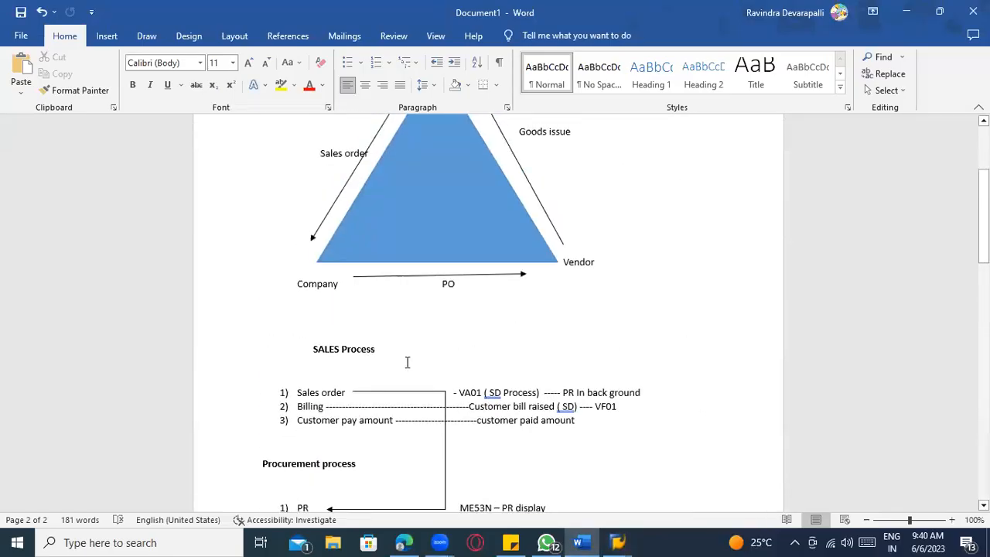
{"action": "scroll", "coordinate": [407, 360], "scroll_direction": "down", "scroll_amount": 2}
{"action": "left_click", "coordinate": [651, 325]}
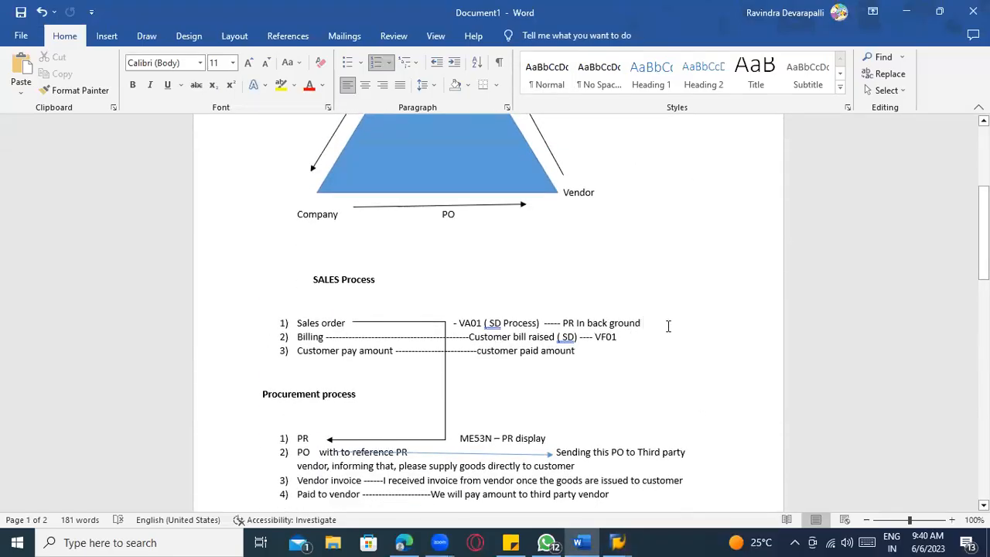
{"action": "type", "text": "(10047997"}
Switch back to SAP and display the order's purchase requisition with transaction ME53N.
{"action": "key", "text": "alt+Tab"}
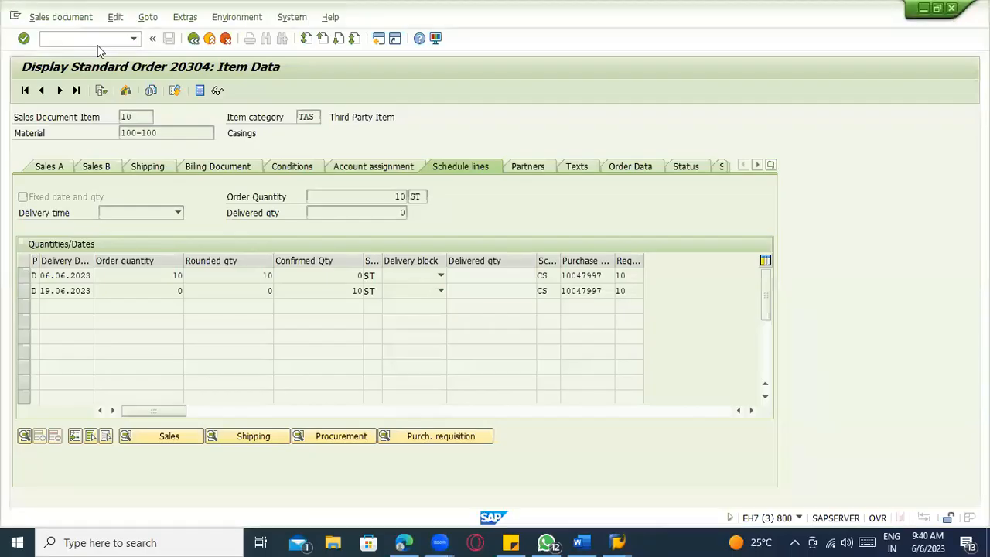
{"action": "type", "text": "/nme53n"}
{"action": "key", "text": "Return"}
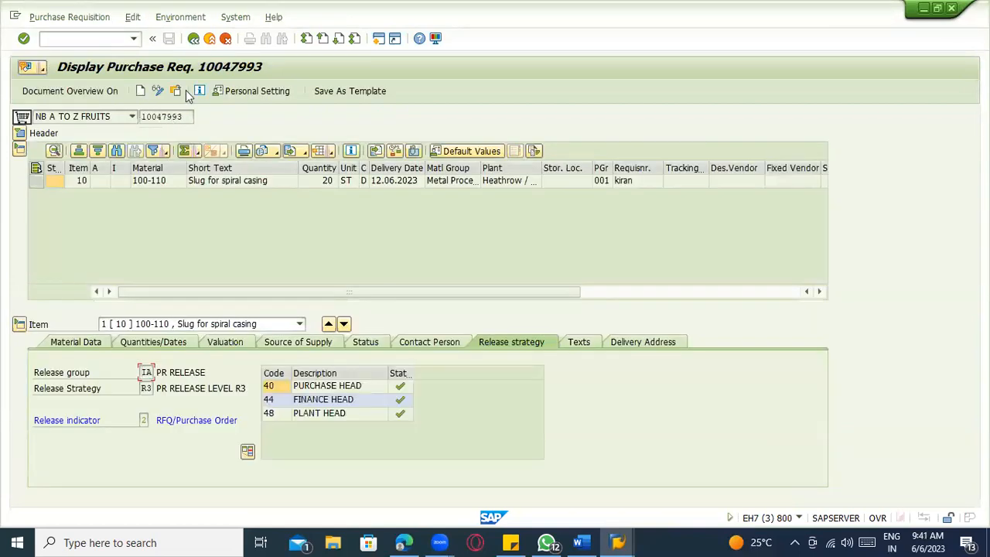
{"action": "left_click", "coordinate": [175, 92]}
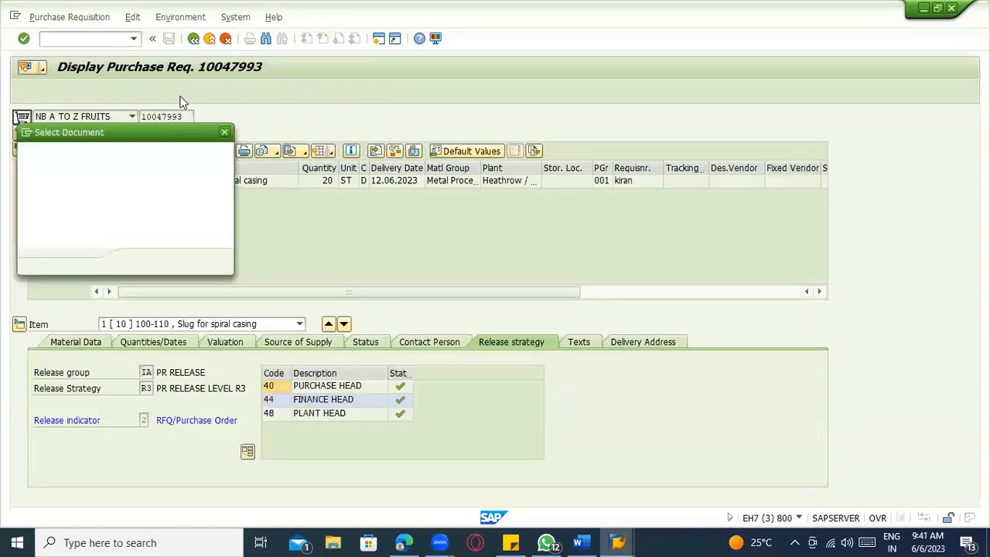
{"action": "key", "text": "Return"}
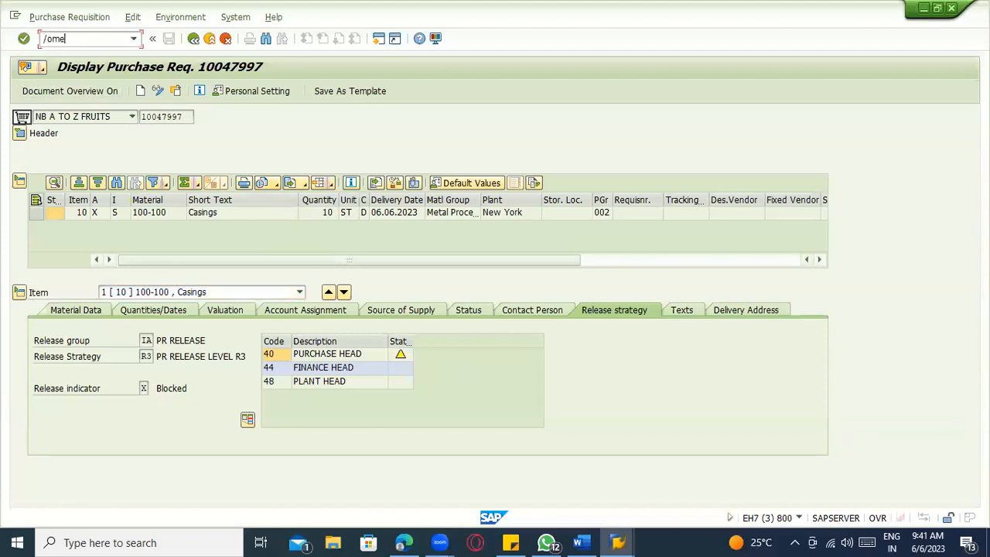
Open the purchase requisition release transaction in a new session and load the same requisition for material 100-100.
{"action": "key", "text": "Return"}
{"action": "key", "text": "F3"}
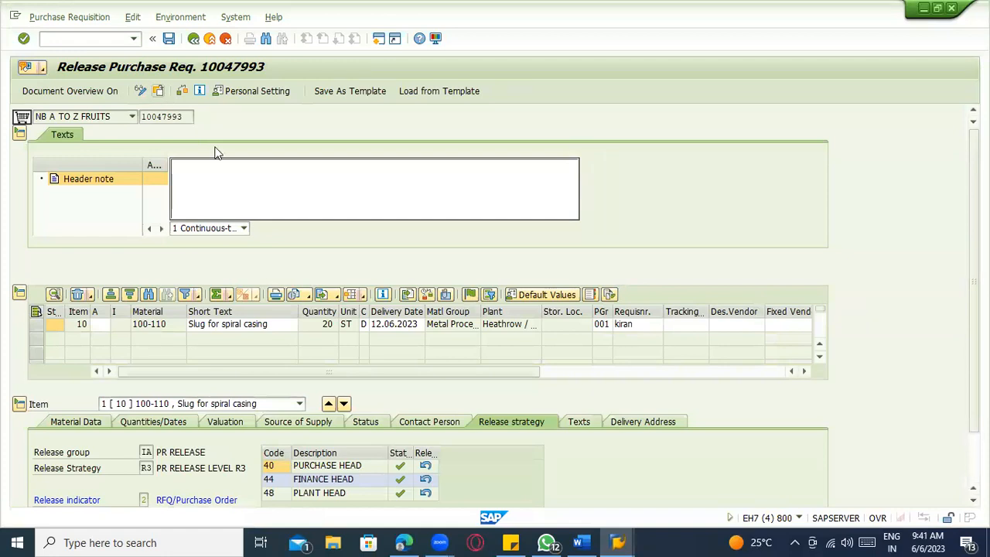
{"action": "key", "text": "shift+F5"}
{"action": "key", "text": "End"}
{"action": "key", "text": "BackSpace"}
{"action": "type", "text": "7"}
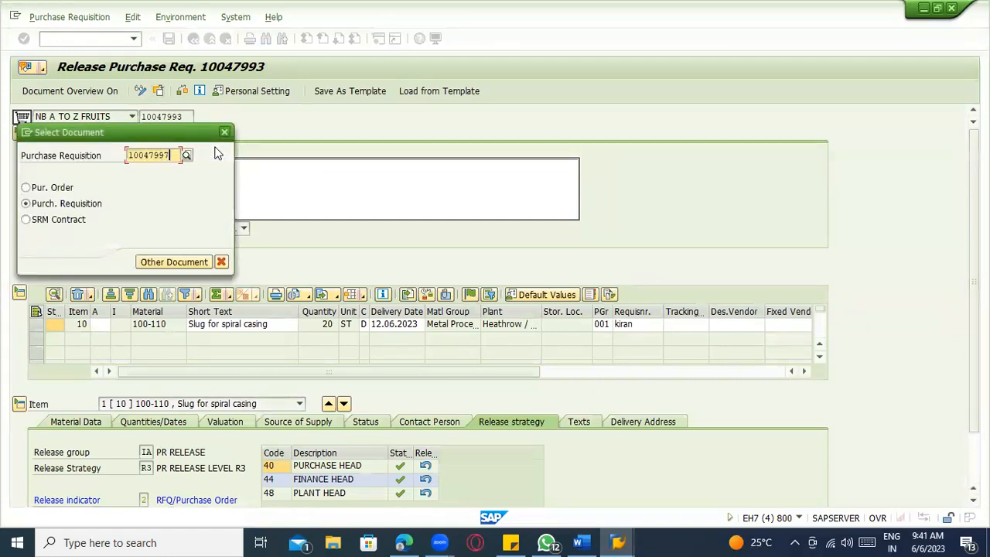
{"action": "key", "text": "Return"}
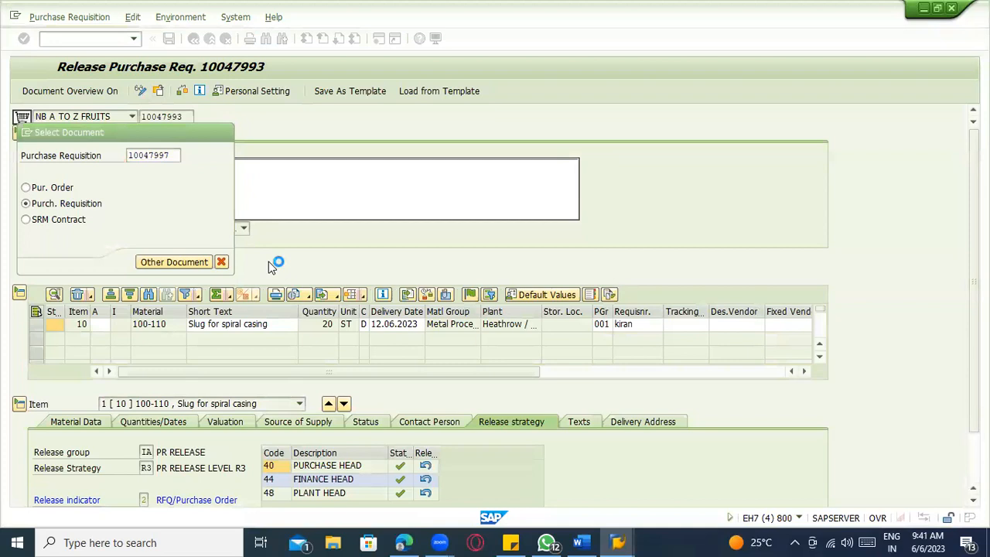
Release the requisition for codes 40 PURCHASE HEAD, 44 FINANCE HEAD and 48 PLANT HEAD, and save it.
{"action": "left_click", "coordinate": [424, 467]}
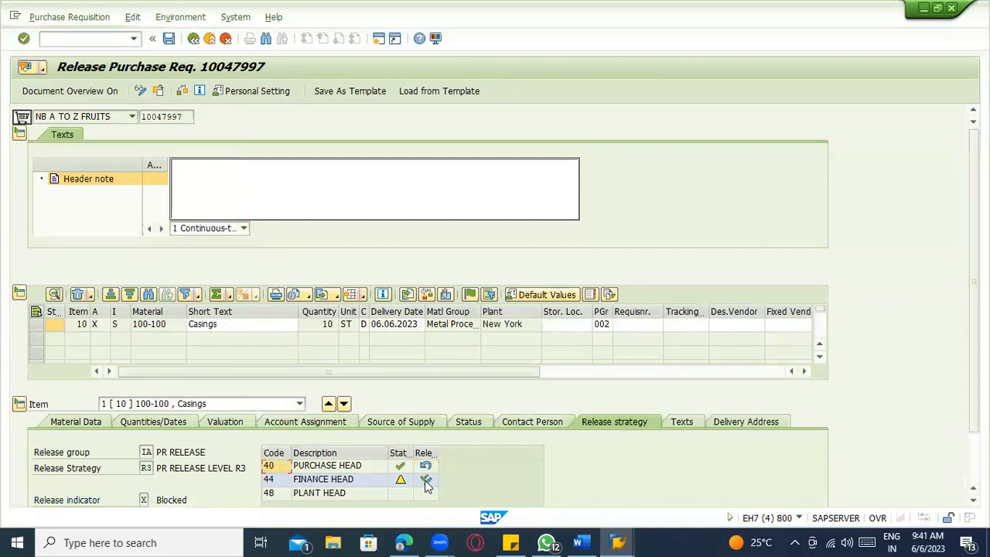
{"action": "left_click", "coordinate": [425, 481]}
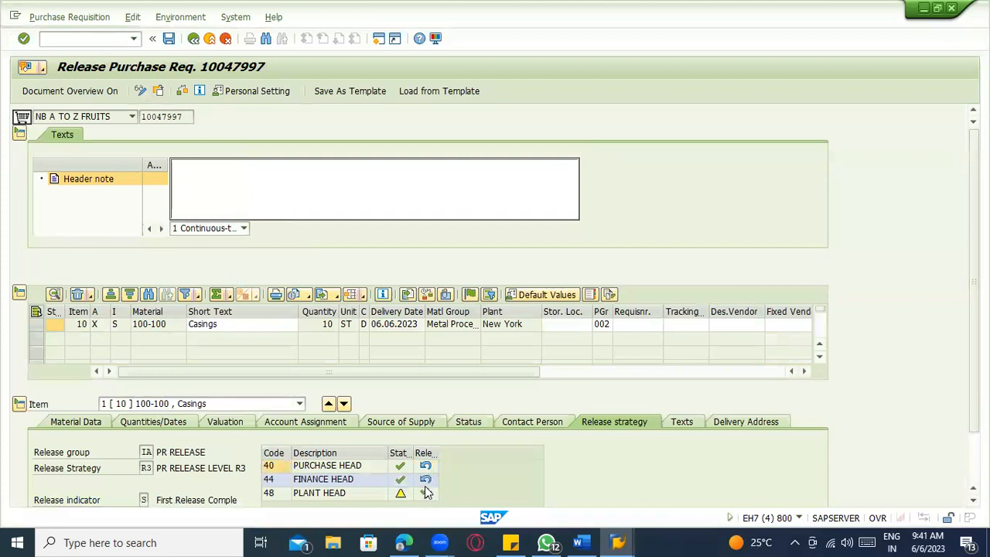
{"action": "left_click", "coordinate": [425, 478]}
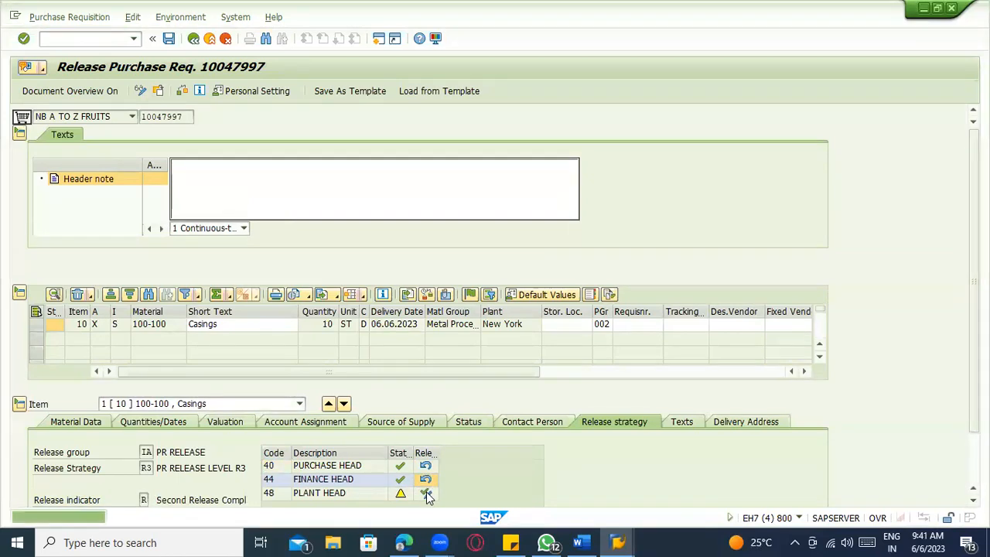
{"action": "left_click", "coordinate": [425, 479]}
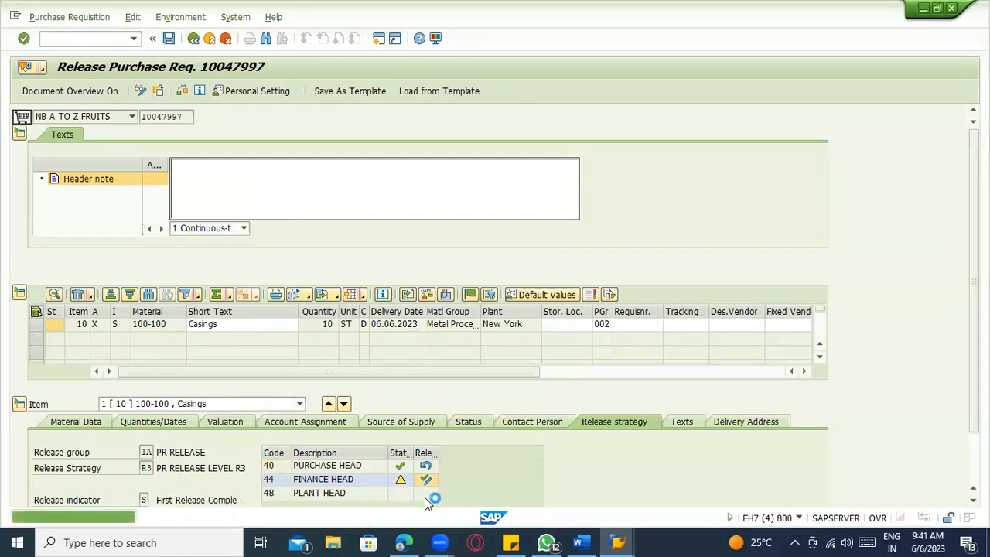
{"action": "left_click", "coordinate": [426, 492]}
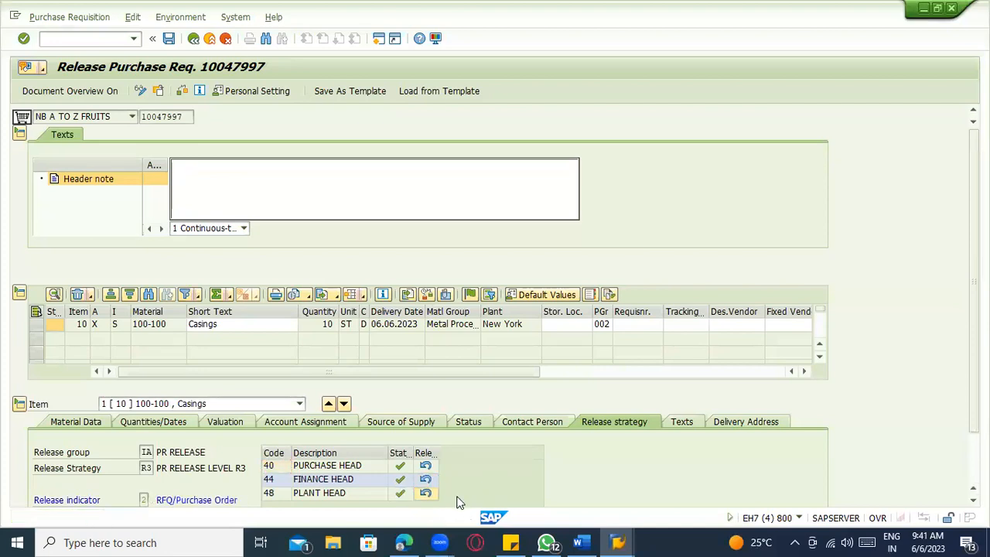
{"action": "left_click", "coordinate": [426, 493]}
{"action": "left_click", "coordinate": [423, 494]}
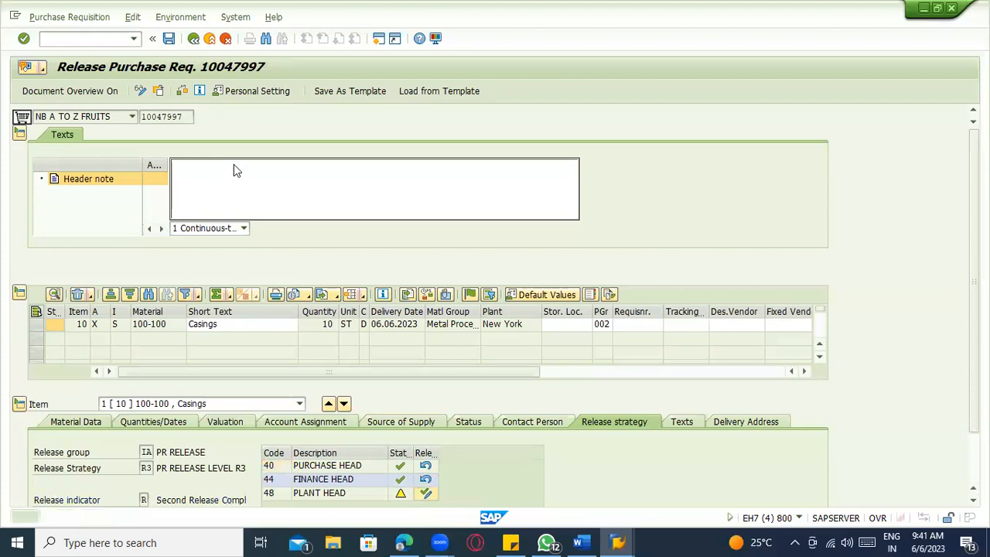
{"action": "left_click", "coordinate": [169, 39]}
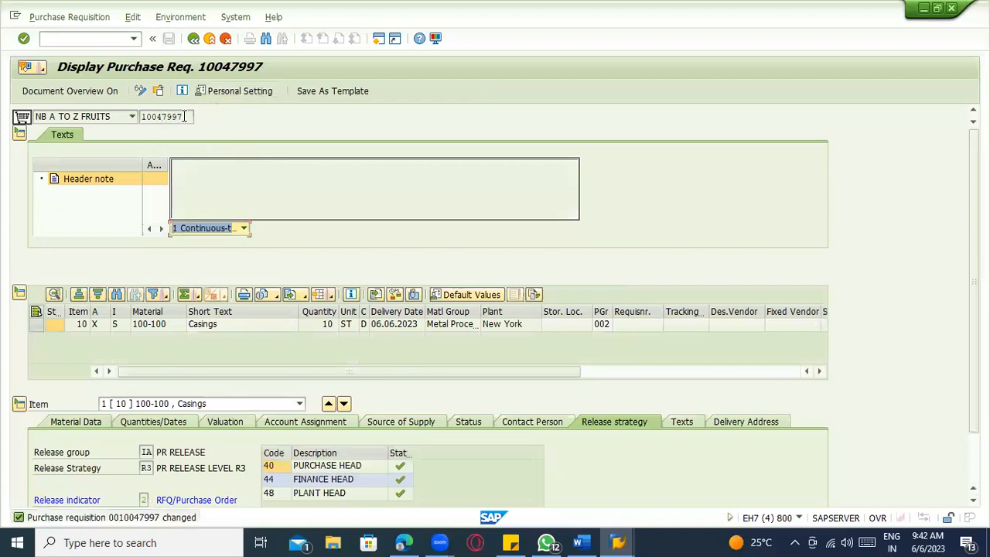
Widen the item category column of the requisition item and review the possible values for category S.
{"action": "left_click_drag", "start_coordinate": [184, 116], "coordinate": [134, 116]}
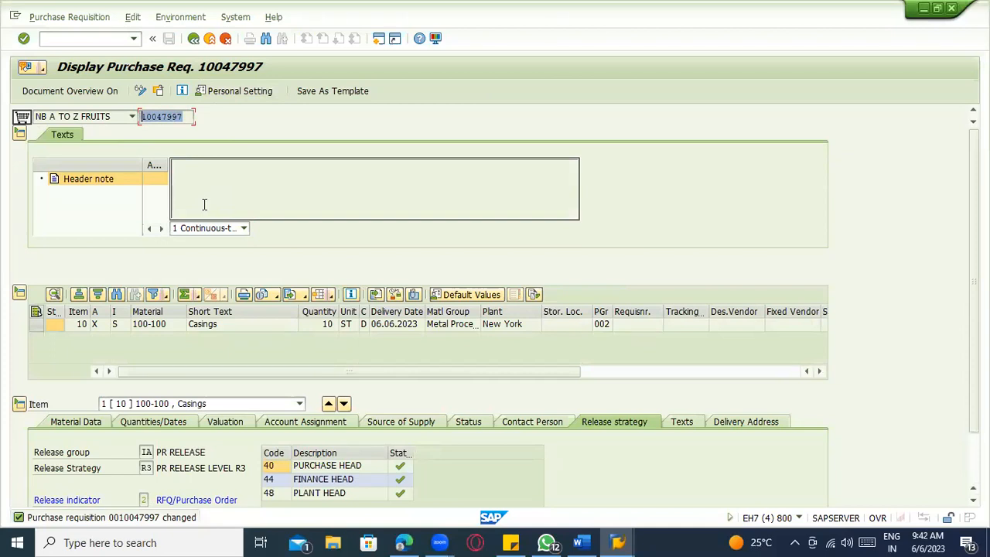
{"action": "left_click_drag", "start_coordinate": [130, 311], "coordinate": [166, 315]}
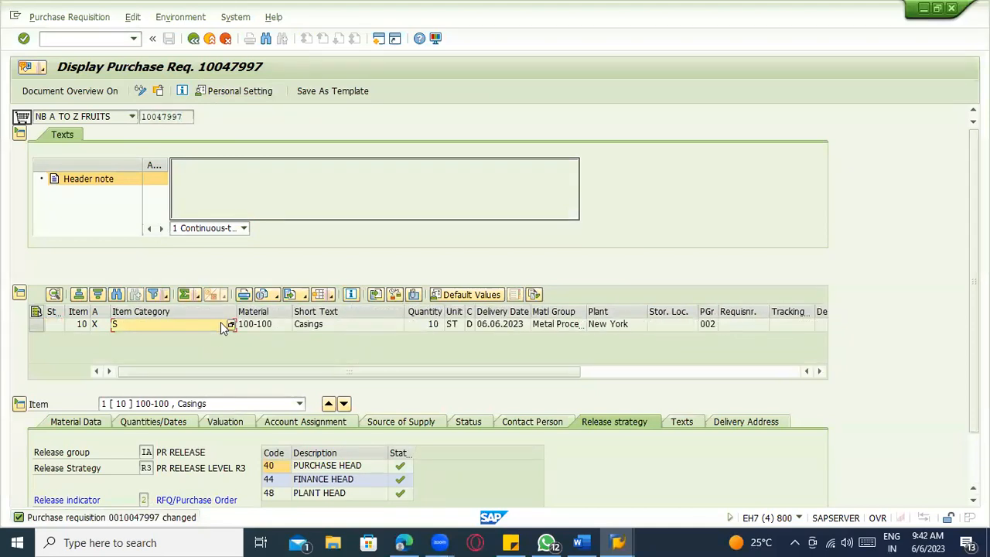
{"action": "left_click", "coordinate": [230, 327]}
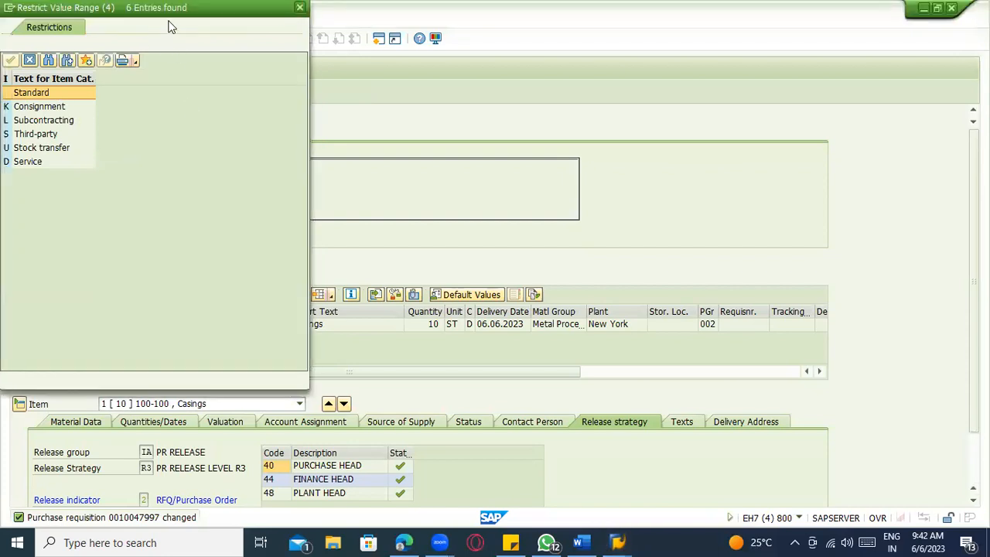
{"action": "key", "text": "Down"}
{"action": "left_click", "coordinate": [349, 103]}
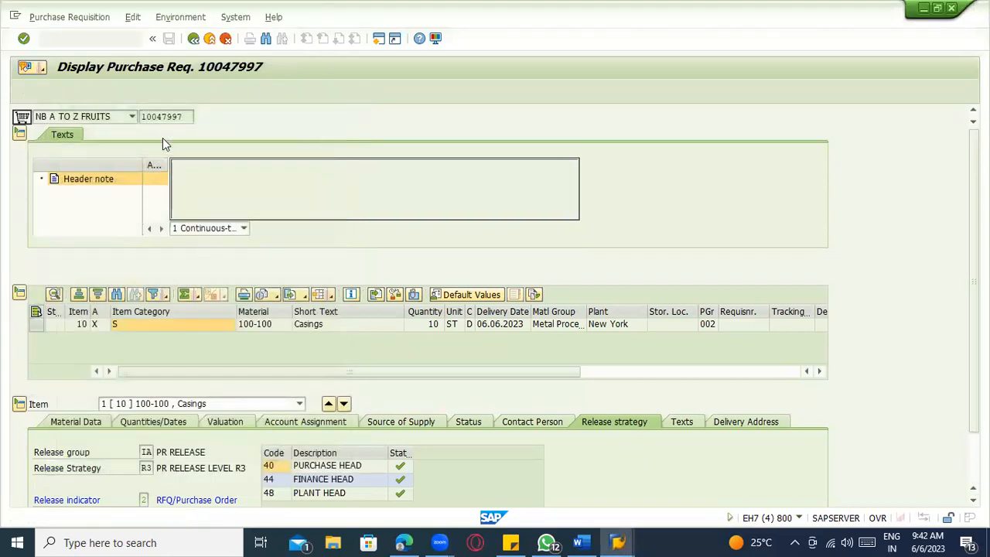
{"action": "left_click", "coordinate": [107, 38]}
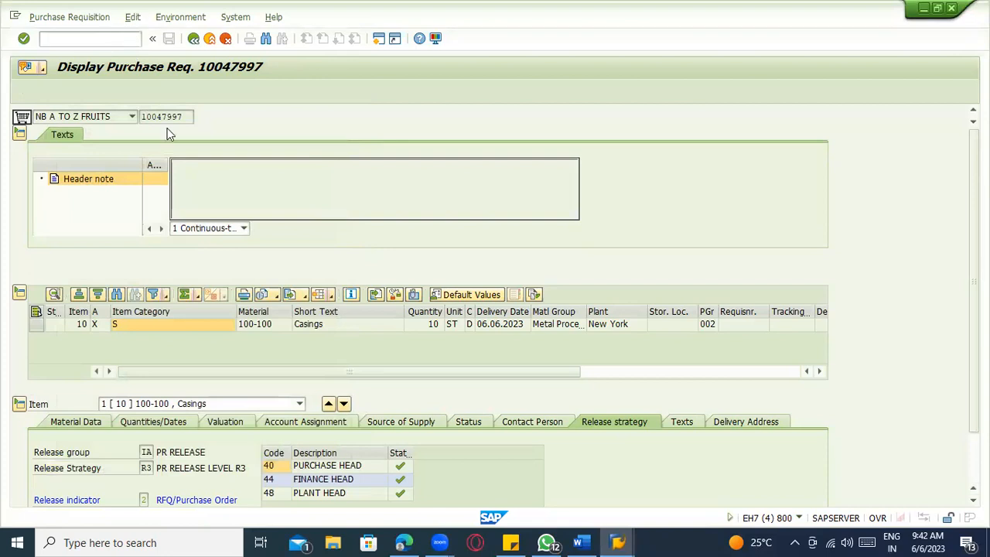
Widen the account assignment category column and list the possible values for category X.
{"action": "left_click", "coordinate": [97, 328]}
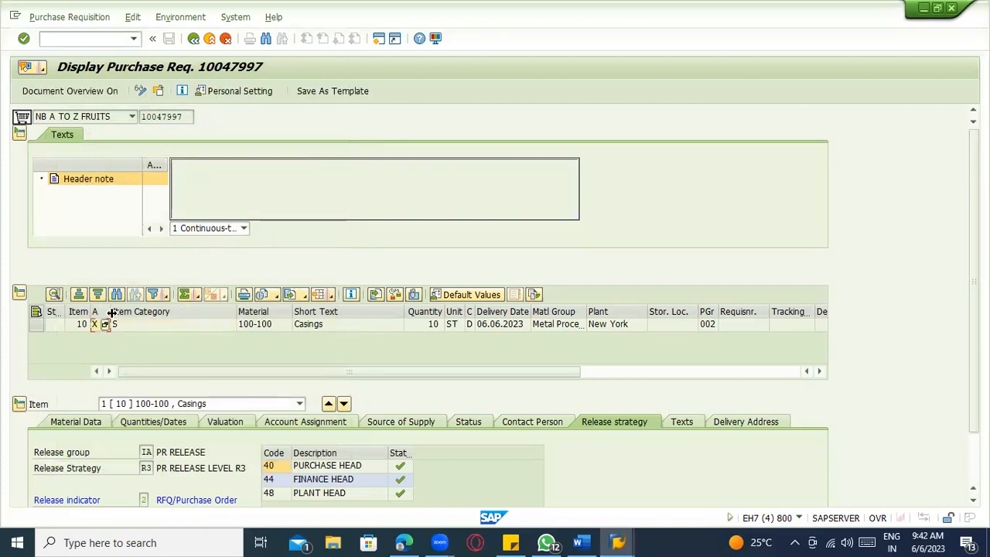
{"action": "left_click_drag", "start_coordinate": [112, 311], "coordinate": [159, 312]}
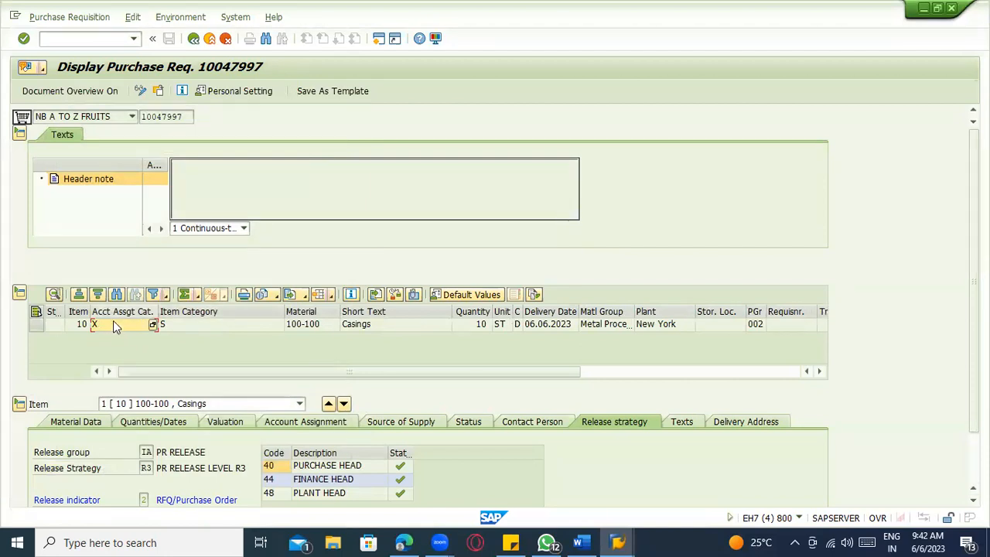
{"action": "left_click", "coordinate": [152, 325]}
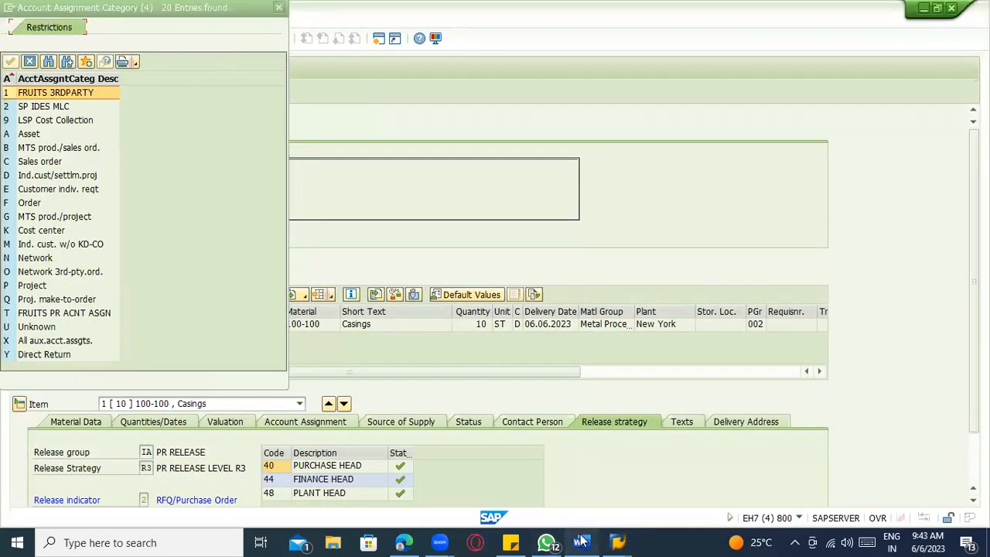
Switch to the Word notes and extend the PR line with "Item cateogory – Third party ( S) ,".
{"action": "key", "text": "alt+Tab"}
{"action": "scroll", "coordinate": [488, 320], "scroll_direction": "down", "scroll_amount": 3}
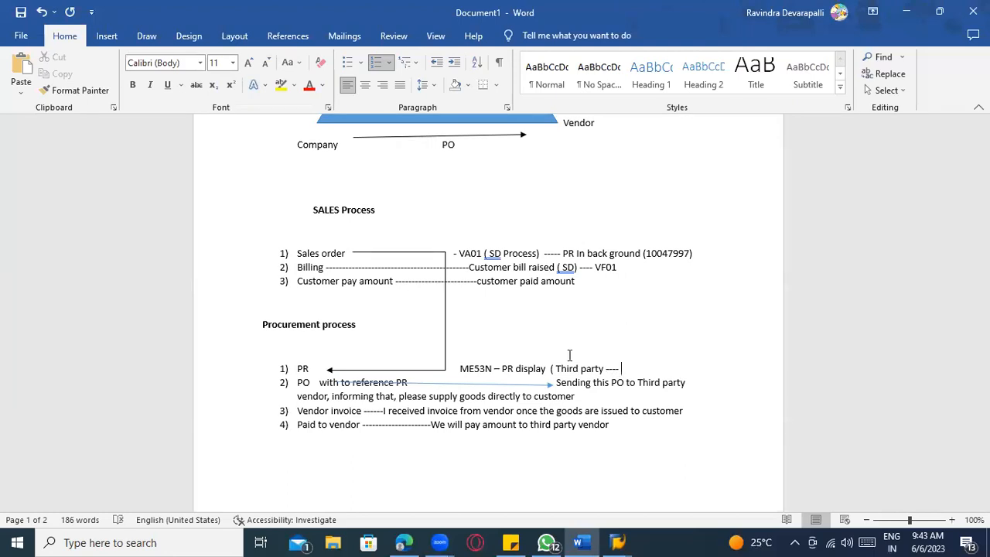
{"action": "type", "text": "em cateogy"}
{"action": "key", "text": "BackSpace"}
{"action": "key", "text": "BackSpace"}
{"action": "type", "text": "ory"}
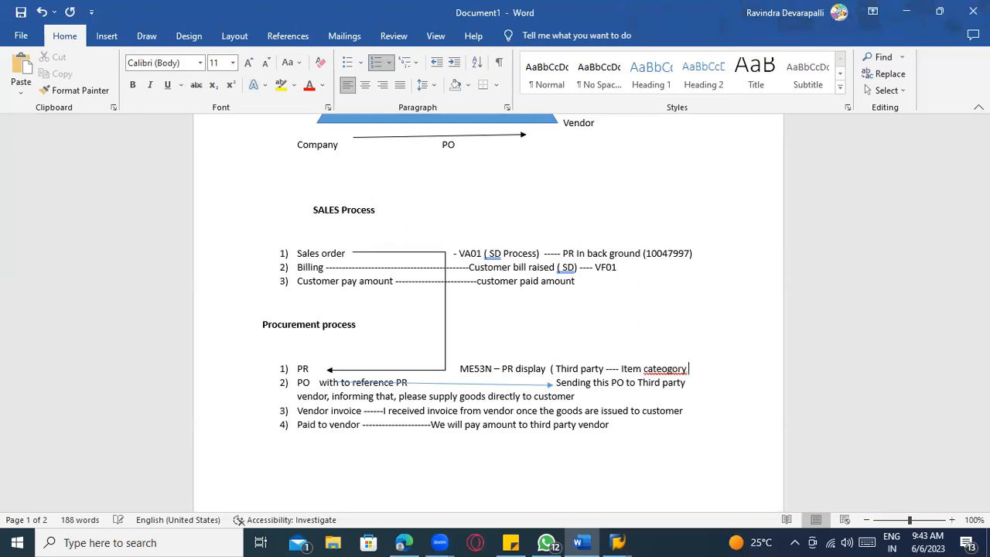
{"action": "type", "text": " - Third pa"}
{"action": "type", "text": "ry"}
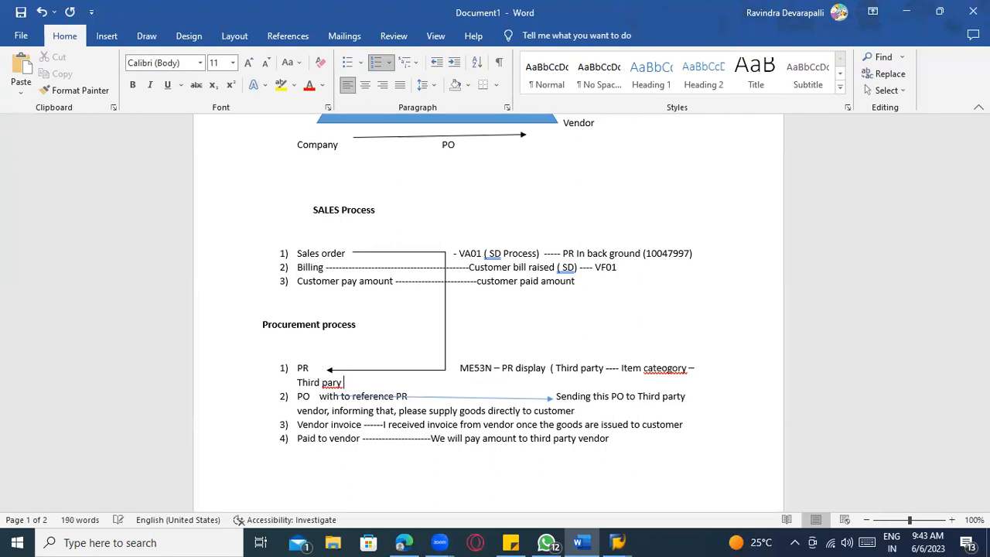
{"action": "key", "text": "BackSpace"}
{"action": "type", "text": "ty ( S) , Accountt"}
Complete the PR line of the notes with "Accounting assignment category ( 1 --- third party )".
{"action": "key", "text": "BackSpace"}
{"action": "type", "text": "ng"}
{"action": "key", "text": "BackSpace"}
{"action": "key", "text": "BackSpace"}
{"action": "type", "text": "ing assignment category ( 1"}
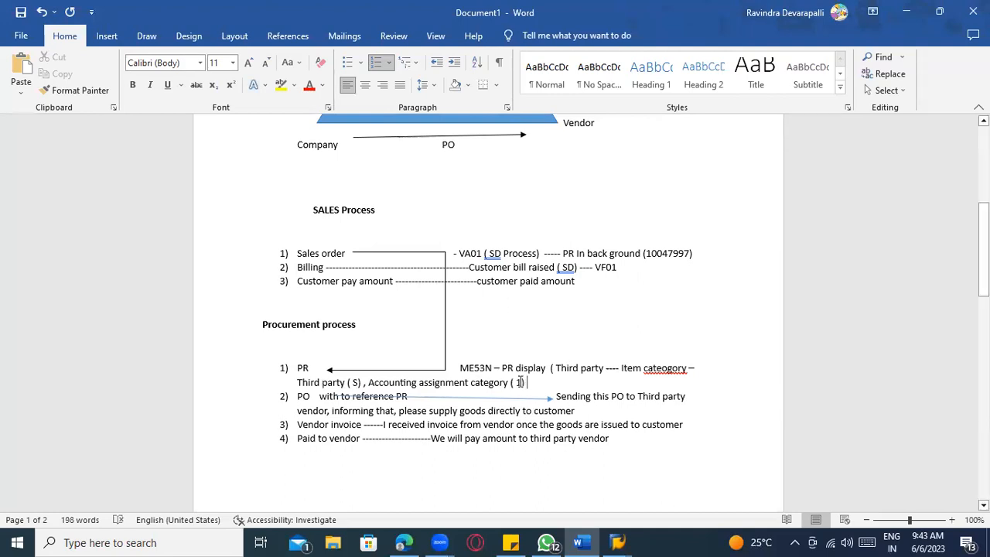
{"action": "type", "text": "---"}
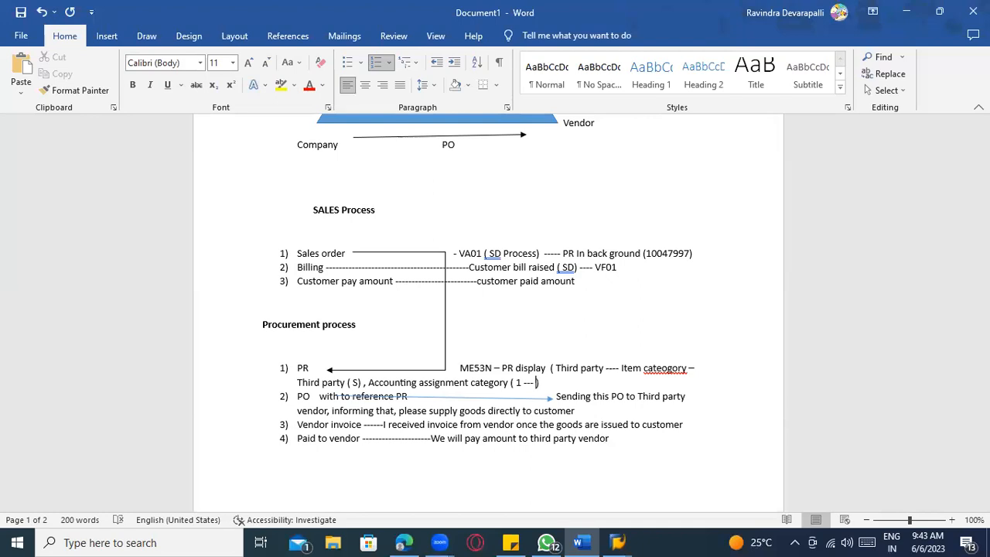
{"action": "type", "text": "A"}
{"action": "key", "text": "BackSpace"}
{"action": "type", "text": "third party )"}
Return to SAP, close the account assignment category list, and check the requisition item's item category and account assignment category.
{"action": "key", "text": "alt+Tab"}
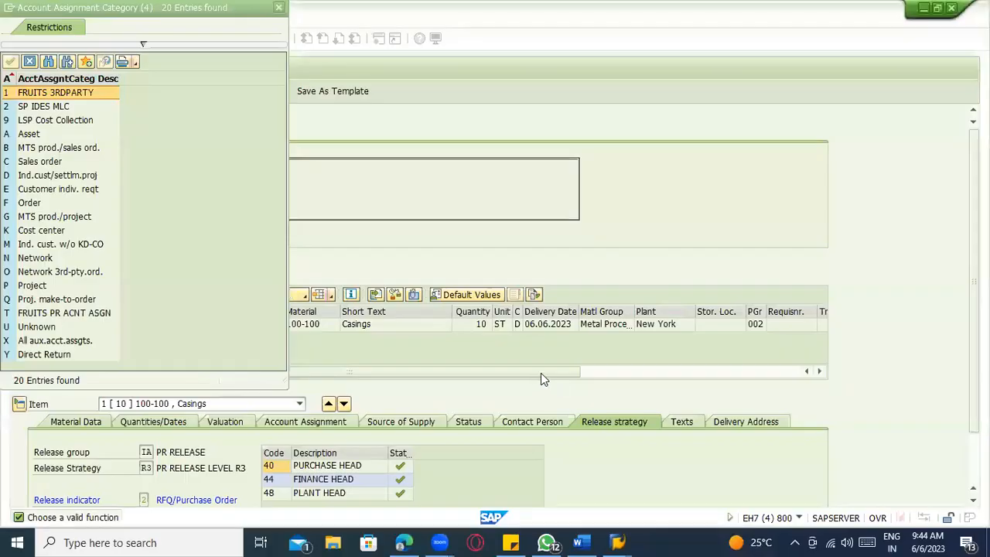
{"action": "left_click", "coordinate": [176, 10]}
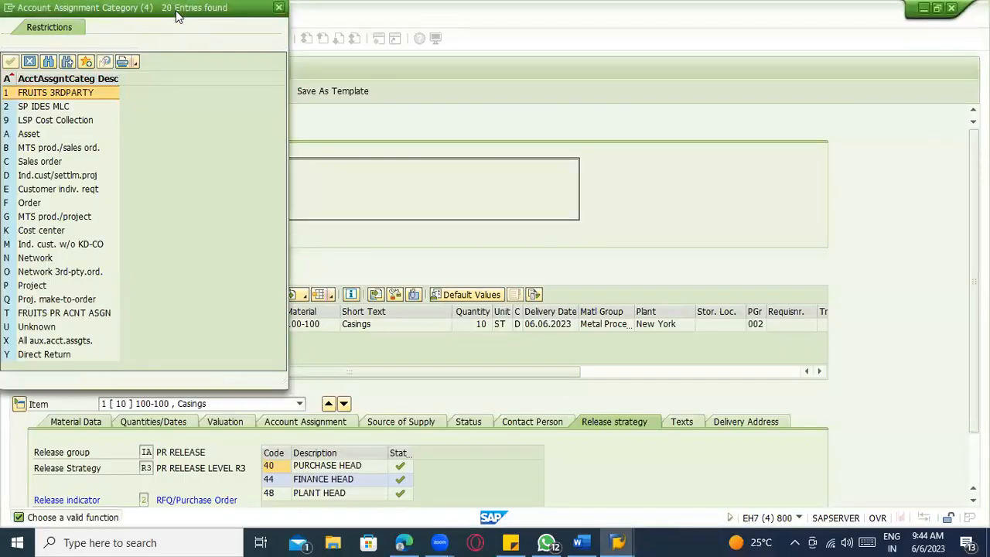
{"action": "left_click_drag", "start_coordinate": [176, 10], "coordinate": [142, 92]}
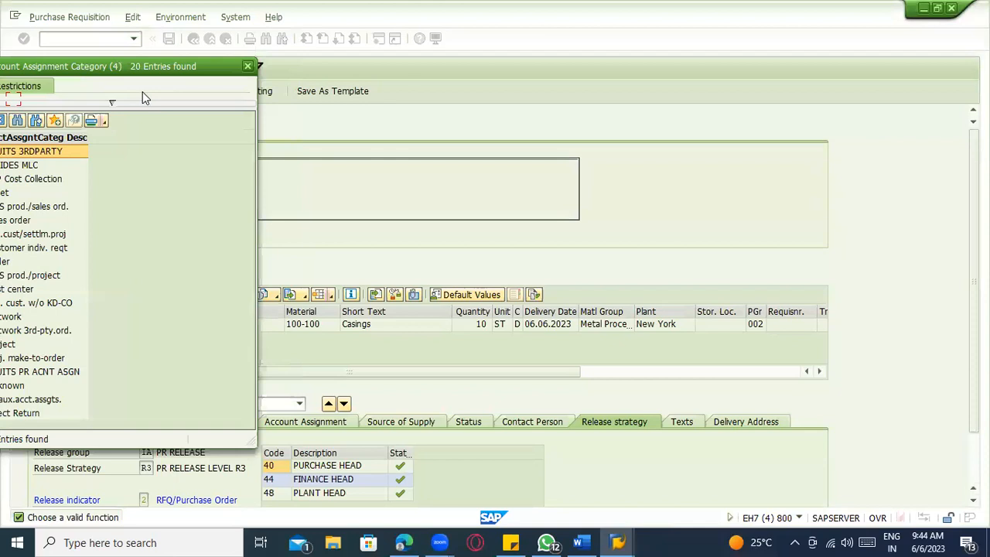
{"action": "left_click", "coordinate": [248, 68]}
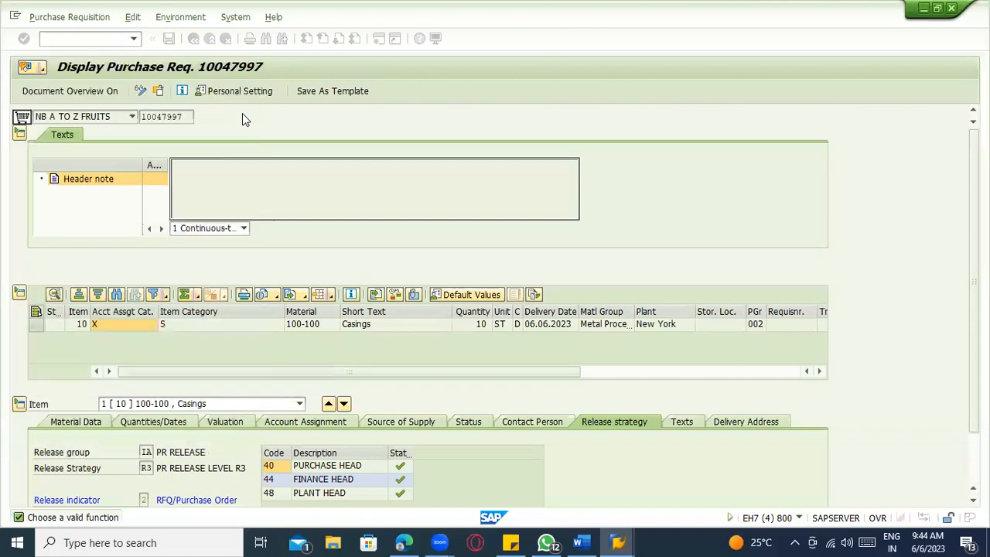
{"action": "left_click", "coordinate": [168, 328]}
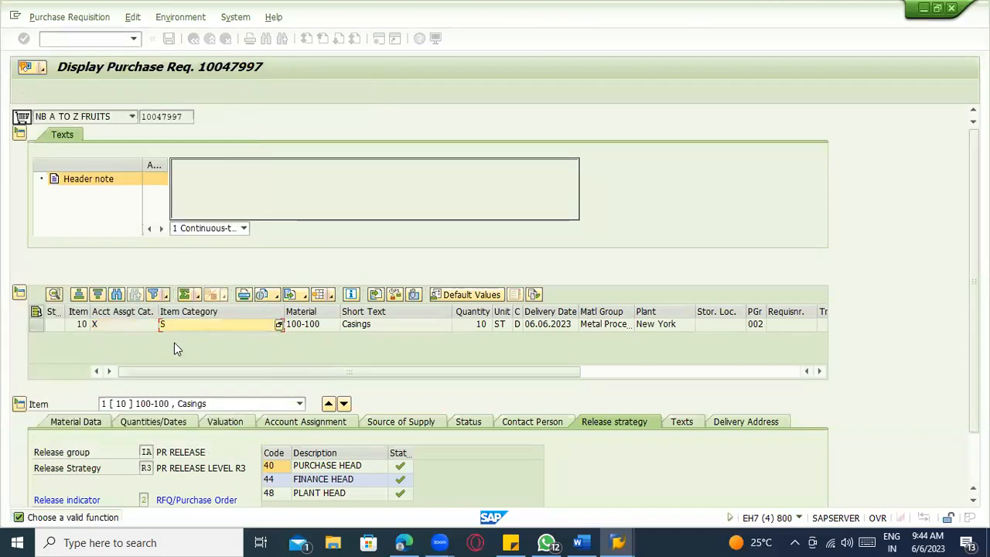
{"action": "left_click", "coordinate": [124, 329]}
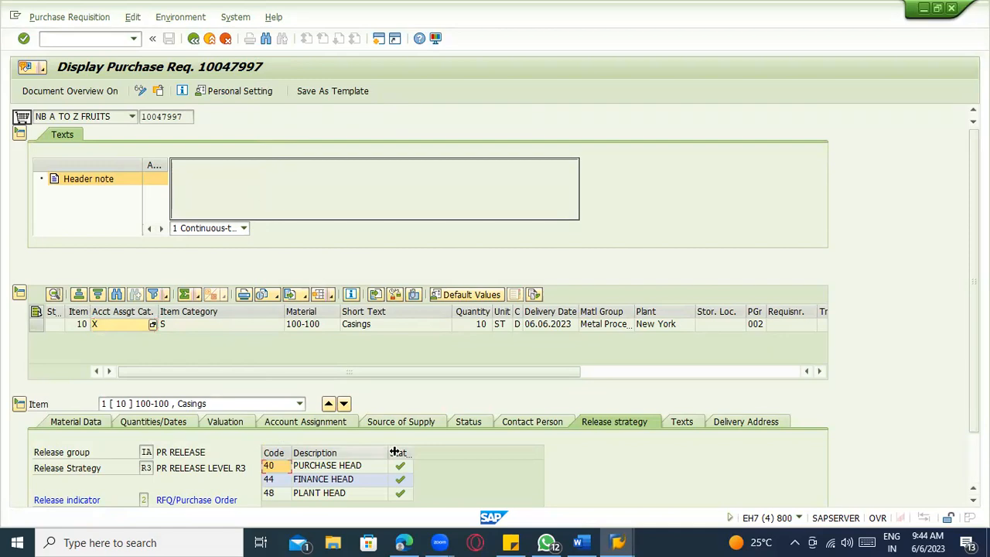
Compare the PR line of the Word notes with the item category and account assignment category in the SAP requisition.
{"action": "left_click", "coordinate": [580, 542]}
{"action": "left_click", "coordinate": [328, 410]}
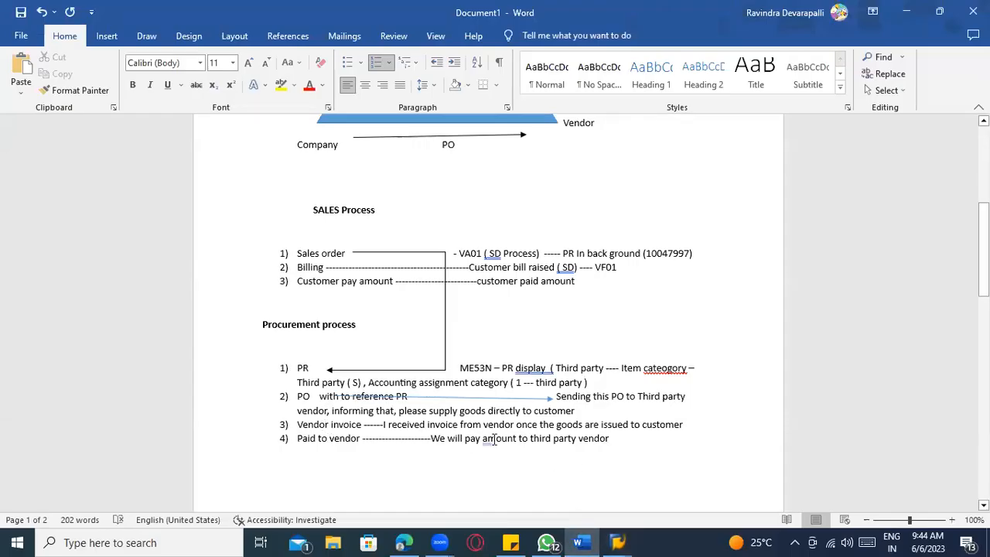
{"action": "key", "text": "alt+Tab"}
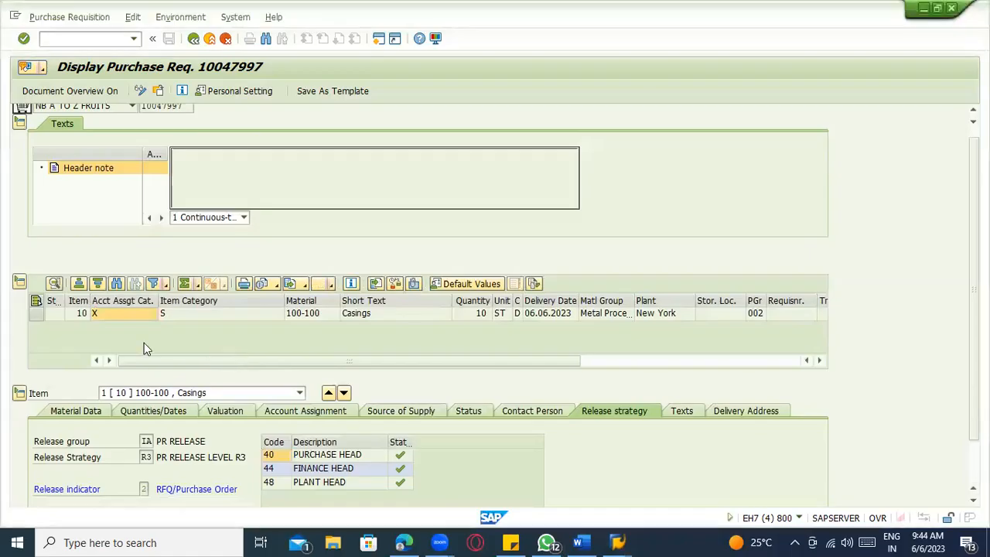
{"action": "left_click", "coordinate": [122, 319]}
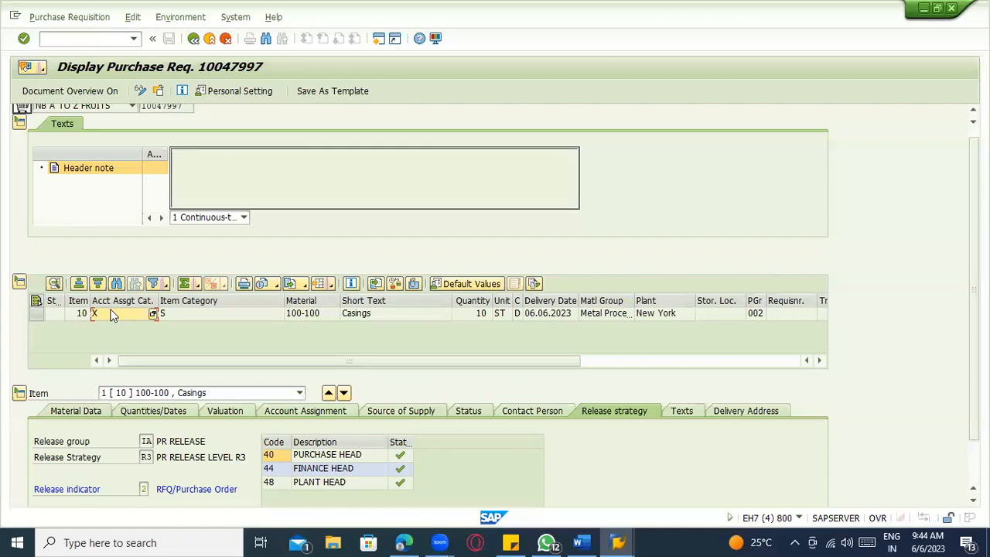
{"action": "left_click", "coordinate": [175, 315]}
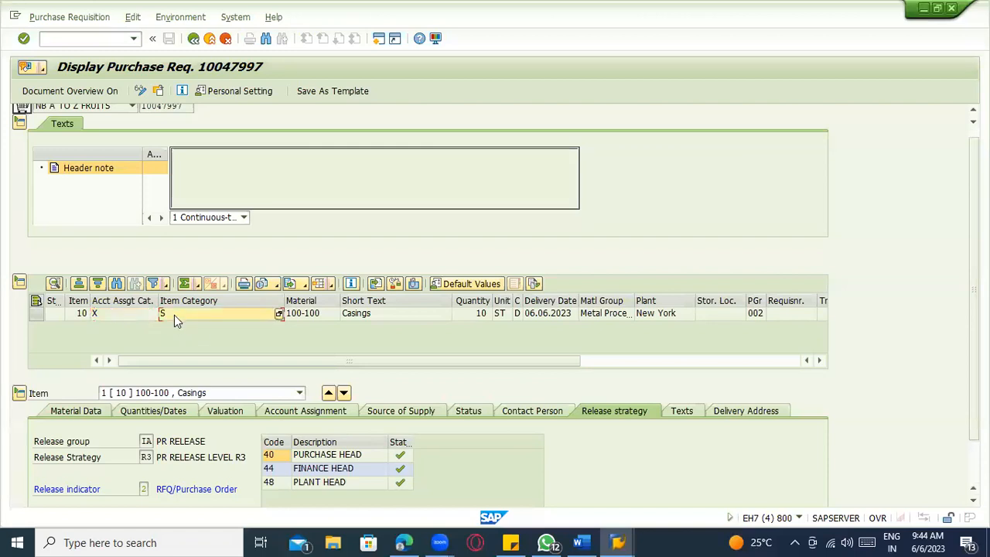
{"action": "left_click", "coordinate": [109, 317]}
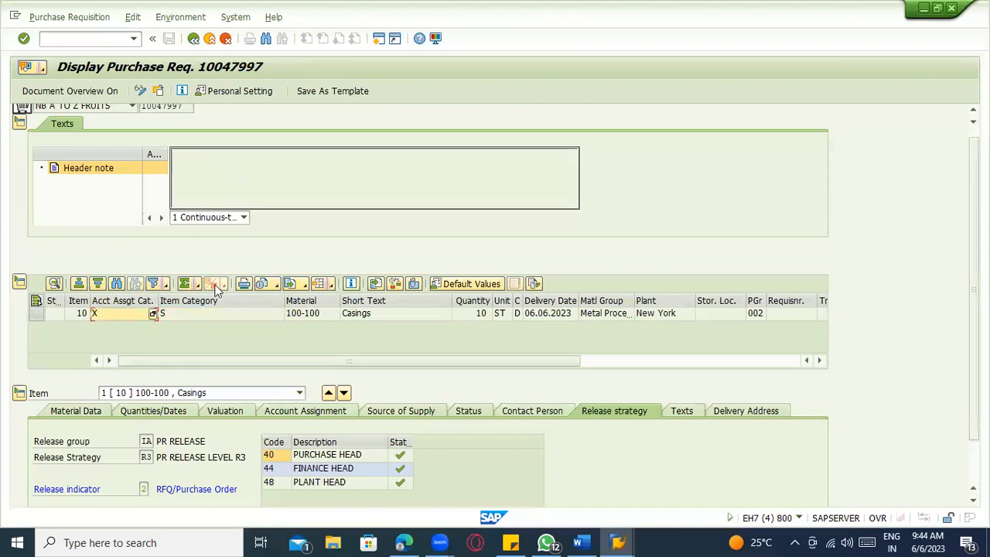
{"action": "key", "text": "alt+Tab"}
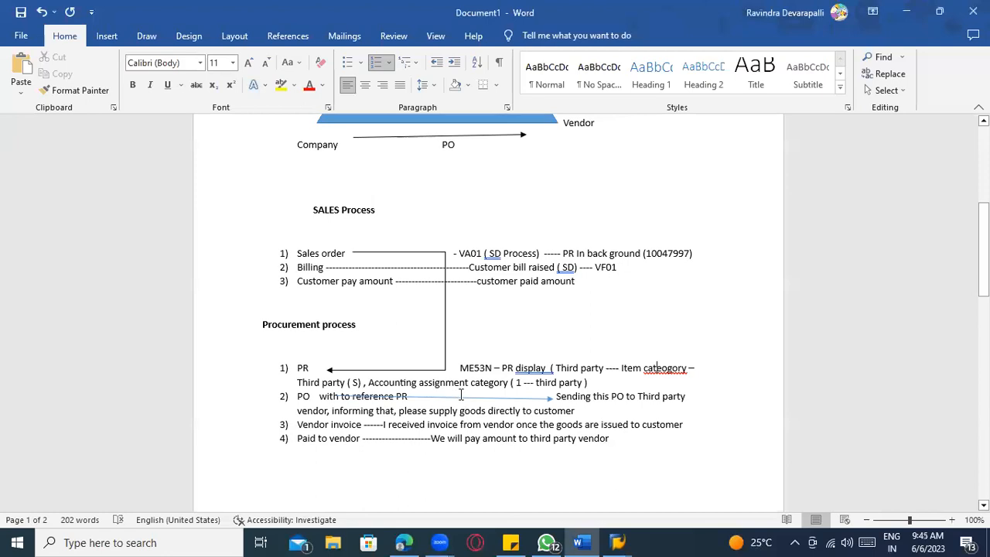
Go back to SAP, list the possible account assignment categories for the requisition item again, and close the list.
{"action": "key", "text": "alt+Tab"}
{"action": "left_click", "coordinate": [153, 314]}
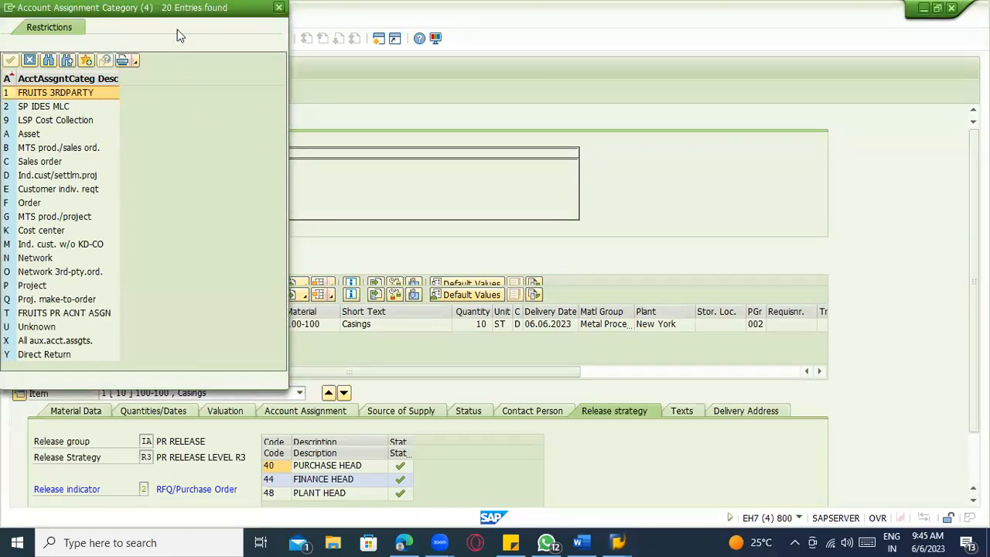
{"action": "left_click", "coordinate": [324, 130]}
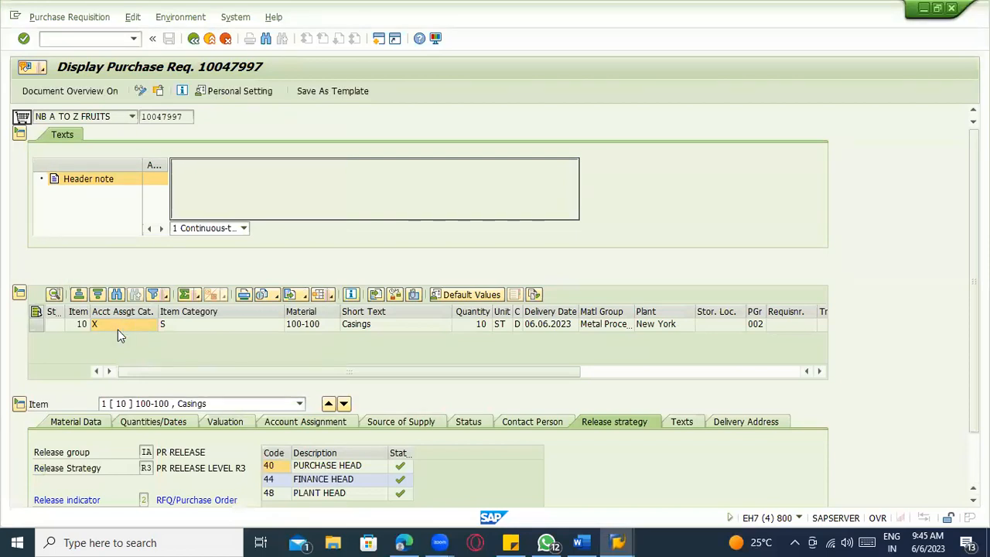
From the account assignment category field's help, go to the Purchasing customizing activity Maintain Account Assignment Categories without specifying a project.
{"action": "key", "text": "F1"}
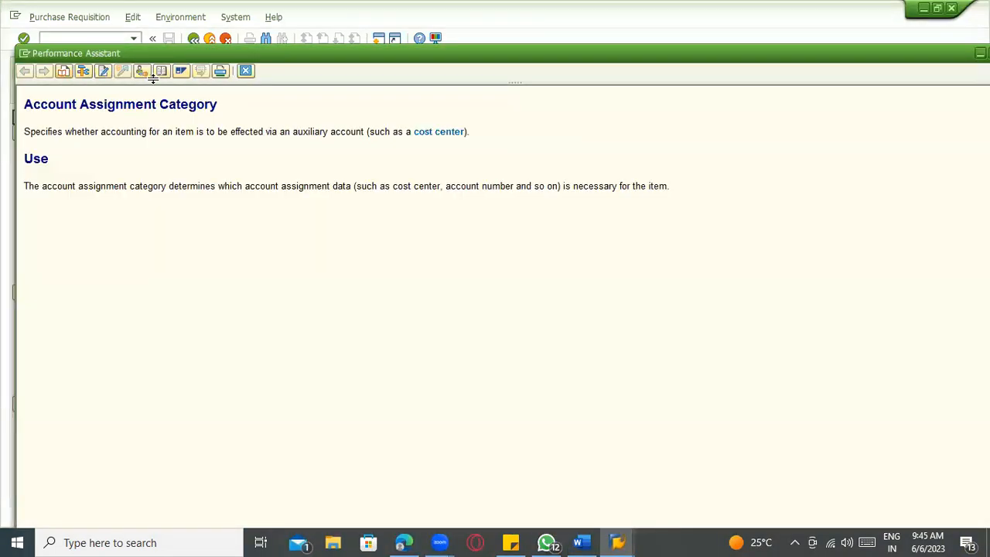
{"action": "left_click", "coordinate": [143, 71]}
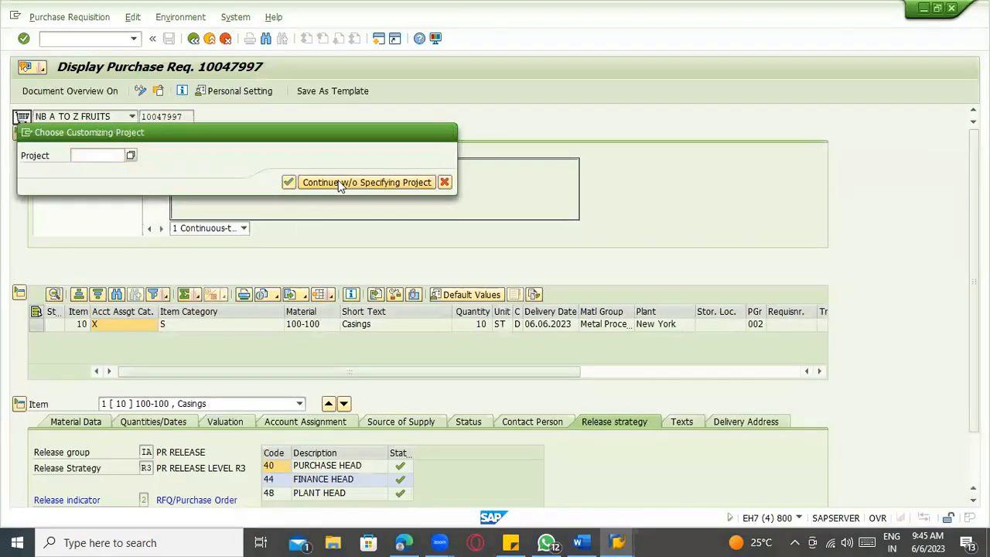
{"action": "left_click", "coordinate": [338, 183]}
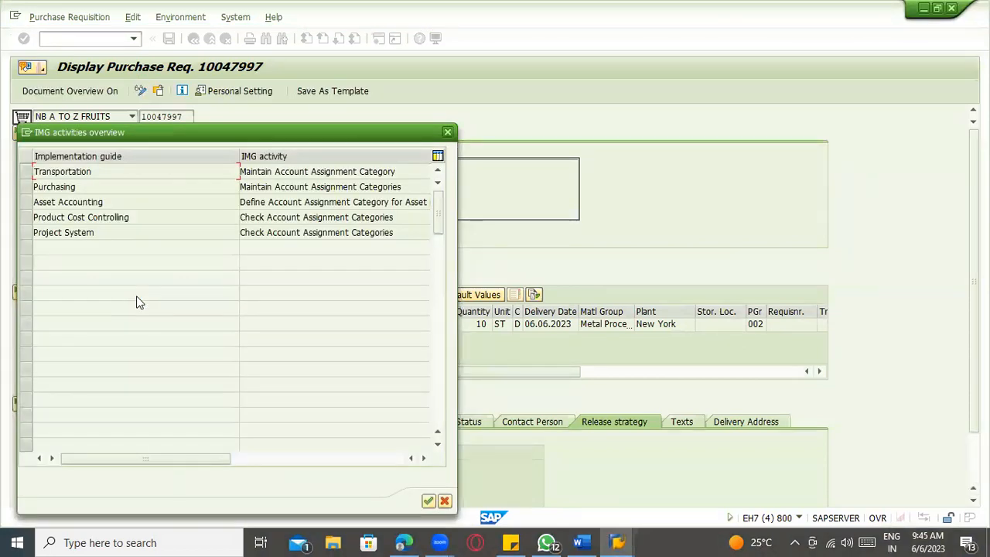
{"action": "double_click", "coordinate": [316, 188]}
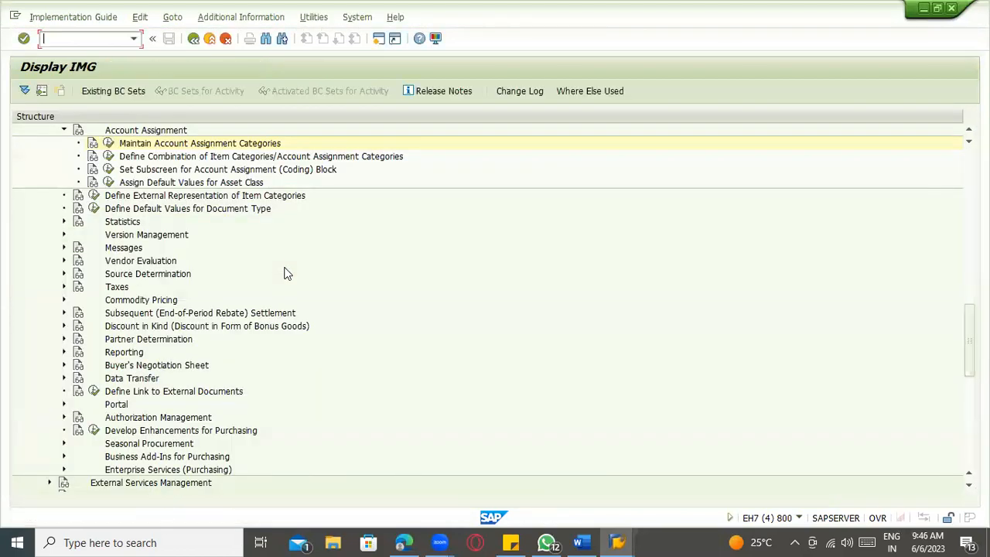
Review the path Materials Management > Purchasing > Account Assignment in the implementation guide and execute Maintain Account Assignment Categories.
{"action": "scroll", "coordinate": [338, 256], "scroll_direction": "up", "scroll_amount": 4}
{"action": "scroll", "coordinate": [150, 238], "scroll_direction": "up", "scroll_amount": 6}
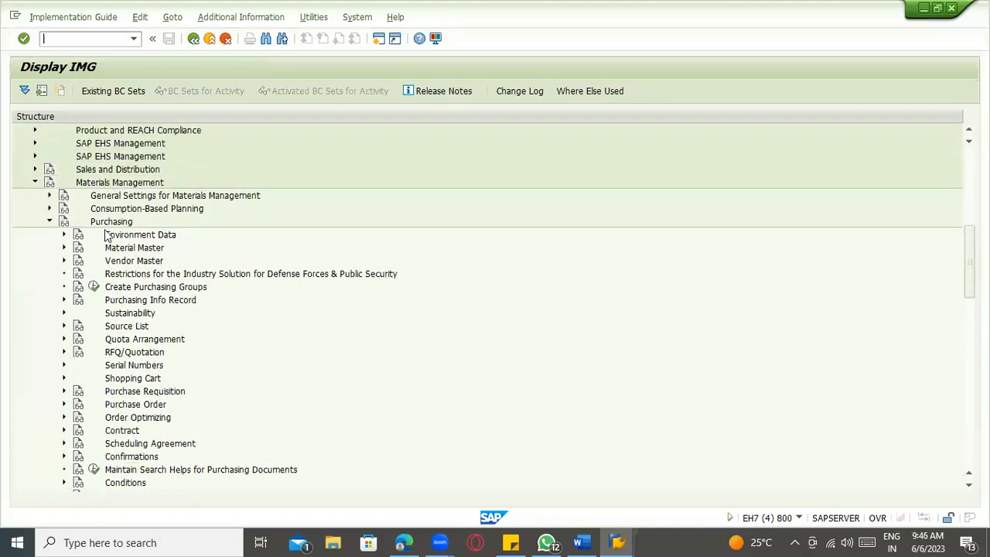
{"action": "scroll", "coordinate": [107, 236], "scroll_direction": "up", "scroll_amount": 3}
{"action": "scroll", "coordinate": [170, 290], "scroll_direction": "down", "scroll_amount": 4}
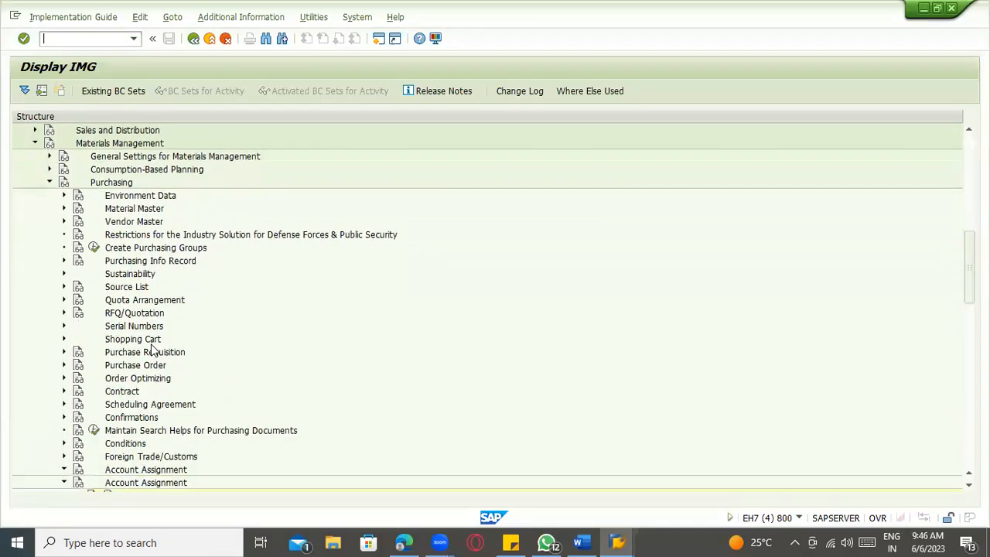
{"action": "scroll", "coordinate": [150, 350], "scroll_direction": "down", "scroll_amount": 4}
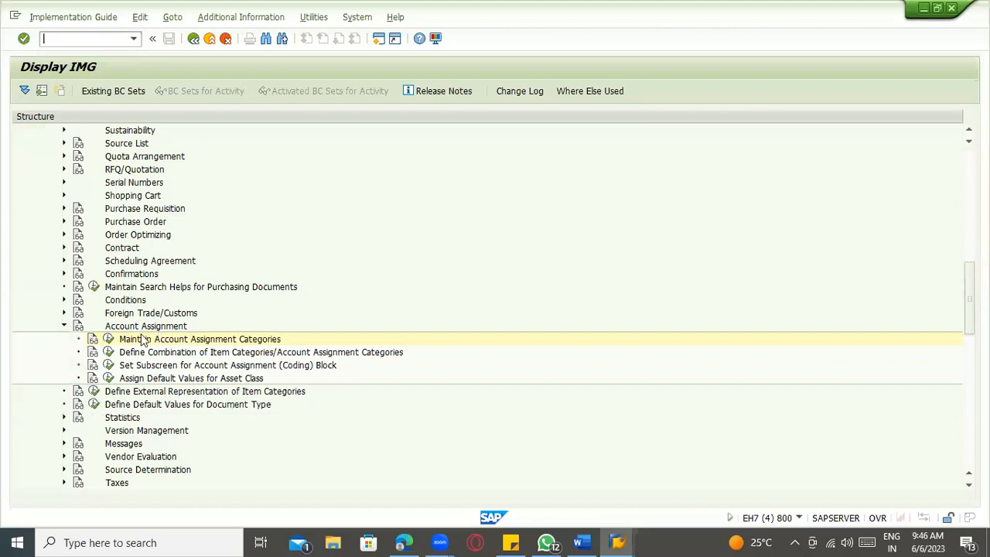
{"action": "left_click", "coordinate": [108, 339]}
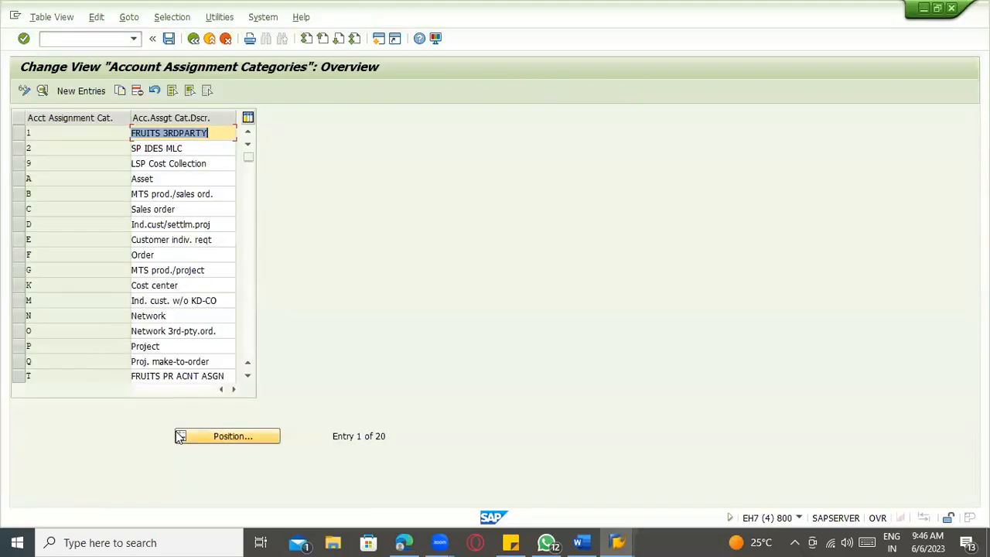
Shorten the description of account assignment category 1 to 3RDPARTY.
{"action": "left_click", "coordinate": [163, 133]}
{"action": "key", "text": "BackSpace"}
{"action": "key", "text": "BackSpace"}
{"action": "key", "text": "BackSpace"}
{"action": "key", "text": "BackSpace"}
{"action": "key", "text": "BackSpace"}
{"action": "key", "text": "BackSpace"}
{"action": "key", "text": "BackSpace"}
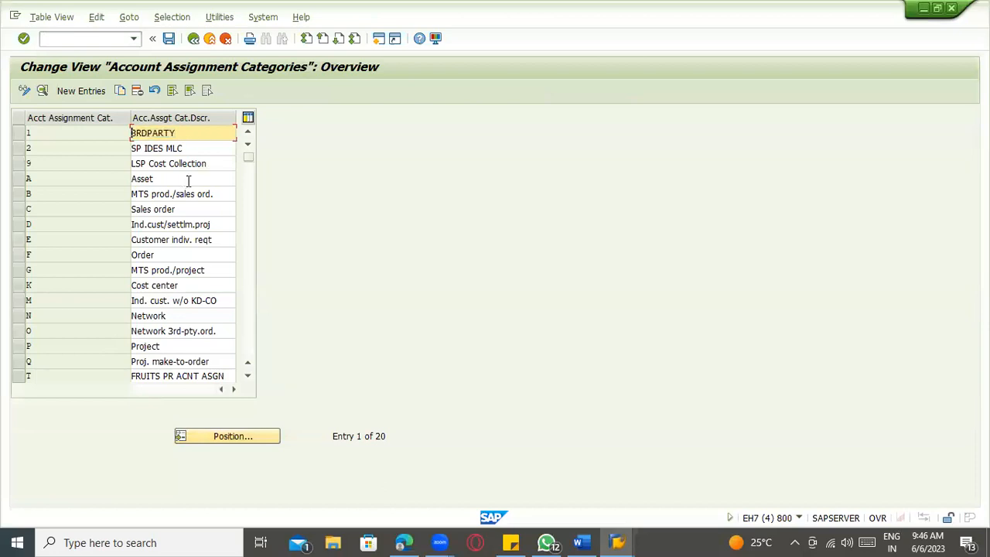
Open the details of account assignment category 1, review its receipt settings, and save the change to the proposed customizing request.
{"action": "left_click", "coordinate": [29, 133]}
{"action": "left_click", "coordinate": [43, 91]}
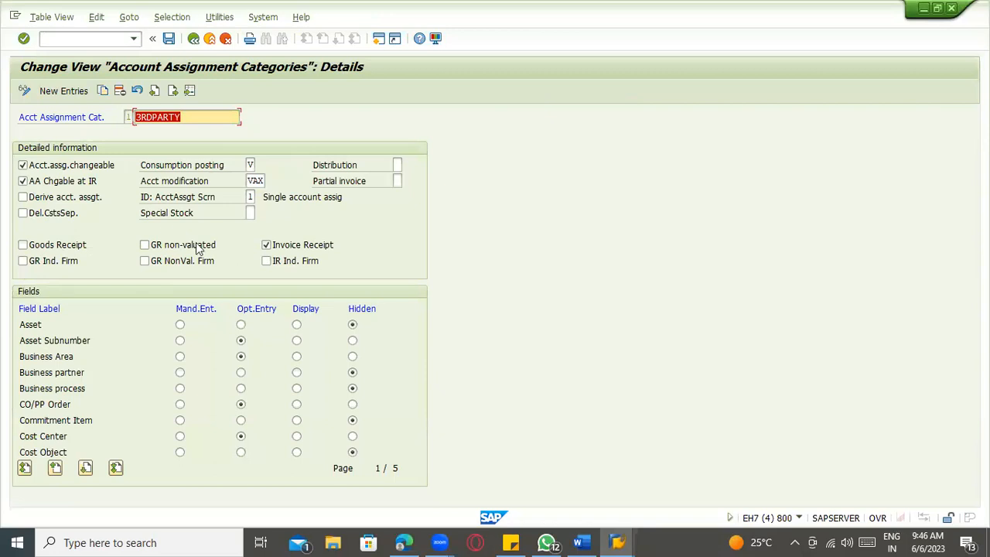
{"action": "left_click", "coordinate": [191, 117]}
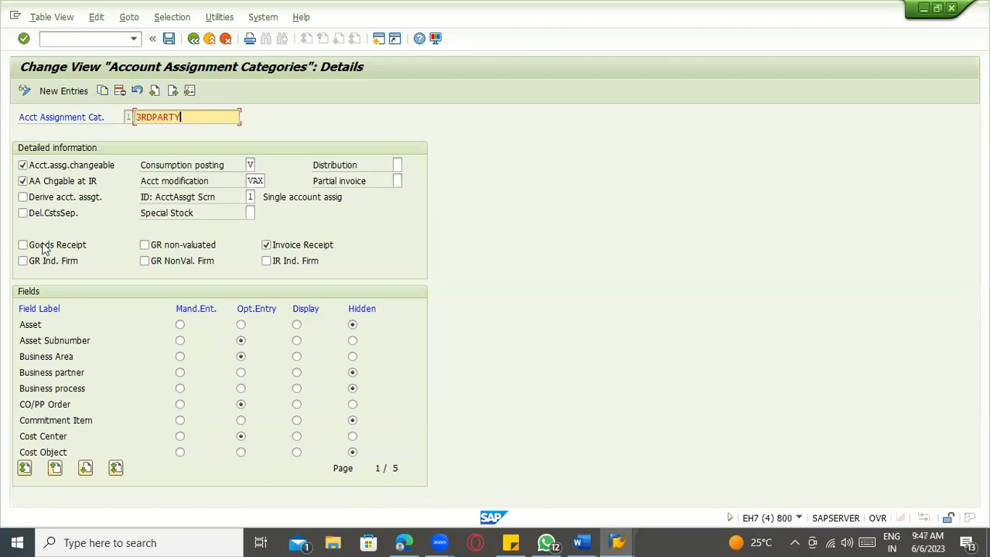
{"action": "left_click", "coordinate": [169, 38]}
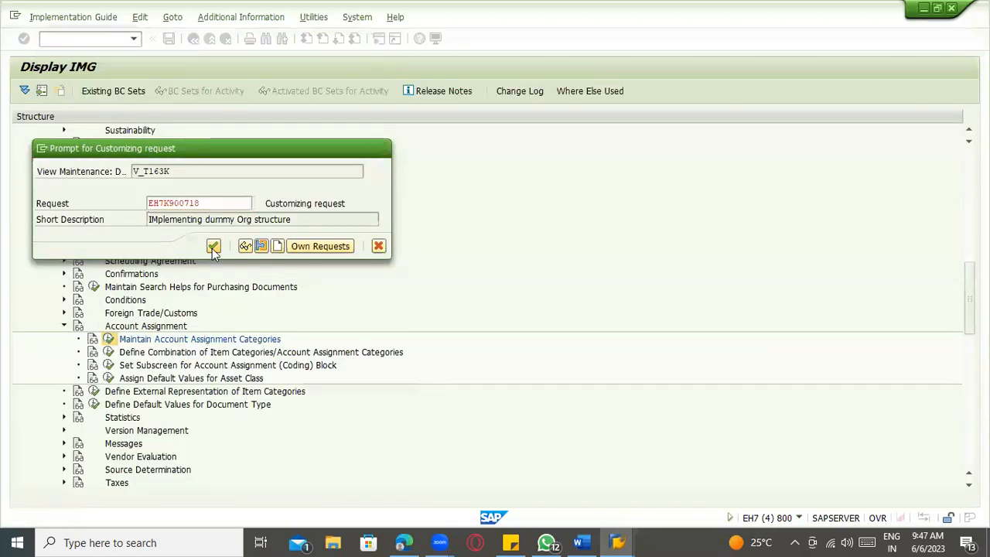
{"action": "left_click", "coordinate": [213, 246]}
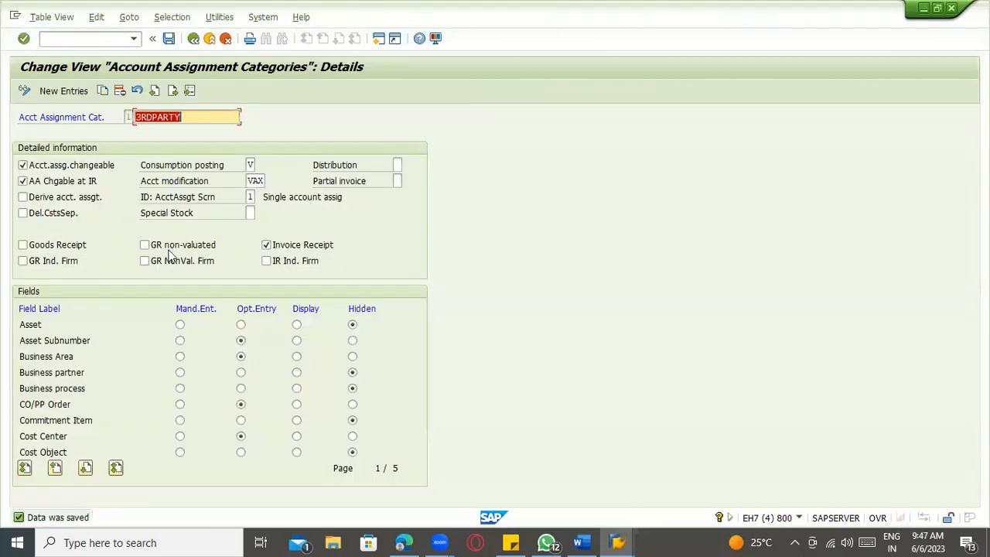
Return to the category overview and open the details of account assignment category X, All aux.acct.assgts.
{"action": "left_click", "coordinate": [194, 40]}
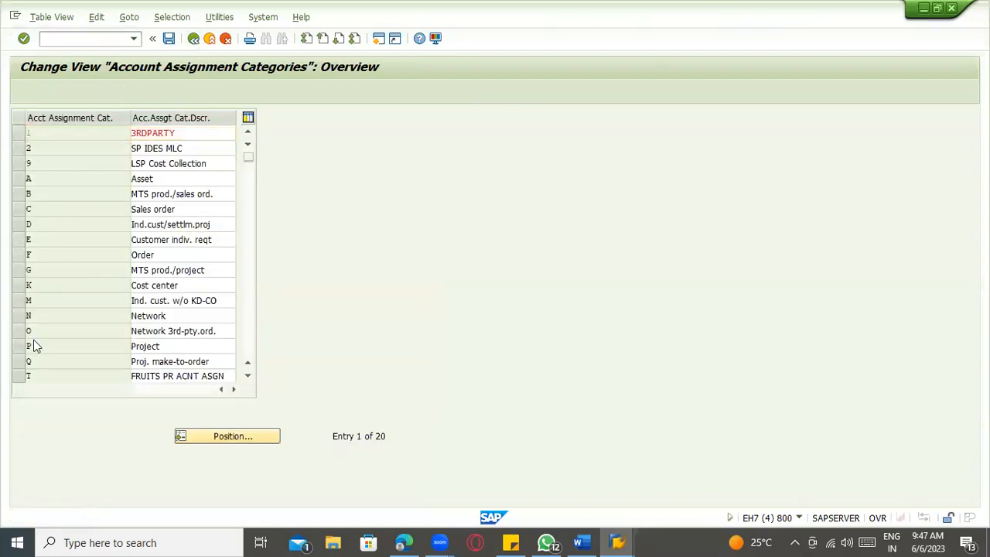
{"action": "scroll", "coordinate": [29, 348], "scroll_direction": "down", "scroll_amount": 1}
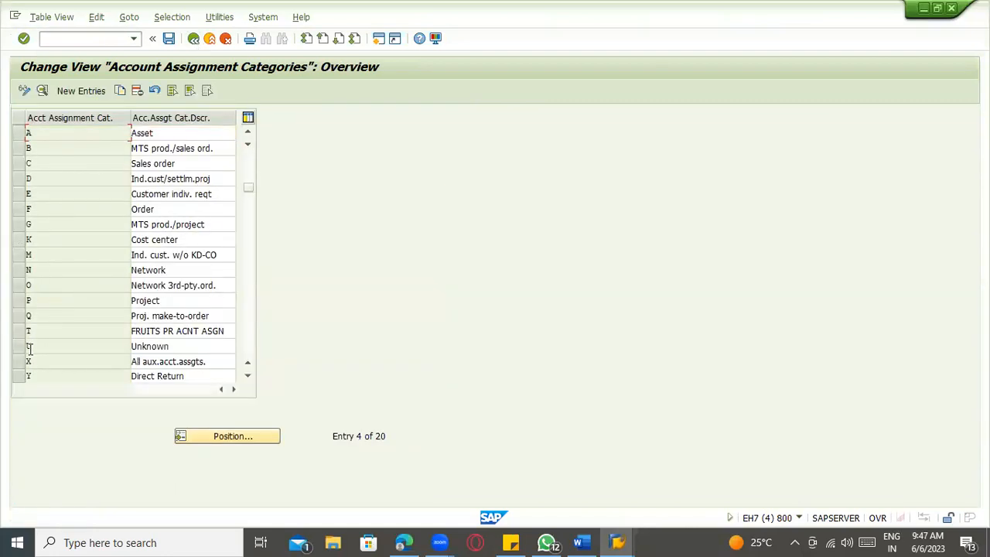
{"action": "double_click", "coordinate": [136, 361]}
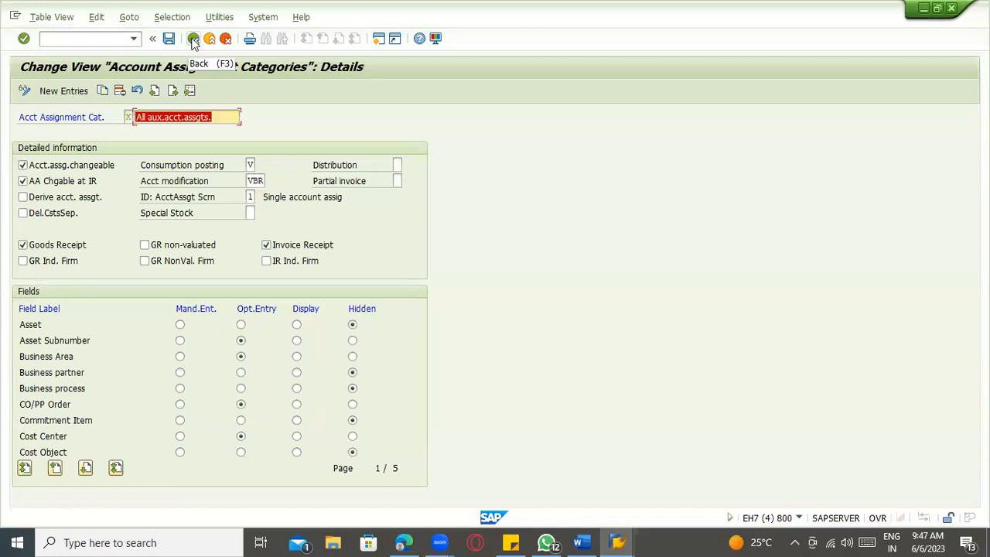
Leave the account assignment category customizing and implementation guide, and start transaction ME21N to create a purchase order.
{"action": "left_click", "coordinate": [192, 43]}
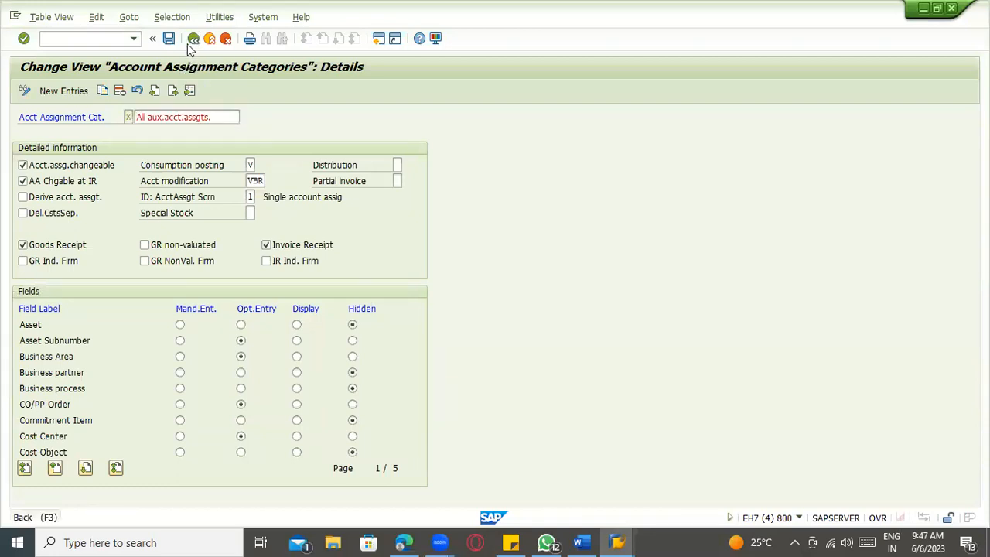
{"action": "left_click", "coordinate": [186, 45]}
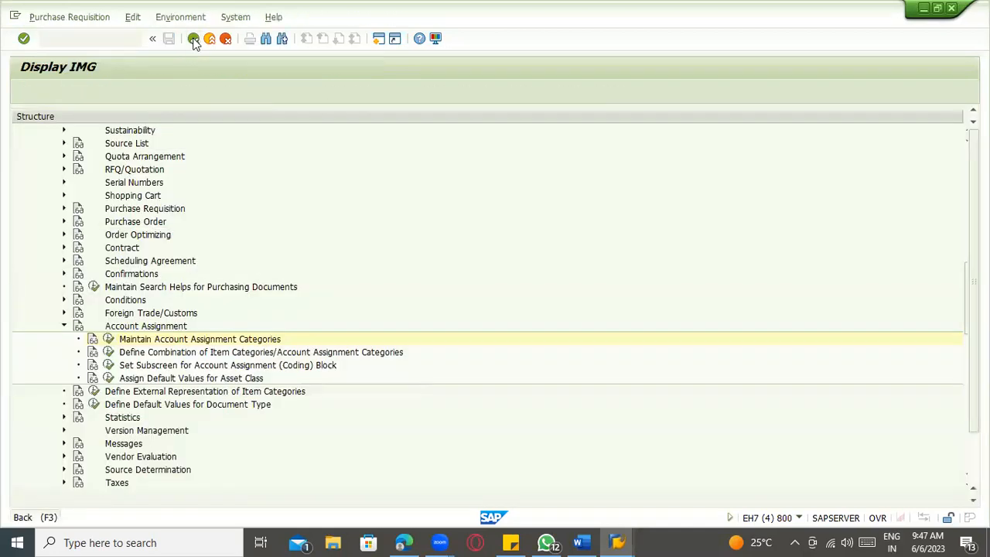
{"action": "left_click", "coordinate": [192, 38]}
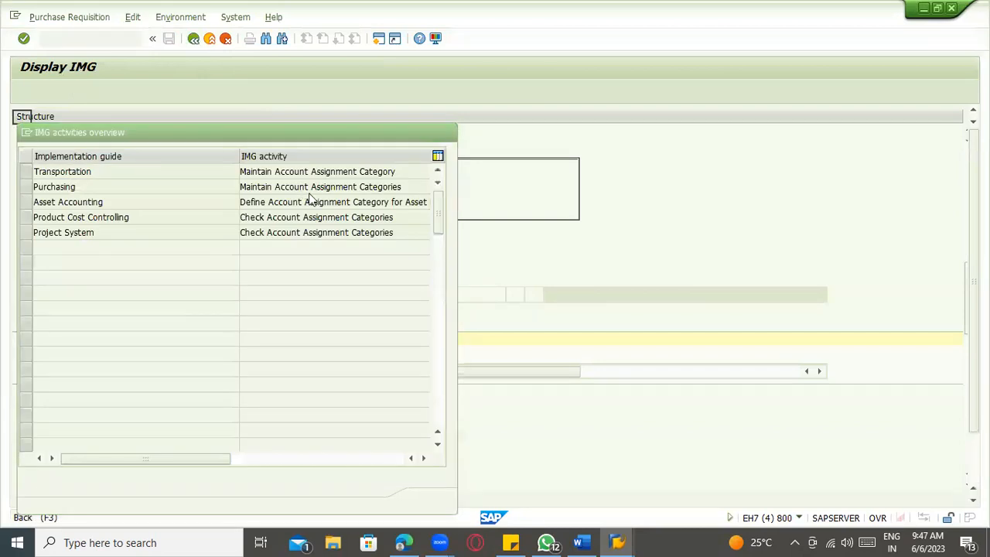
{"action": "double_click", "coordinate": [308, 191]}
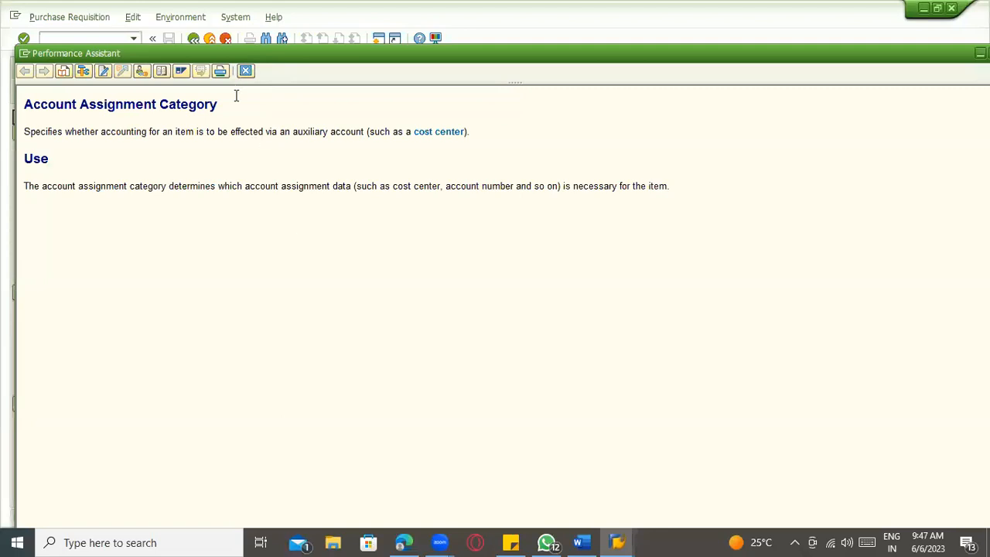
{"action": "left_click", "coordinate": [246, 72]}
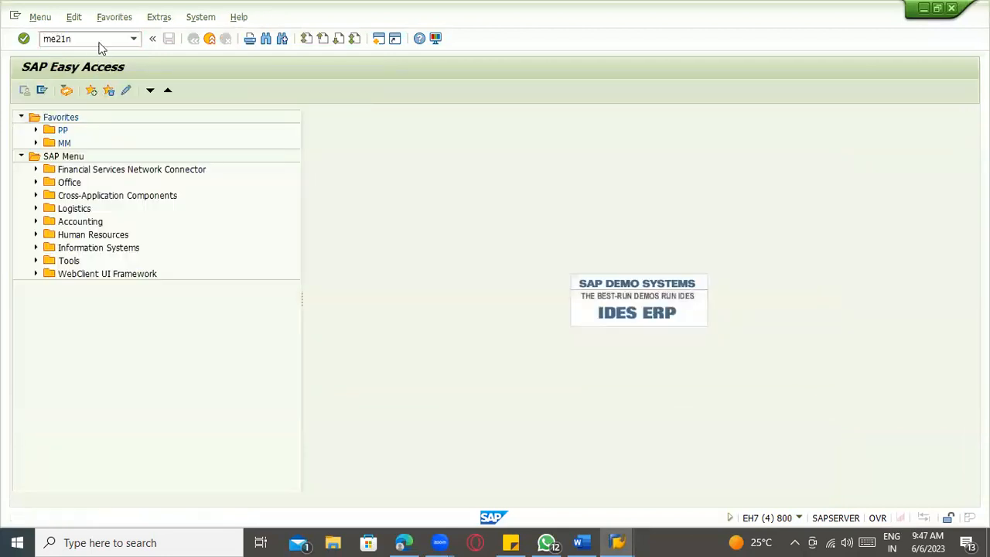
{"action": "key", "text": "Return"}
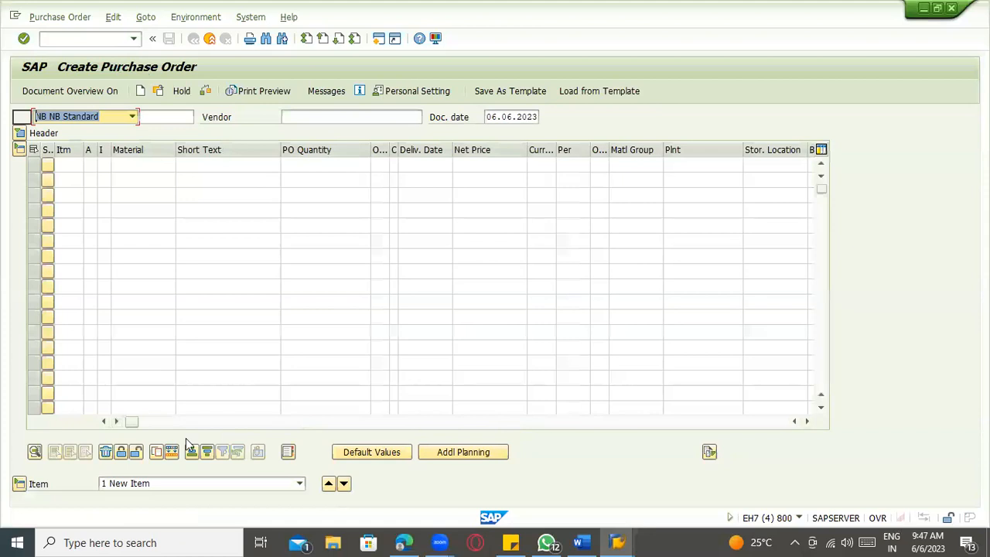
Enter vendor 1000 for the standard (NB) purchase order.
{"action": "left_click_drag", "start_coordinate": [133, 430], "coordinate": [418, 421]}
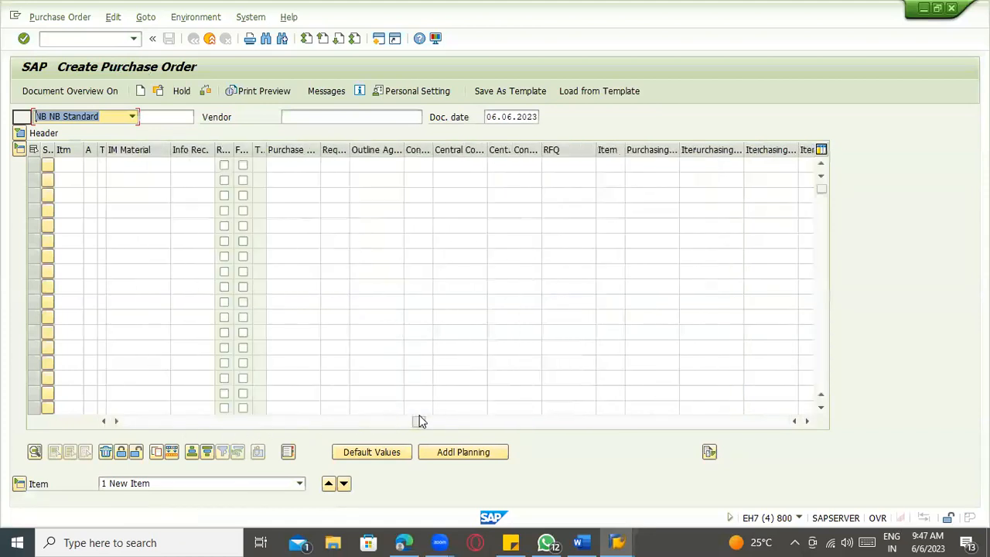
{"action": "left_click", "coordinate": [302, 166]}
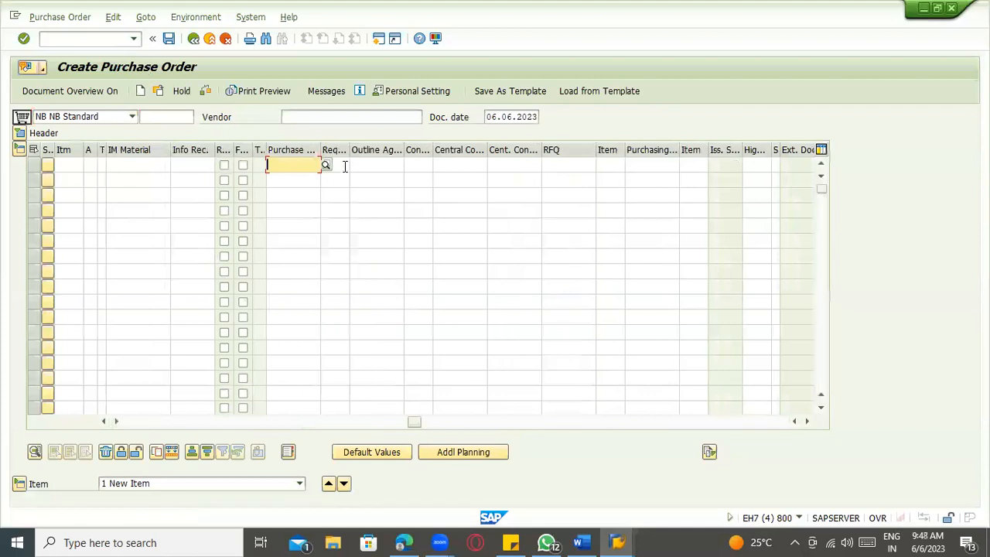
{"action": "left_click", "coordinate": [355, 117]}
{"action": "type", "text": "1000"}
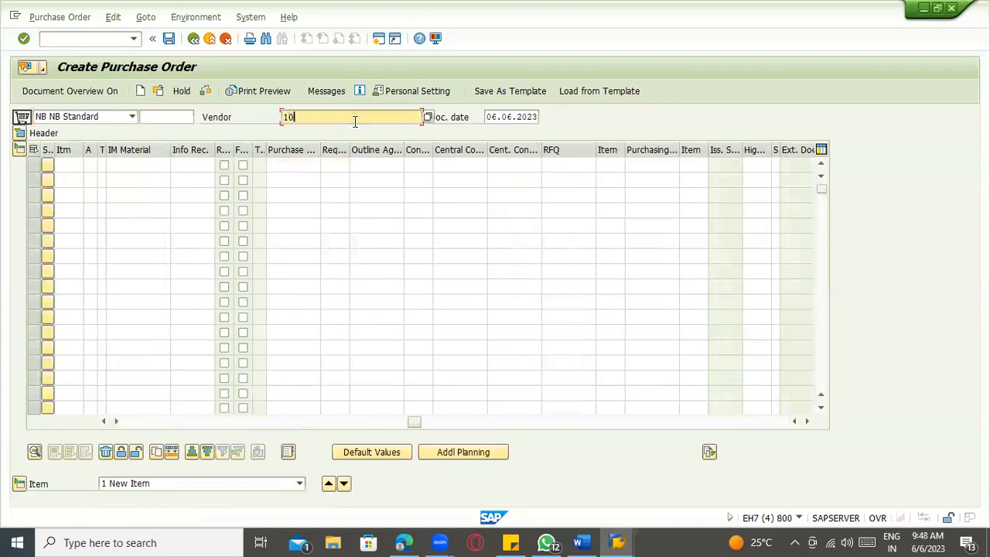
{"action": "key", "text": "Return"}
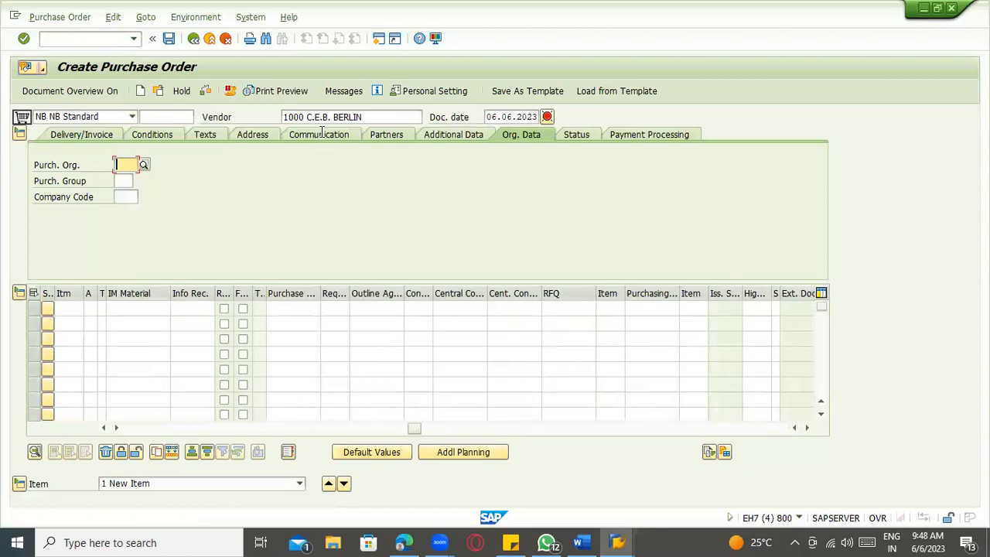
Set purchasing organization 3000 and purchasing group 000 in the purchase order's organizational data.
{"action": "type", "text": "1000"}
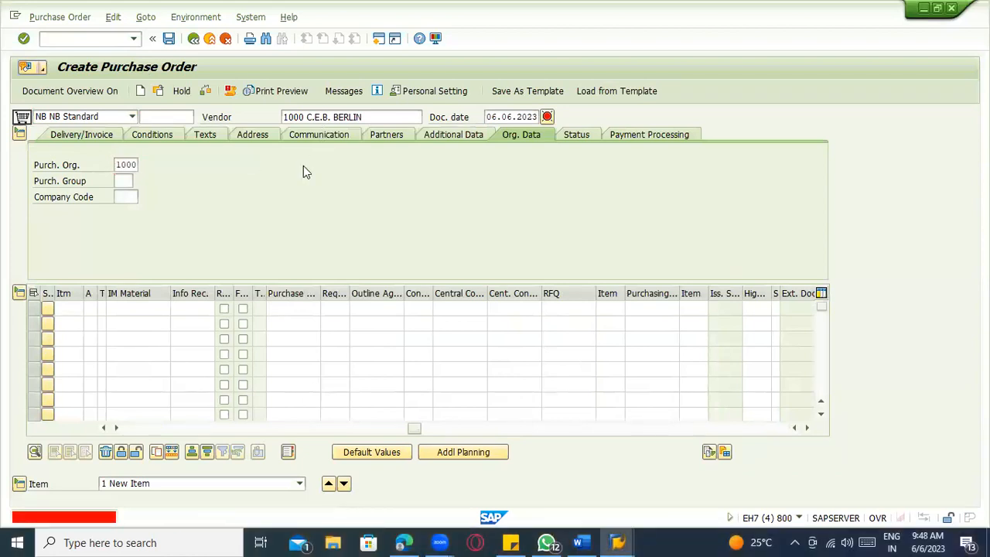
{"action": "key", "text": "Return"}
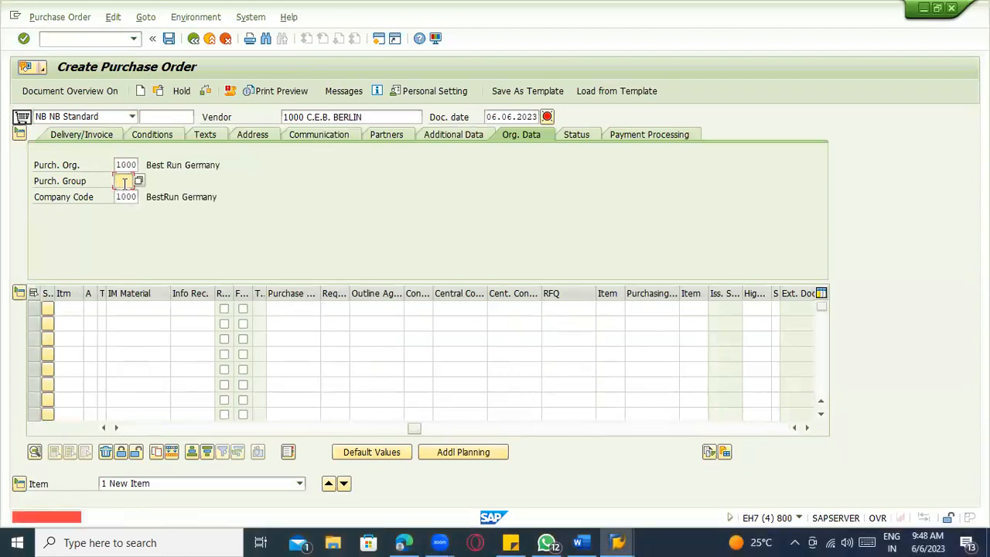
{"action": "key", "text": "shift+Tab"}
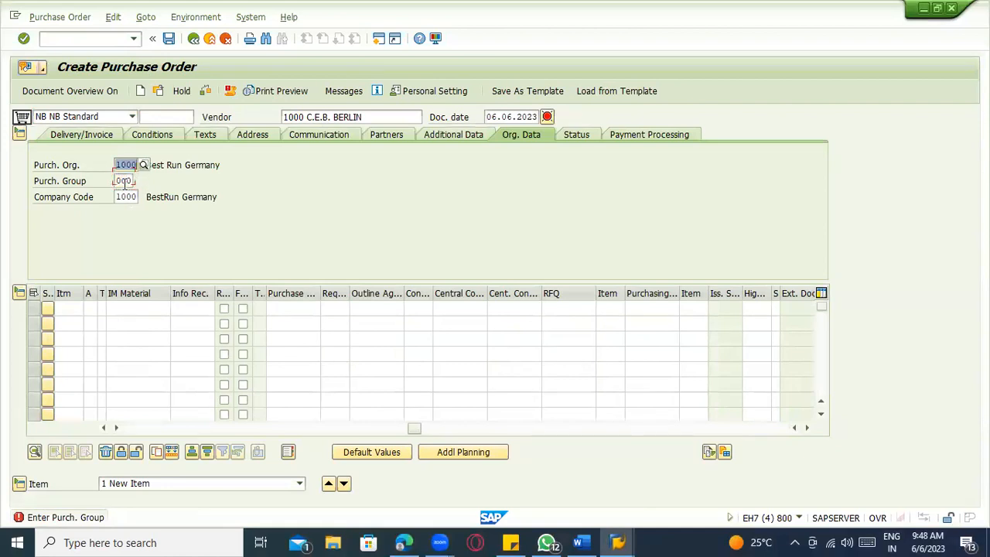
{"action": "key", "text": "Delete"}
{"action": "type", "text": "3000"}
{"action": "key", "text": "Return"}
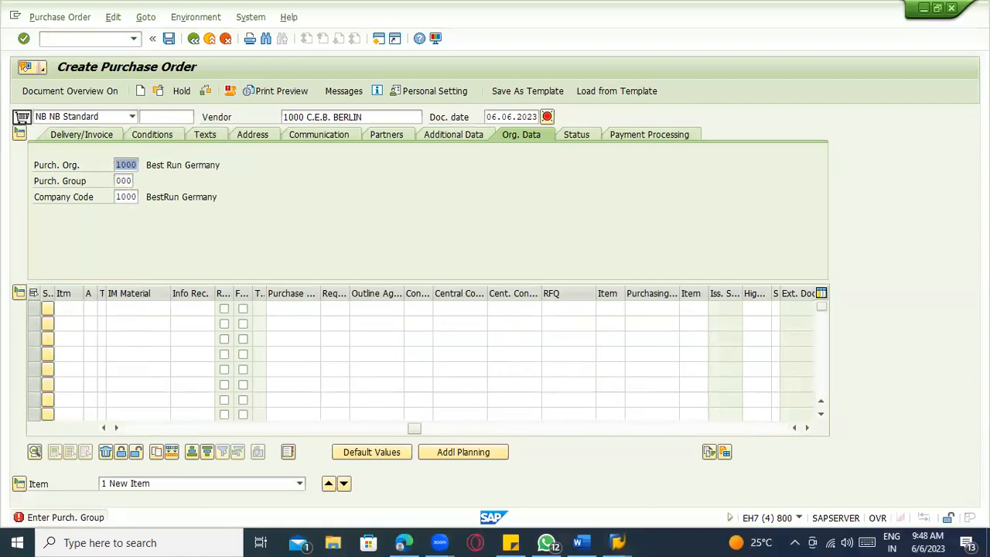
{"action": "key", "text": "ctrl+slash"}
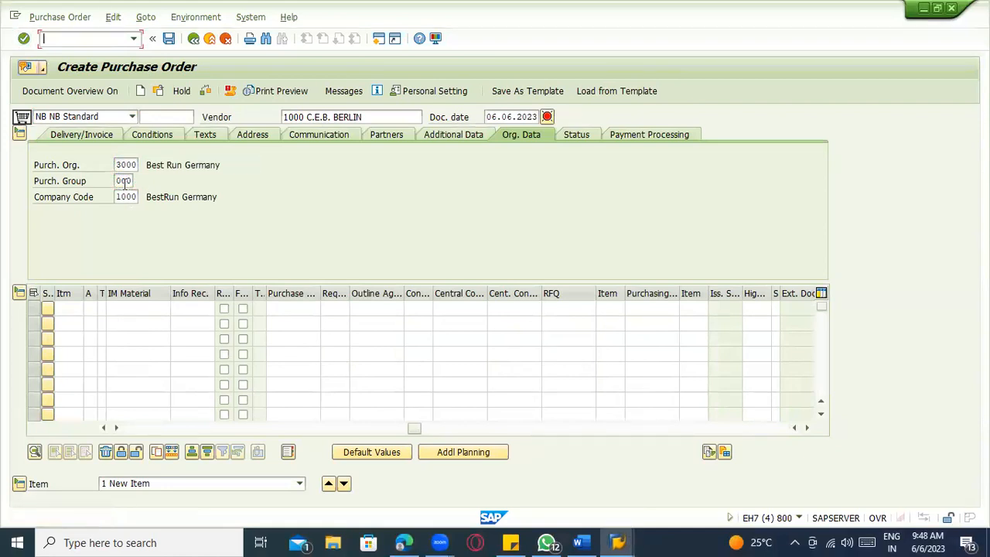
Set the purchase order's company code to 3000 and apply the organizational data.
{"action": "left_click", "coordinate": [119, 198]}
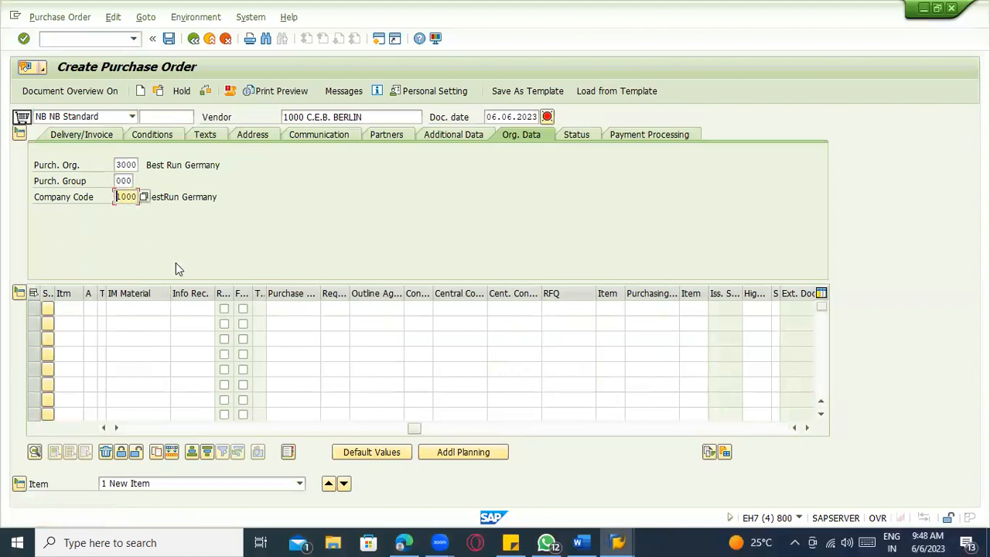
{"action": "key", "text": "Delete"}
{"action": "key", "text": "Delete"}
{"action": "key", "text": "Delete"}
{"action": "key", "text": "Delete"}
{"action": "type", "text": "3000"}
{"action": "key", "text": "Return"}
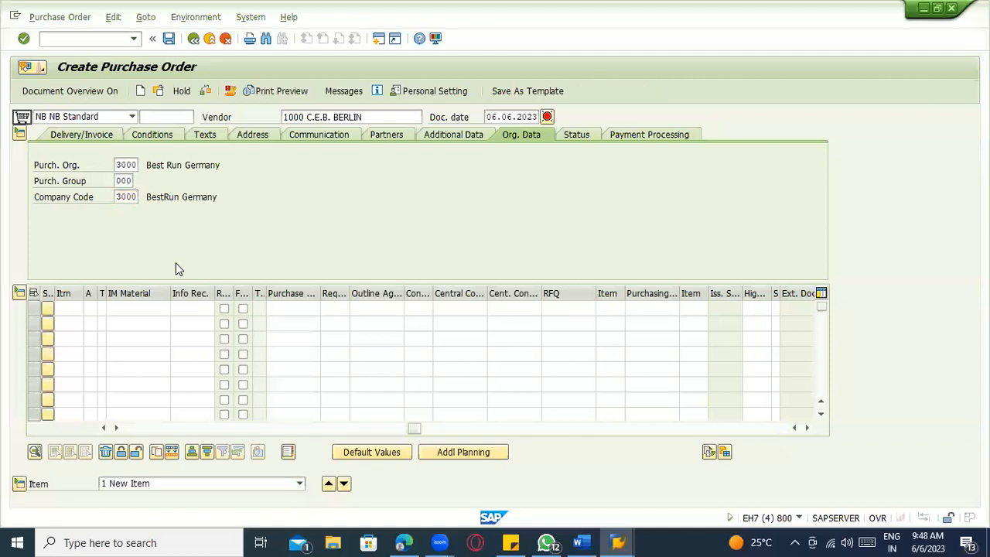
Copy the purchase requisition number from the Sales order line of the Word document and return to the purchase order in SAP.
{"action": "left_click", "coordinate": [304, 306]}
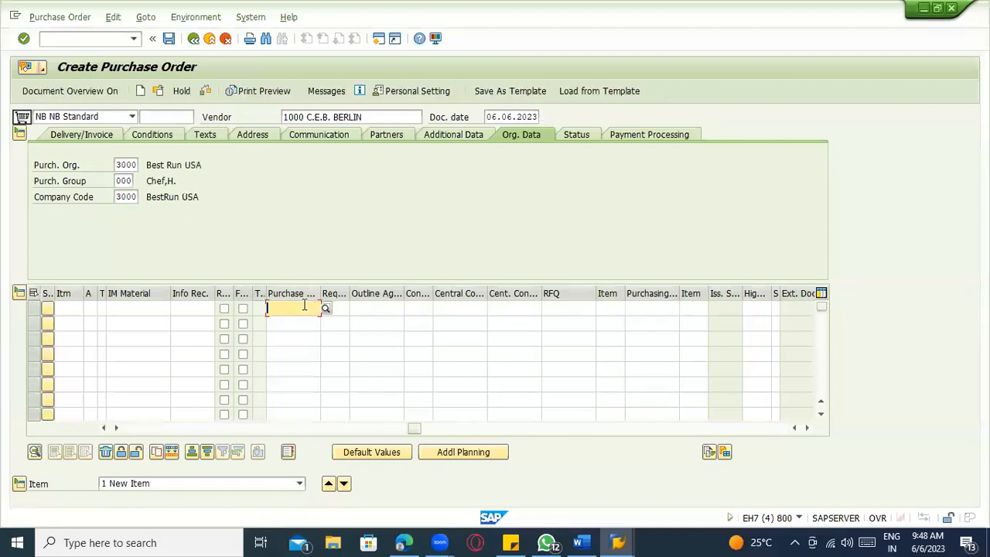
{"action": "left_click", "coordinate": [589, 542]}
{"action": "left_click_drag", "start_coordinate": [647, 253], "coordinate": [690, 250]}
{"action": "key", "text": "ctrl+c"}
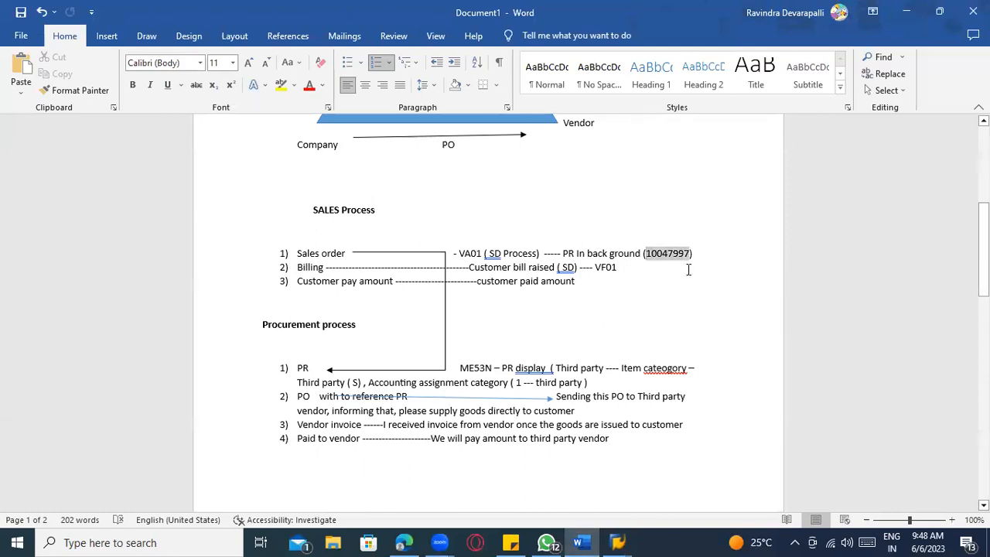
{"action": "left_click", "coordinate": [687, 285]}
{"action": "key", "text": "alt+Tab"}
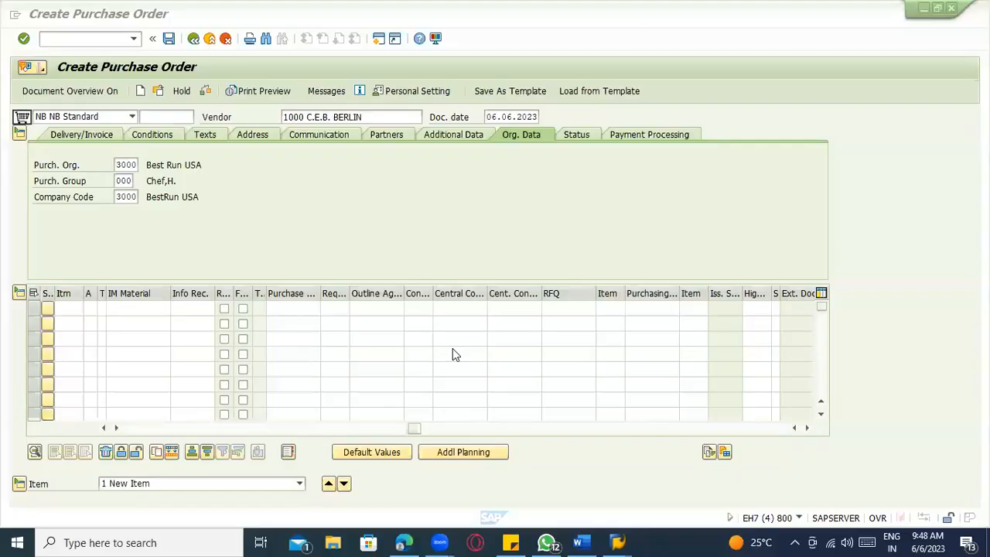
Reference the copied purchase requisition with requisition item 10 in the first purchase order line.
{"action": "left_click", "coordinate": [301, 308]}
{"action": "key", "text": "ctrl+v"}
{"action": "key", "text": "Tab"}
{"action": "type", "text": "10"}
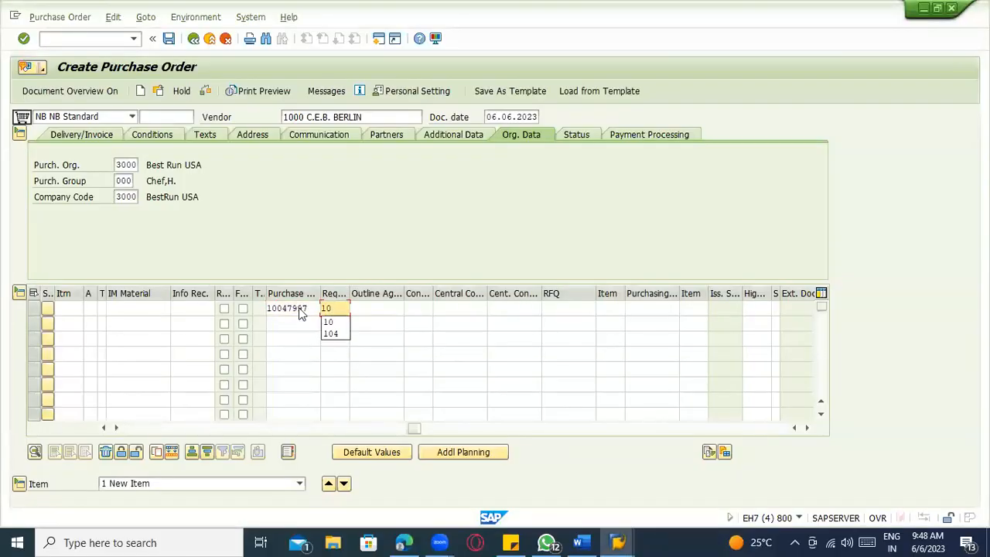
{"action": "key", "text": "Return"}
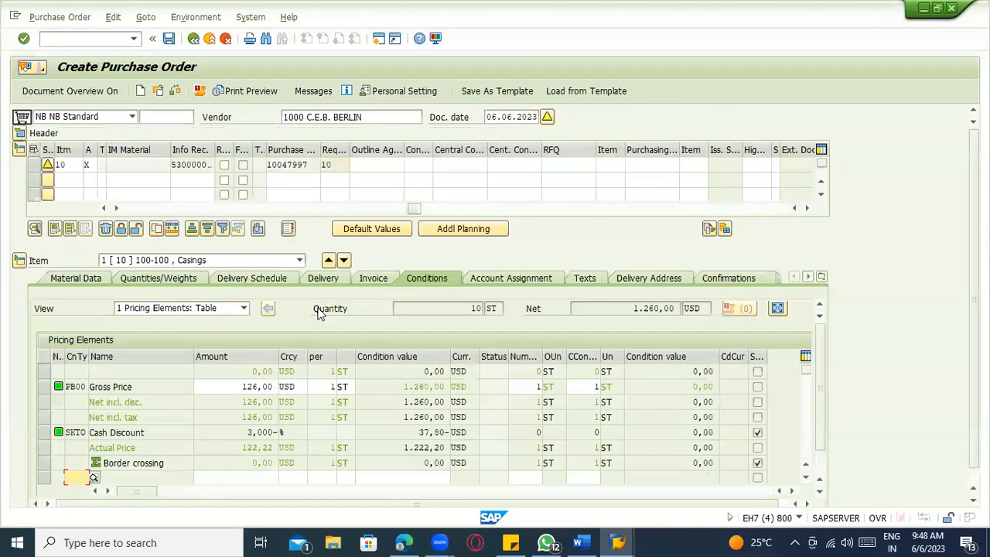
Collapse the item detail and review item 10's account assignment category, item category, currency, plant and storage location.
{"action": "left_click_drag", "start_coordinate": [418, 209], "coordinate": [109, 212]}
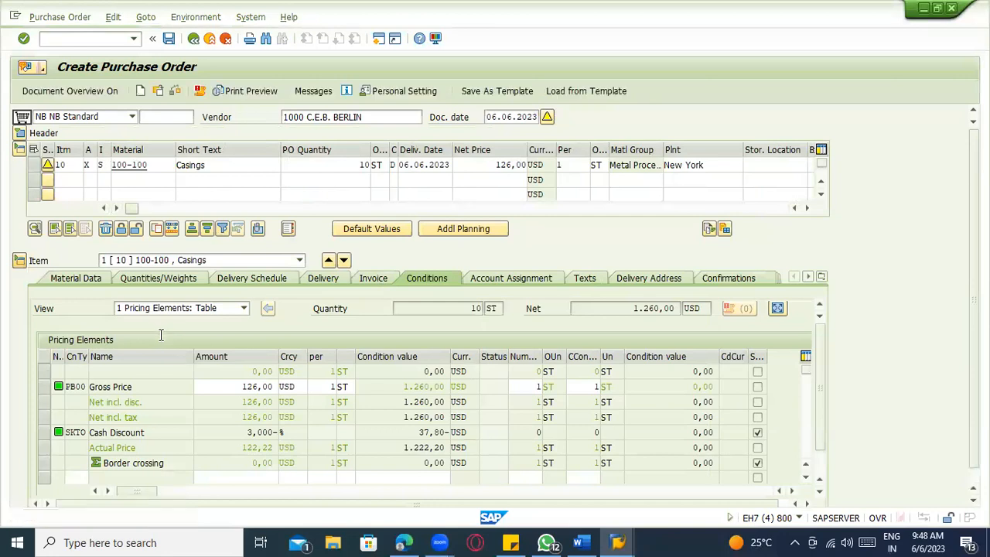
{"action": "key", "text": "ctrl+F7"}
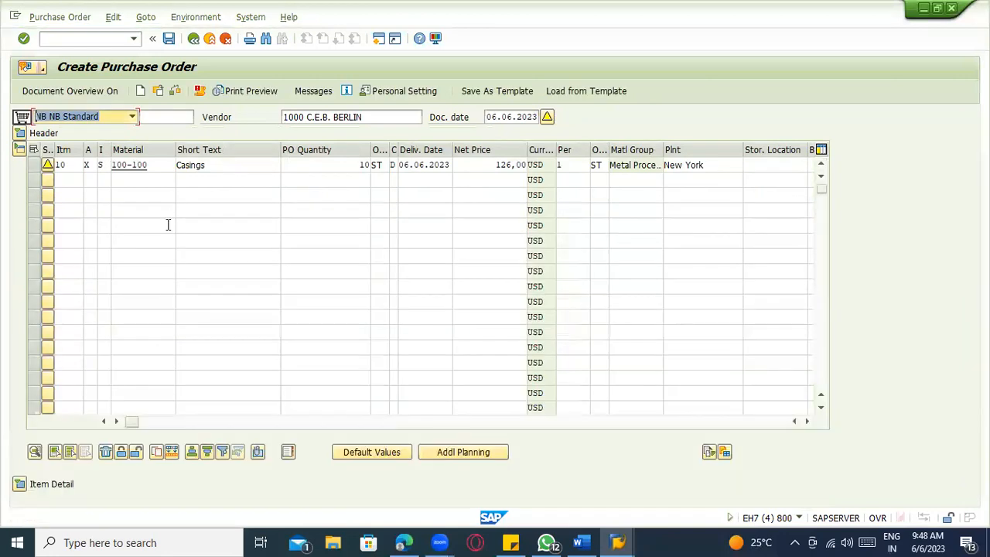
{"action": "left_click", "coordinate": [88, 165]}
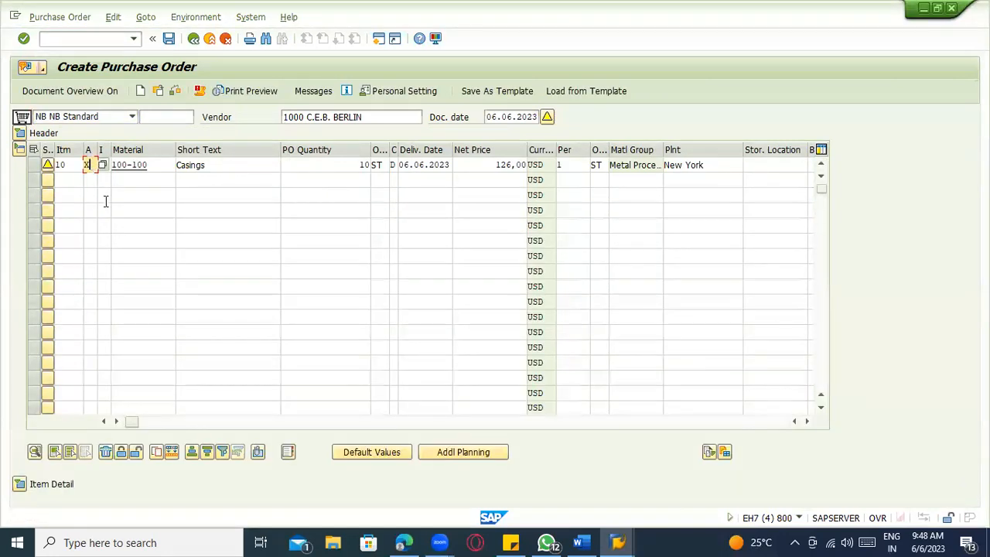
{"action": "key", "text": "Tab"}
{"action": "type", "text": "S"}
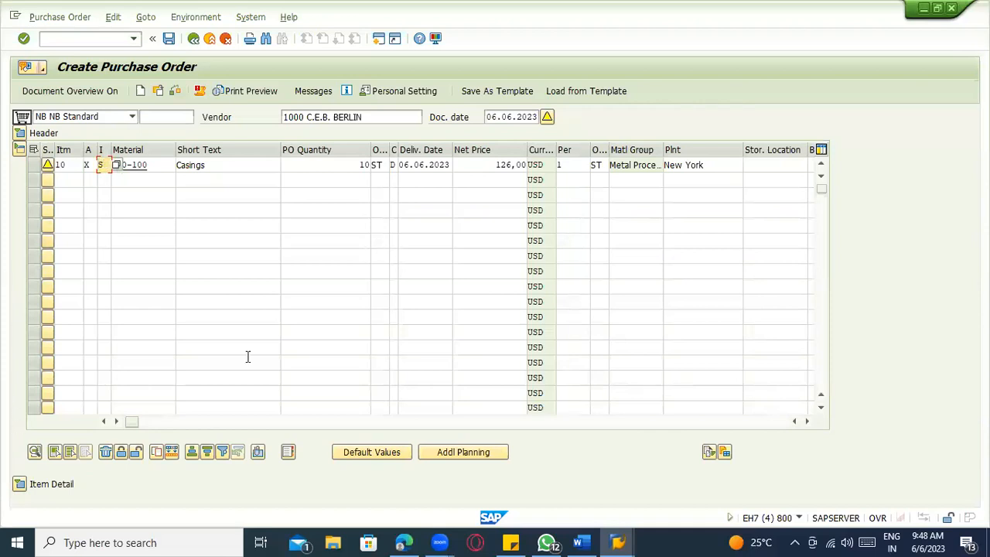
{"action": "left_click", "coordinate": [539, 164]}
{"action": "left_click", "coordinate": [674, 179]}
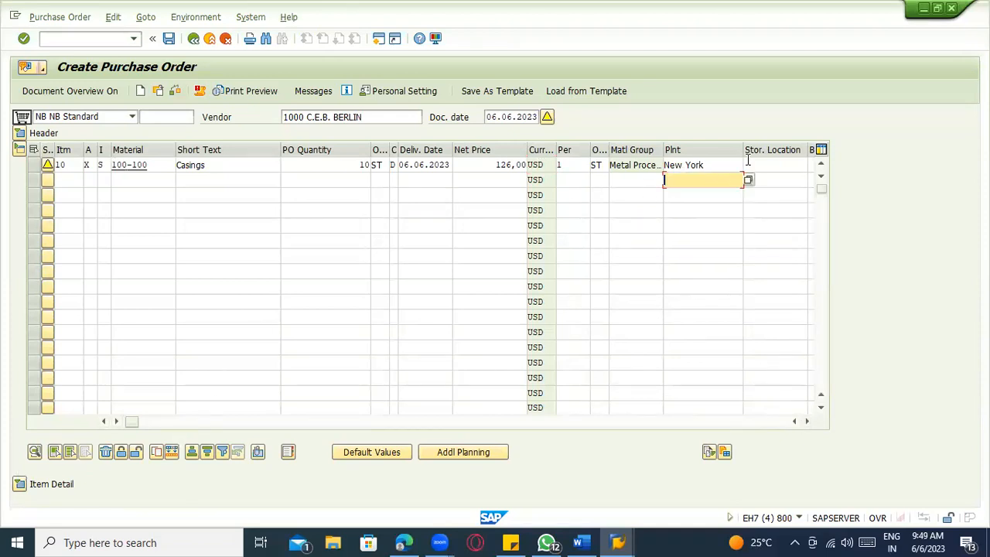
{"action": "left_click", "coordinate": [748, 163]}
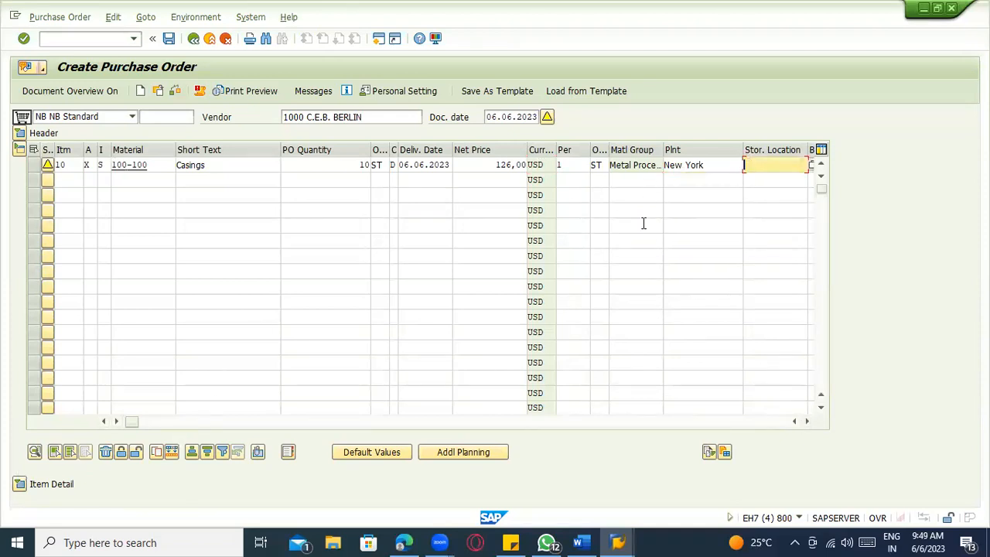
Expand the item detail, check the order's vendor, and examine the delivery address of the Casings item.
{"action": "left_click", "coordinate": [20, 484]}
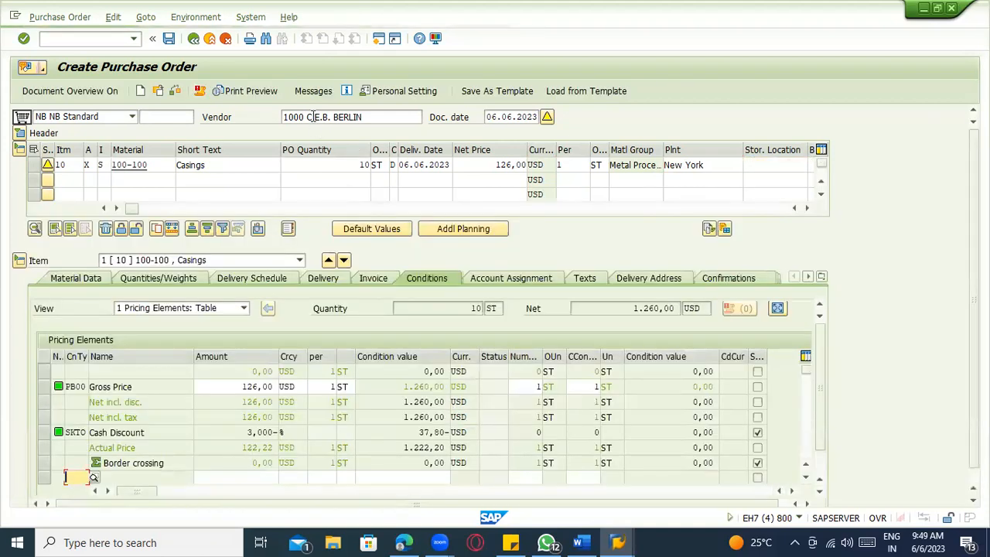
{"action": "left_click", "coordinate": [366, 116]}
{"action": "left_click_drag", "start_coordinate": [366, 117], "coordinate": [275, 117]}
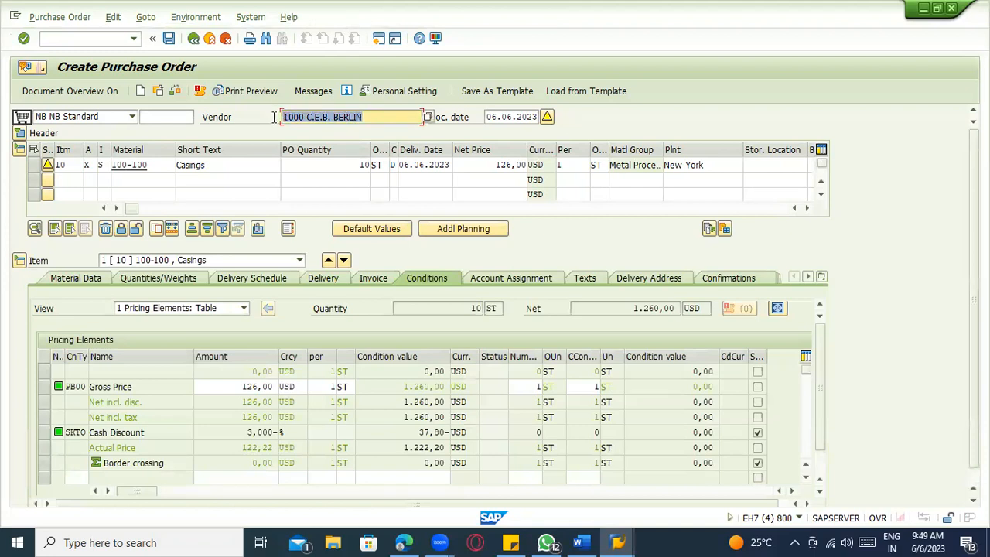
{"action": "left_click", "coordinate": [643, 281]}
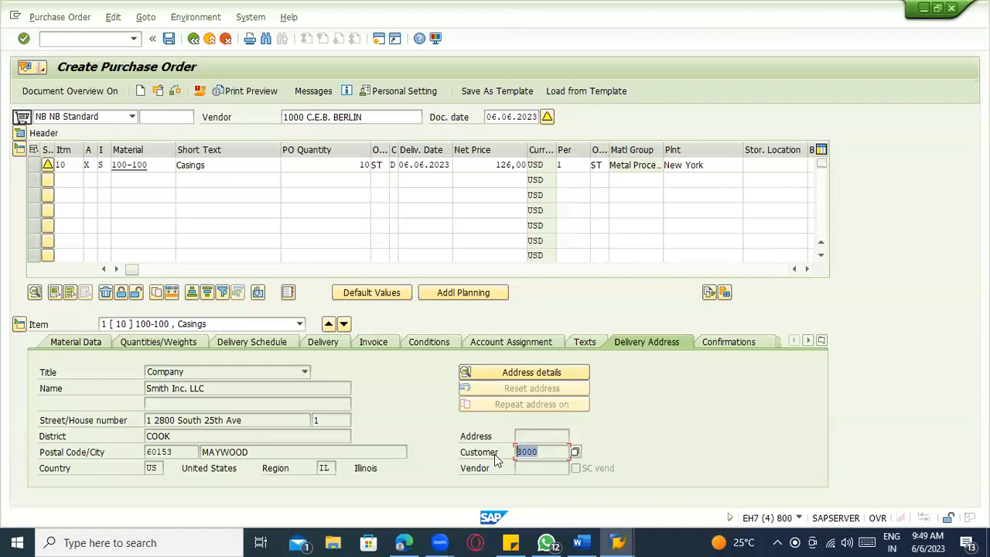
Save the purchase order and display the saved document.
{"action": "left_click", "coordinate": [166, 43]}
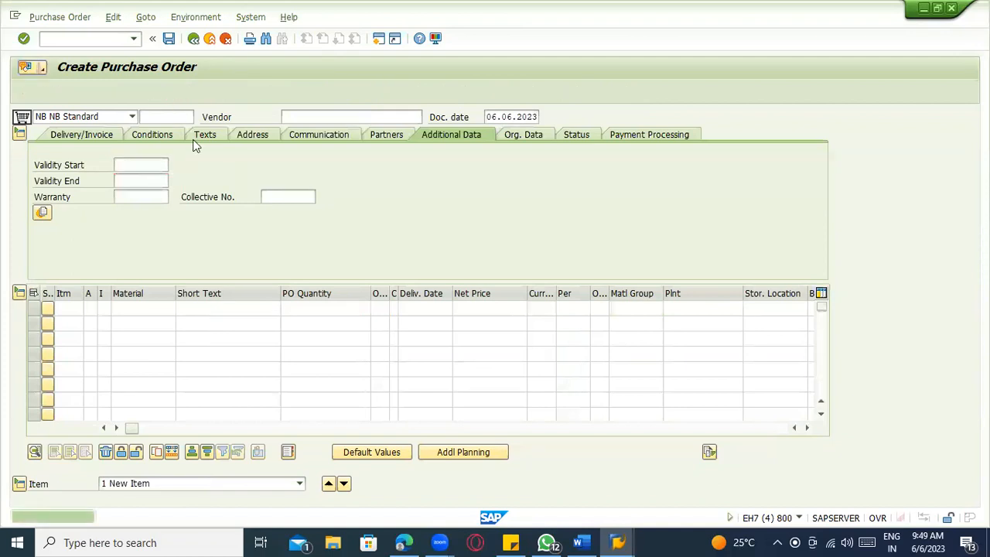
{"action": "key", "text": "shift+F5"}
{"action": "key", "text": "Return"}
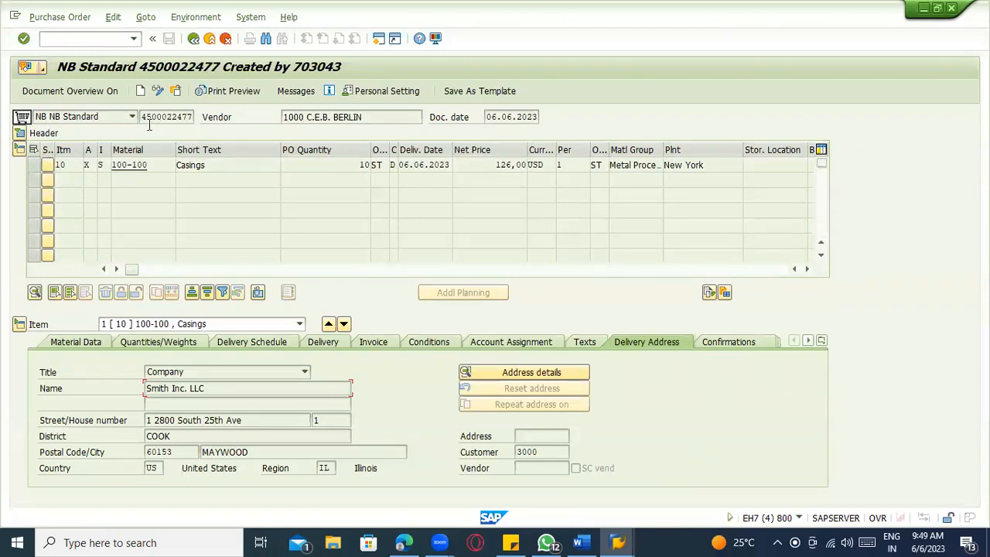
Copy the saved purchase order's number and add it after "PO with to reference PR" in the Word document's Procurement process list.
{"action": "left_click_drag", "start_coordinate": [140, 117], "coordinate": [194, 118]}
{"action": "key", "text": "ctrl+c"}
{"action": "key", "text": "alt+Tab"}
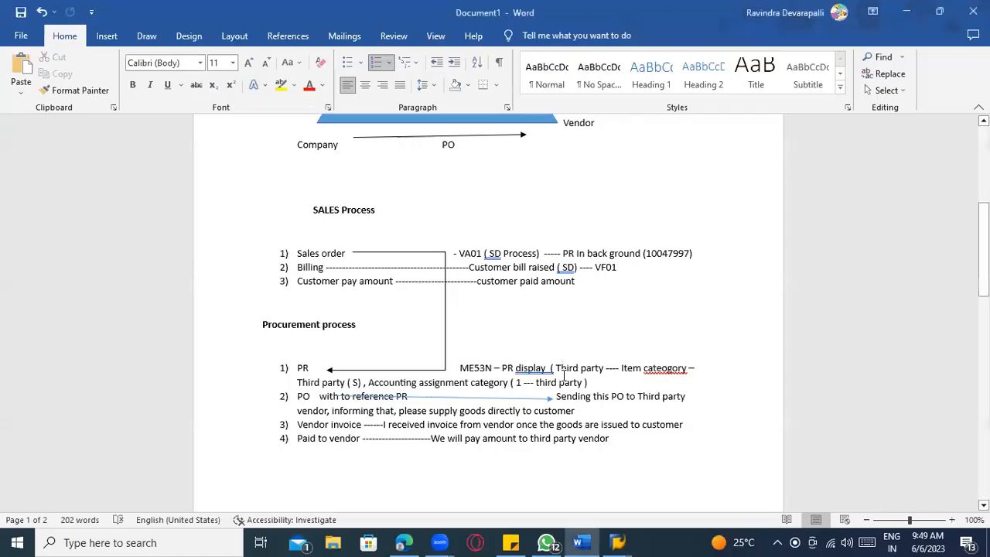
{"action": "left_click", "coordinate": [449, 397]}
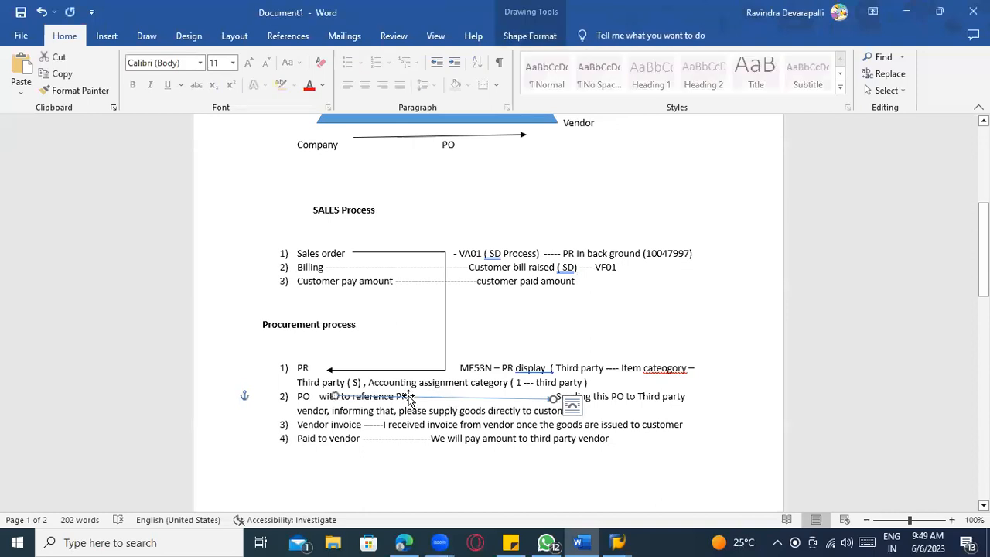
{"action": "left_click", "coordinate": [325, 396]}
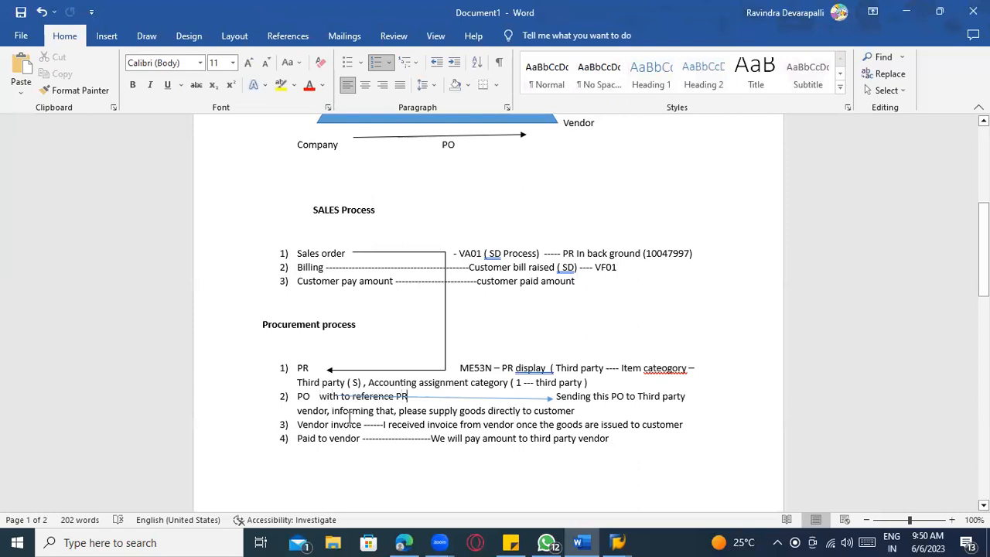
{"action": "key", "text": "ctrl+v"}
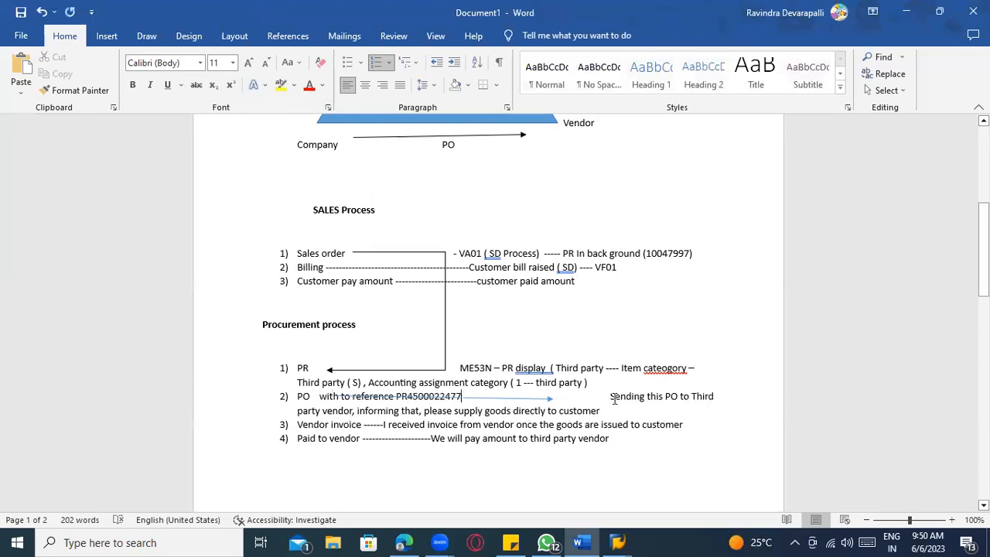
Close up the extra space before "Sending this PO to Third party" in the PO line.
{"action": "left_click", "coordinate": [611, 396]}
{"action": "key", "text": "BackSpace"}
{"action": "key", "text": "BackSpace"}
{"action": "key", "text": "BackSpace"}
{"action": "key", "text": "BackSpace"}
{"action": "key", "text": "BackSpace"}
{"action": "key", "text": "BackSpace"}
{"action": "key", "text": "BackSpace"}
{"action": "key", "text": "BackSpace"}
{"action": "key", "text": "BackSpace"}
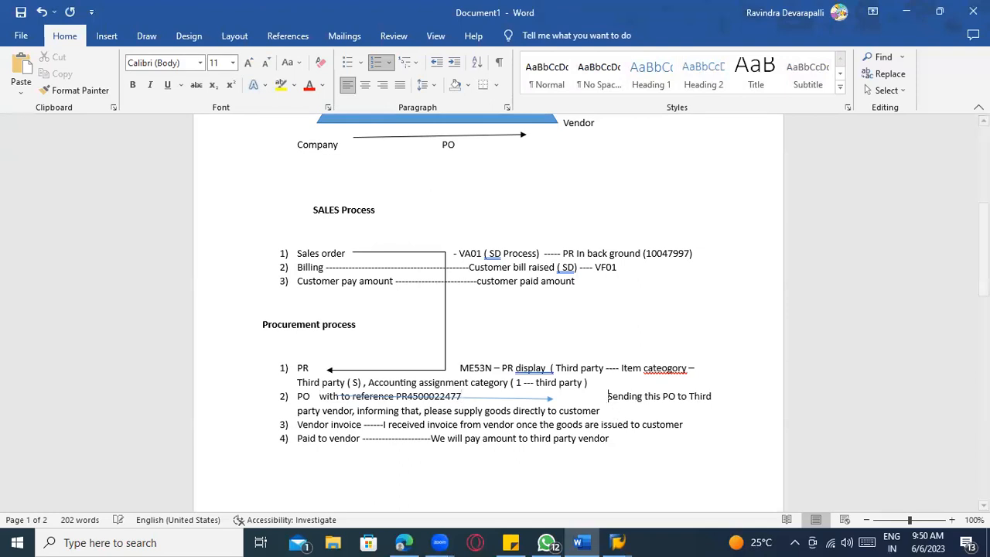
{"action": "key", "text": "BackSpace"}
{"action": "key", "text": "BackSpace"}
{"action": "key", "text": "BackSpace"}
{"action": "key", "text": "BackSpace"}
{"action": "key", "text": "BackSpace"}
{"action": "key", "text": "BackSpace"}
{"action": "key", "text": "BackSpace"}
{"action": "key", "text": "BackSpace"}
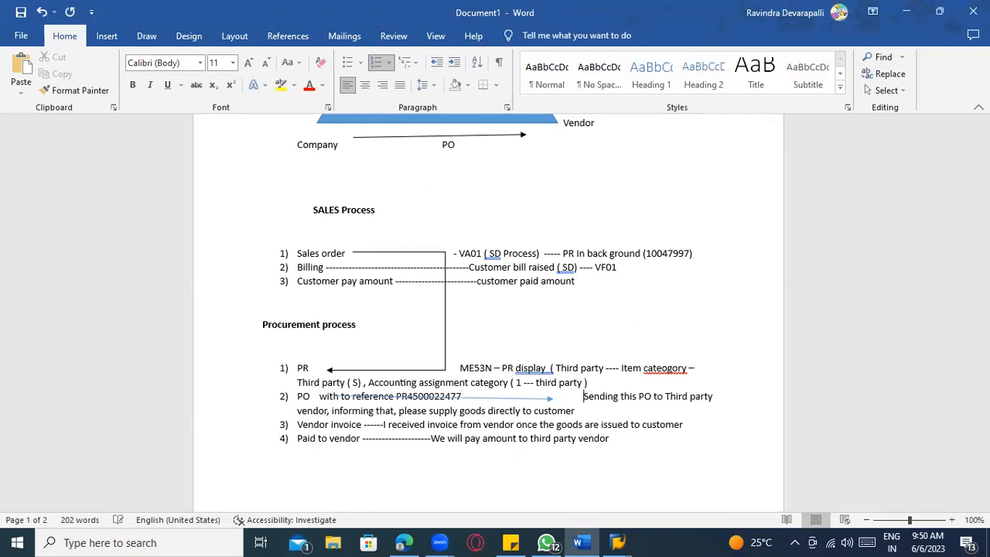
{"action": "key", "text": "BackSpace"}
{"action": "key", "text": "BackSpace"}
{"action": "key", "text": "BackSpace"}
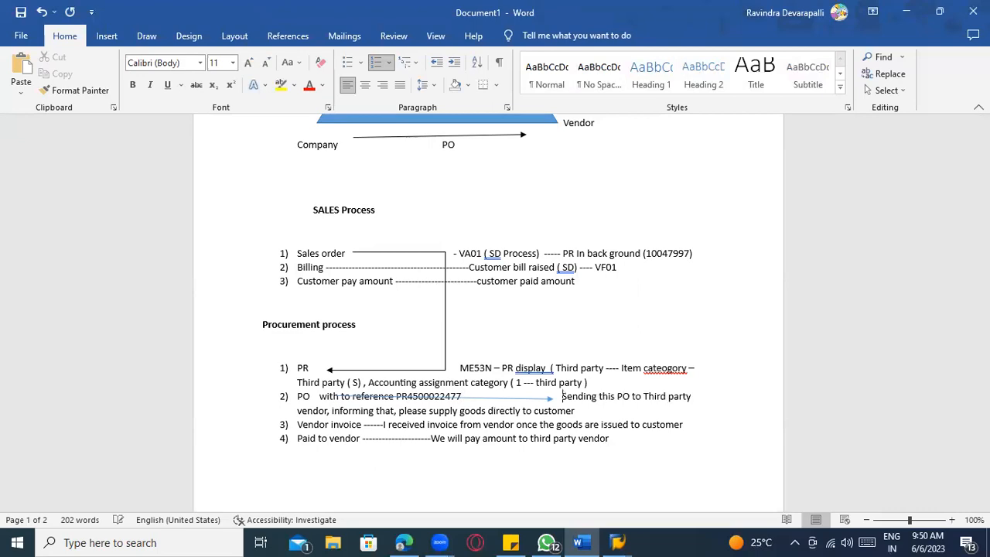
Switch to SAP and check the purchase order's delivery name, street address and item 10's account assignment category against the Word notes.
{"action": "key", "text": "alt+Tab"}
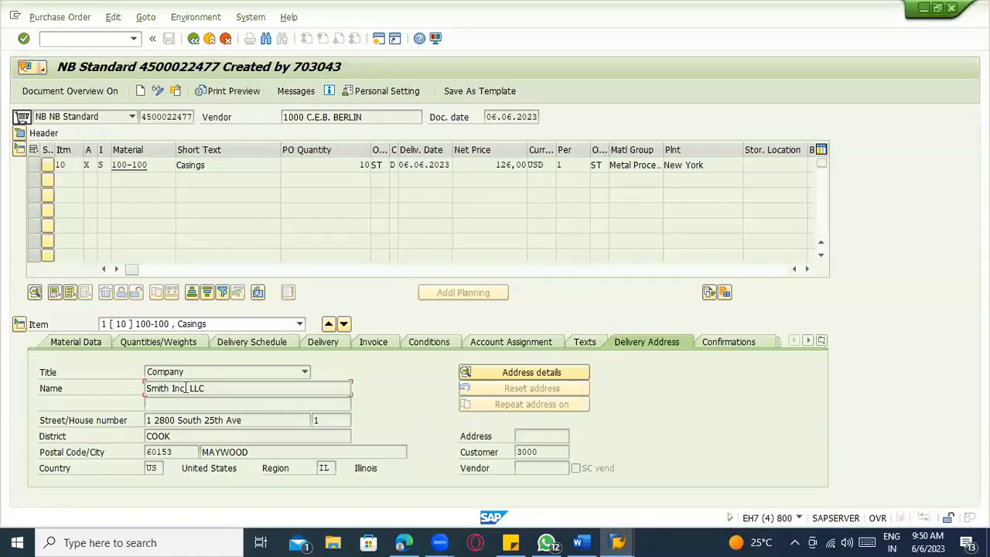
{"action": "left_click_drag", "start_coordinate": [207, 388], "coordinate": [122, 385]}
{"action": "left_click_drag", "start_coordinate": [244, 421], "coordinate": [85, 416]}
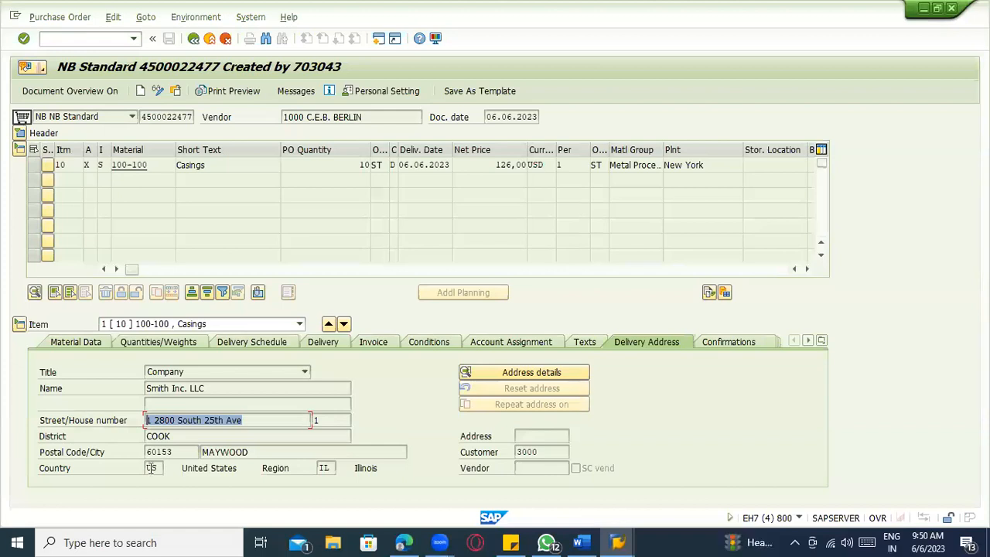
{"action": "key", "text": "alt+Tab"}
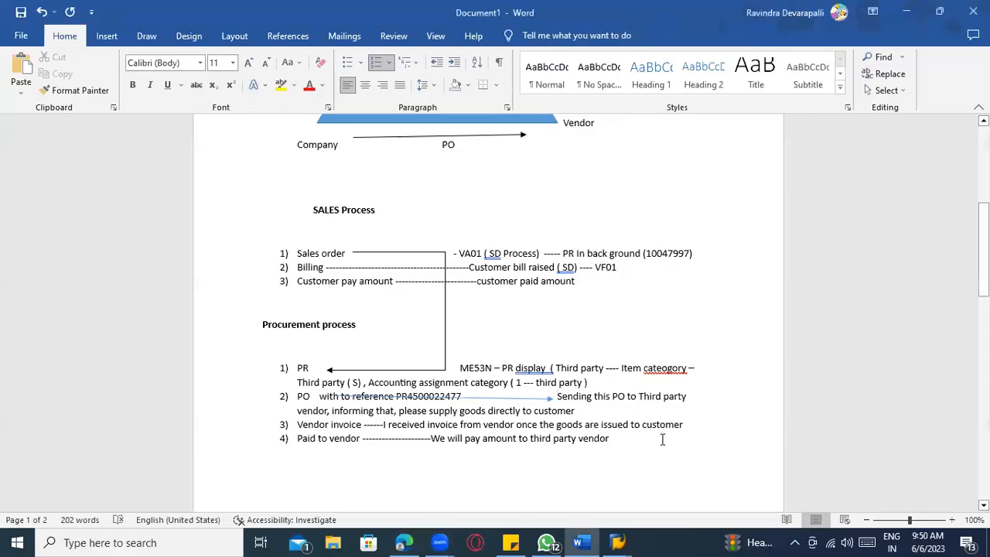
{"action": "left_click", "coordinate": [585, 410]}
{"action": "key", "text": "alt+Tab"}
{"action": "left_click", "coordinate": [86, 165]}
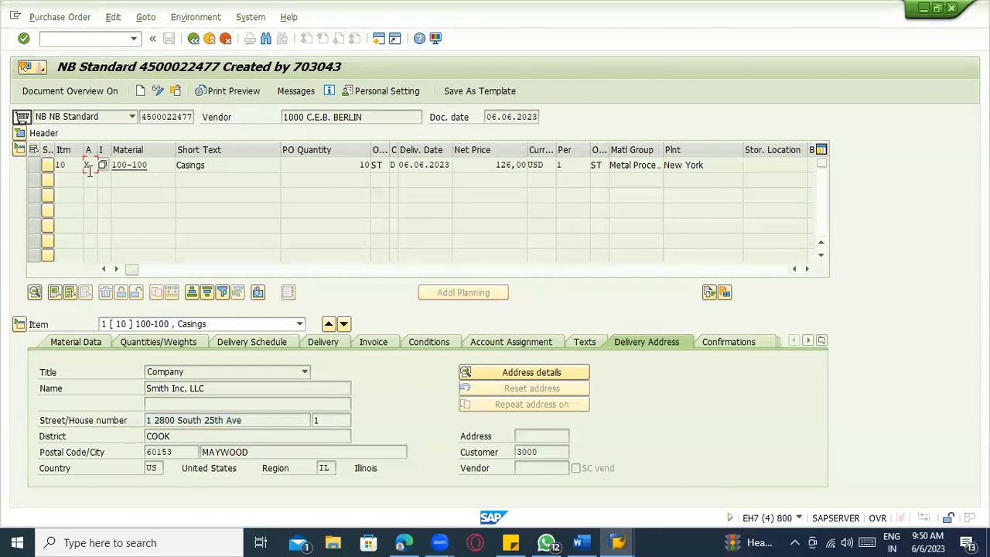
Open the goods movement transaction and set it to A01 Goods Receipt with reference R01 Purchase Order.
{"action": "left_click", "coordinate": [79, 41]}
{"action": "key", "text": "Return"}
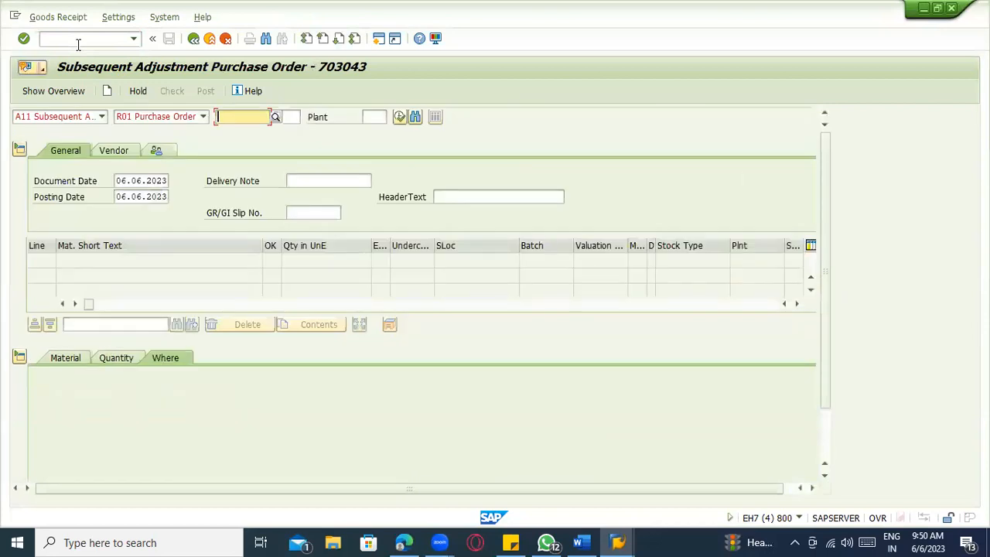
{"action": "left_click", "coordinate": [96, 117]}
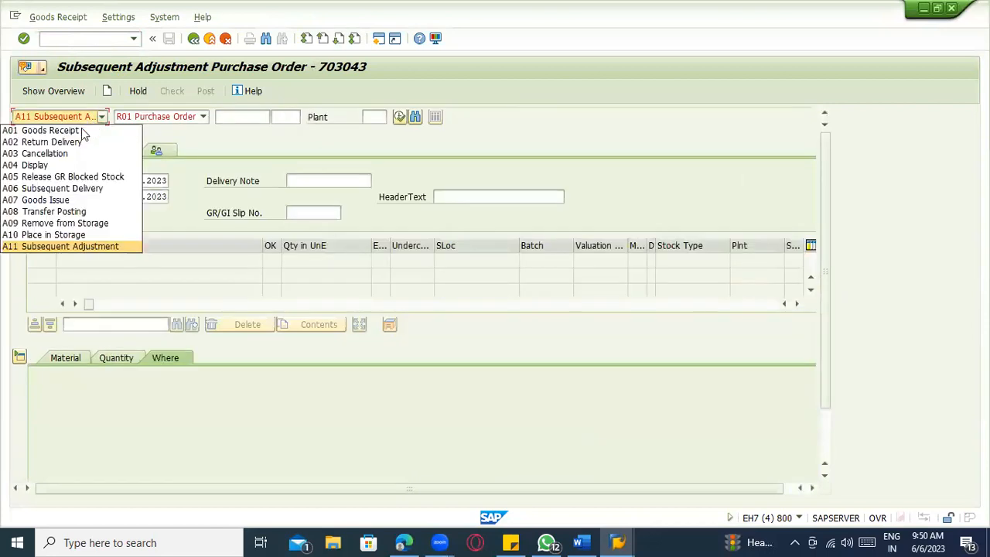
{"action": "left_click", "coordinate": [81, 129]}
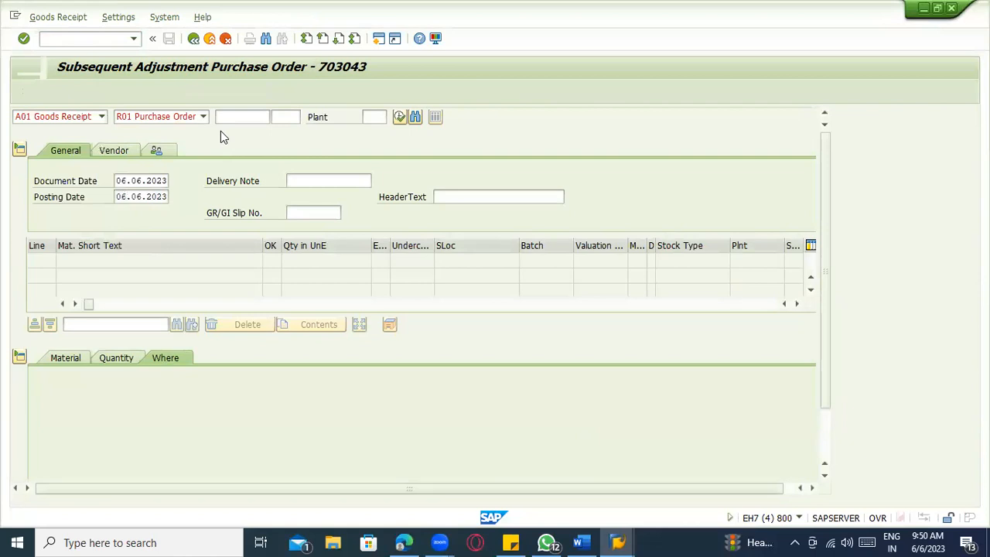
Try to load the copied purchase order number into the goods receipt.
{"action": "left_click", "coordinate": [224, 117]}
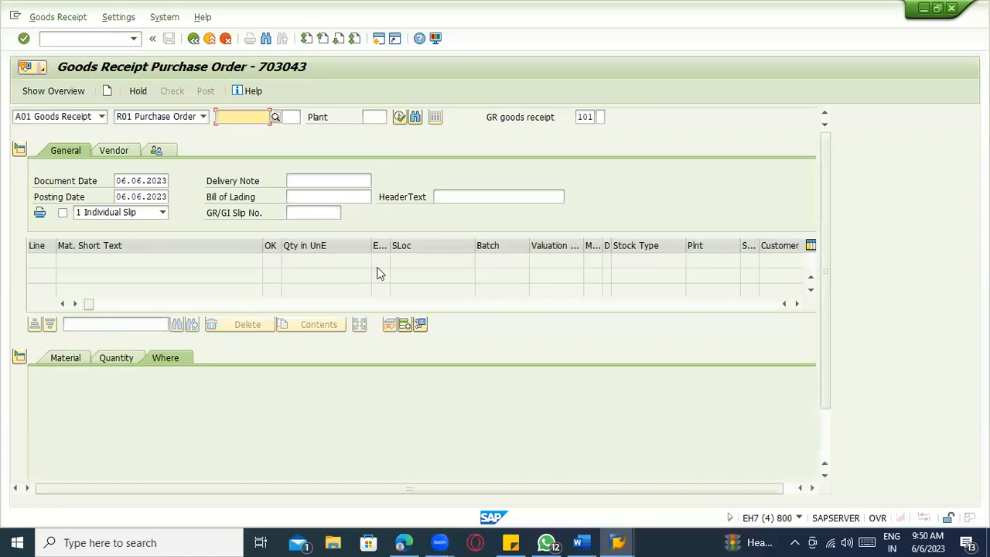
{"action": "key", "text": "alt+Tab"}
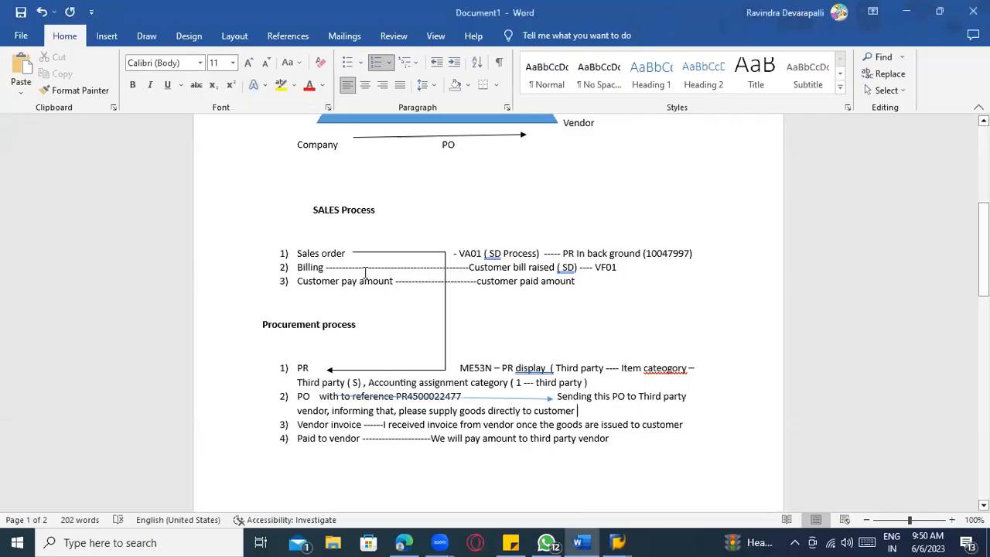
{"action": "key", "text": "alt+Tab"}
{"action": "left_click", "coordinate": [232, 118]}
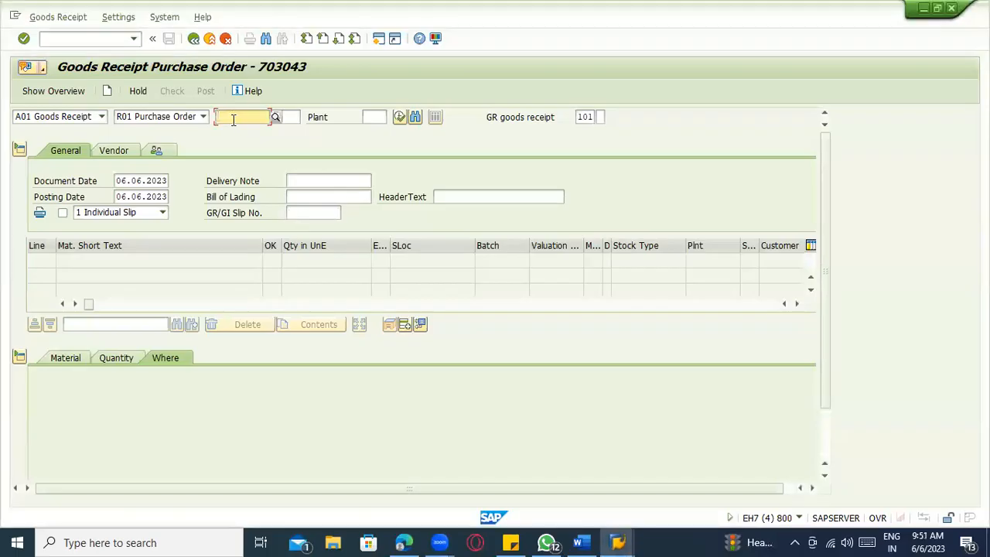
{"action": "key", "text": "ctrl+v"}
{"action": "key", "text": "Return"}
{"action": "key", "text": "ctrl+c"}
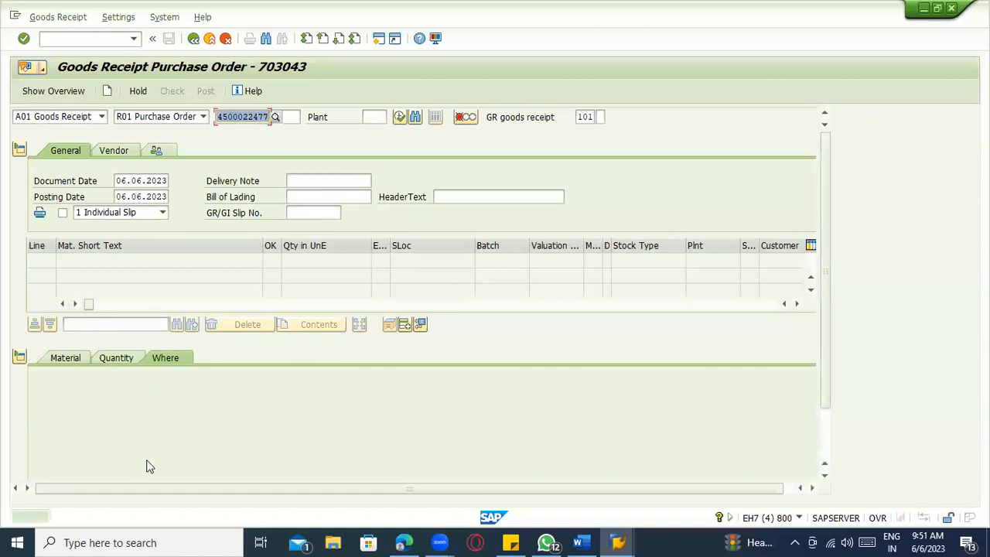
Start transaction ME29N and bring up the third-party purchase order for release, using its copied number.
{"action": "left_click", "coordinate": [75, 39]}
{"action": "type", "text": "/nme"}
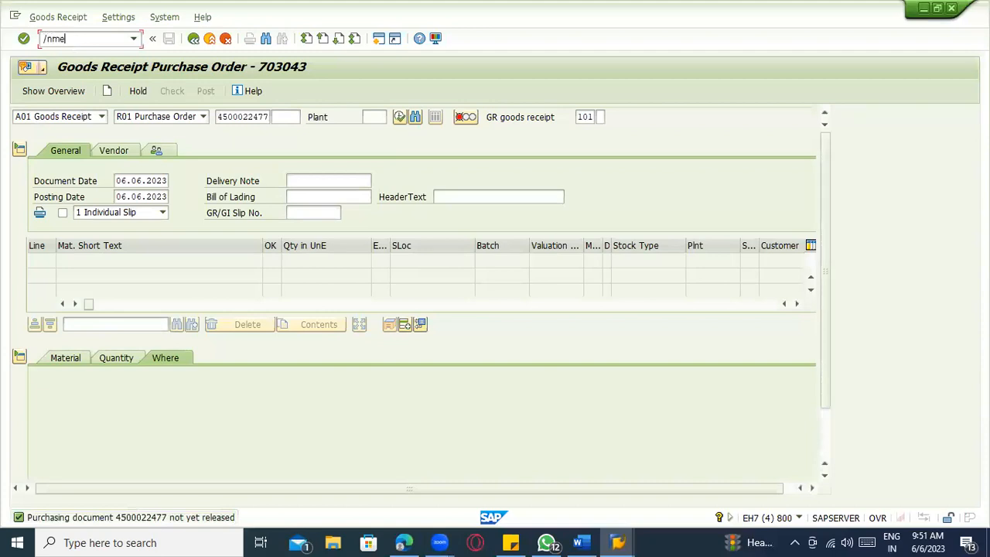
{"action": "type", "text": "29n"}
{"action": "key", "text": "Return"}
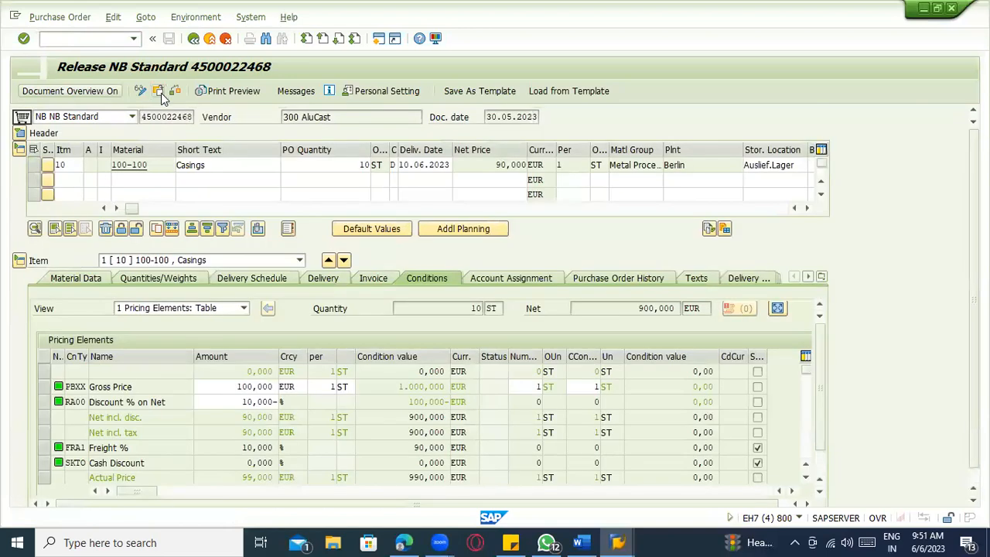
{"action": "left_click", "coordinate": [161, 93]}
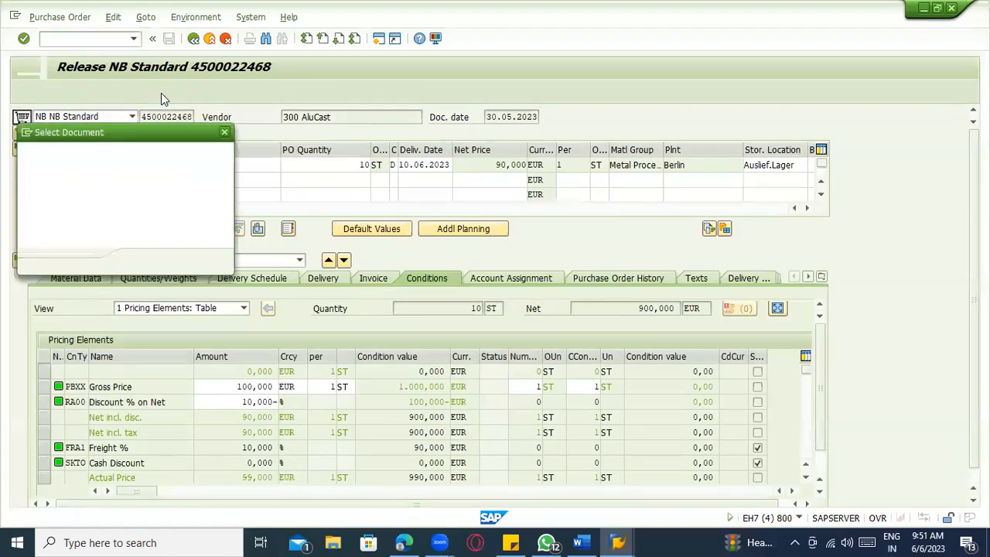
{"action": "key", "text": "ctrl+v"}
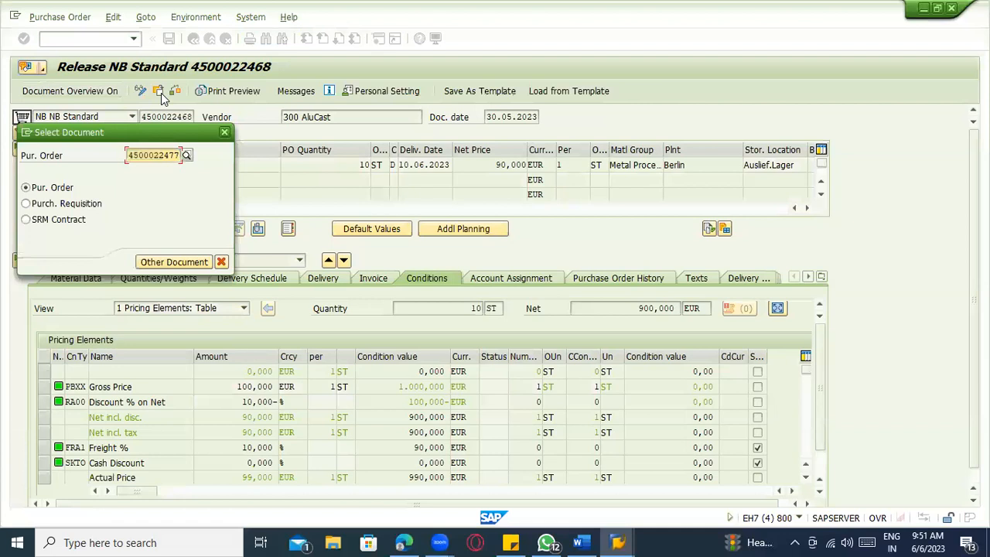
{"action": "key", "text": "Return"}
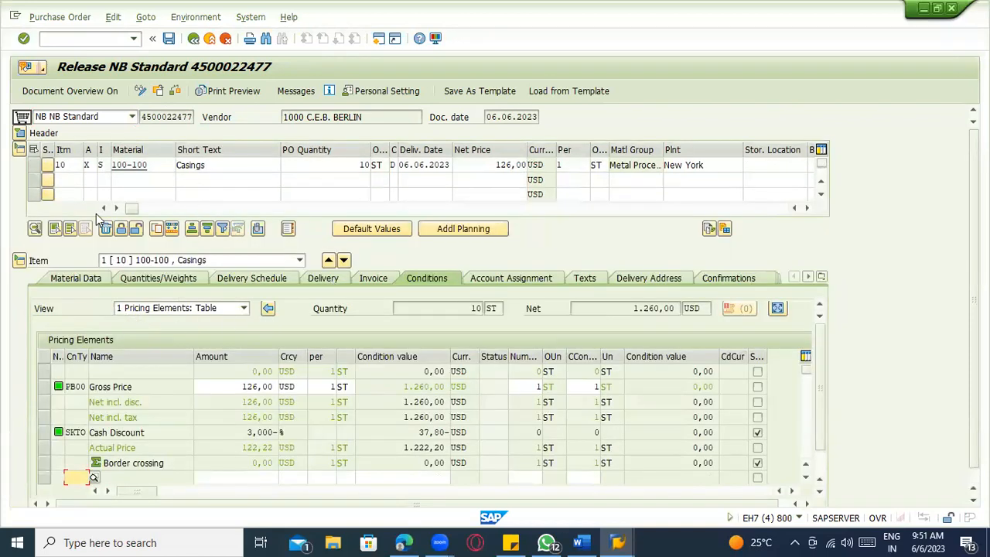
Find the purchase requisition referenced in item 10 of the order overview and display that requisition.
{"action": "left_click_drag", "start_coordinate": [130, 210], "coordinate": [229, 214]}
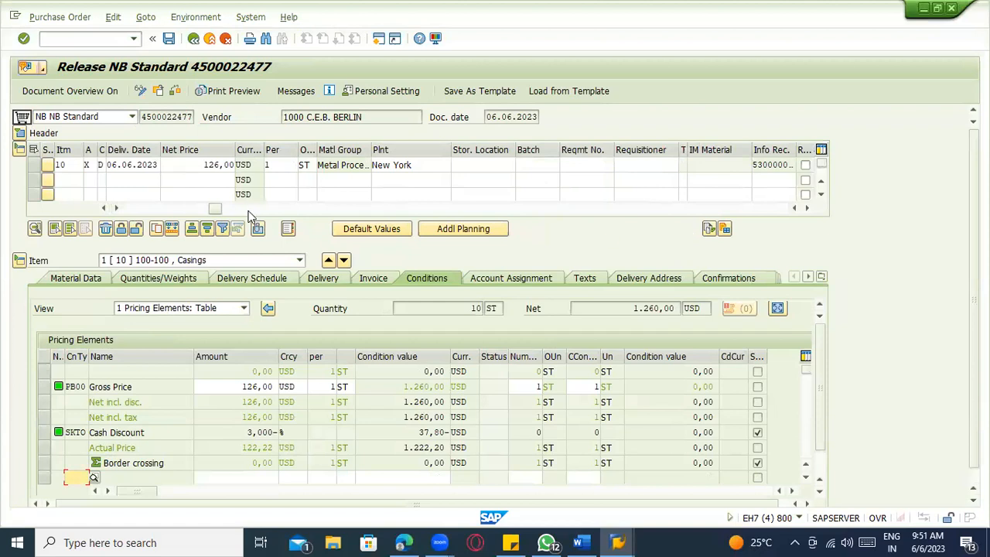
{"action": "left_click_drag", "start_coordinate": [219, 209], "coordinate": [361, 230]}
{"action": "left_click", "coordinate": [804, 165]}
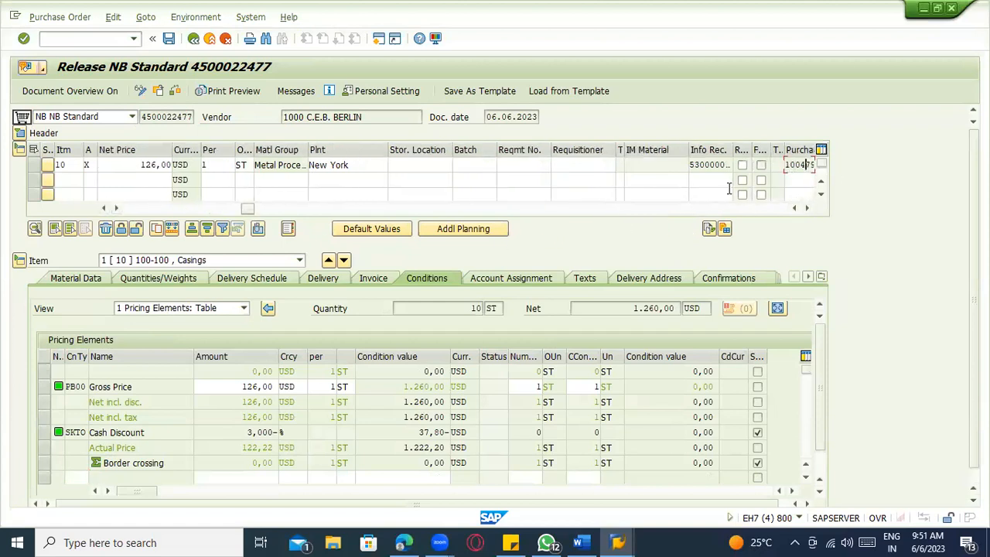
{"action": "left_click_drag", "start_coordinate": [249, 209], "coordinate": [347, 210]}
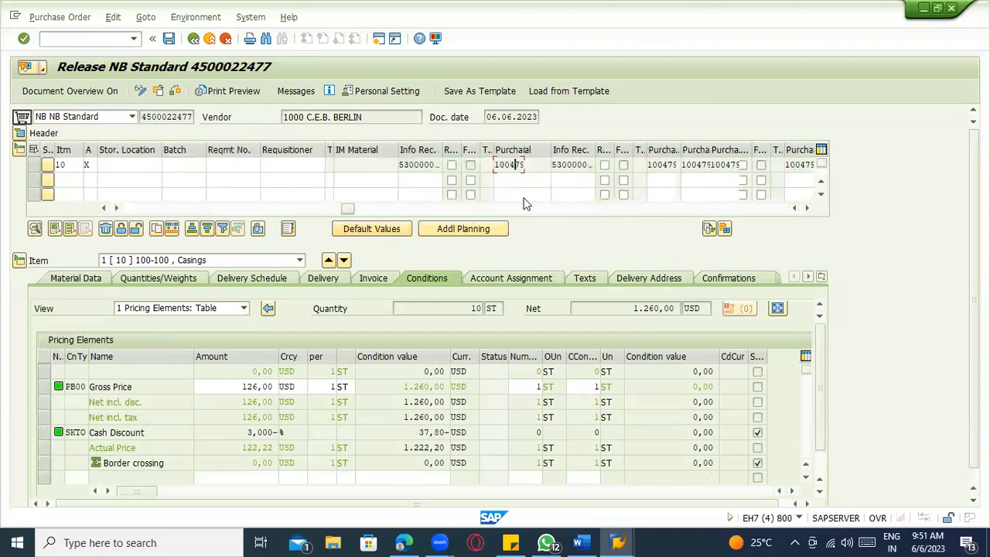
{"action": "double_click", "coordinate": [514, 165]}
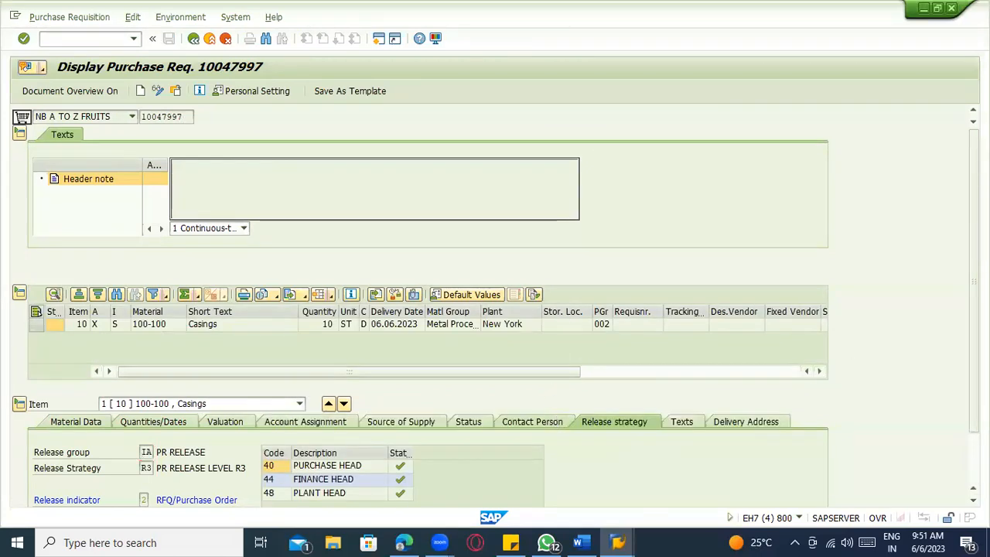
Examine the requisition's contact person data and the options of its creation indicator, including V Sales and distribution document.
{"action": "left_click", "coordinate": [532, 421]}
{"action": "scroll", "coordinate": [500, 439], "scroll_direction": "down", "scroll_amount": 3}
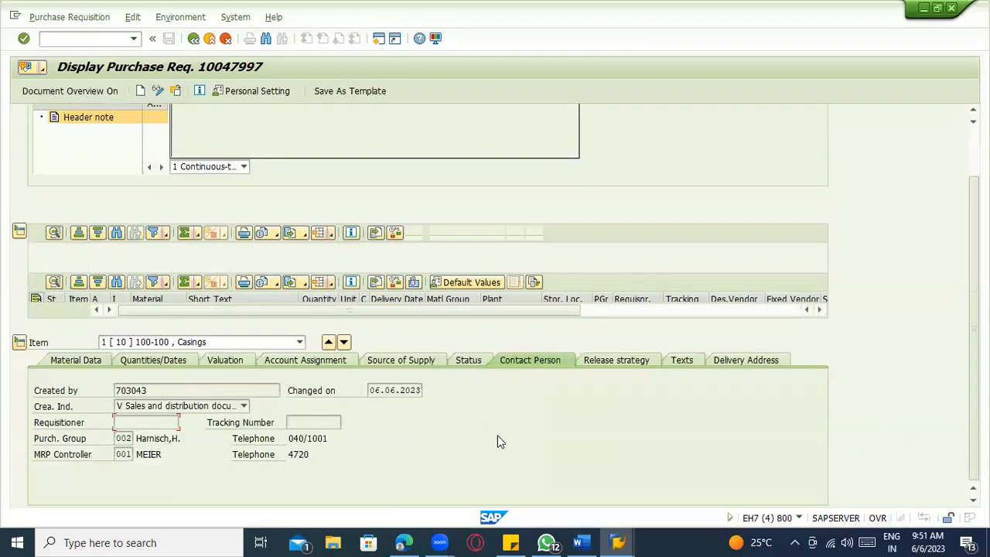
{"action": "left_click", "coordinate": [170, 407]}
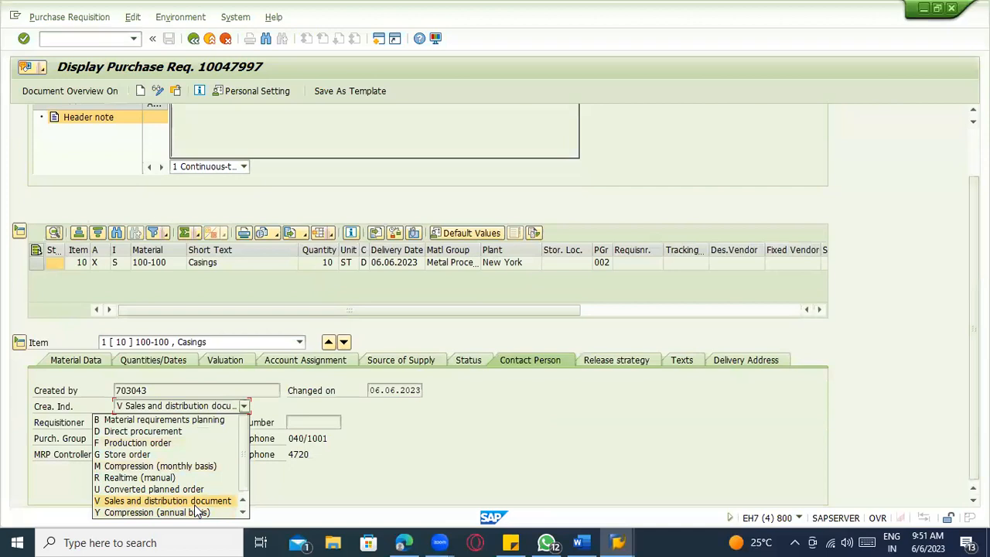
{"action": "scroll", "coordinate": [246, 442], "scroll_direction": "up", "scroll_amount": 1}
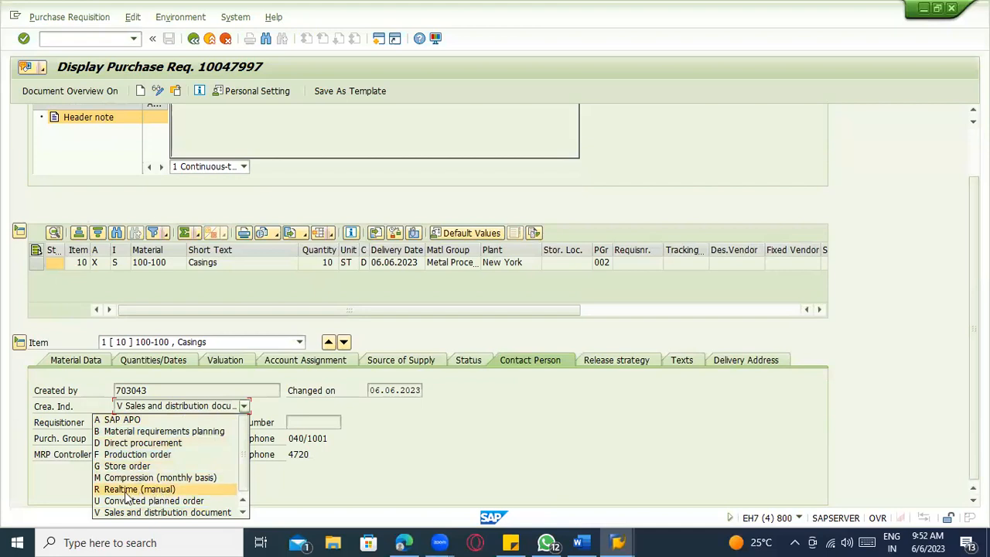
{"action": "scroll", "coordinate": [169, 499], "scroll_direction": "down", "scroll_amount": 1}
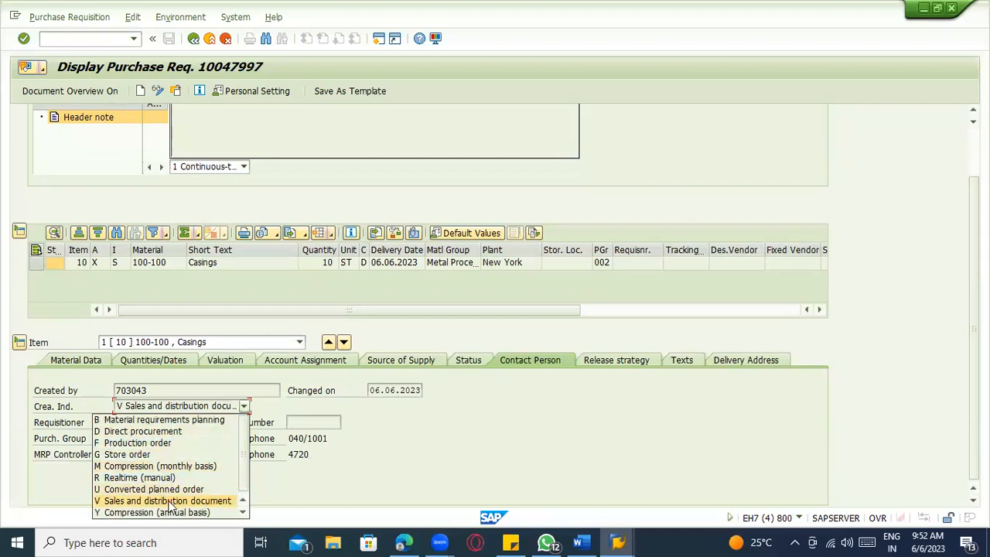
{"action": "left_click", "coordinate": [169, 500]}
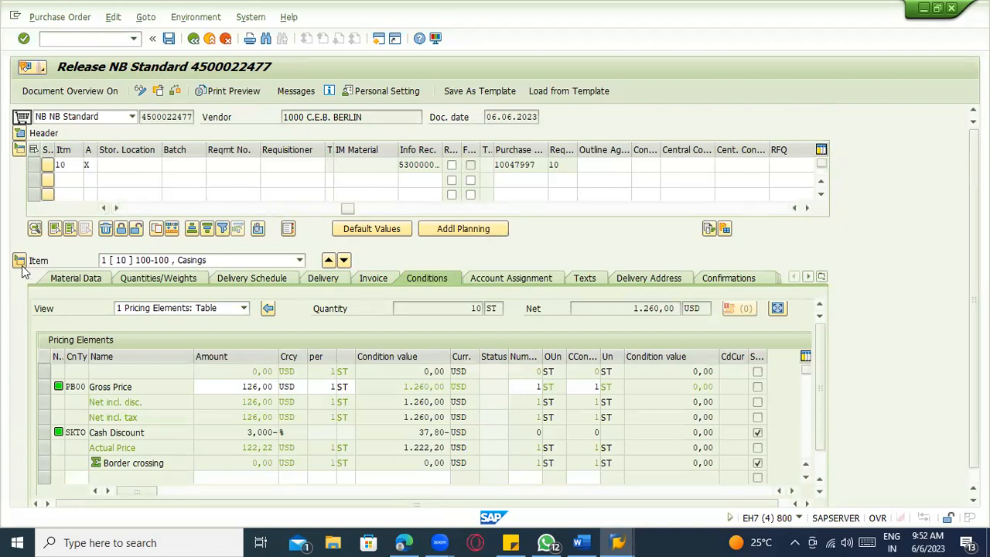
Return to the purchase order being released, collapse its item detail, and expand the order header.
{"action": "left_click", "coordinate": [134, 165]}
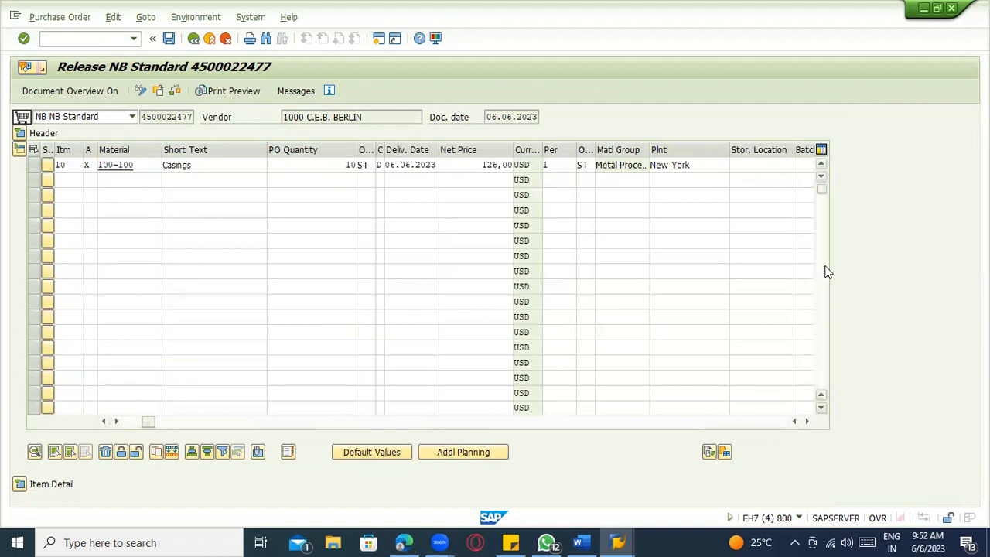
{"action": "left_click", "coordinate": [822, 190]}
{"action": "left_click_drag", "start_coordinate": [822, 188], "coordinate": [824, 230]}
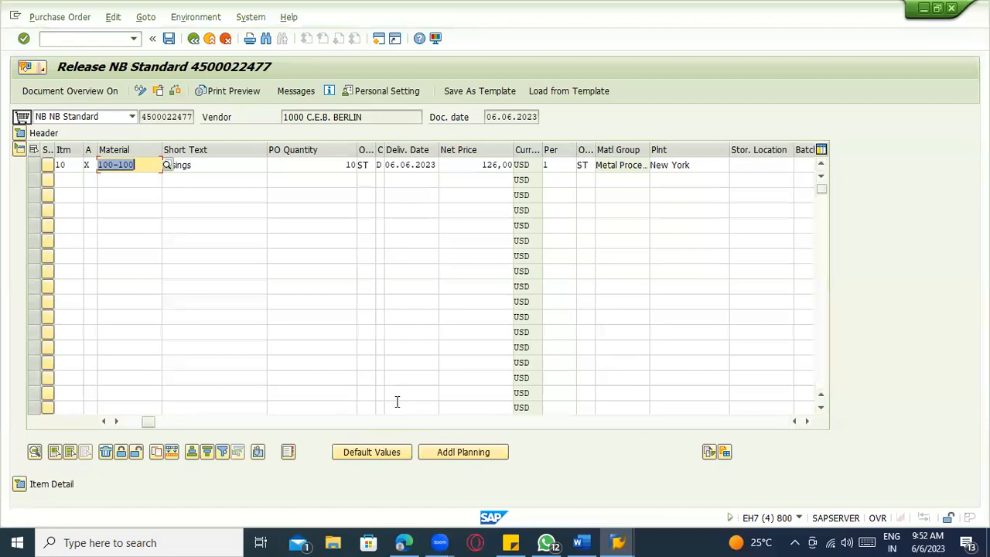
{"action": "left_click", "coordinate": [19, 133]}
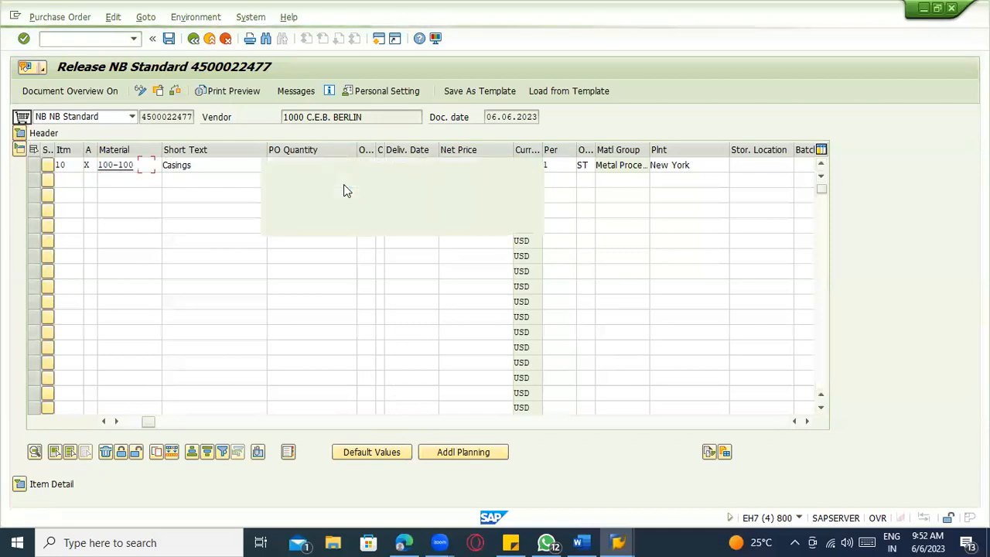
Release the purchase order for the purchase head, finance head and unit head codes and save it.
{"action": "left_click", "coordinate": [426, 178]}
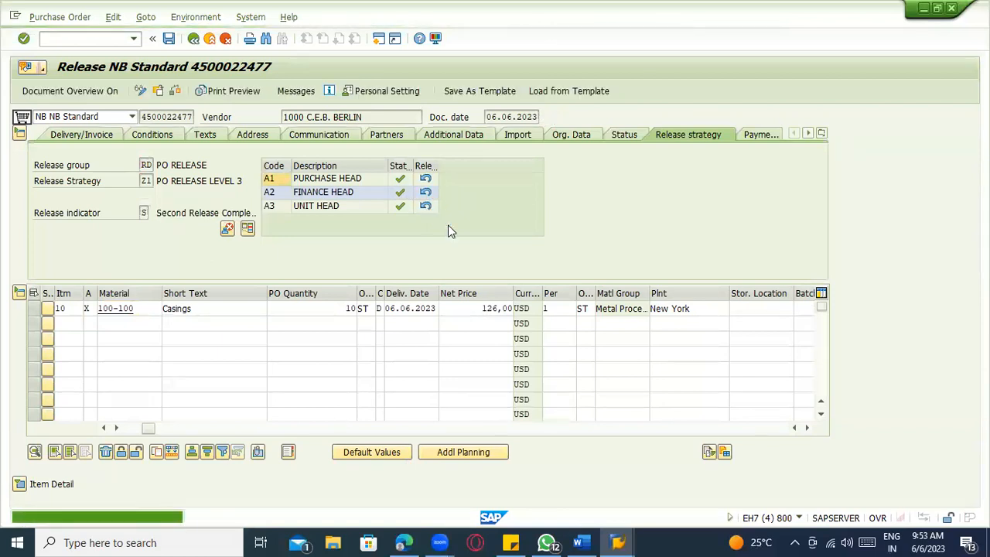
{"action": "left_click", "coordinate": [167, 38]}
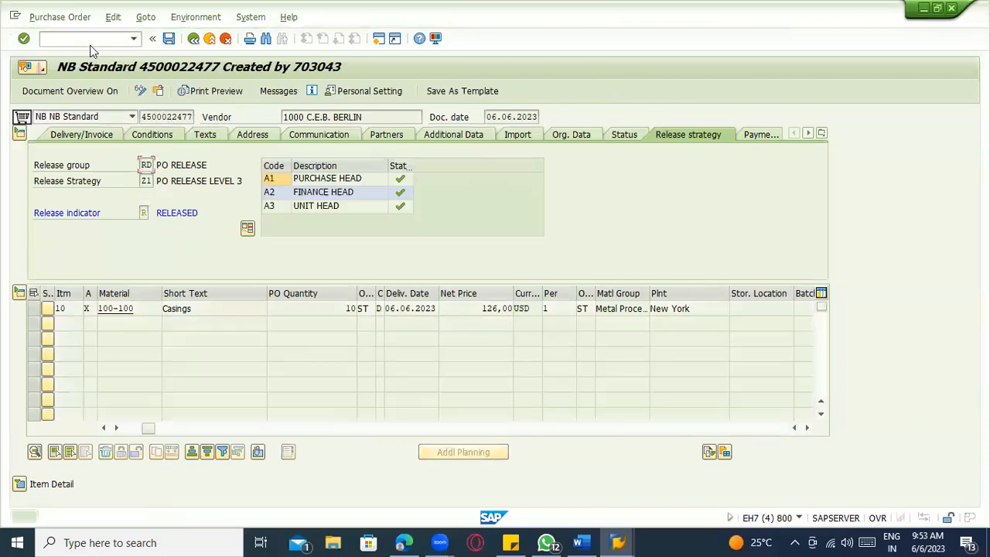
Start transaction MIGO and load the released purchase order for goods receipt, using its copied number.
{"action": "type", "text": "/nmigo"}
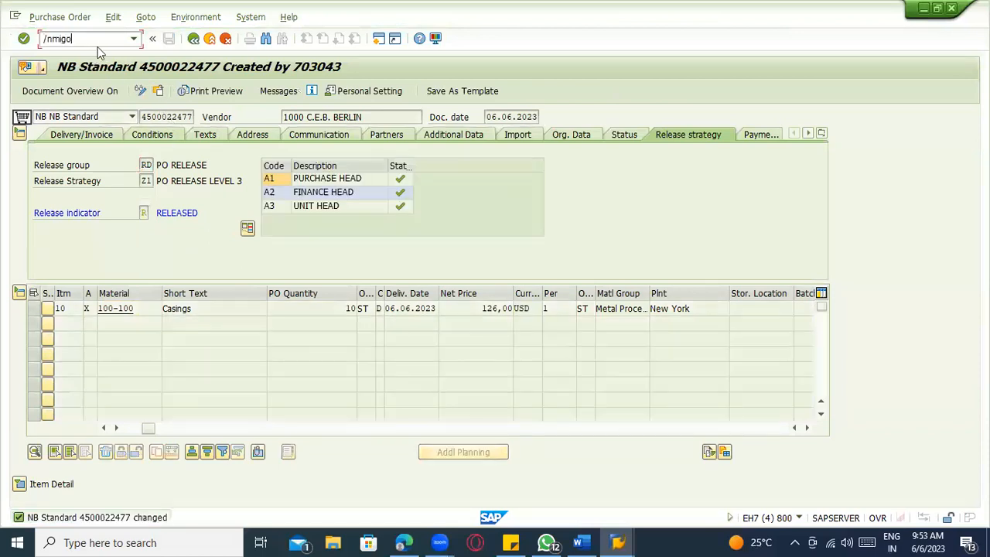
{"action": "key", "text": "Return"}
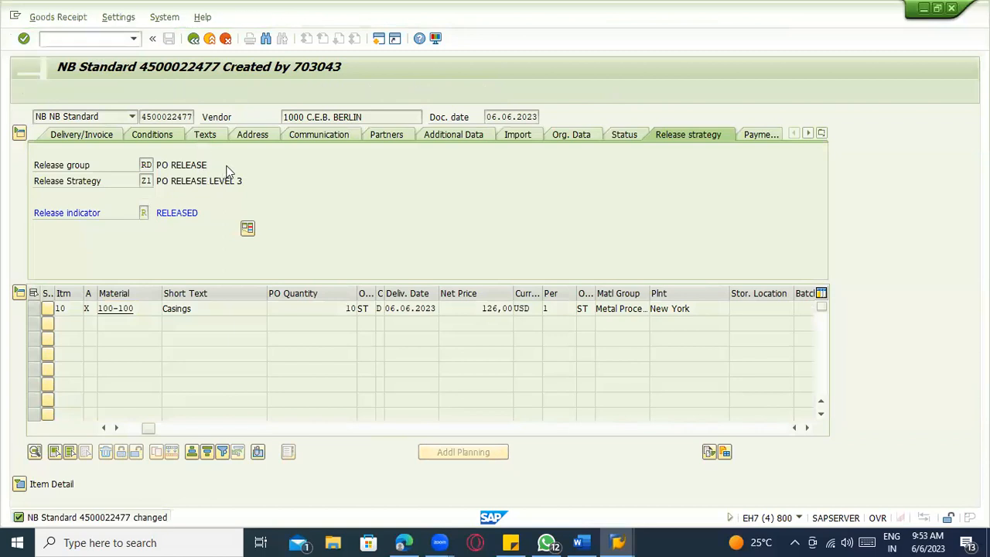
{"action": "key", "text": "ctrl+v"}
{"action": "key", "text": "Return"}
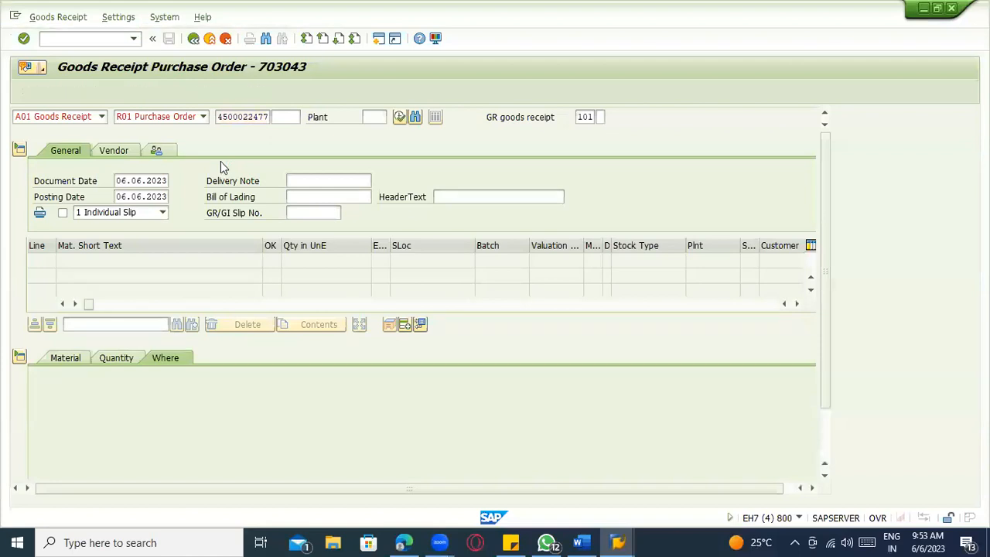
Examine the Casings item's account assignment, material, quantity and movement type details in the goods receipt.
{"action": "scroll", "coordinate": [248, 383], "scroll_direction": "down", "scroll_amount": 1}
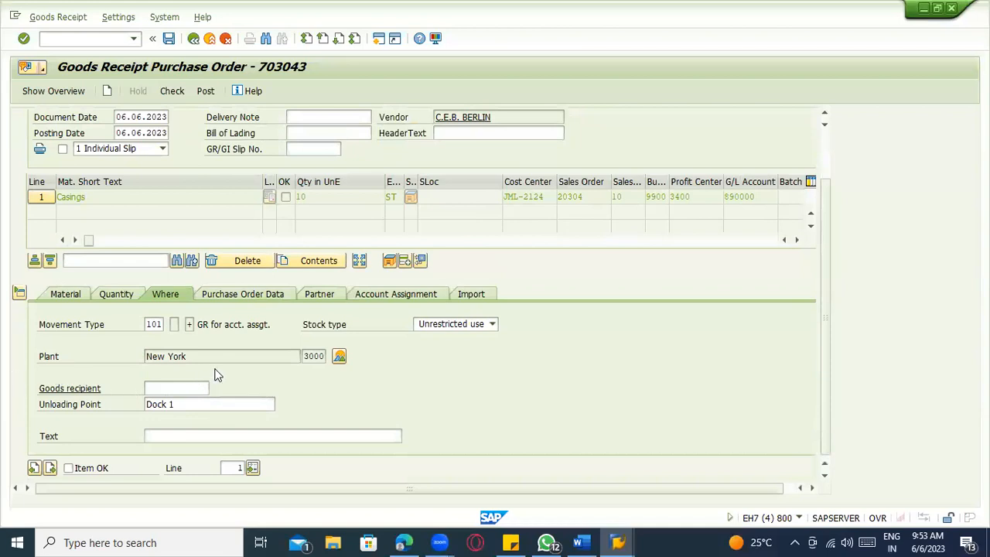
{"action": "left_click", "coordinate": [398, 295]}
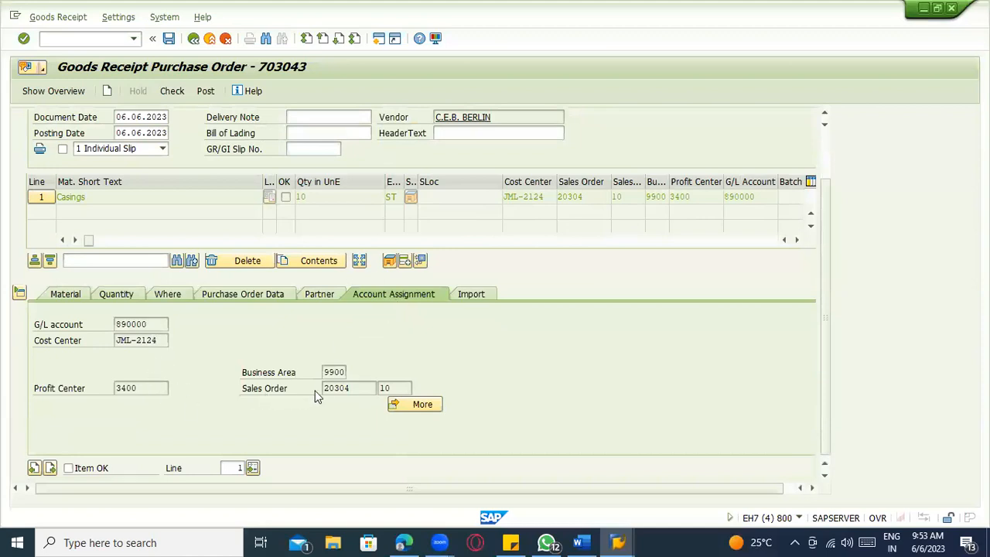
{"action": "left_click", "coordinate": [396, 387]}
{"action": "left_click", "coordinate": [74, 295]}
{"action": "left_click", "coordinate": [118, 295]}
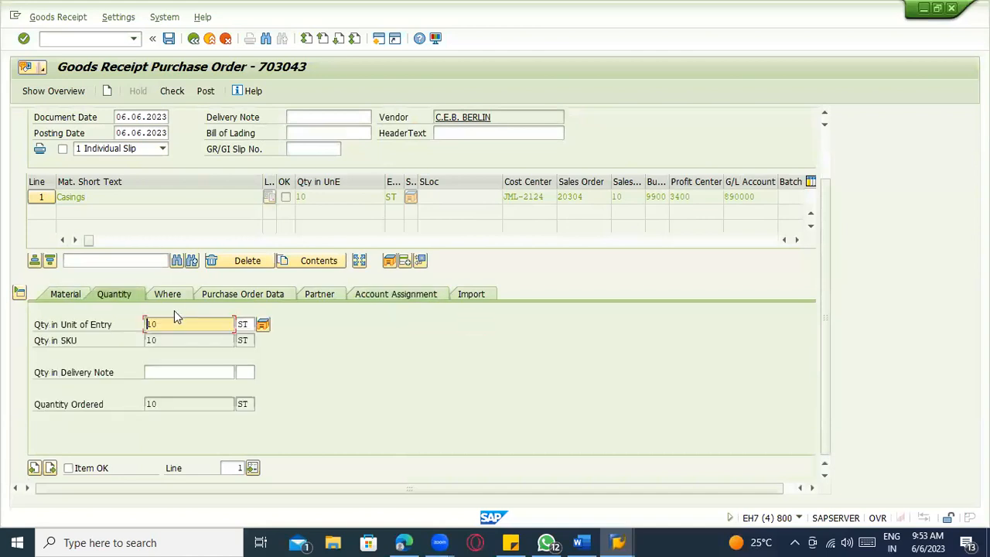
{"action": "left_click", "coordinate": [168, 295]}
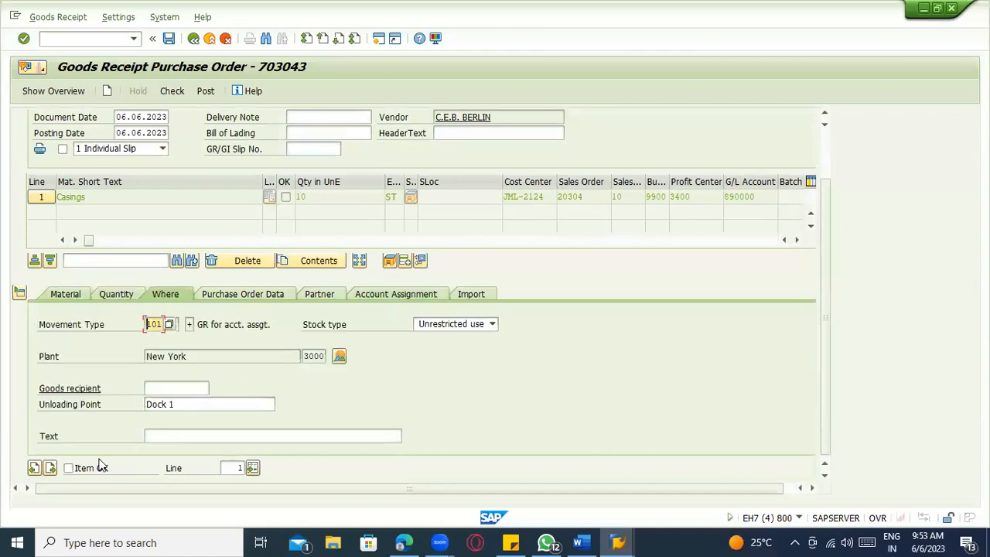
{"action": "scroll", "coordinate": [126, 452], "scroll_direction": "up", "scroll_amount": 3}
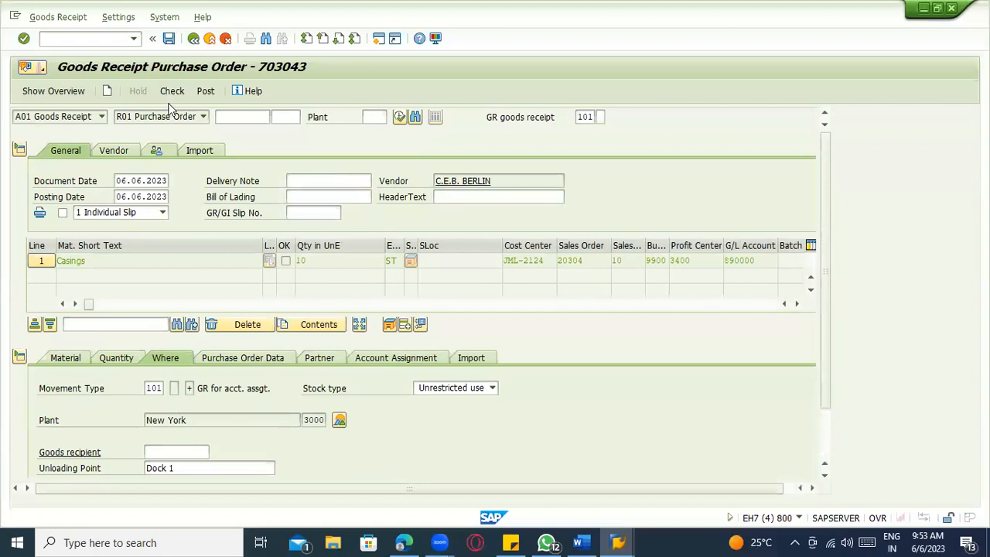
Post the goods receipt for the Casings item and switch the transaction to A04 Display.
{"action": "left_click", "coordinate": [205, 91]}
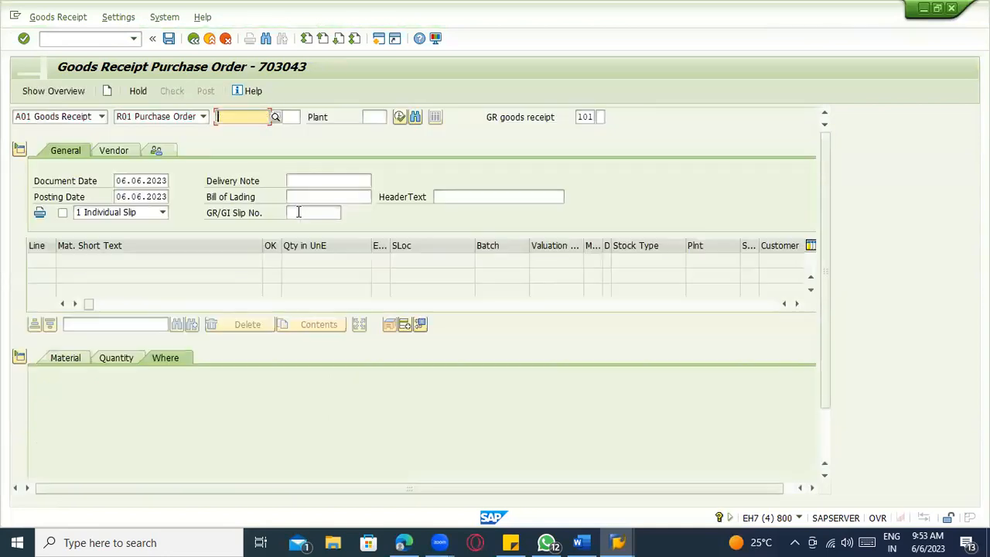
{"action": "left_click", "coordinate": [89, 117]}
{"action": "left_click", "coordinate": [81, 162]}
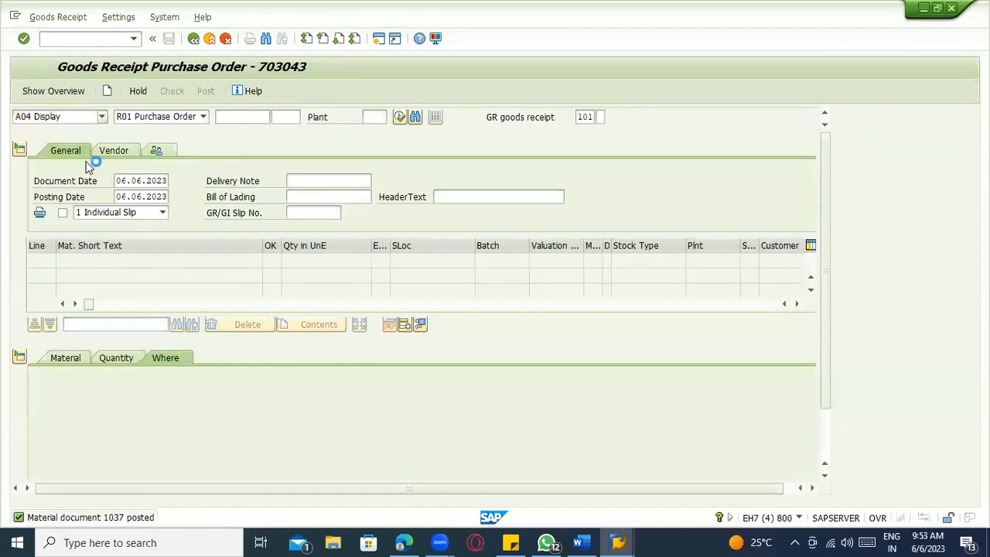
Consult the vendor invoice step in the Word notes, return to SAP and start the transaction for entering an incoming invoice.
{"action": "left_click", "coordinate": [578, 542]}
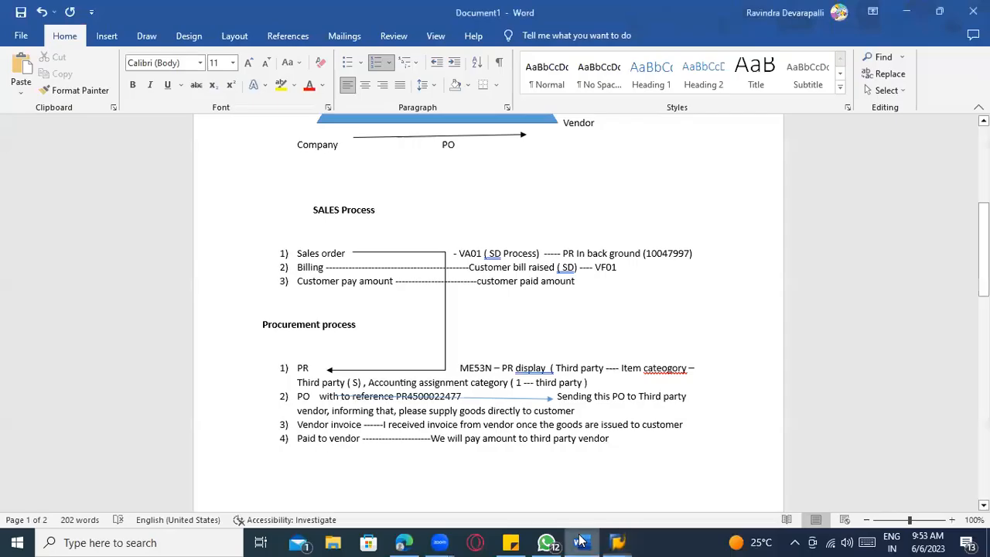
{"action": "left_click", "coordinate": [334, 423]}
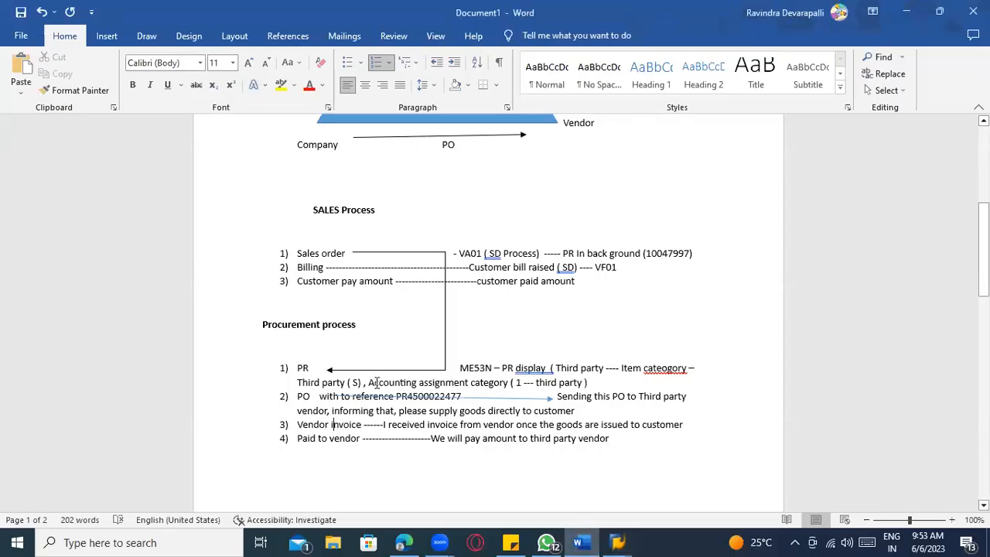
{"action": "key", "text": "alt+Tab"}
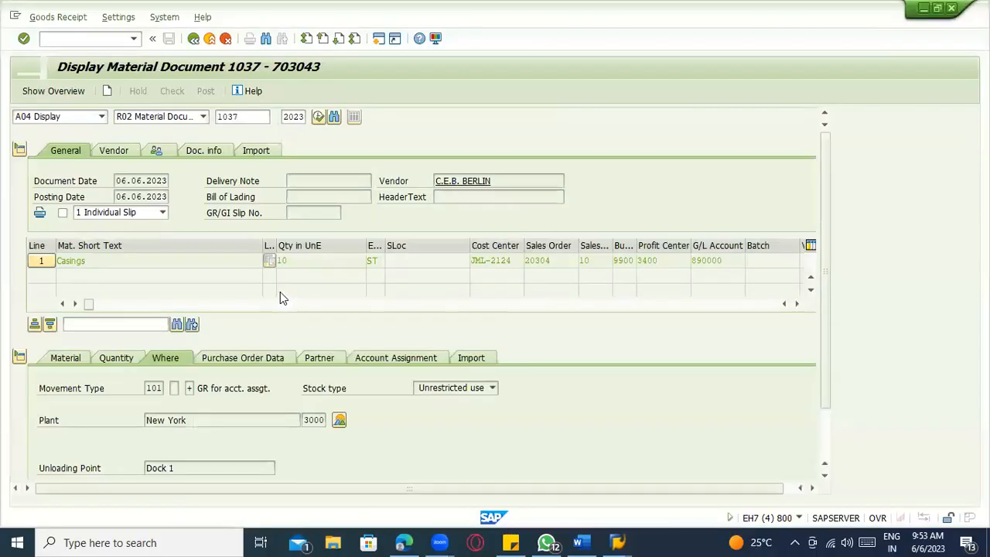
{"action": "left_click", "coordinate": [97, 40]}
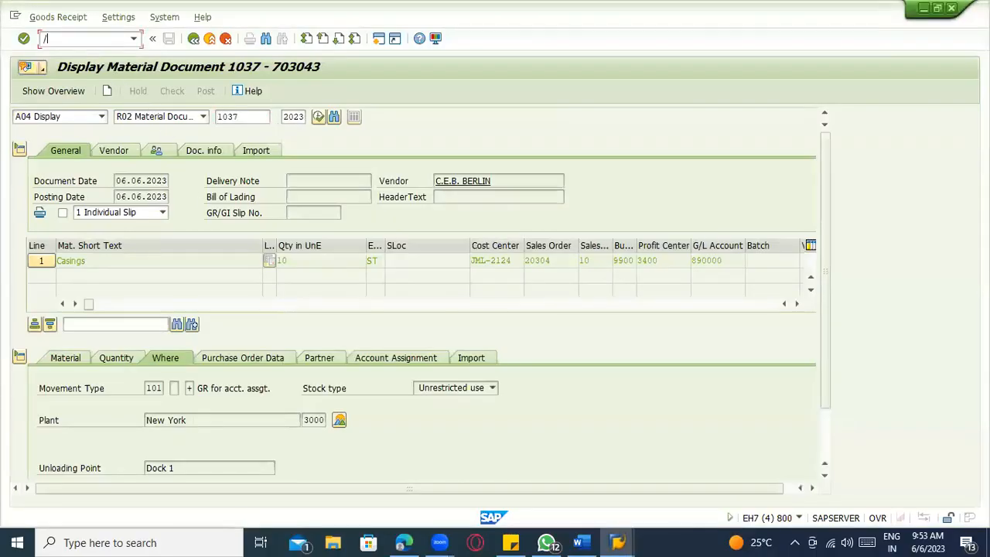
{"action": "key", "text": "Return"}
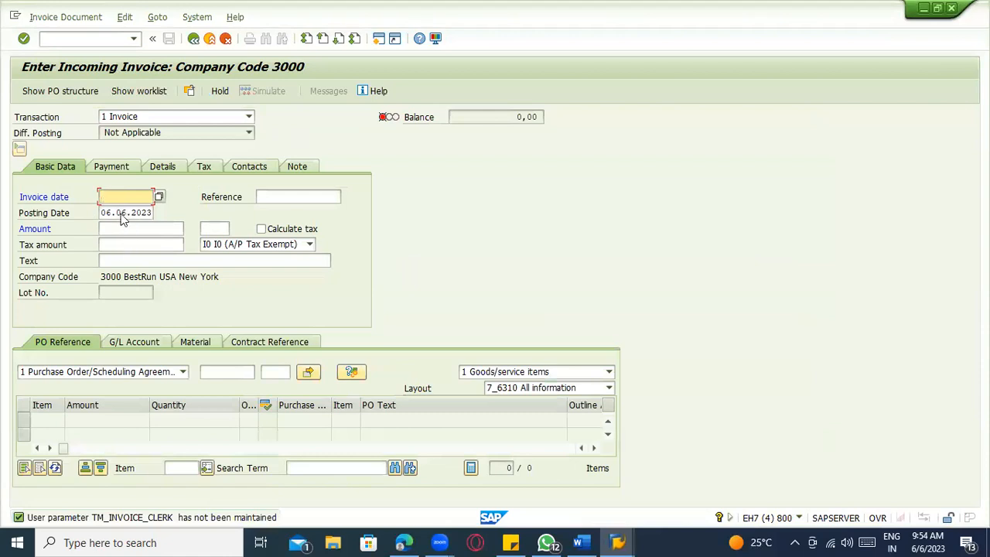
Set the invoice date to 06.06.2023 and load the purchase order item using the copied order number.
{"action": "left_click", "coordinate": [121, 198]}
{"action": "left_click", "coordinate": [118, 214]}
{"action": "key", "text": "Delete"}
{"action": "type", "text": "6"}
{"action": "left_click", "coordinate": [246, 375]}
{"action": "key", "text": "ctrl+v"}
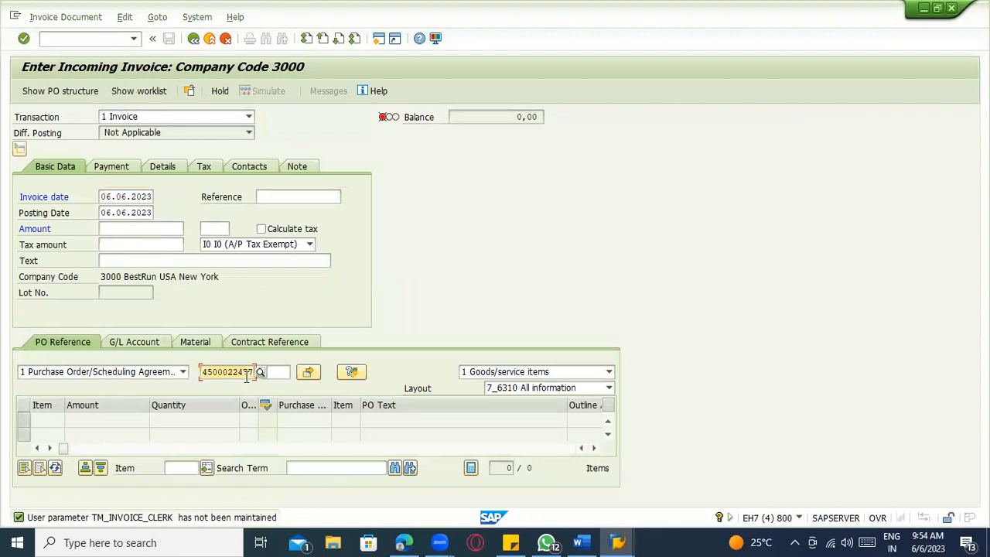
{"action": "key", "text": "Return"}
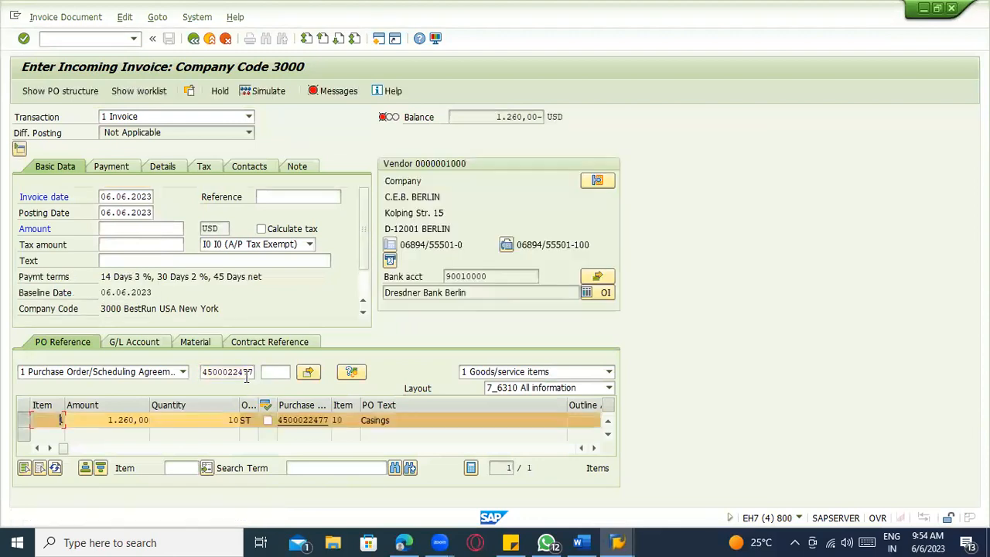
Enable tax calculation, check the item's tax code, and set the invoice amount to the balance of 1.260,00.
{"action": "left_click", "coordinate": [263, 228]}
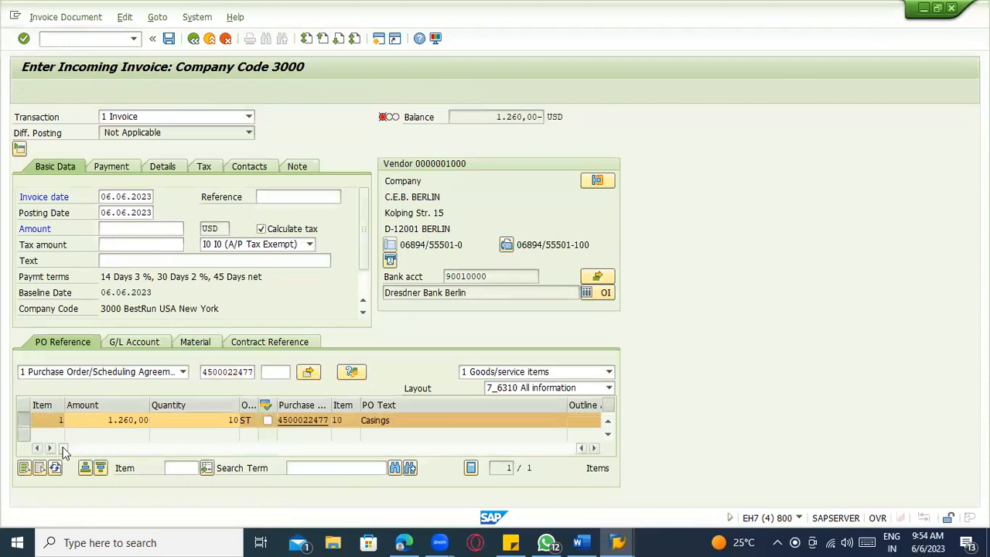
{"action": "left_click_drag", "start_coordinate": [129, 454], "coordinate": [100, 453]}
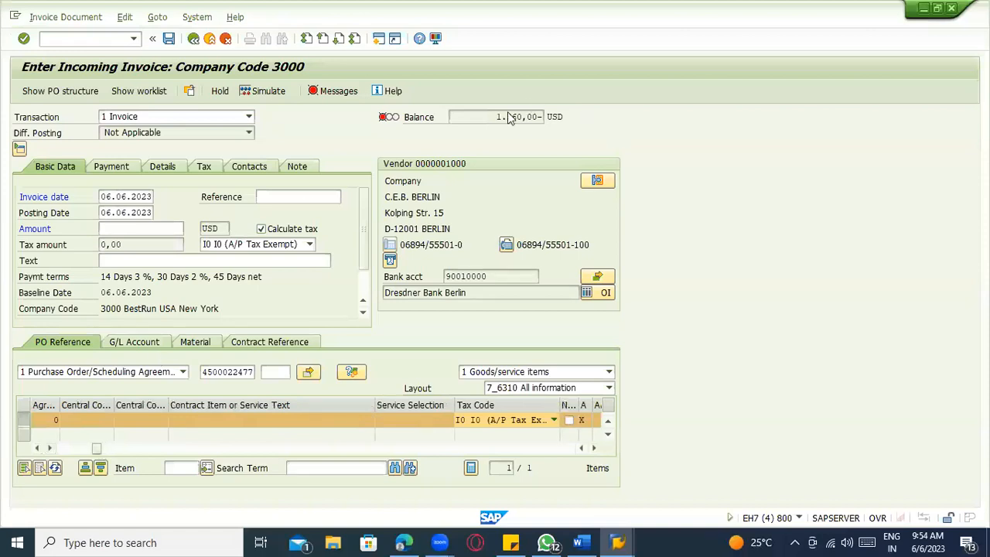
{"action": "left_click_drag", "start_coordinate": [496, 117], "coordinate": [536, 116]}
{"action": "key", "text": "ctrl+c"}
{"action": "left_click", "coordinate": [166, 224]}
{"action": "key", "text": "ctrl+v"}
{"action": "key", "text": "Return"}
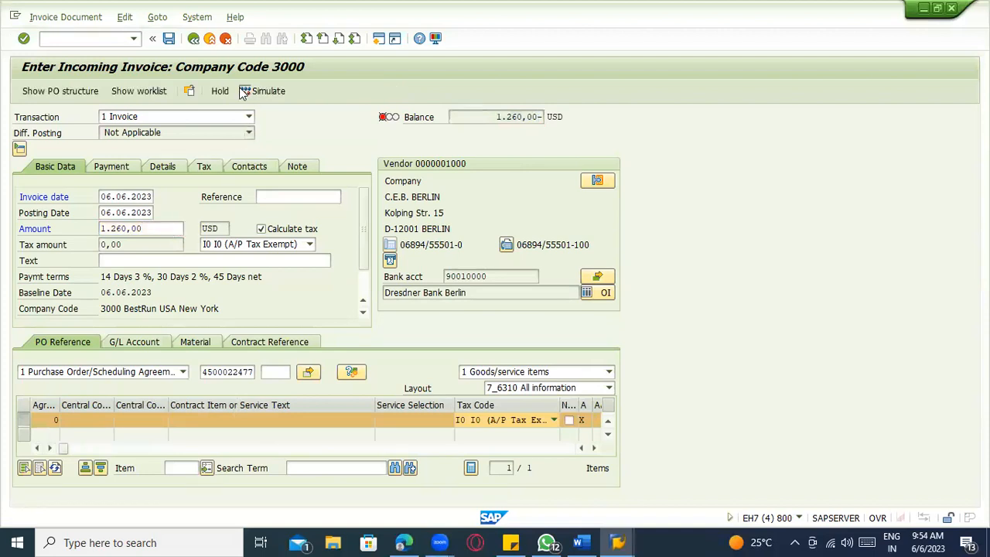
Post the incoming vendor invoice and display the resulting invoice document.
{"action": "left_click", "coordinate": [169, 40]}
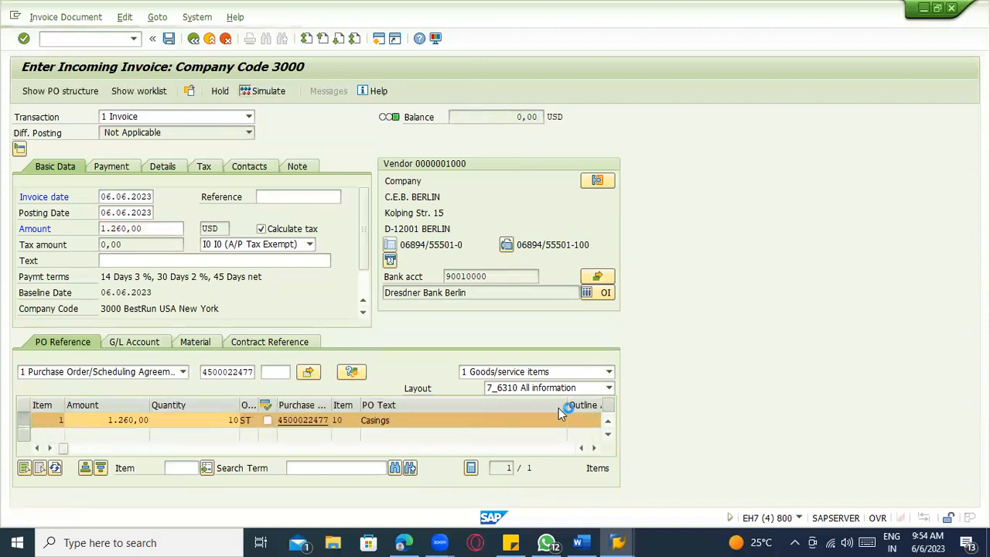
{"action": "left_click", "coordinate": [577, 542]}
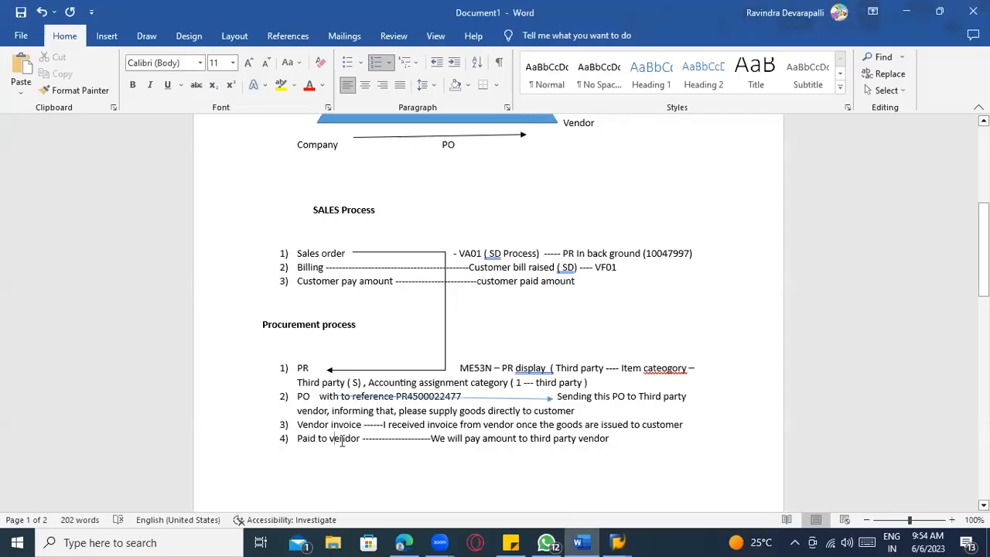
{"action": "key", "text": "alt+Tab"}
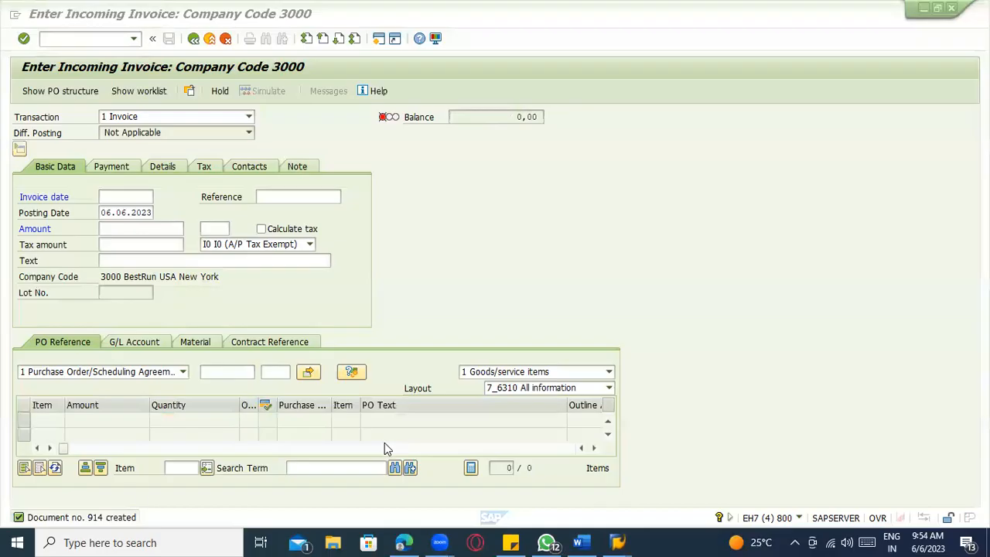
{"action": "left_click", "coordinate": [74, 17]}
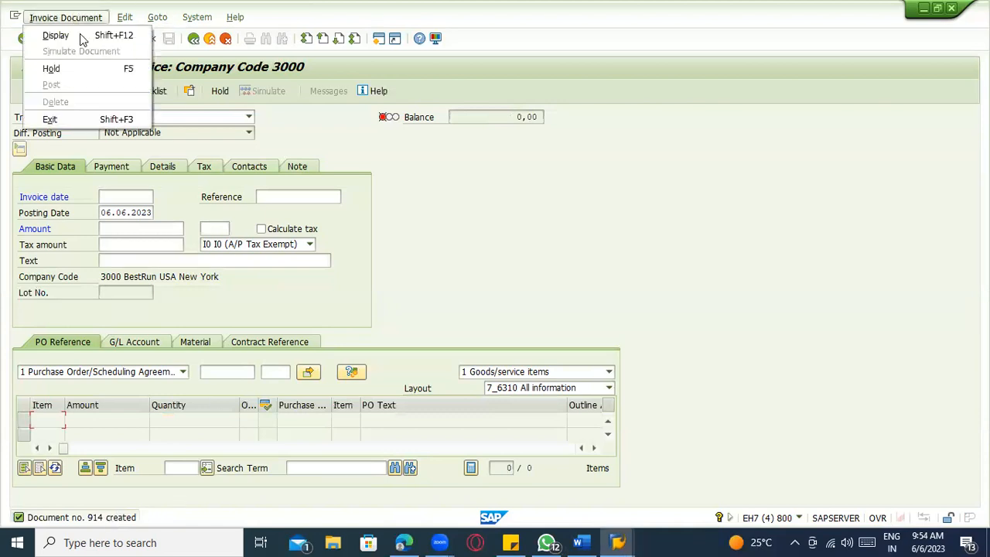
{"action": "left_click", "coordinate": [181, 165]}
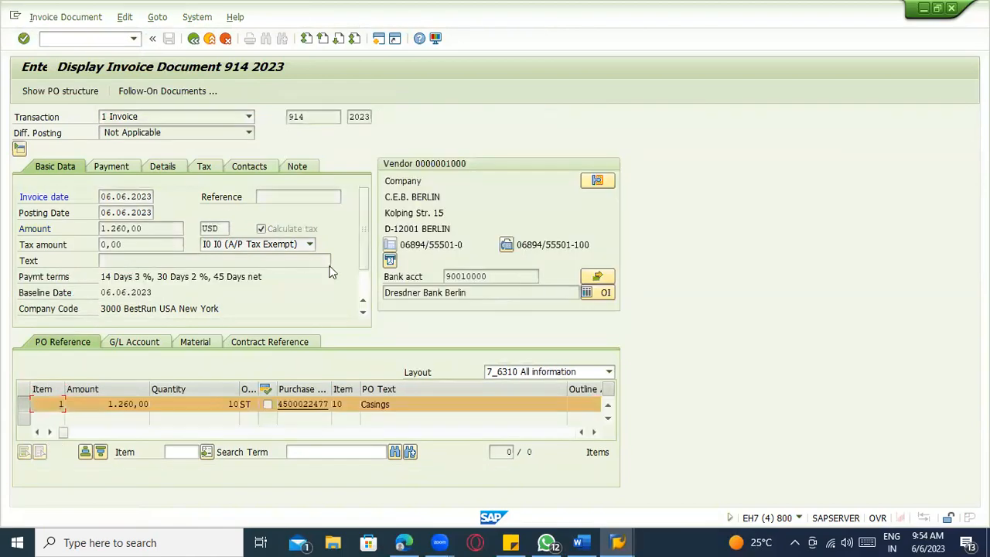
Review the procurement and sales process steps in the Word notes.
{"action": "key", "text": "alt+Tab"}
{"action": "left_click_drag", "start_coordinate": [292, 369], "coordinate": [358, 441]}
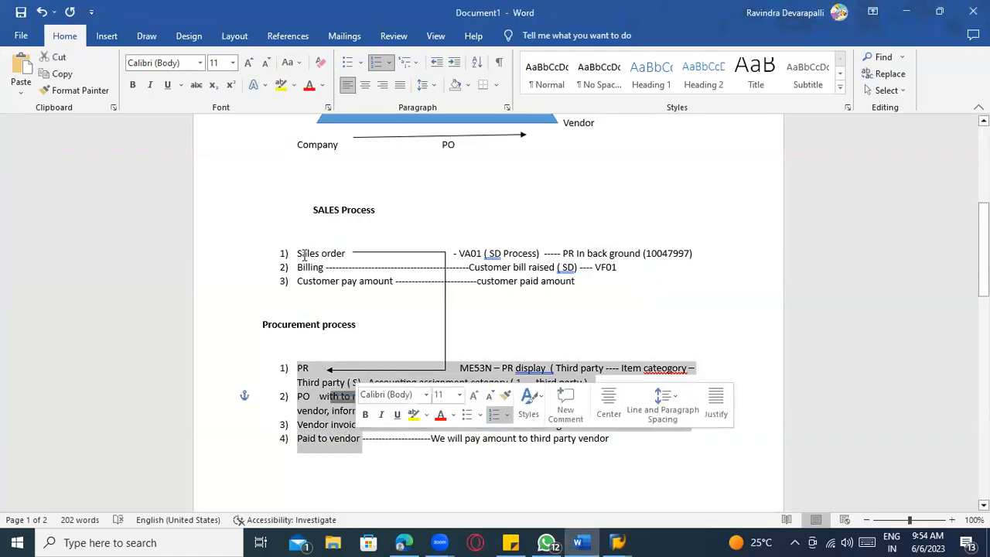
{"action": "left_click", "coordinate": [304, 255]}
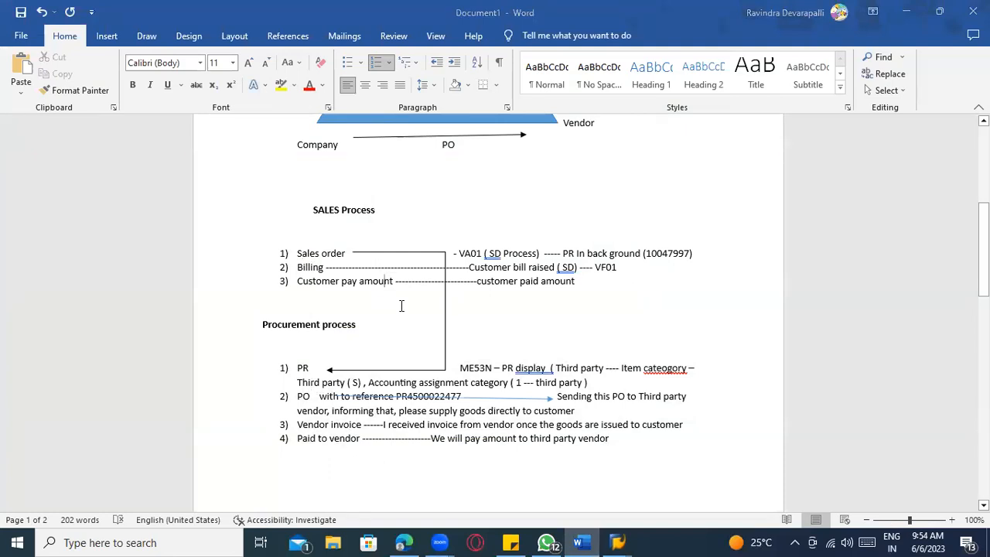
Start transaction VF01 in SAP, and check the billing and customer payment lines in the Word notes.
{"action": "key", "text": "alt+Tab"}
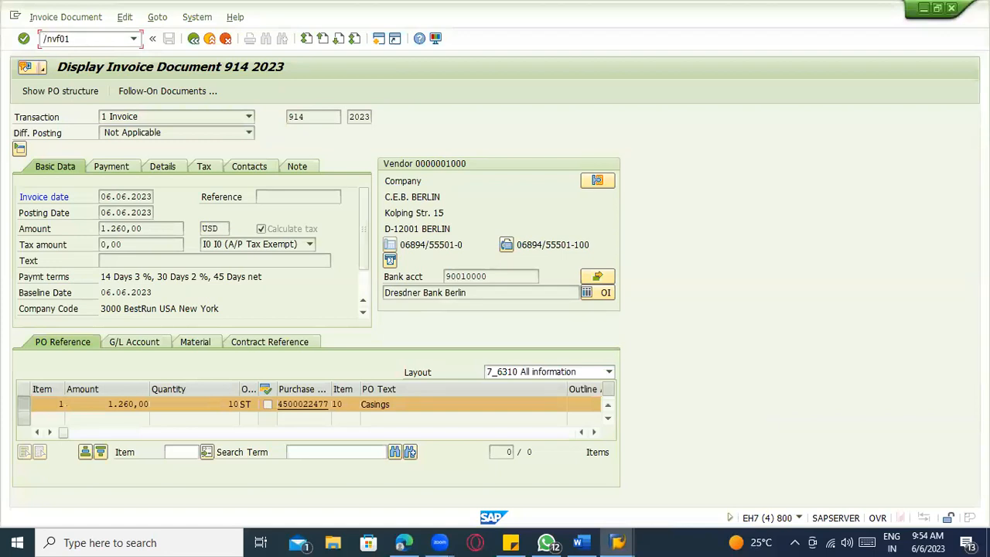
{"action": "key", "text": "Return"}
{"action": "key", "text": "alt+Tab"}
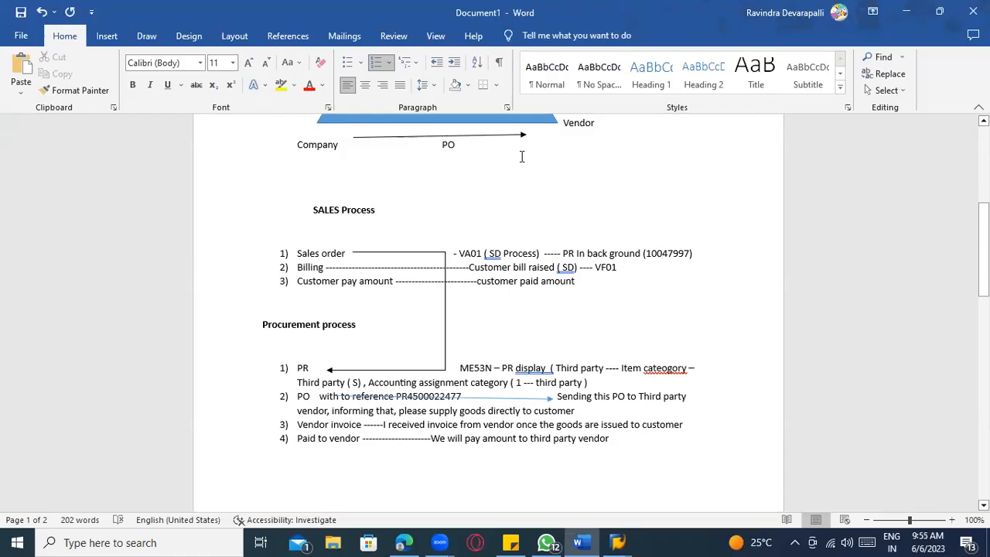
{"action": "double_click", "coordinate": [599, 268]}
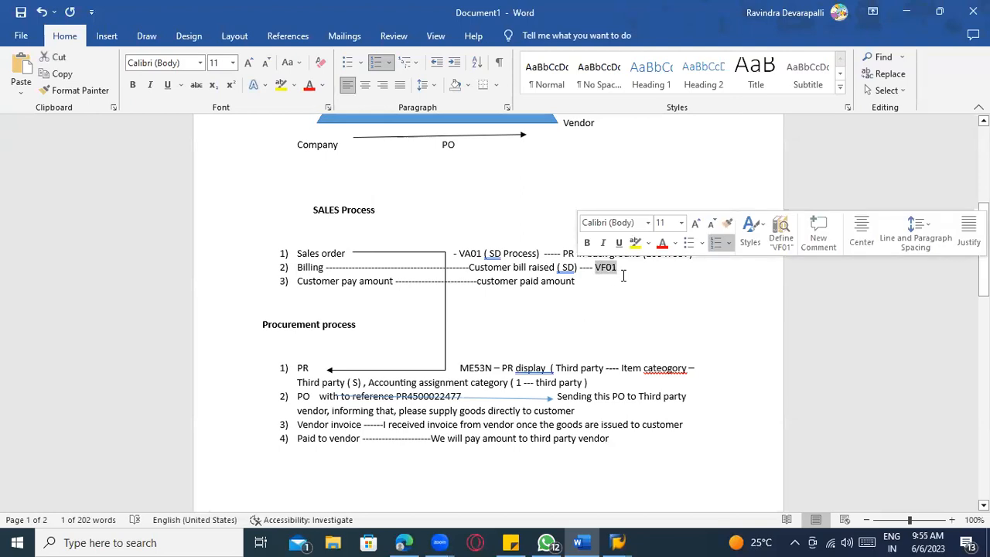
{"action": "left_click", "coordinate": [686, 286]}
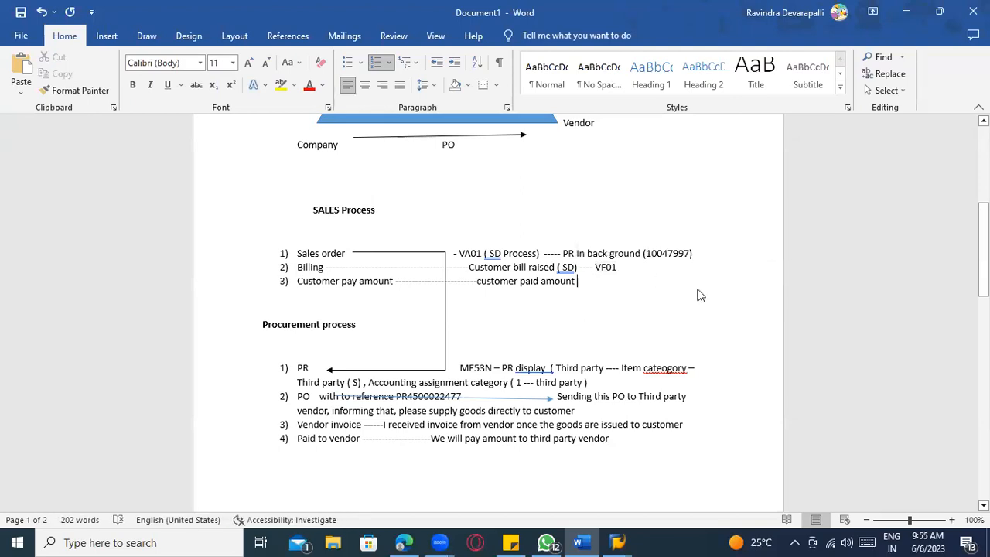
Return to SAP and enter the third-party sales order as the document to process, bringing up its billing item overview.
{"action": "key", "text": "alt+Tab"}
{"action": "left_click", "coordinate": [69, 213]}
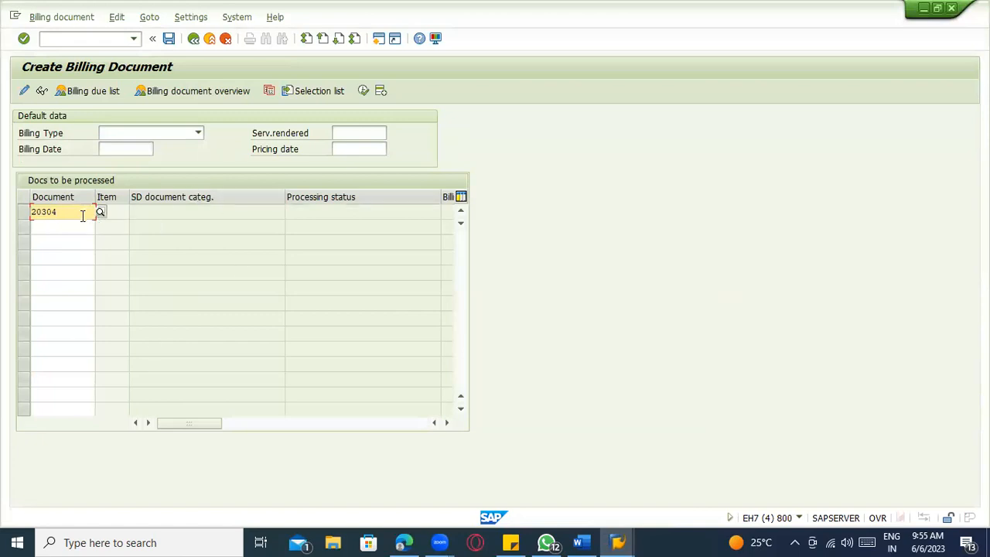
{"action": "key", "text": "Return"}
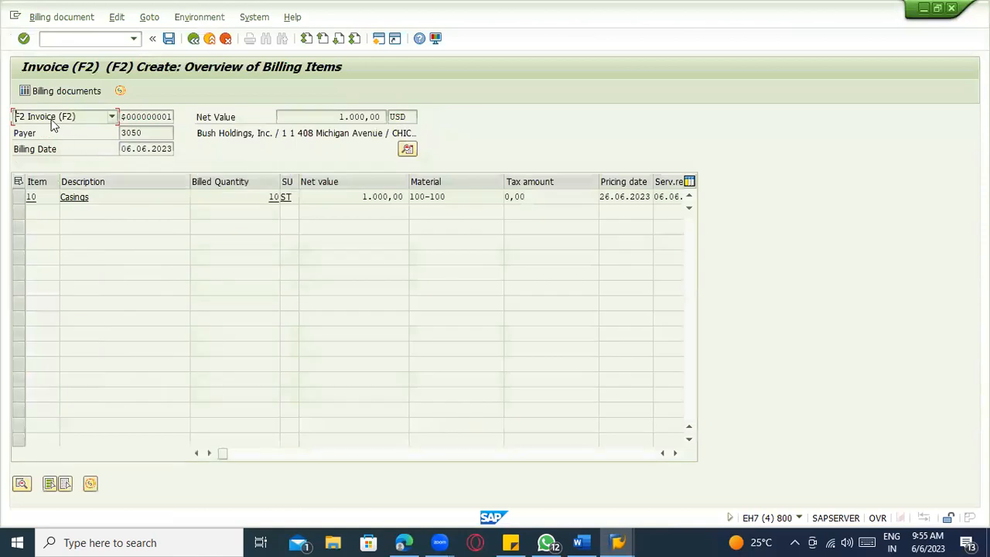
Check the available billing types, keep Invoice (F2) for the Casings item, and save the customer billing document.
{"action": "left_click", "coordinate": [54, 124]}
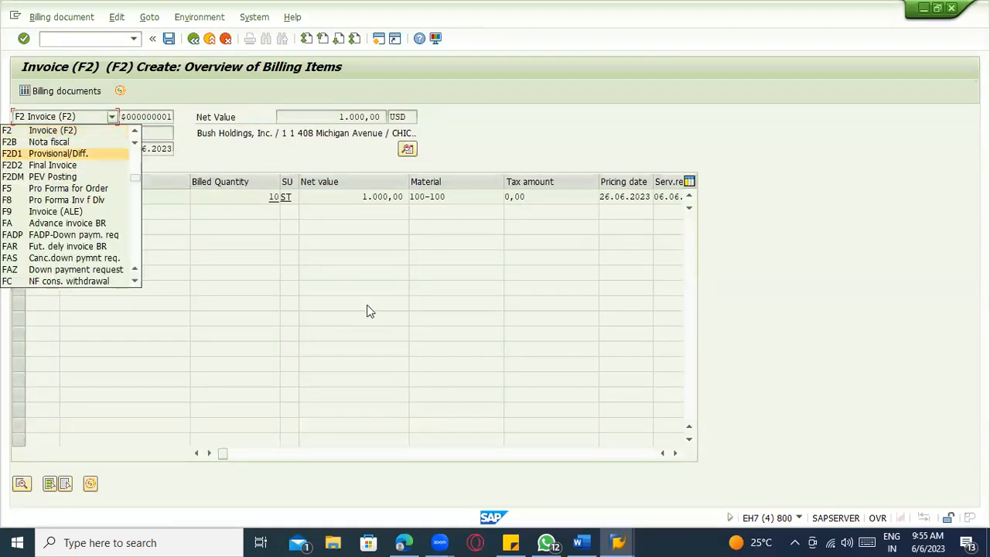
{"action": "left_click", "coordinate": [356, 283]}
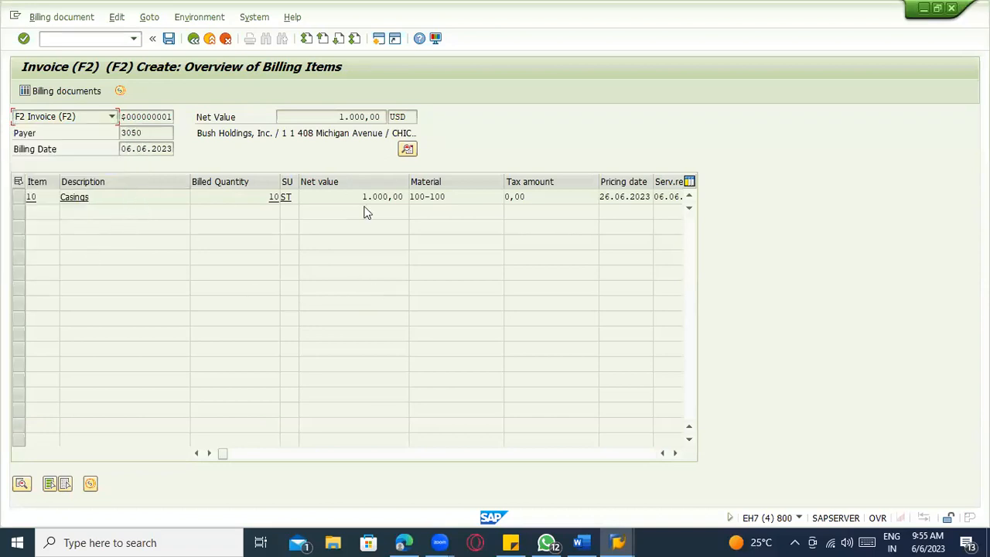
{"action": "left_click", "coordinate": [227, 197]}
{"action": "left_click", "coordinate": [157, 39]}
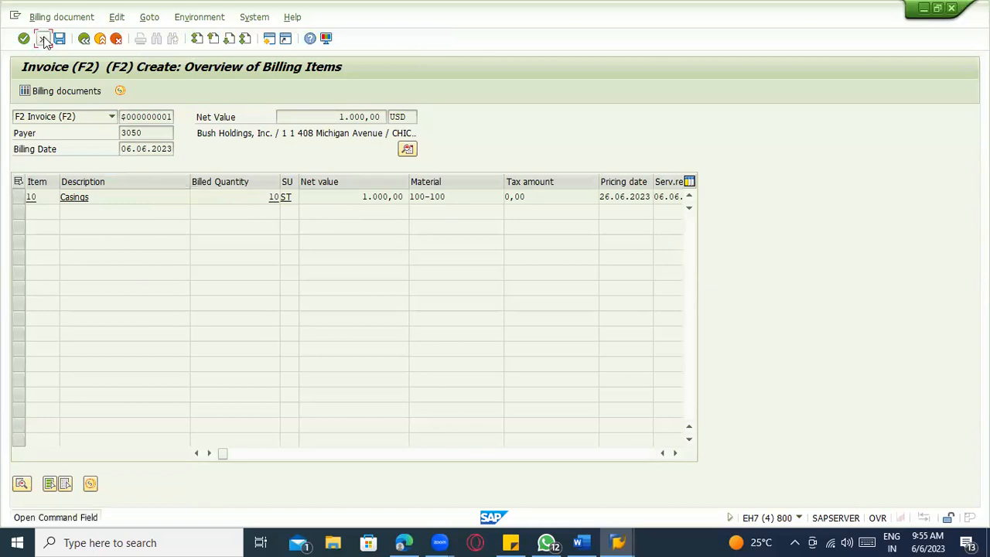
{"action": "left_click", "coordinate": [43, 38]}
{"action": "left_click", "coordinate": [169, 40]}
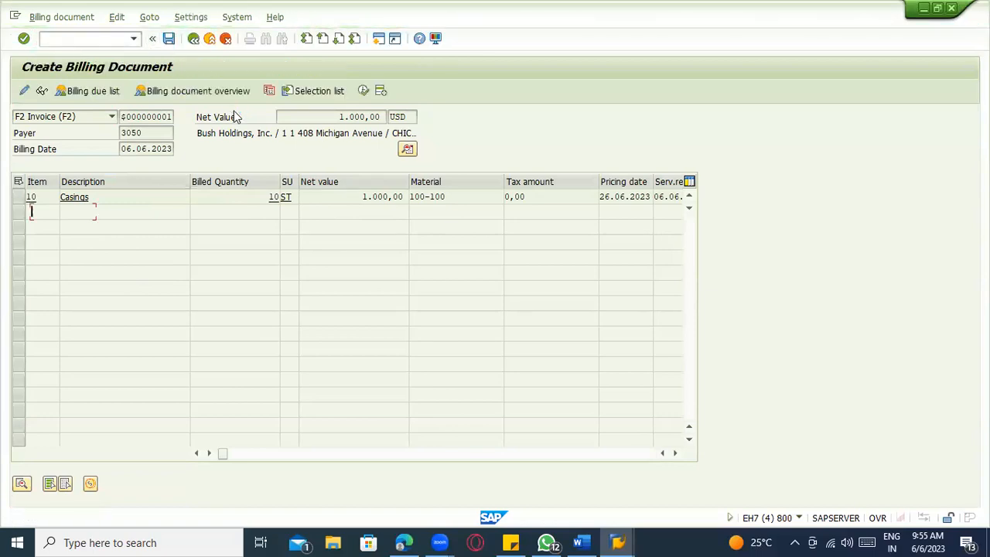
Display the billing item overview of the saved customer invoice.
{"action": "left_click", "coordinate": [65, 26]}
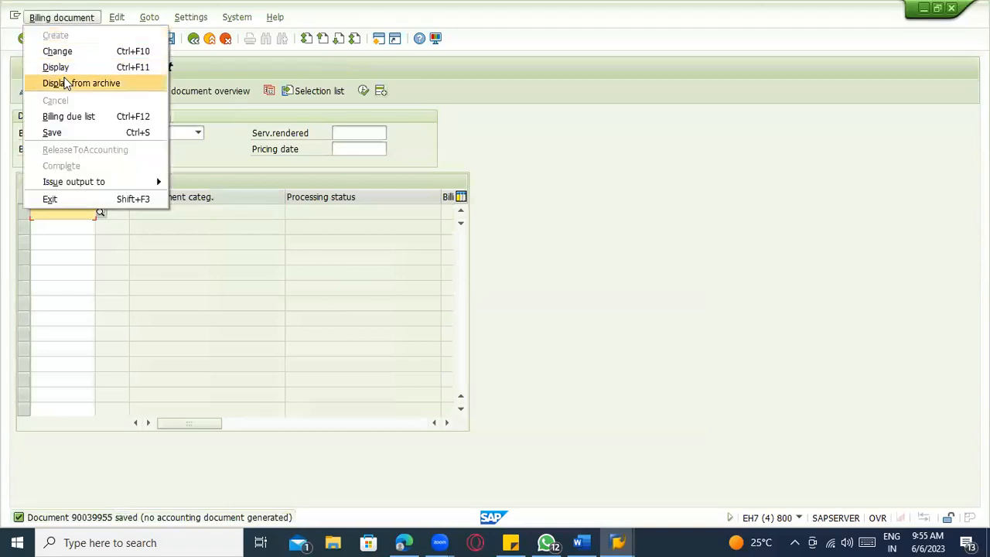
{"action": "left_click", "coordinate": [66, 65]}
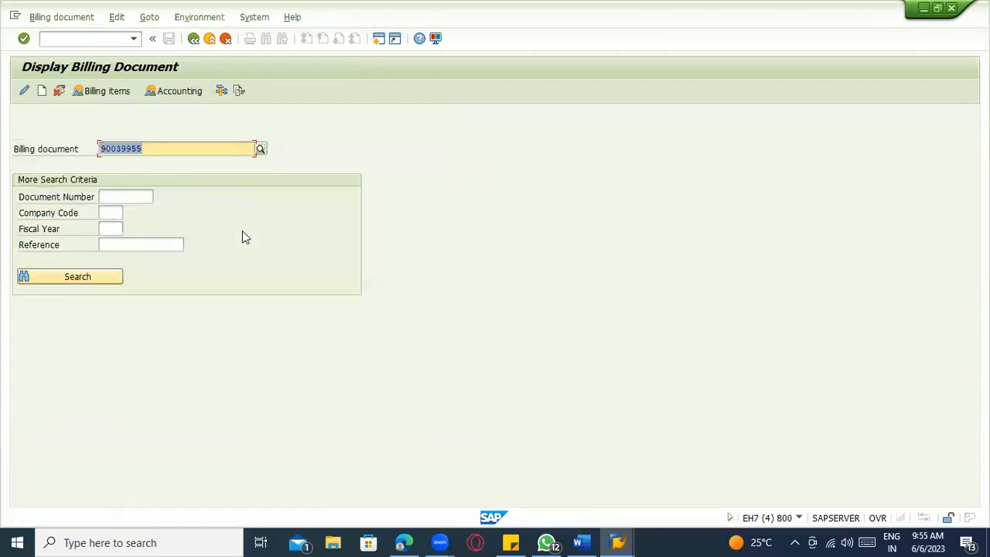
{"action": "key", "text": "Return"}
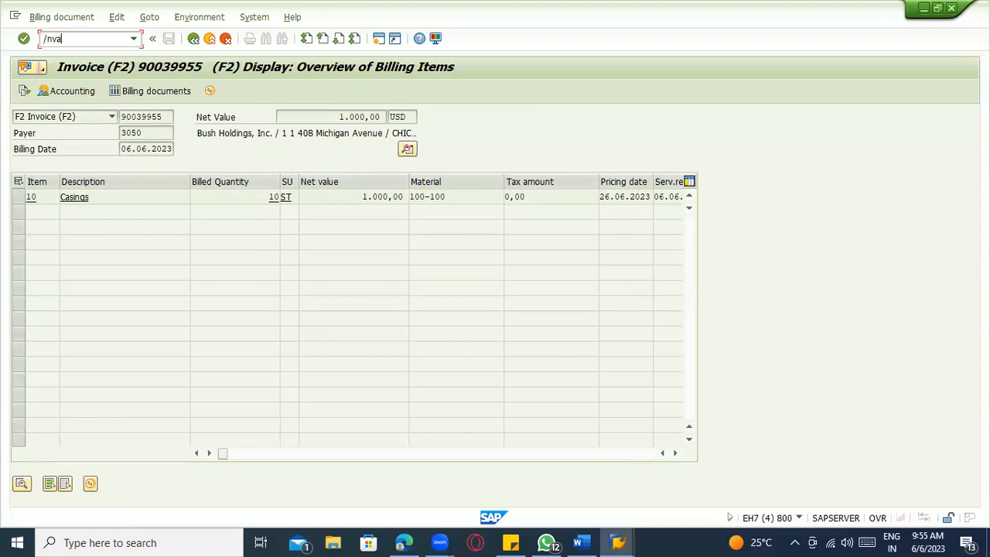
Start the sales order display transaction, enter the third-party sales order, and bring up its document flow.
{"action": "type", "text": "01"}
{"action": "key", "text": "Return"}
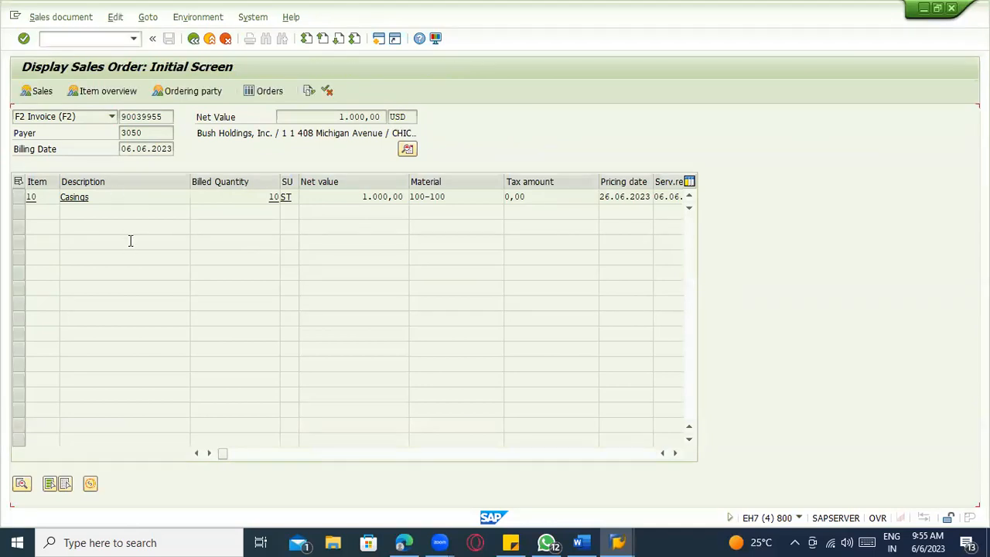
{"action": "left_click", "coordinate": [185, 150]}
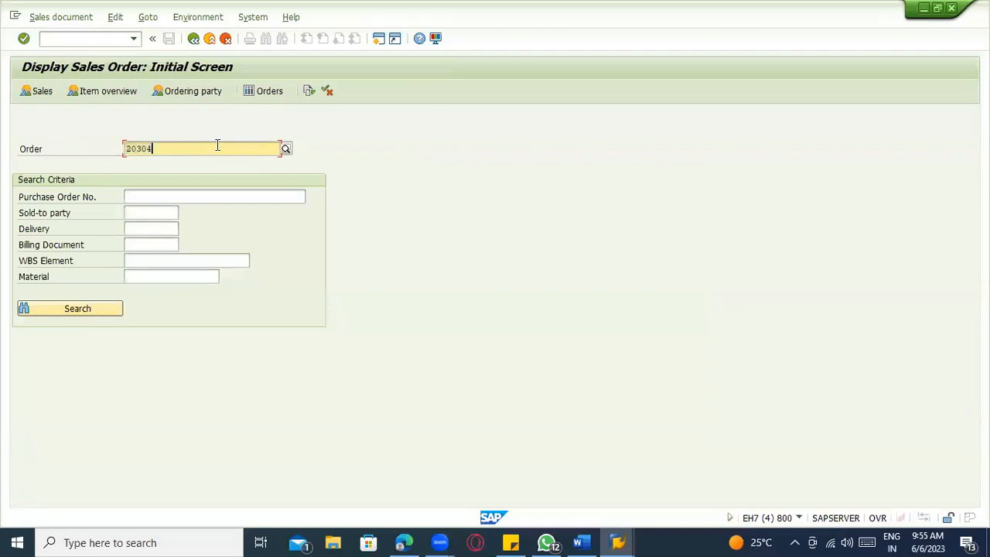
{"action": "left_click", "coordinate": [310, 92]}
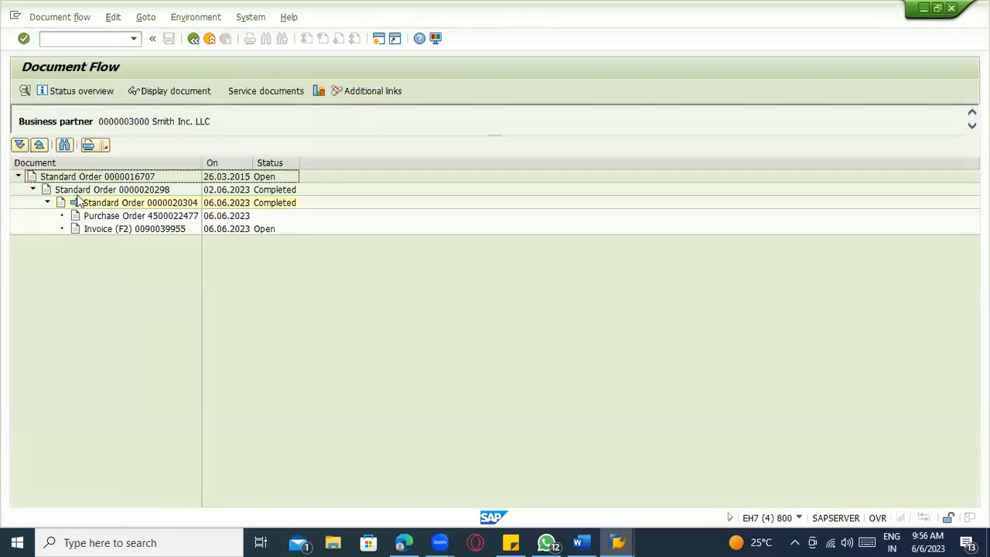
Examine the standard orders, purchase order and F2 invoice in the document flow, including their dates and statuses.
{"action": "left_click", "coordinate": [77, 196]}
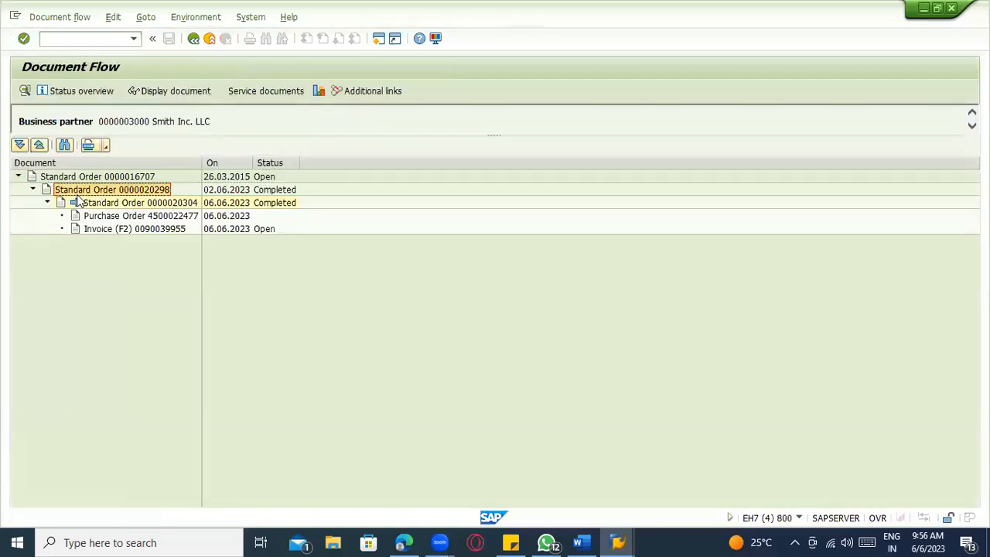
{"action": "left_click", "coordinate": [79, 203]}
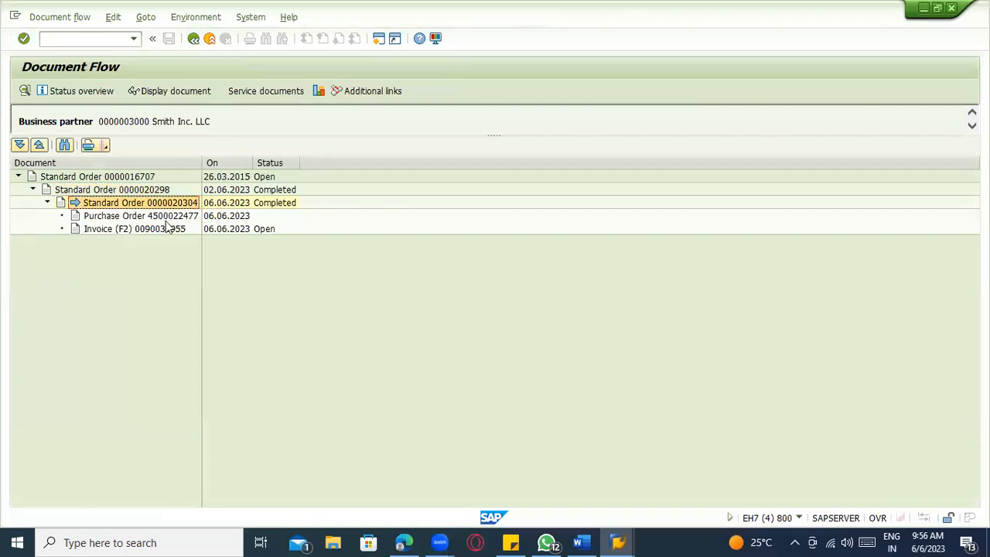
{"action": "left_click", "coordinate": [162, 216]}
{"action": "left_click", "coordinate": [109, 230]}
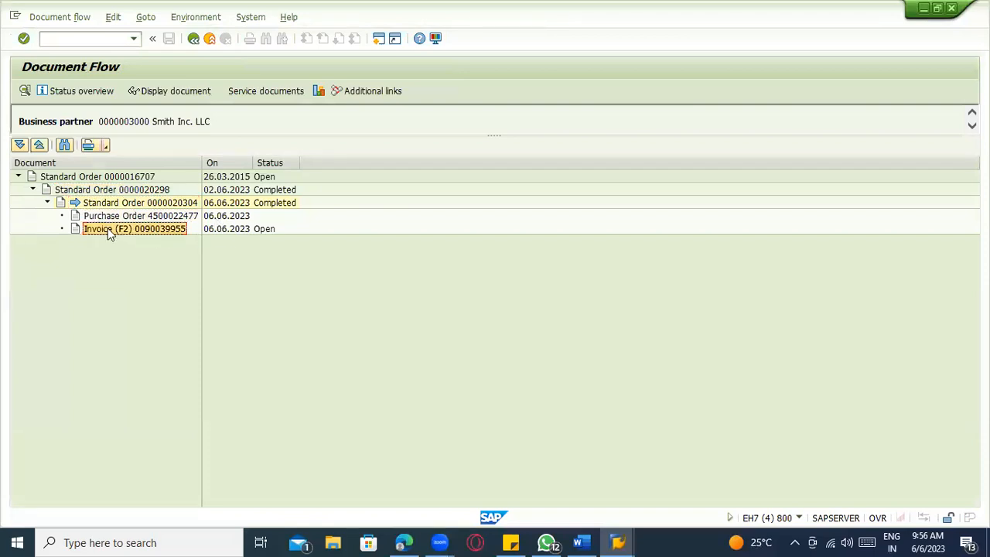
{"action": "left_click", "coordinate": [240, 231]}
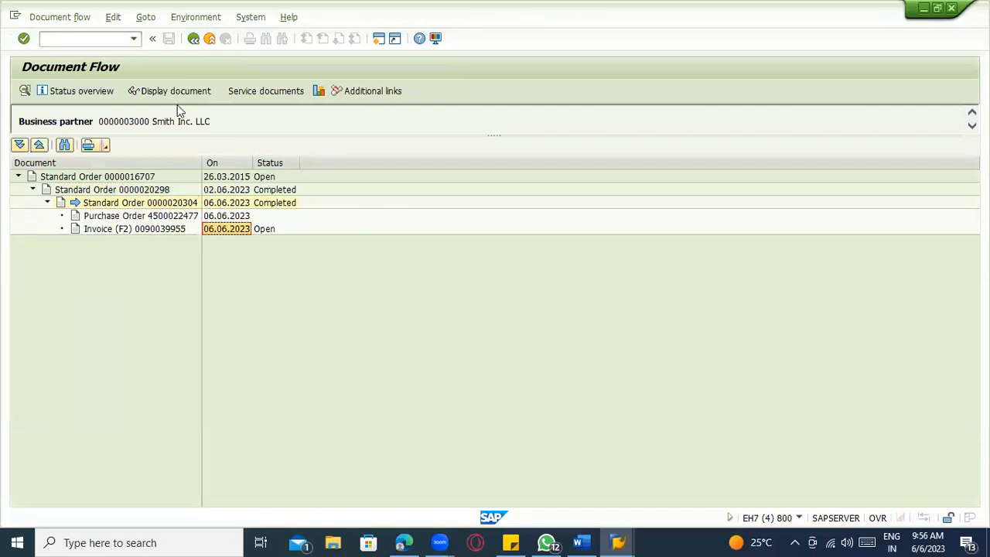
{"action": "left_click", "coordinate": [261, 230]}
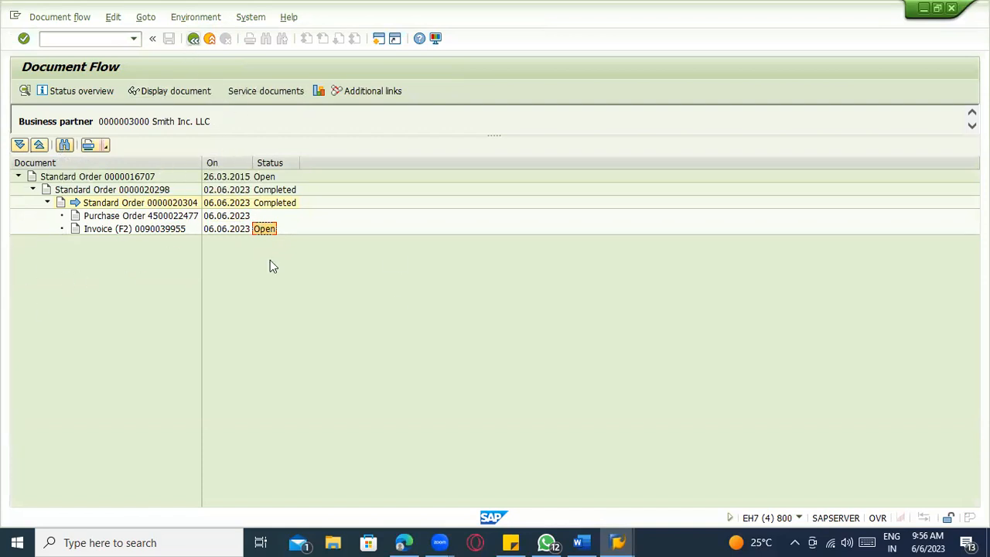
{"action": "left_click", "coordinate": [267, 176]}
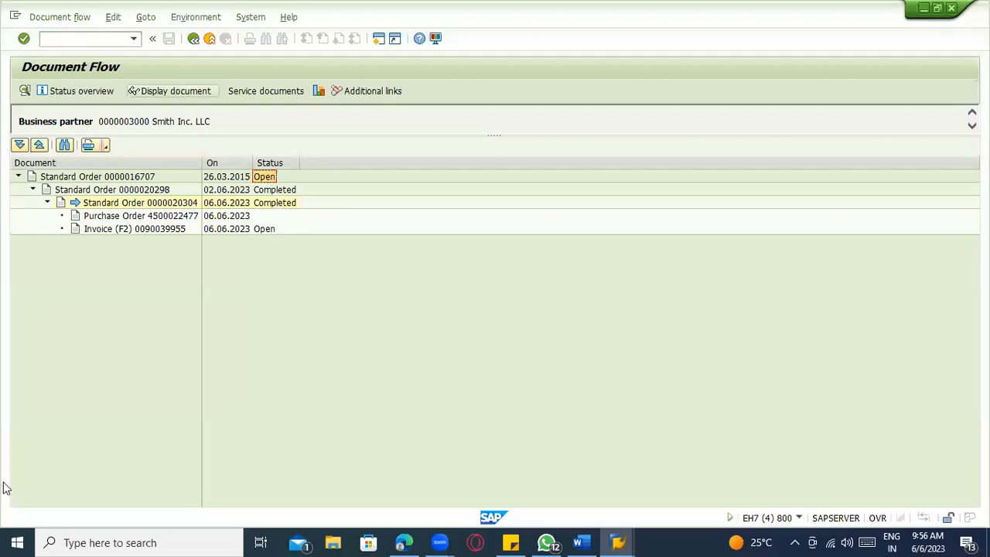
Launch the graphical display of the document flow and switch to another open window.
{"action": "left_click", "coordinate": [317, 93]}
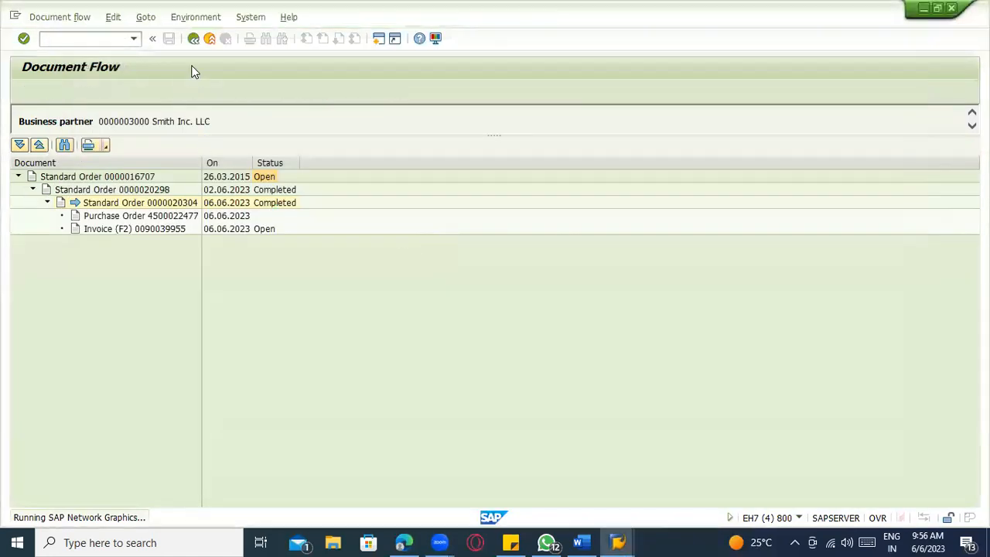
{"action": "key", "text": "alt+Tab"}
{"action": "key", "text": "alt+Tab"}
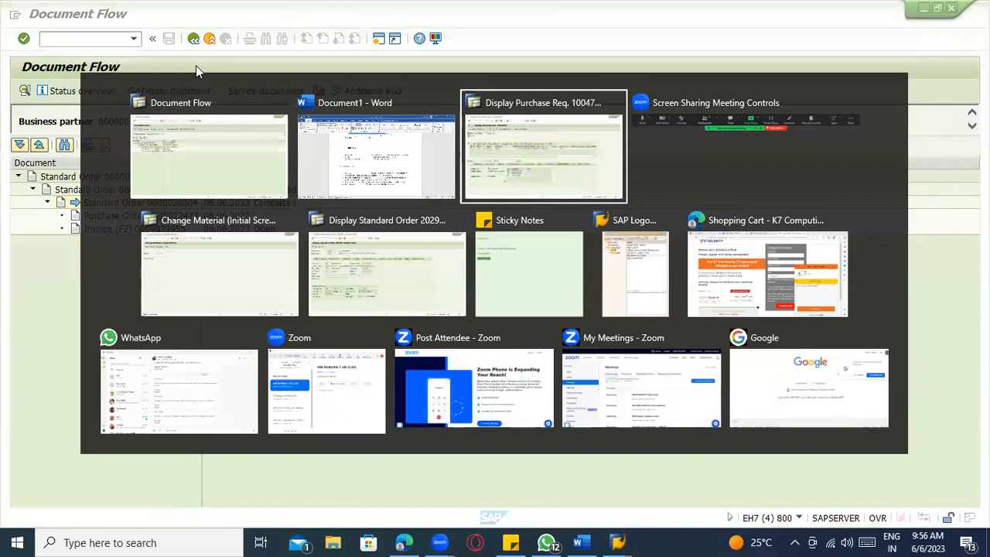